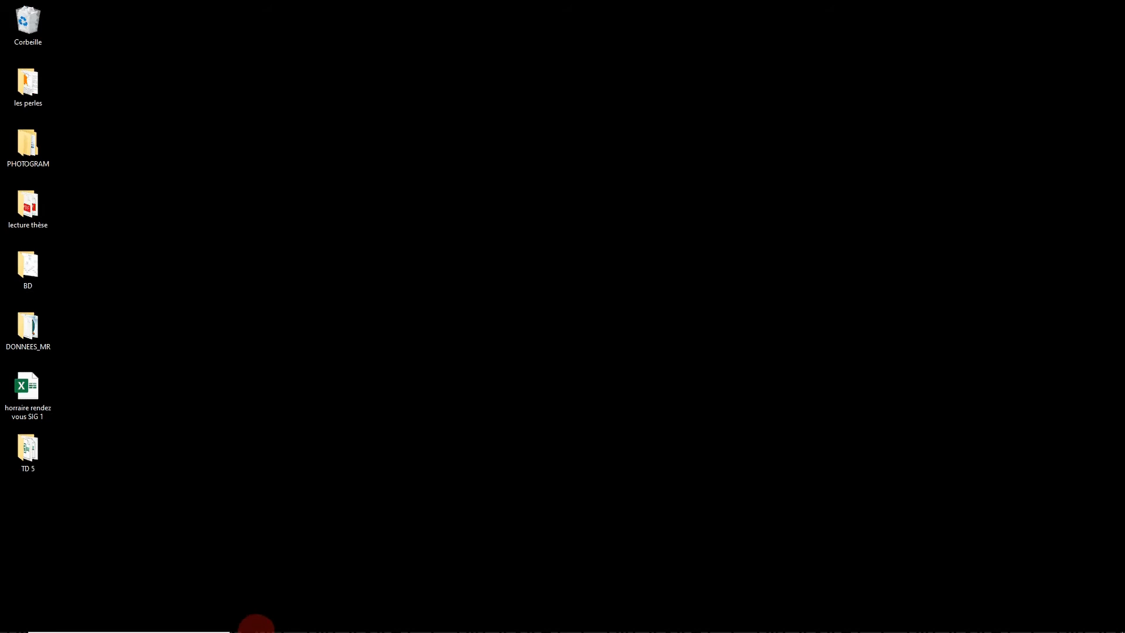
Check the files in the TD 5 folder on the desktop and close the folder
double_click(26, 452)
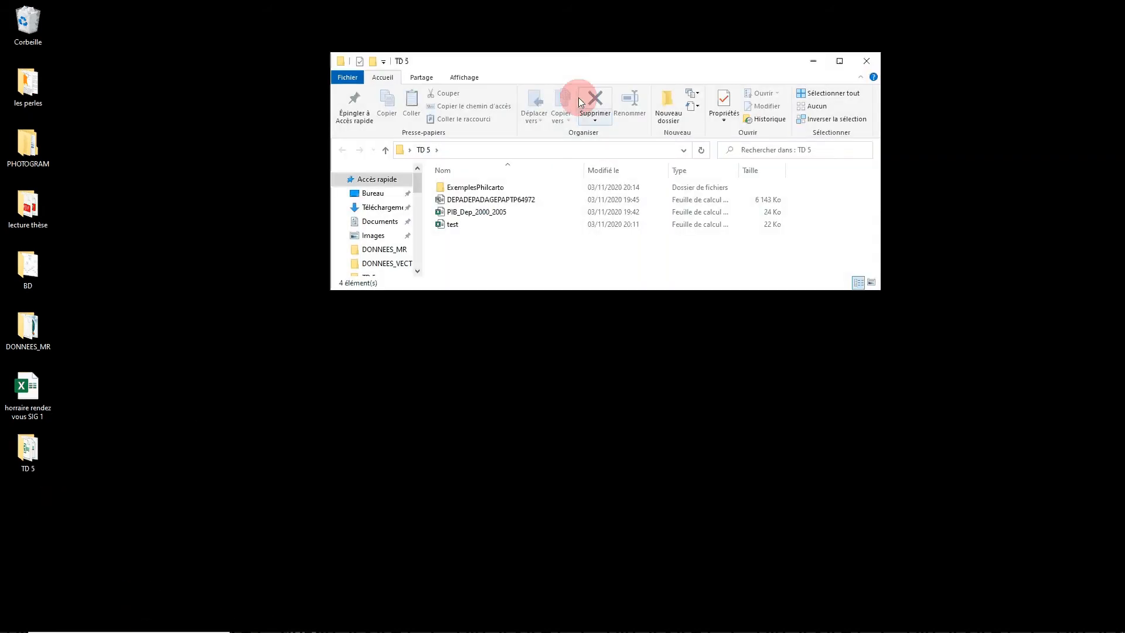
click(868, 56)
Switch to Microsoft Edge and search the web for "les dépense d'aide sociales départementales pour les personnes agées"
mouse_move(380, 603)
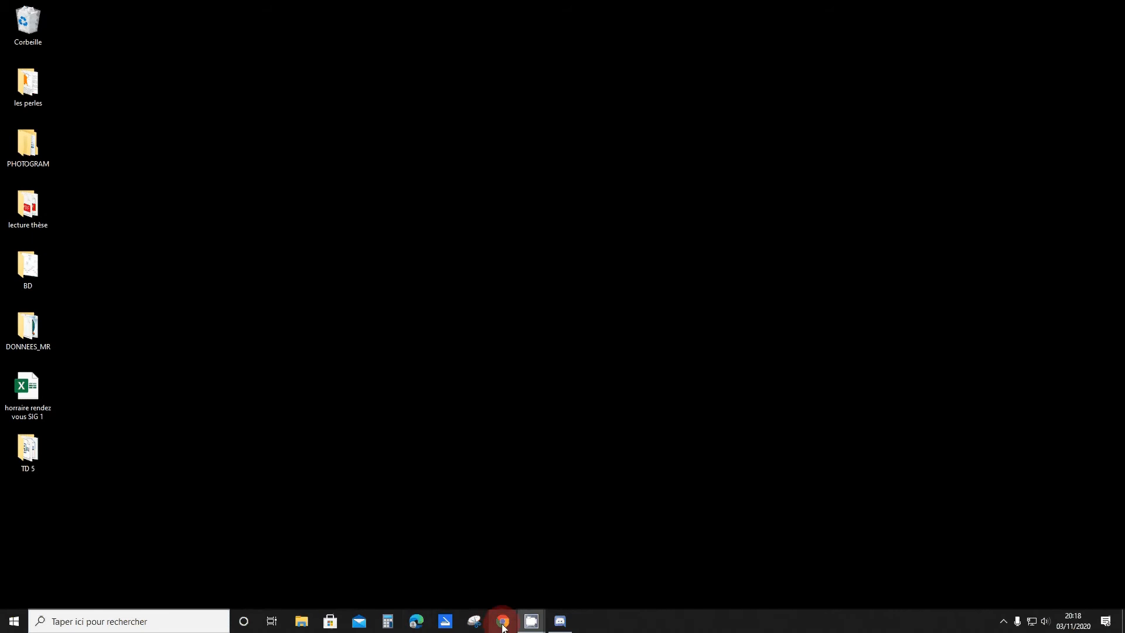
click(415, 622)
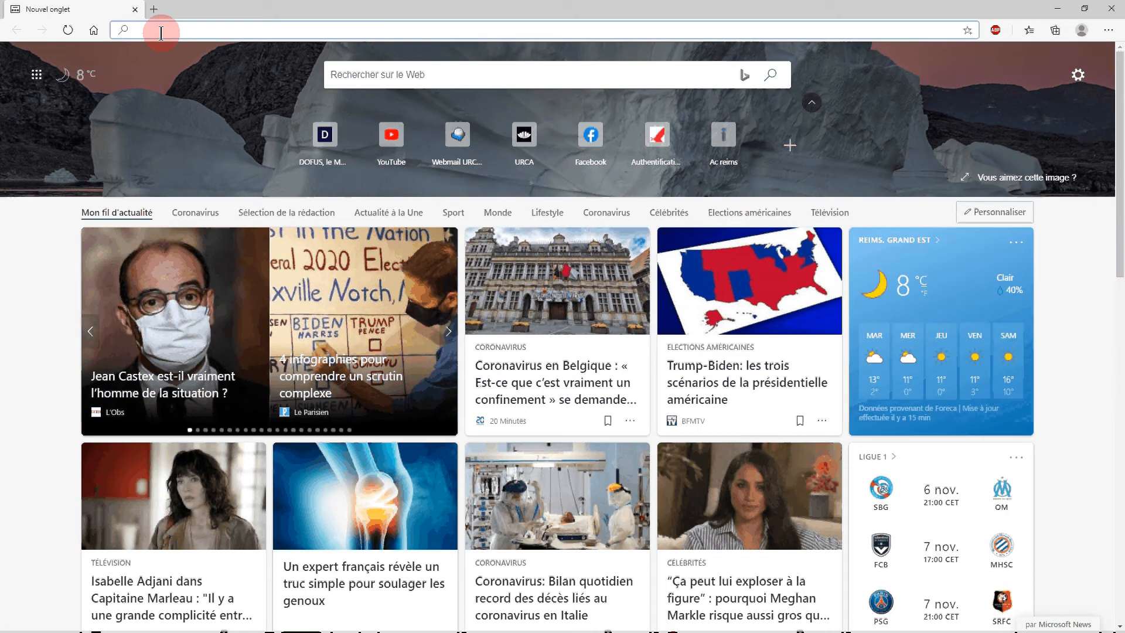
text(les dépen)
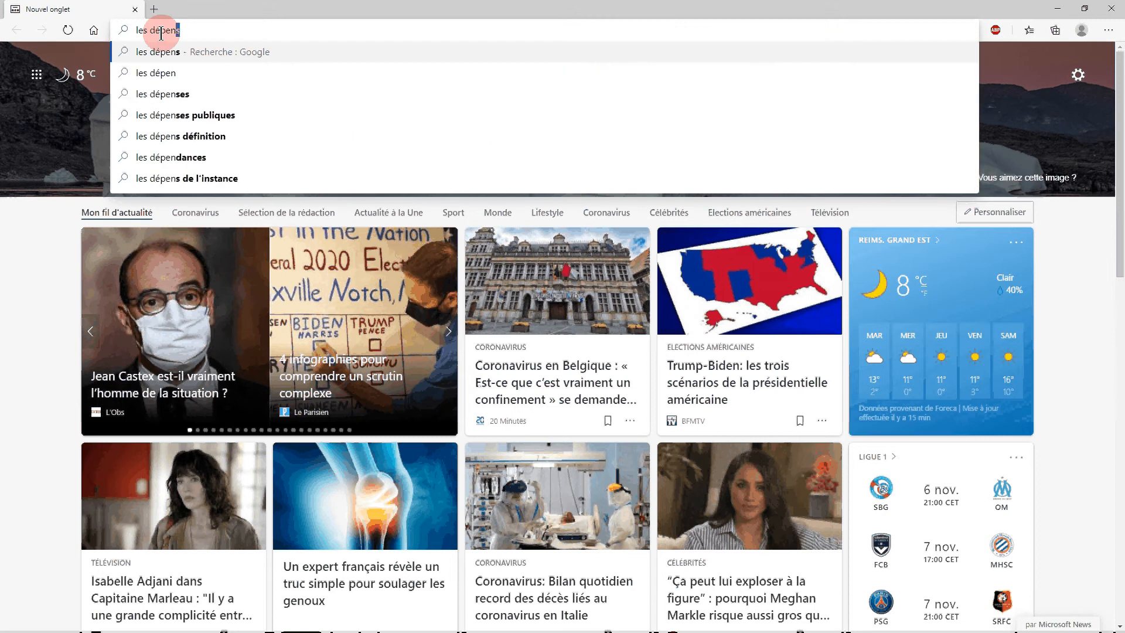
text(se )
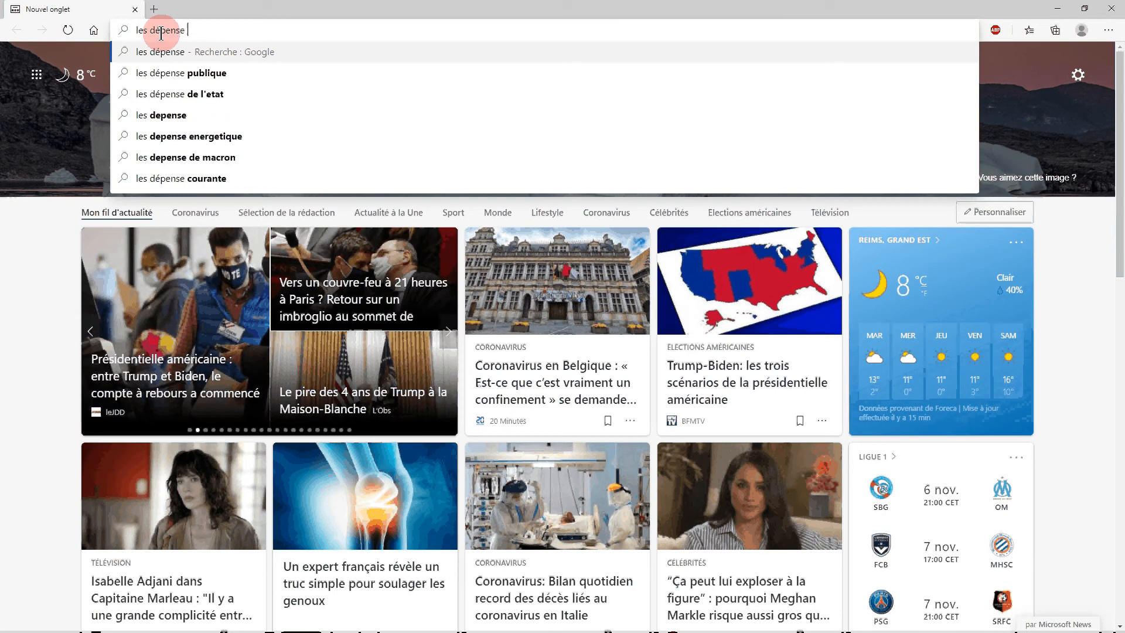
text(d'aide so)
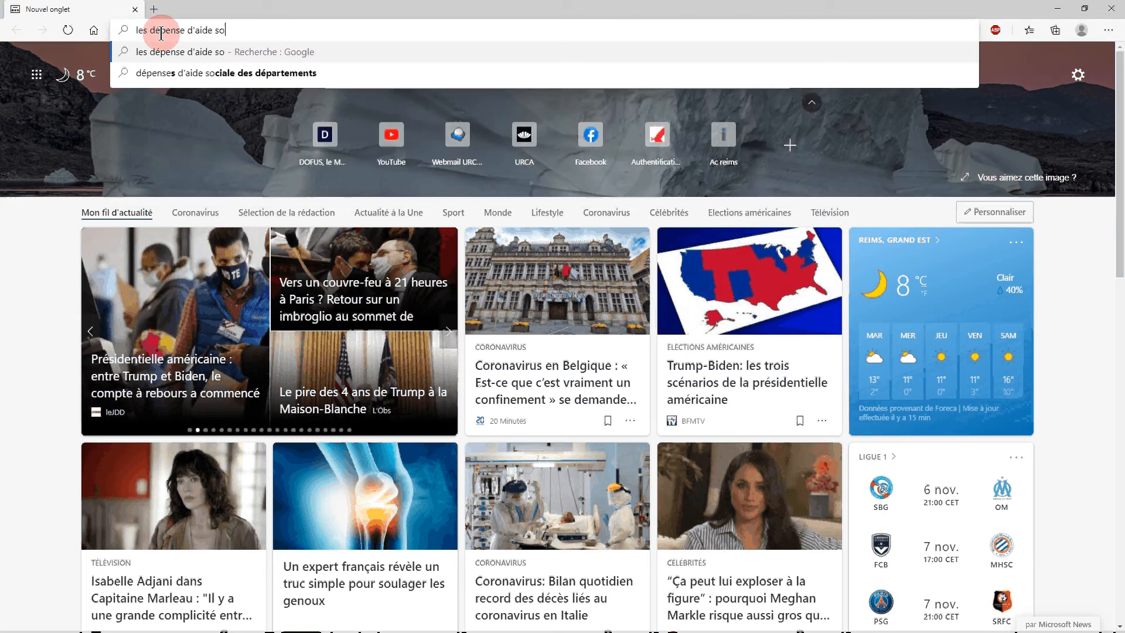
text(ci)
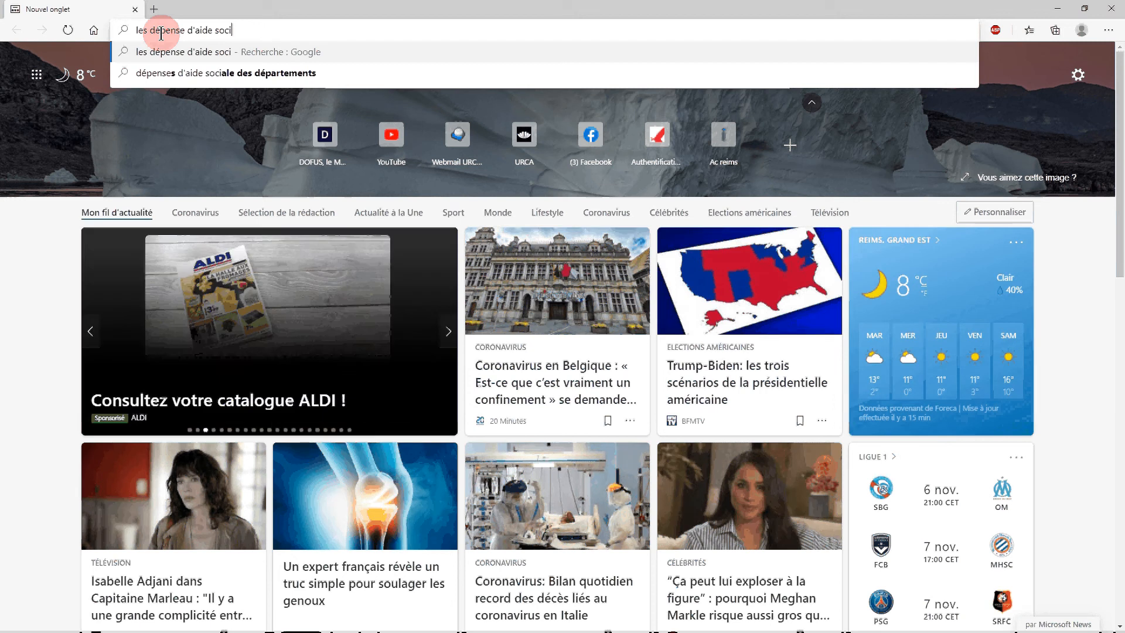
text(ales )
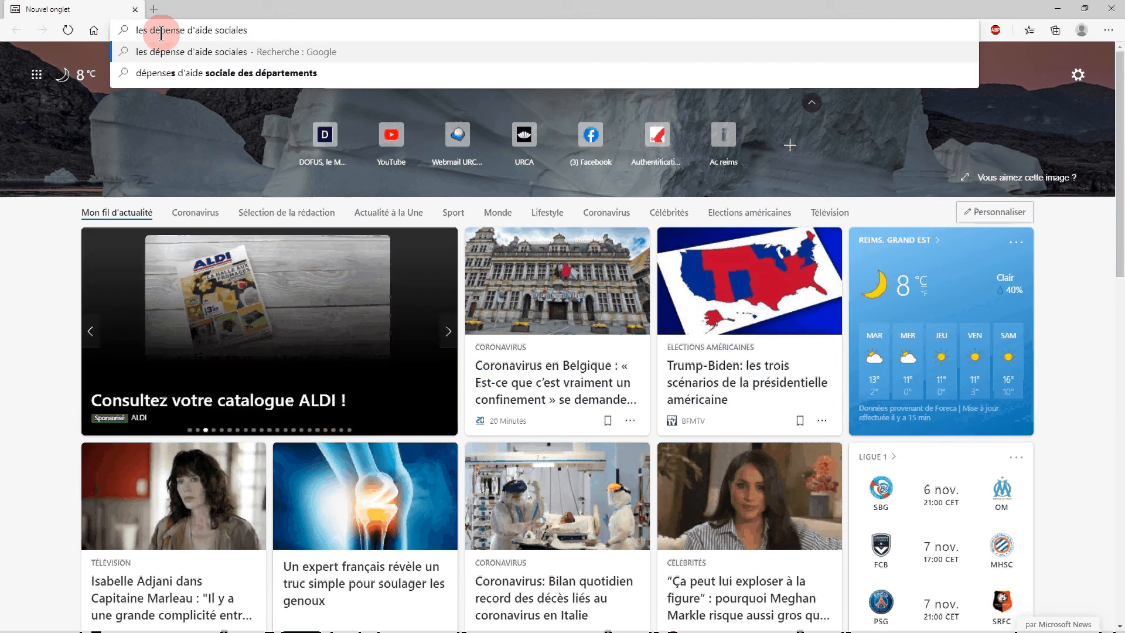
text(départ)
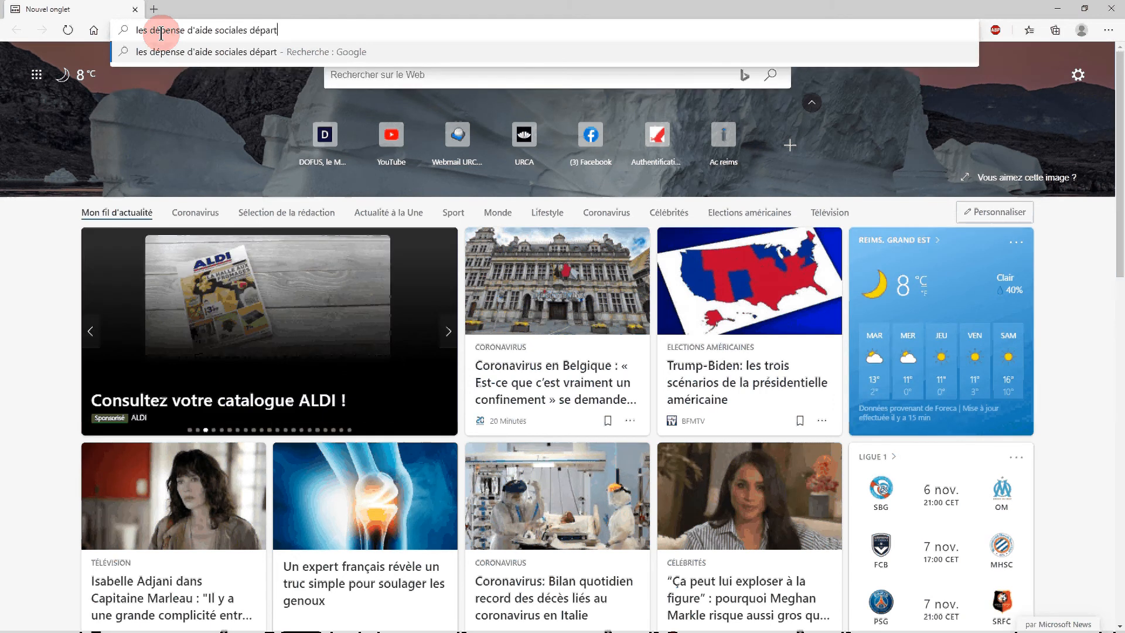
text(ementa)
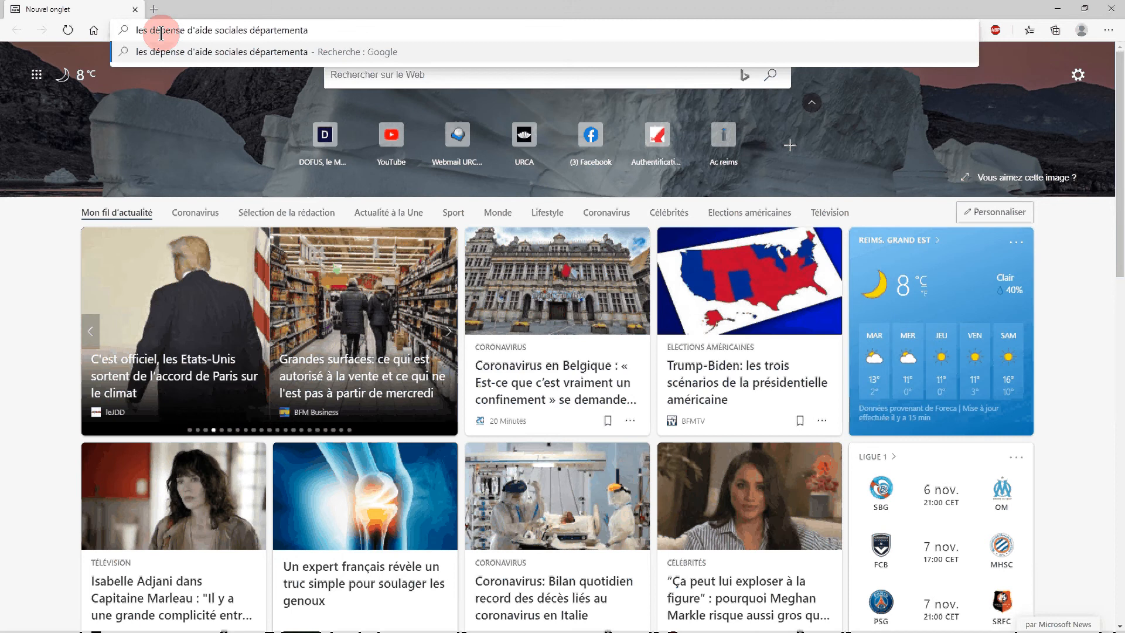
text(les )
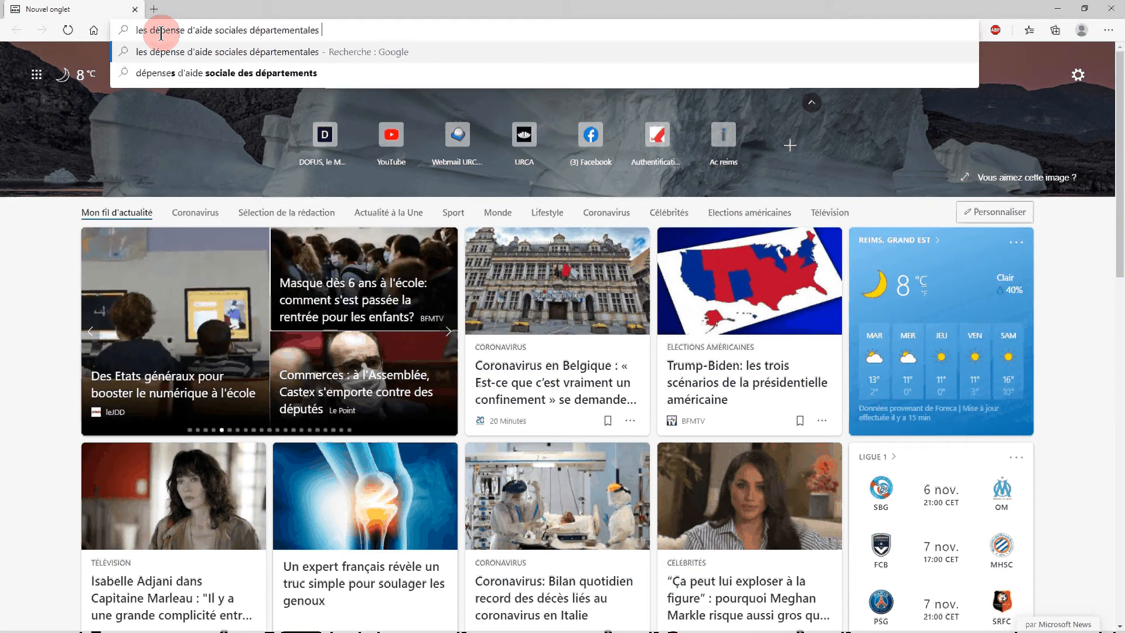
text(pour les)
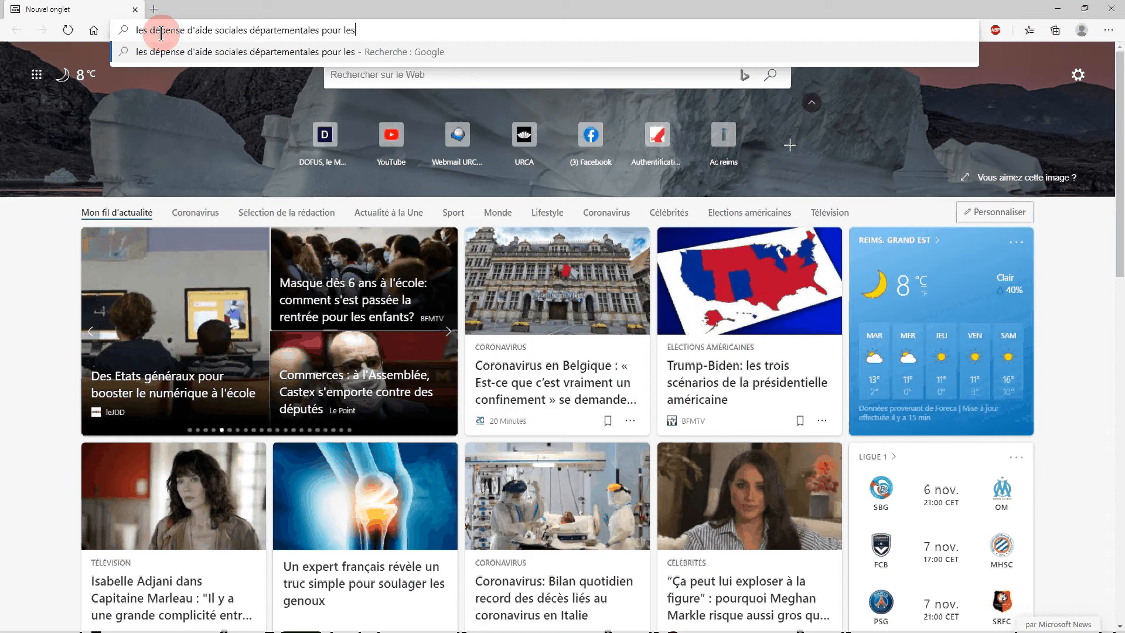
text( personnes )
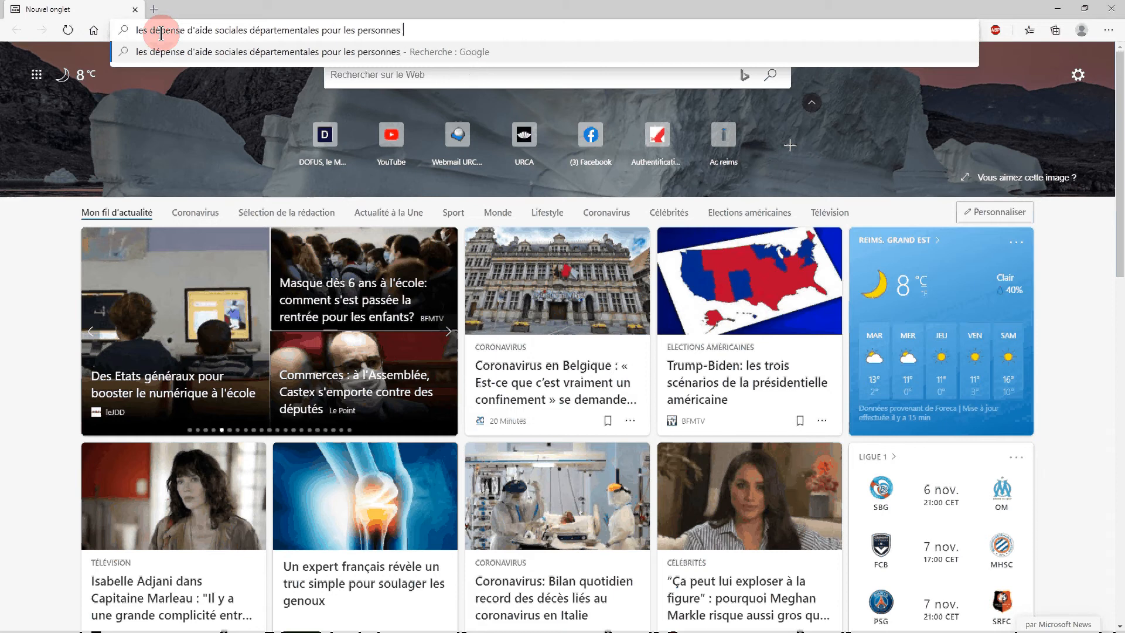
text(agées)
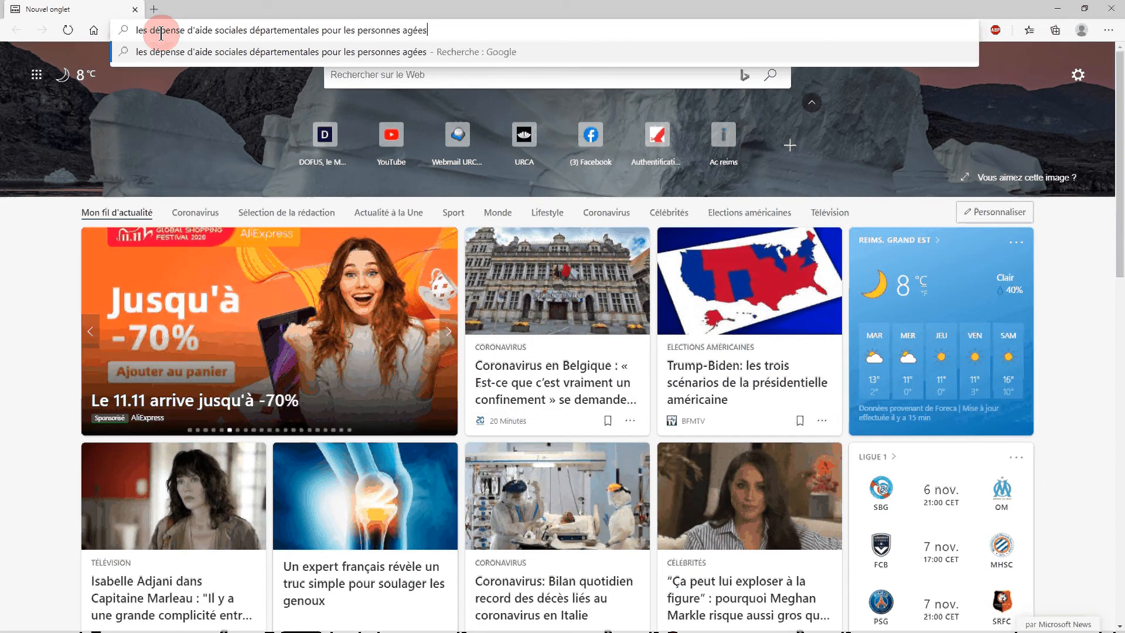
key(Return)
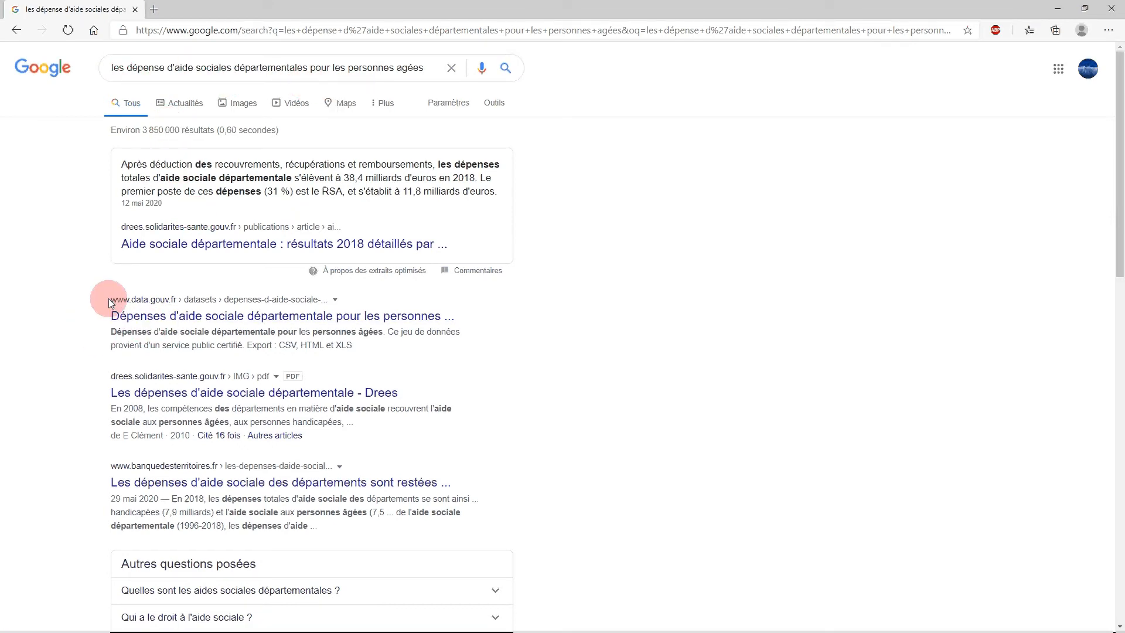
Open the data.gouv.fr dataset on departmental social aid for older people and launch the download of its first resource, at current prices
drag(108, 294, 469, 304)
click(454, 290)
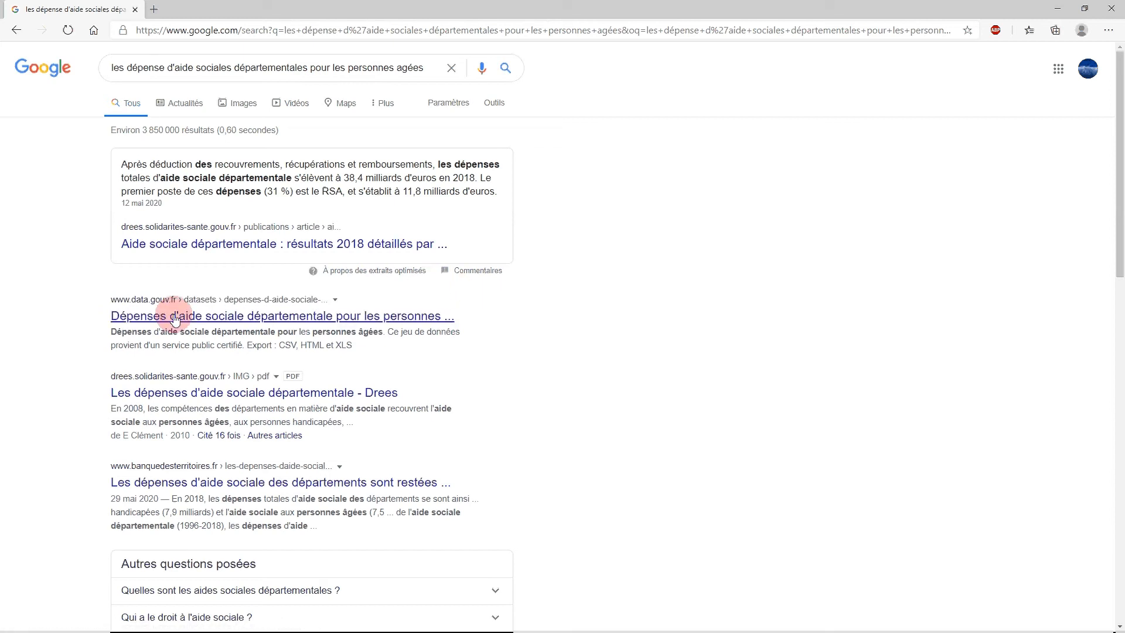
drag(104, 294, 456, 316)
click(456, 286)
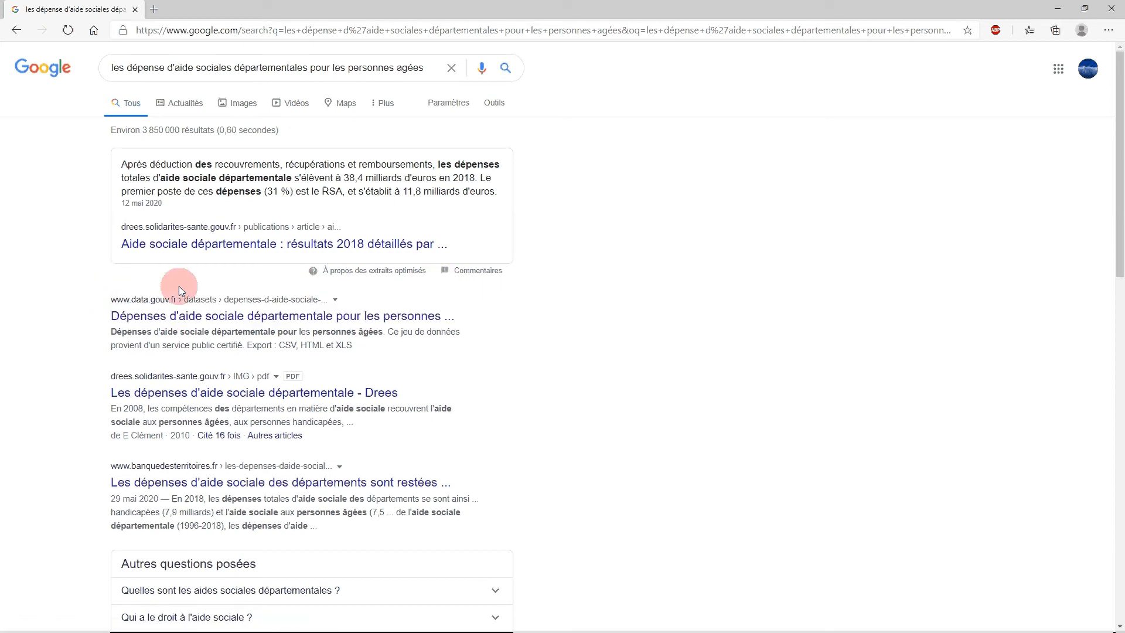
click(125, 304)
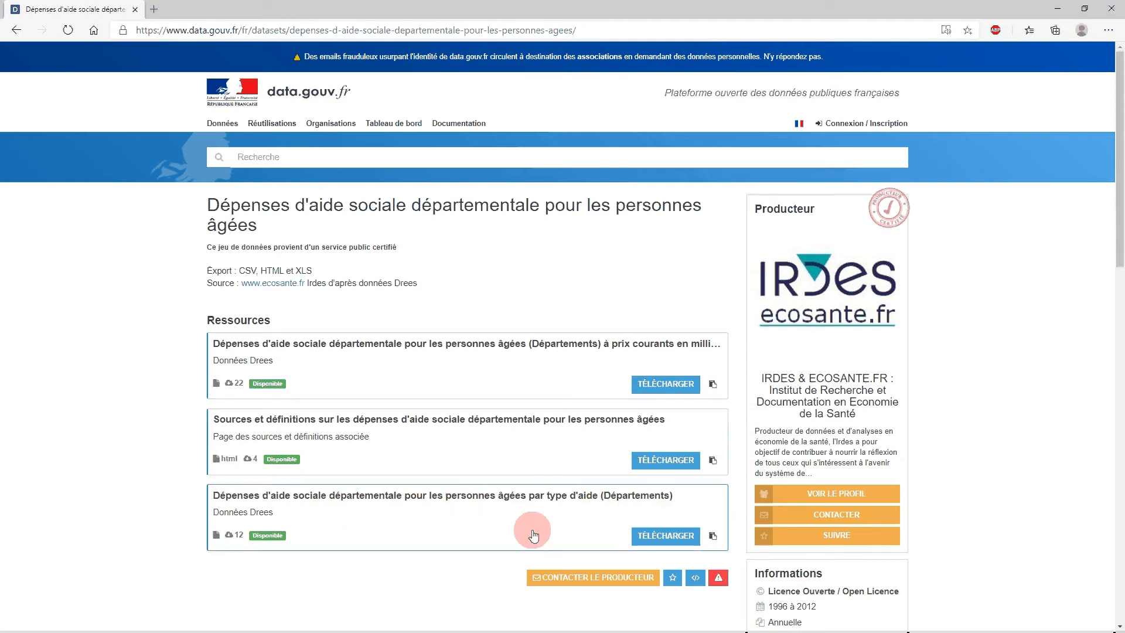
click(274, 346)
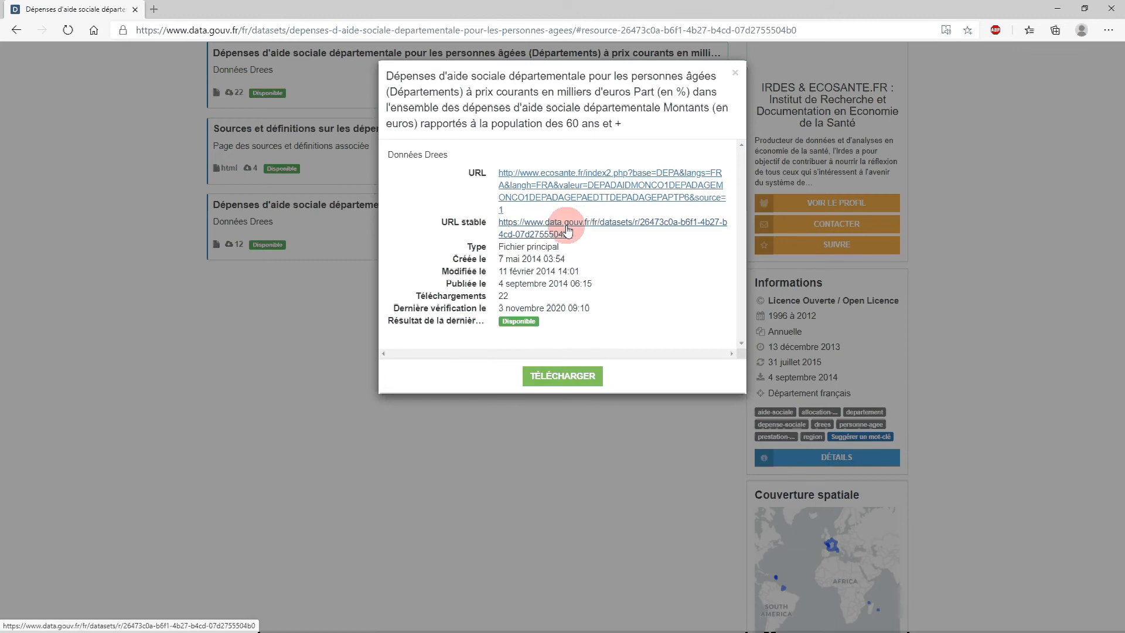
click(573, 377)
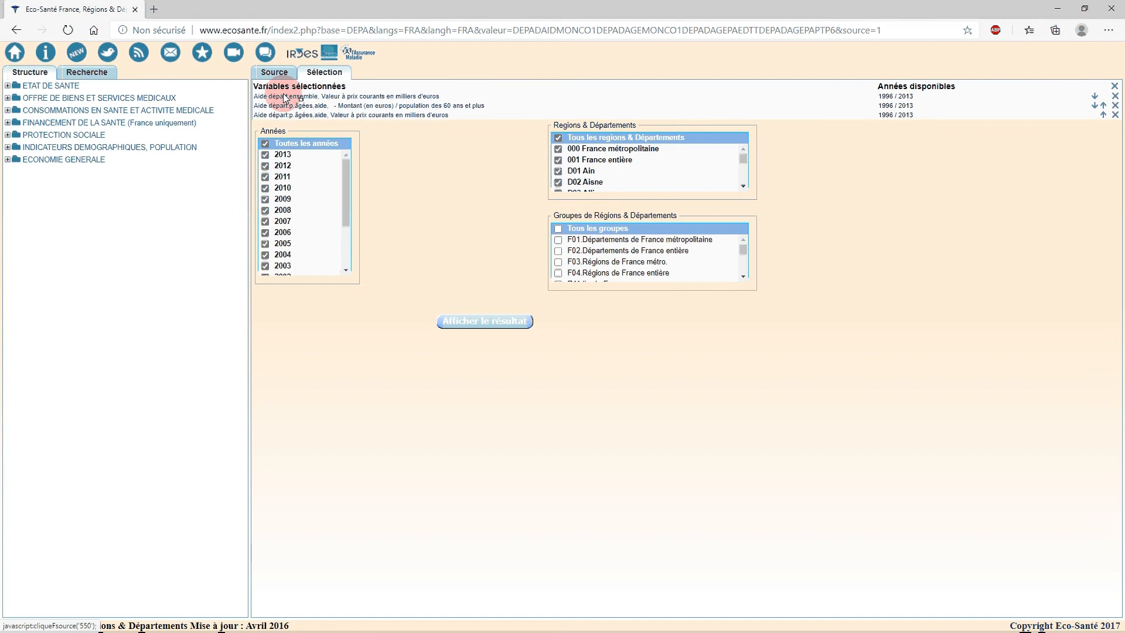
Remove both "Valeur à prix courants en milliers d'euros" variables, keeping only the amount in euros per population aged 60 and over
mouse_move(274, 98)
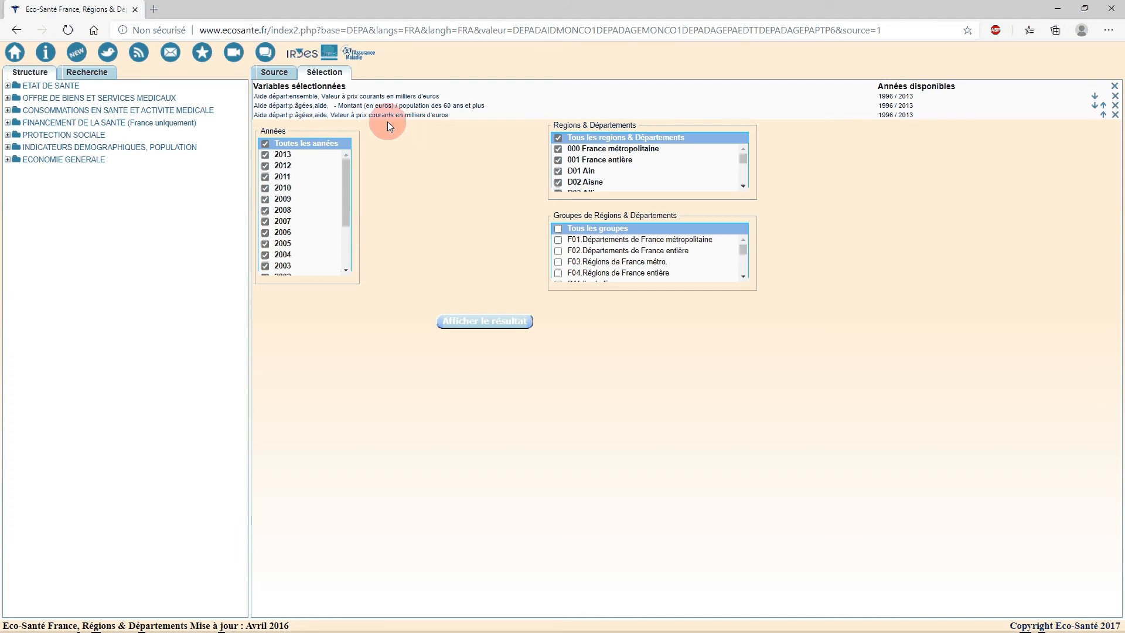
mouse_move(356, 111)
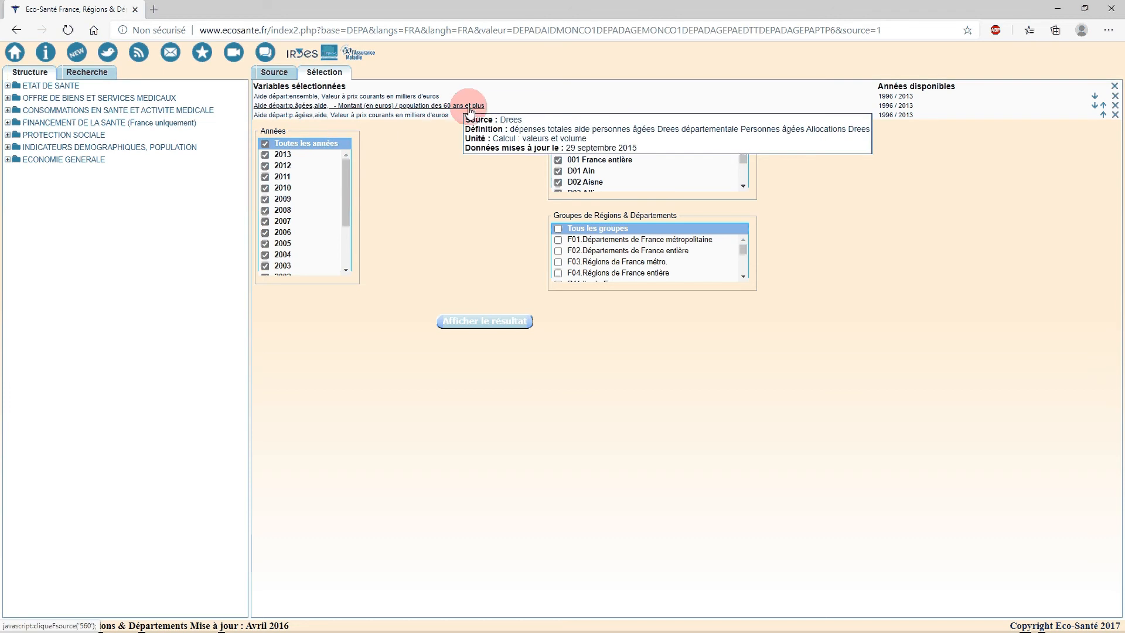
click(1115, 96)
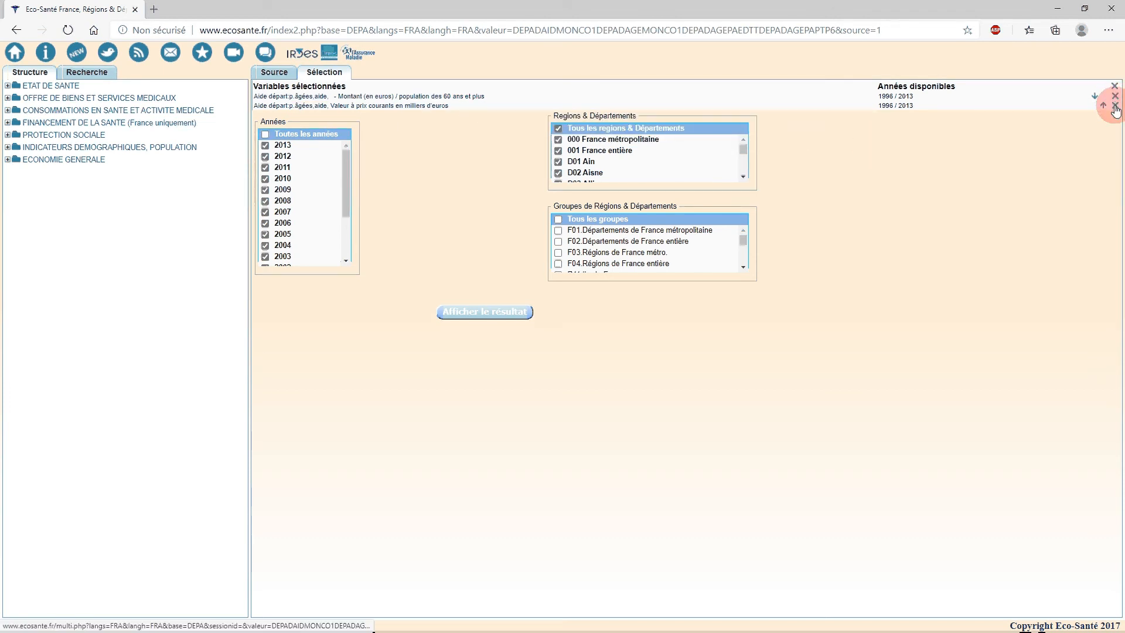
click(1116, 107)
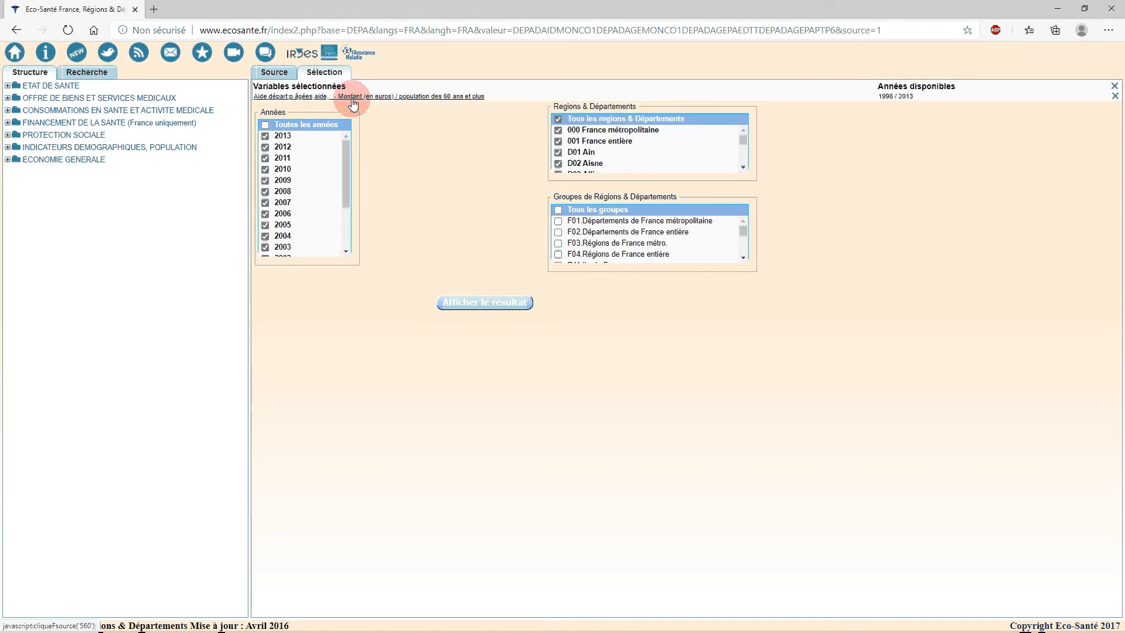
Restrict the selected years to 2005 and 2000
click(265, 125)
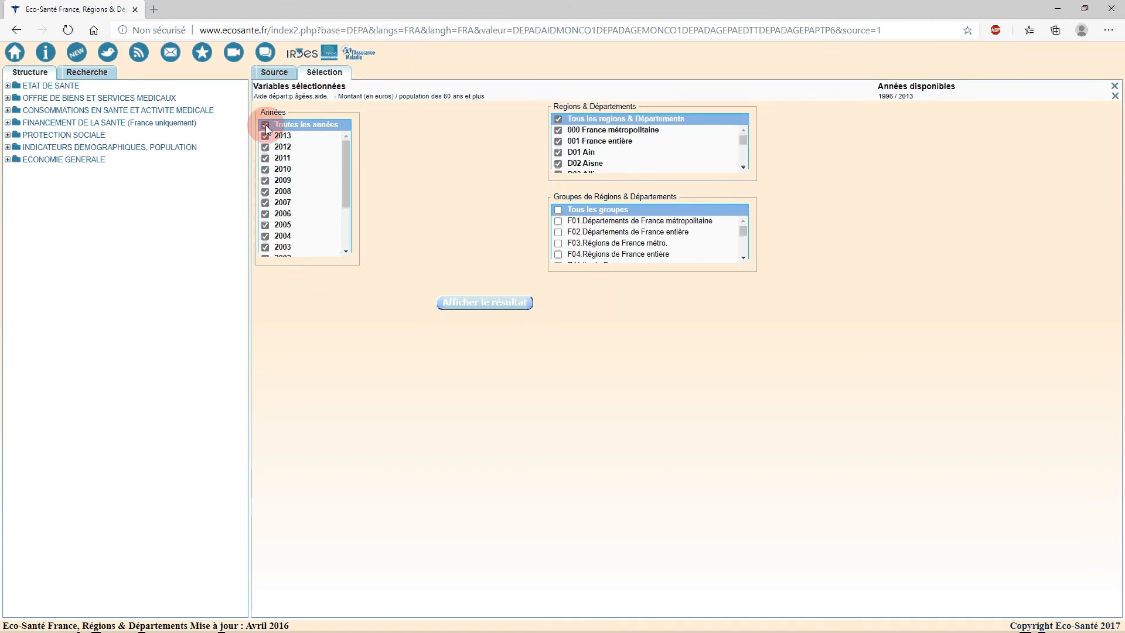
click(265, 225)
scroll(265, 234, down, 2)
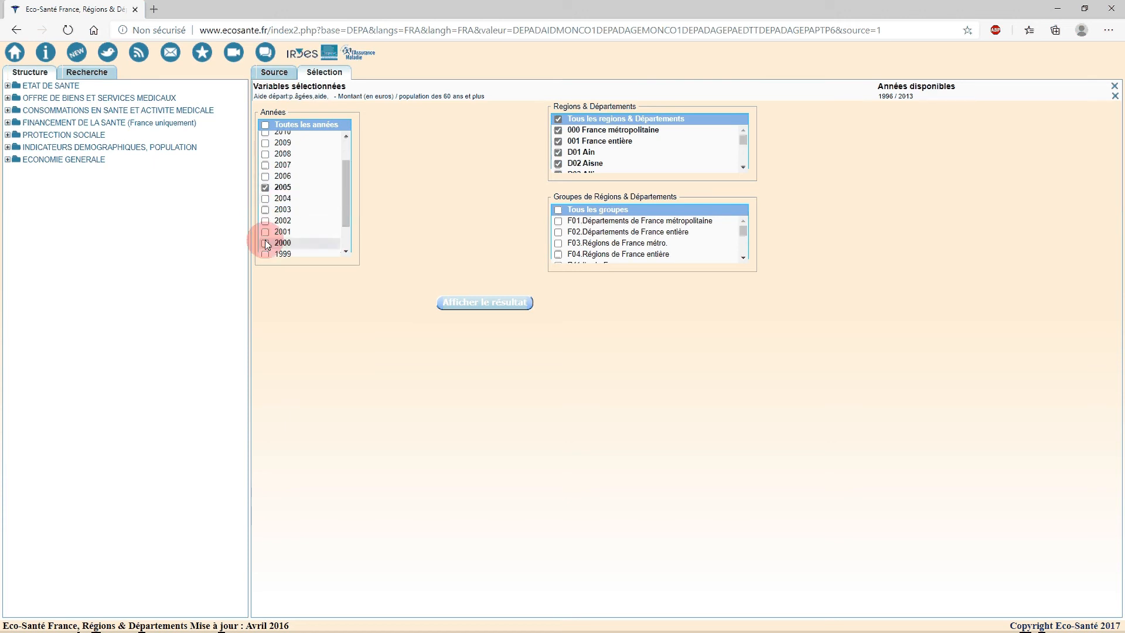
click(265, 243)
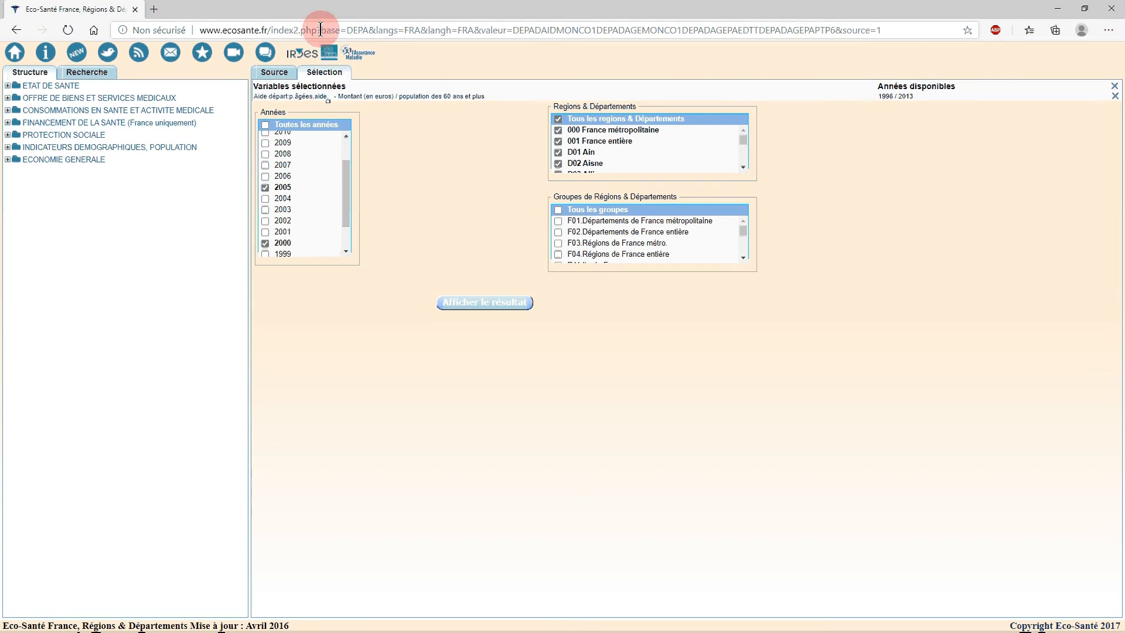
scroll(299, 173, up, 2)
scroll(301, 171, down, 2)
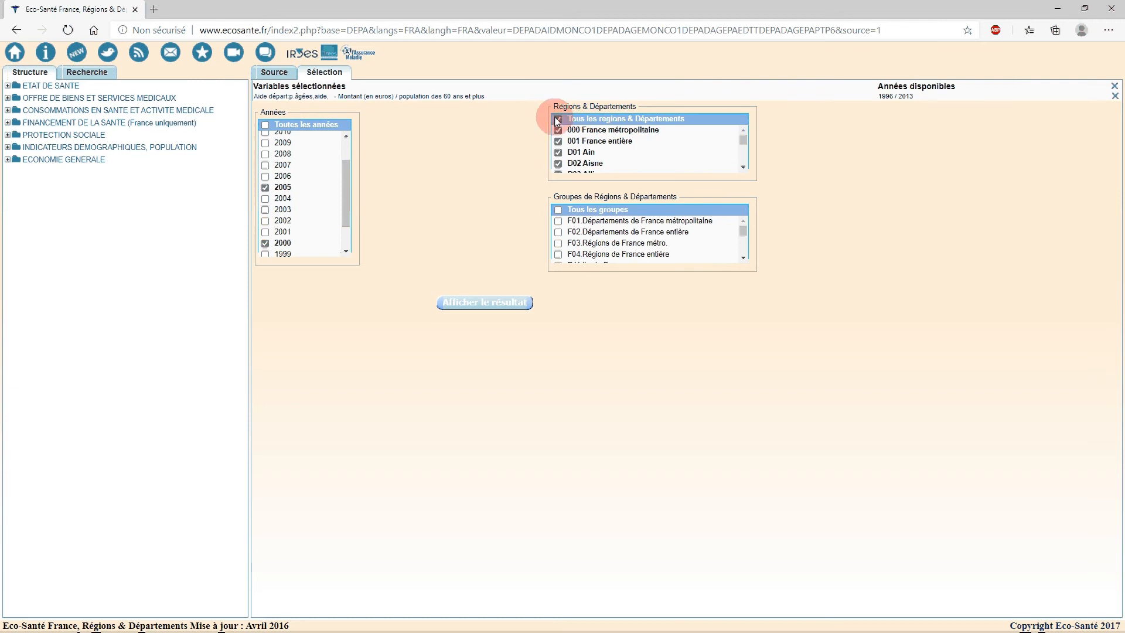
click(558, 120)
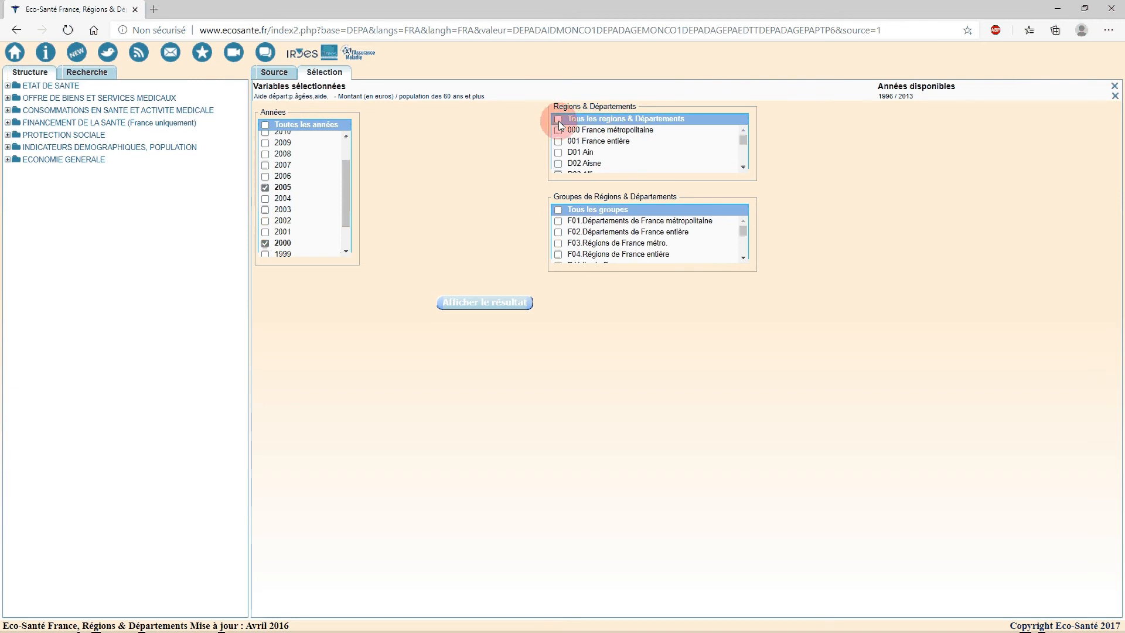
click(558, 120)
click(557, 121)
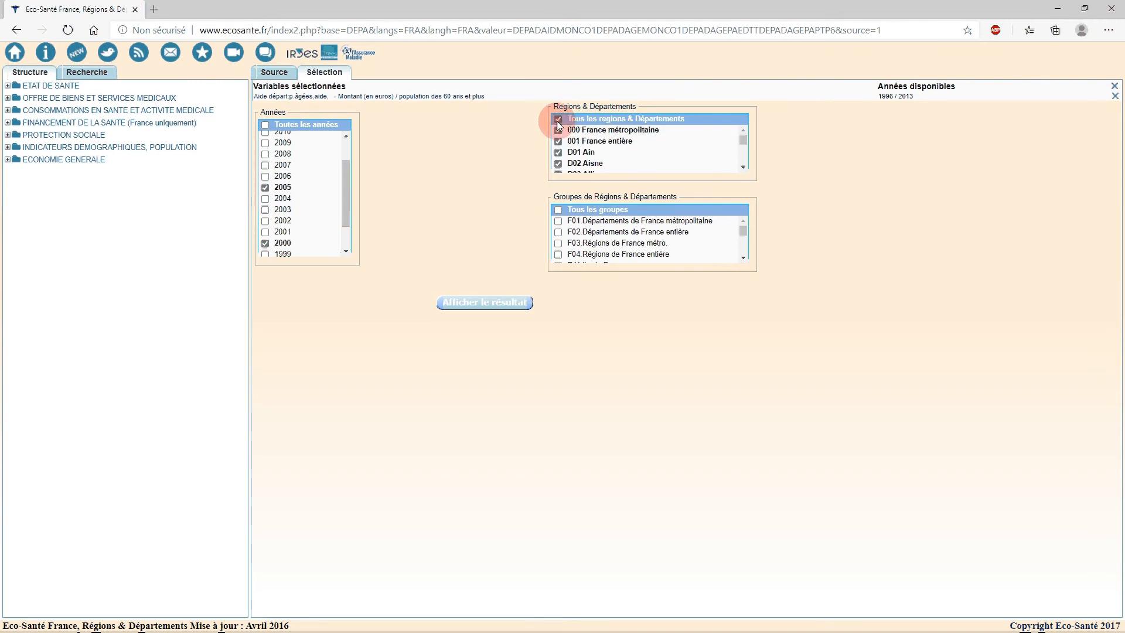
click(557, 120)
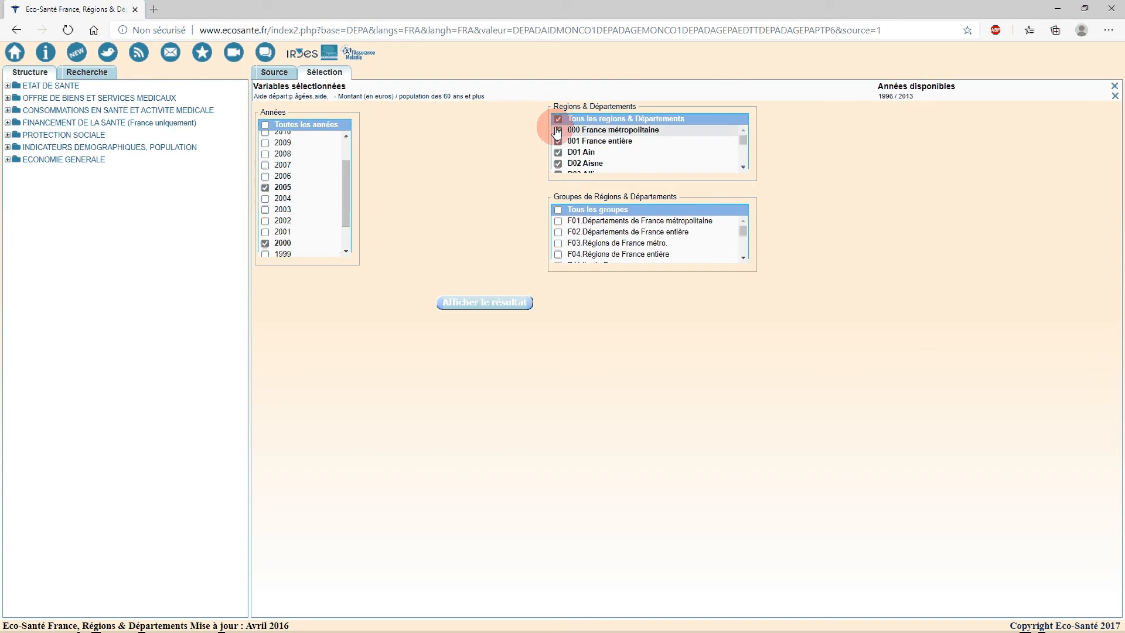
Exclude 000 France métropolitaine, 001 France entière and the overseas departments Guadeloupe, Martinique, Guyane, Réunion and Mayotte from the selected areas
click(558, 131)
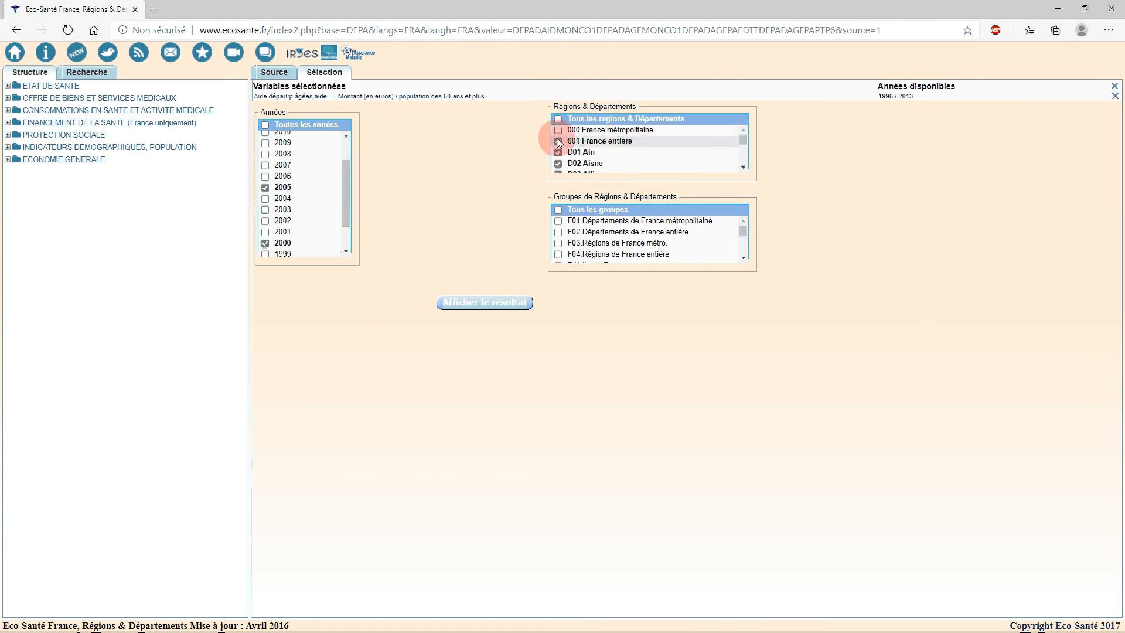
click(559, 142)
scroll(660, 144, down, 1)
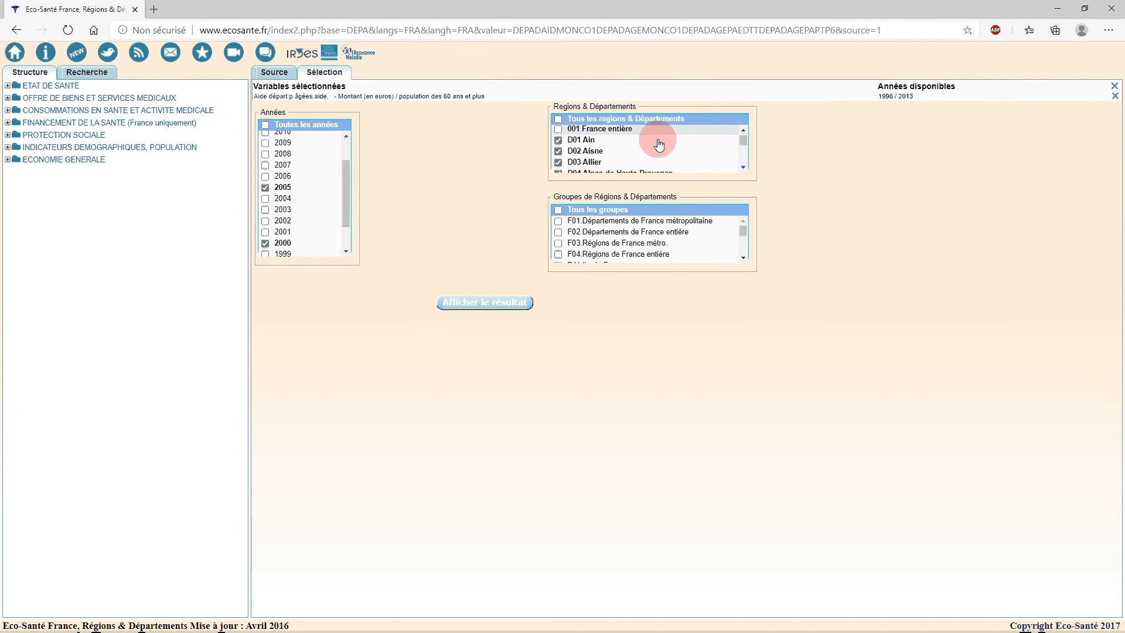
scroll(659, 144, down, 6)
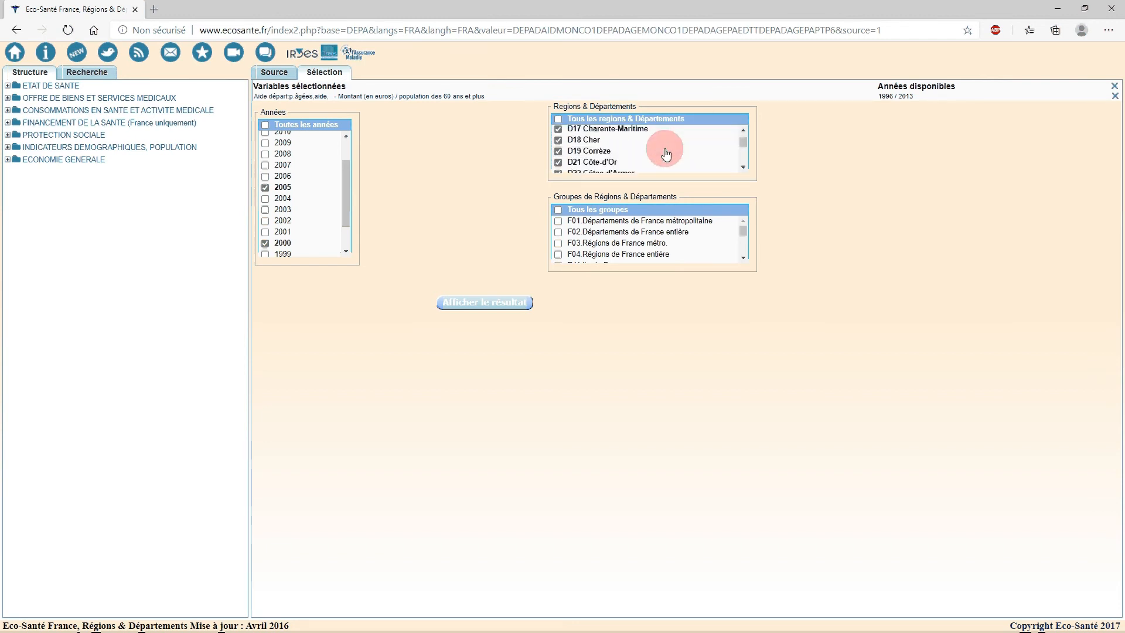
scroll(667, 154, down, 7)
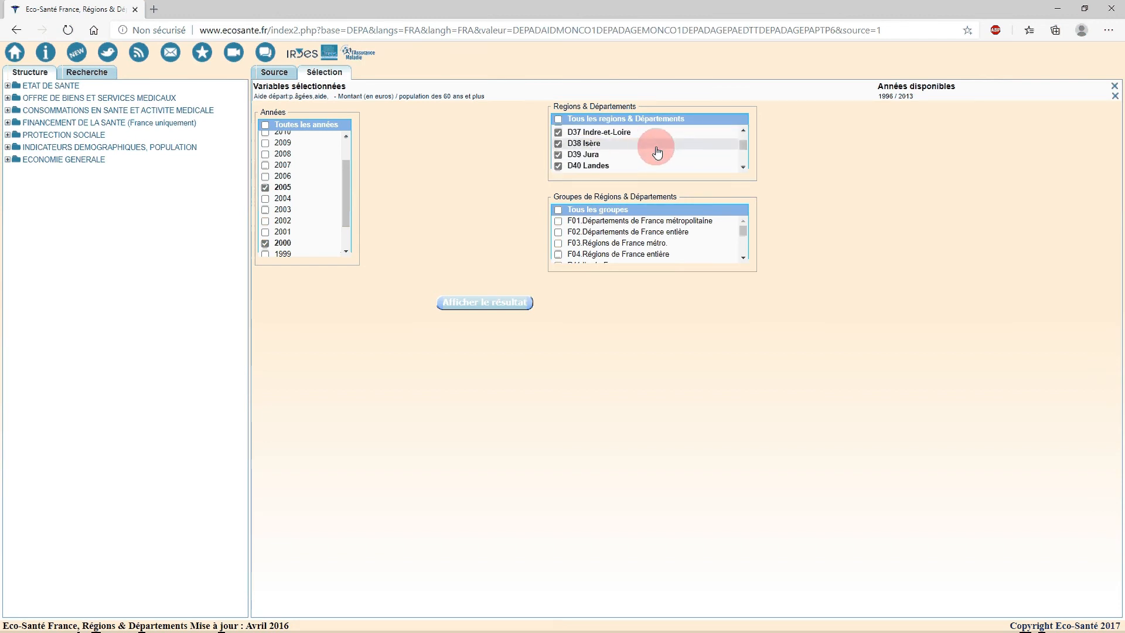
scroll(657, 151, down, 6)
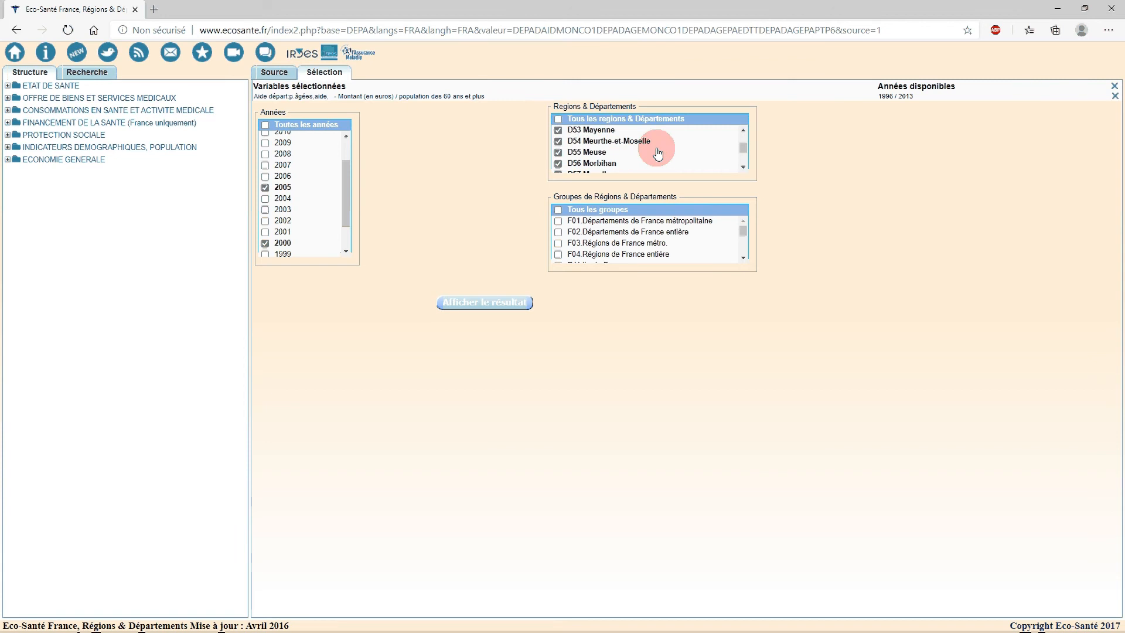
scroll(658, 151, down, 7)
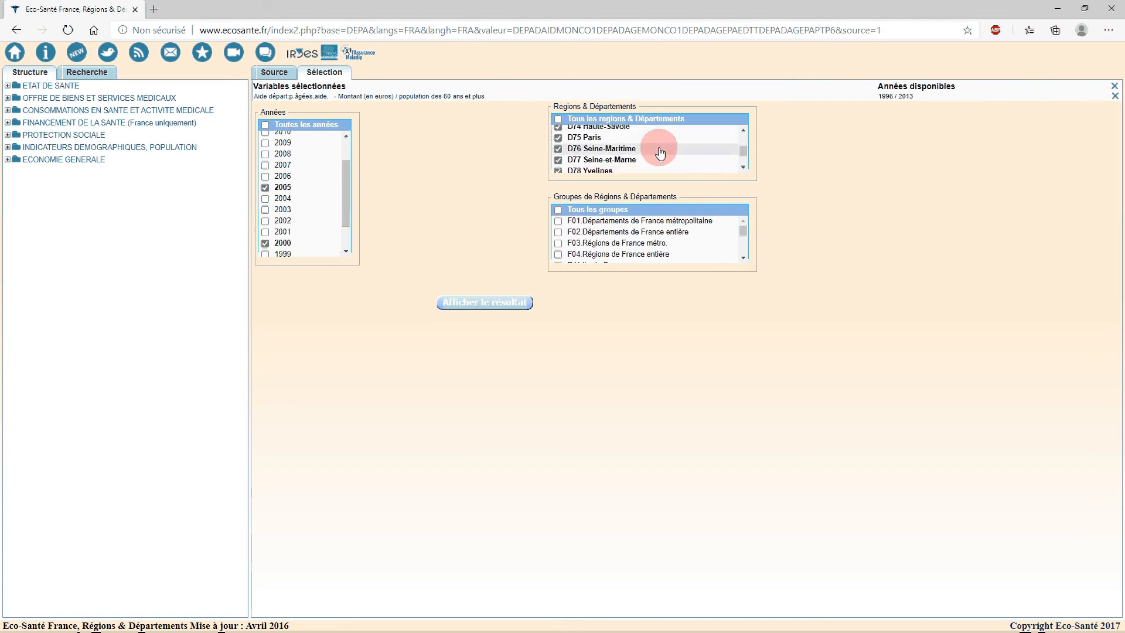
scroll(661, 153, down, 6)
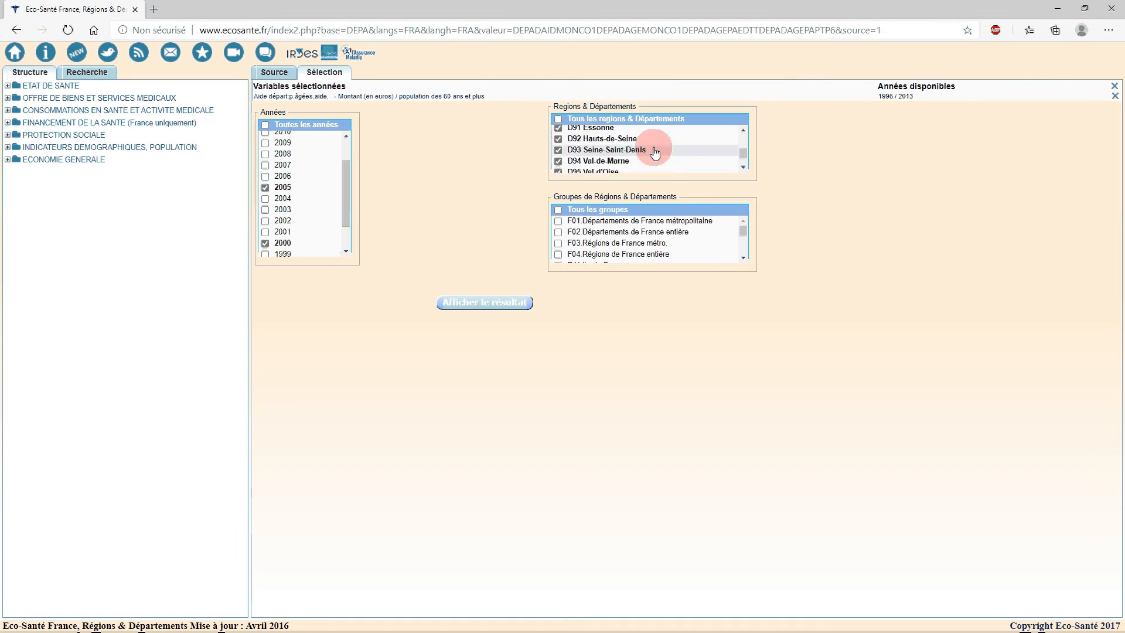
scroll(655, 153, down, 1)
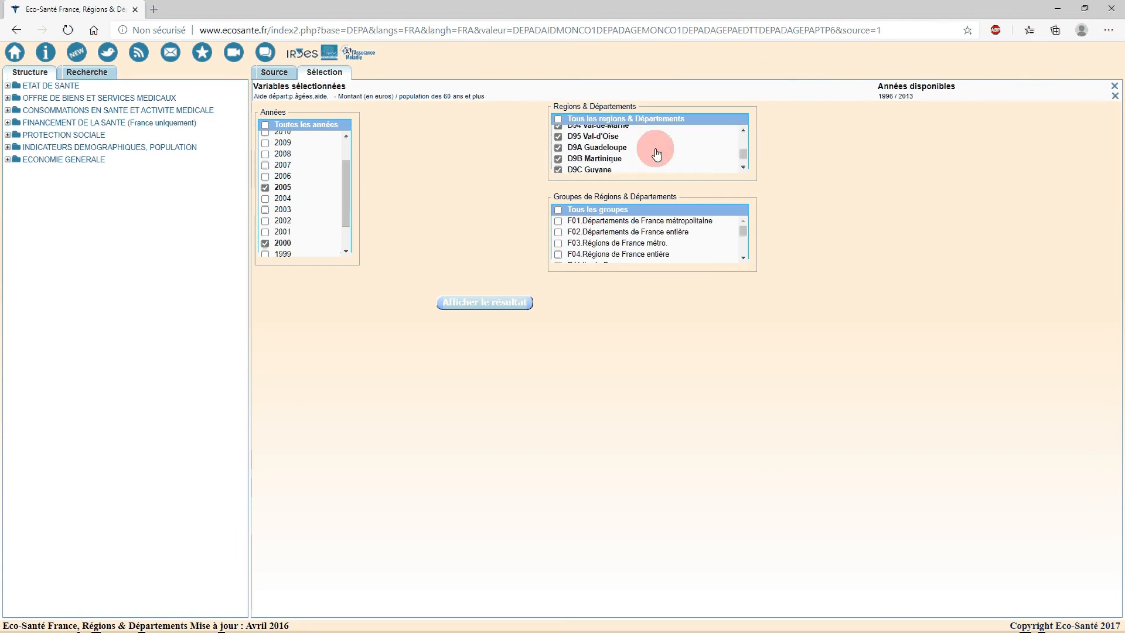
click(559, 159)
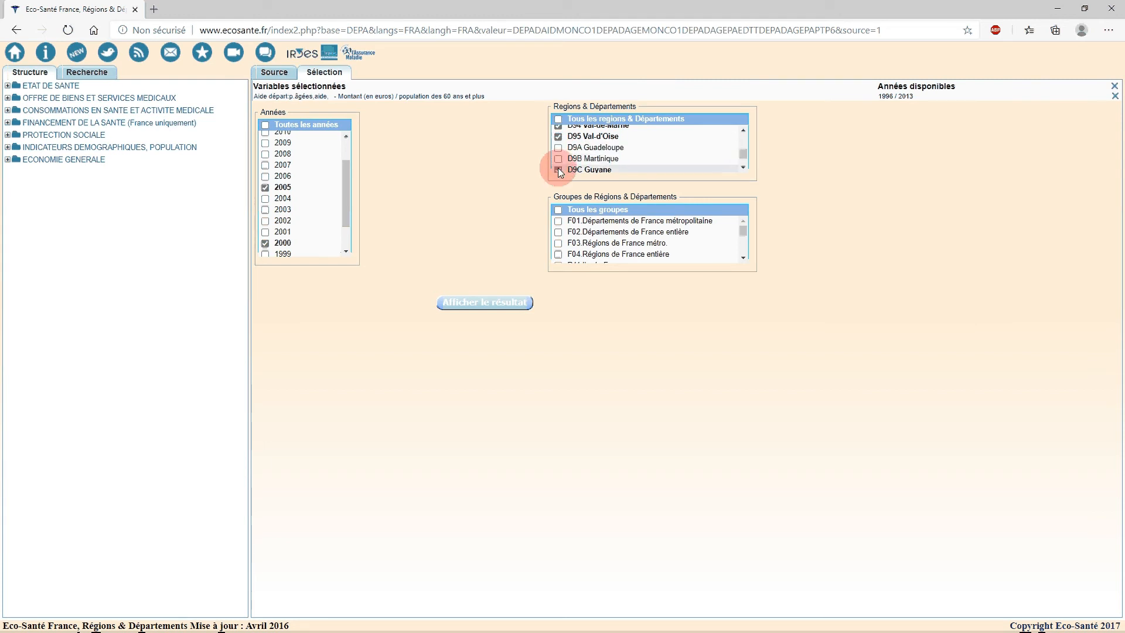
click(558, 170)
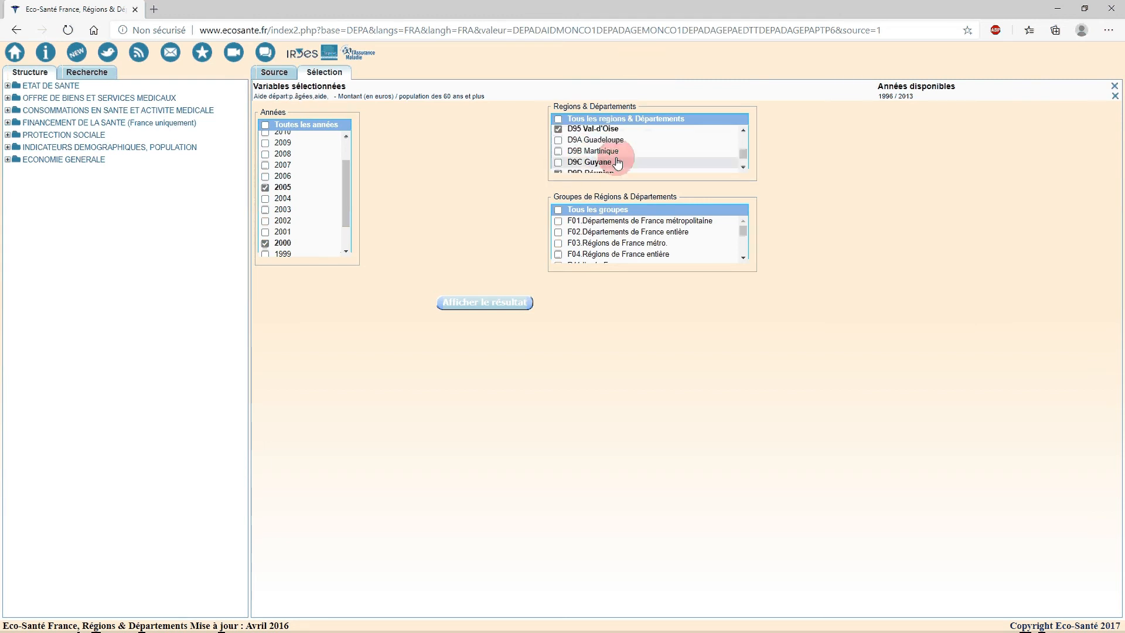
scroll(618, 158, down, 2)
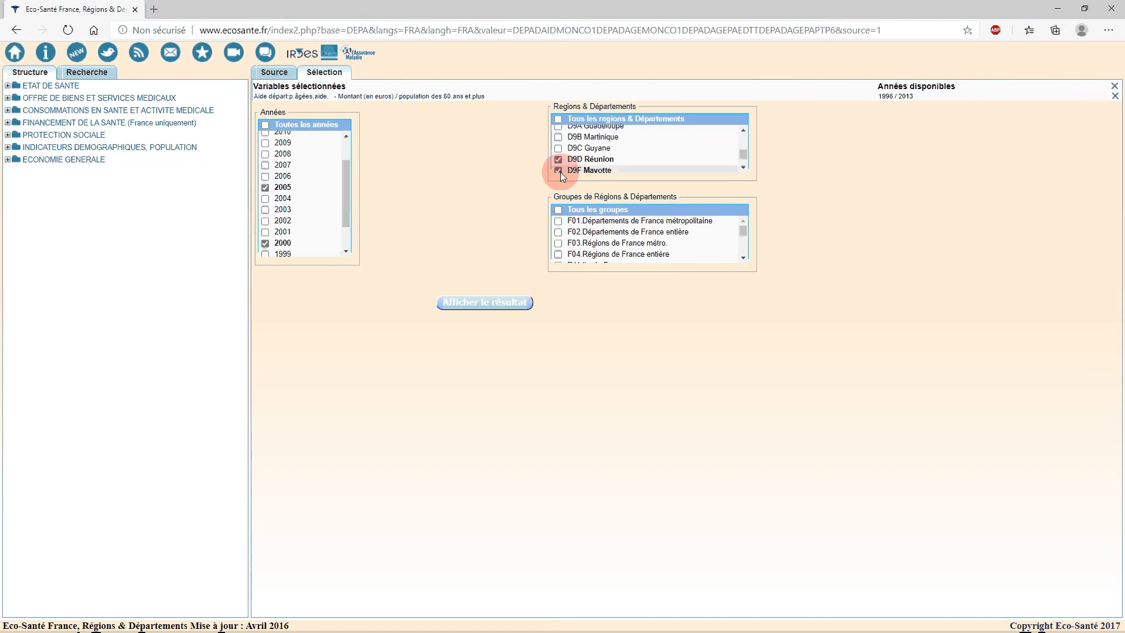
click(557, 159)
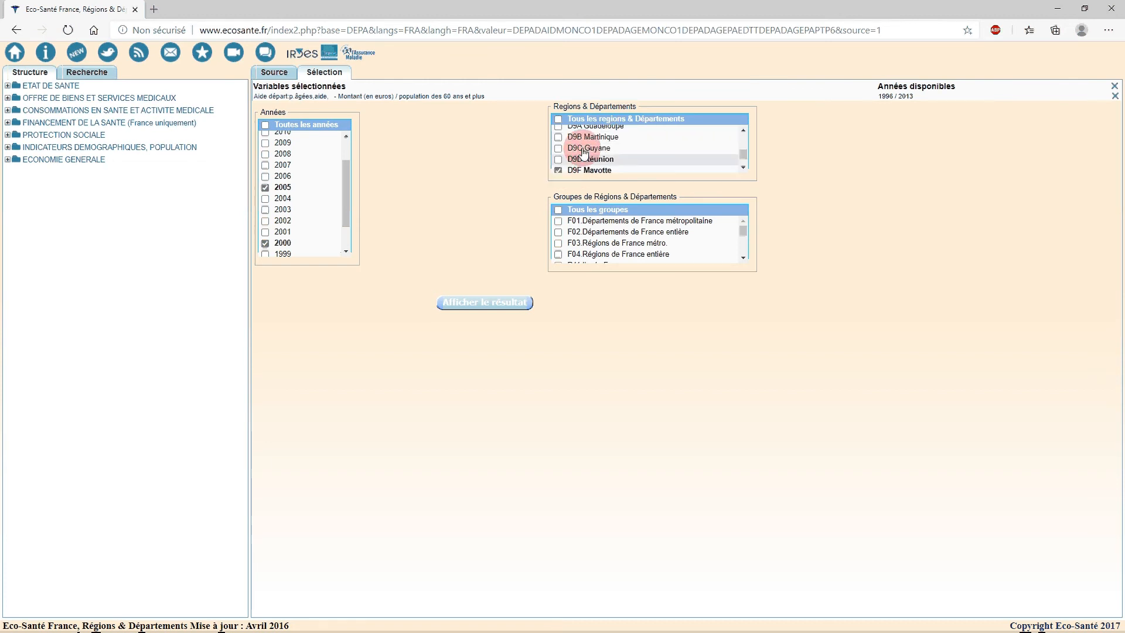
click(560, 170)
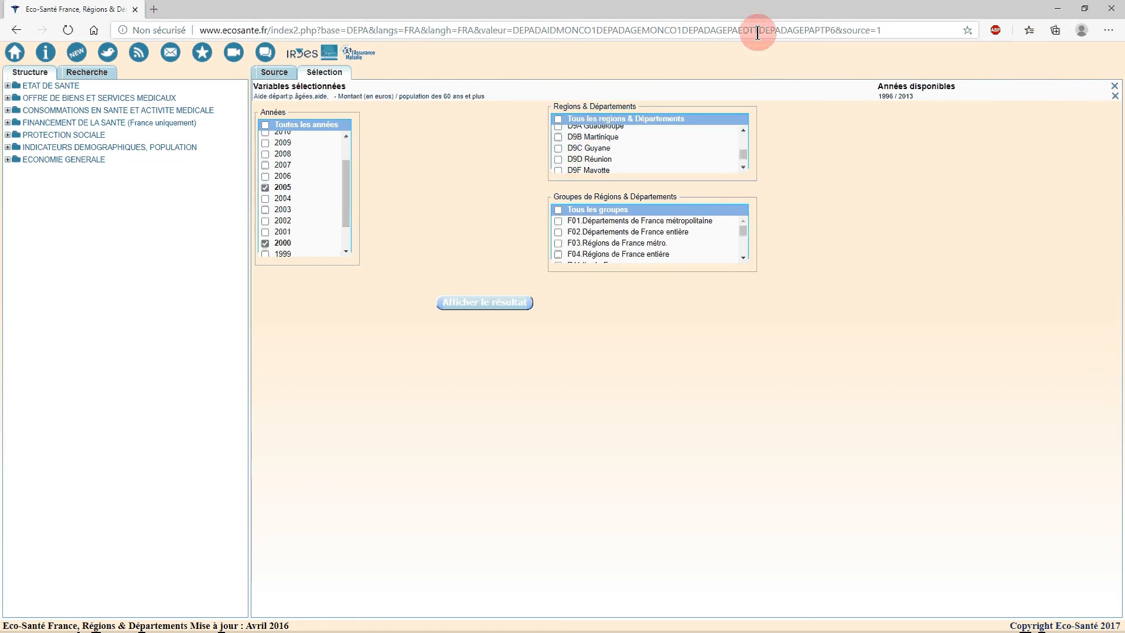
Exclude every region from R11 Ile-de-France through R94 Corse, plus ROM Départements d'Outre-Mer, keeping only the metropolitan departments
scroll(647, 151, down, 2)
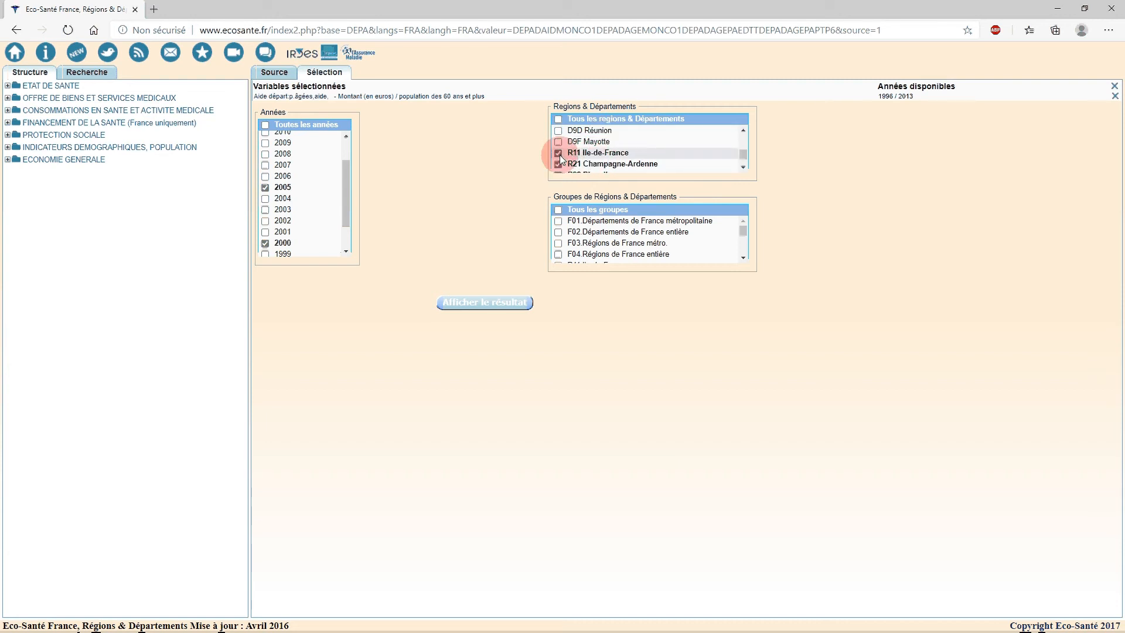
scroll(558, 155, down, 2)
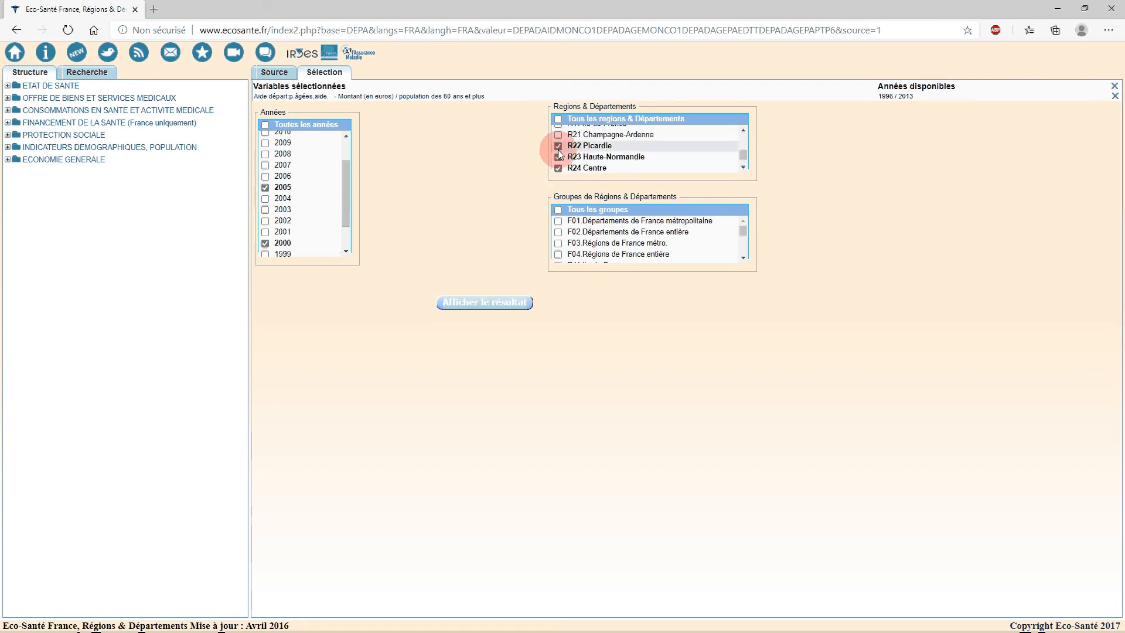
scroll(557, 167, down, 3)
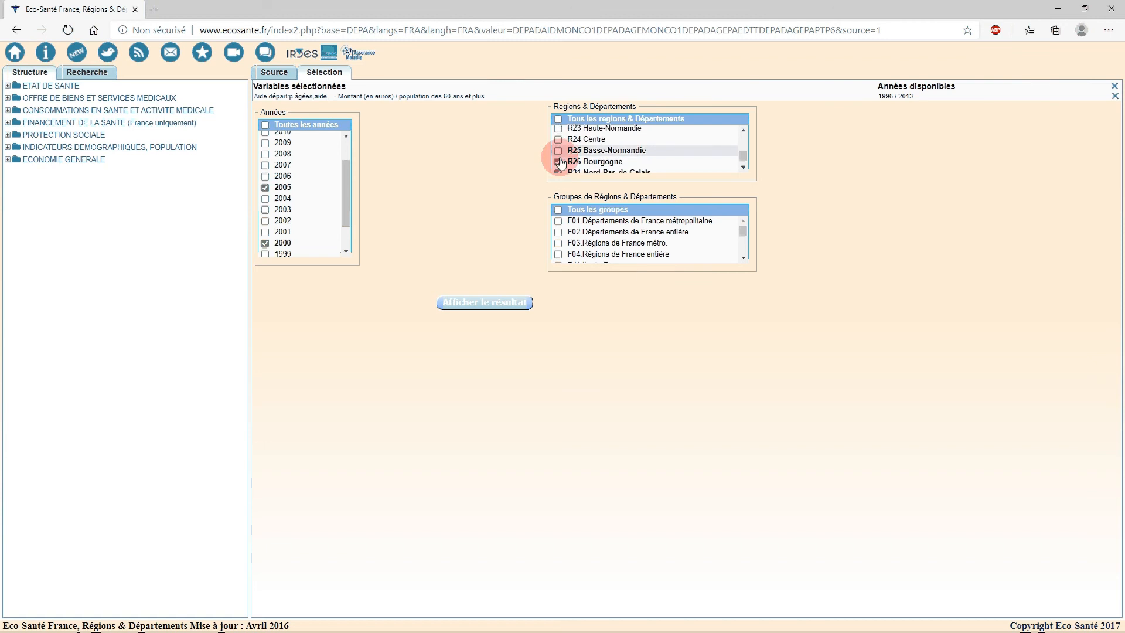
scroll(562, 158, down, 3)
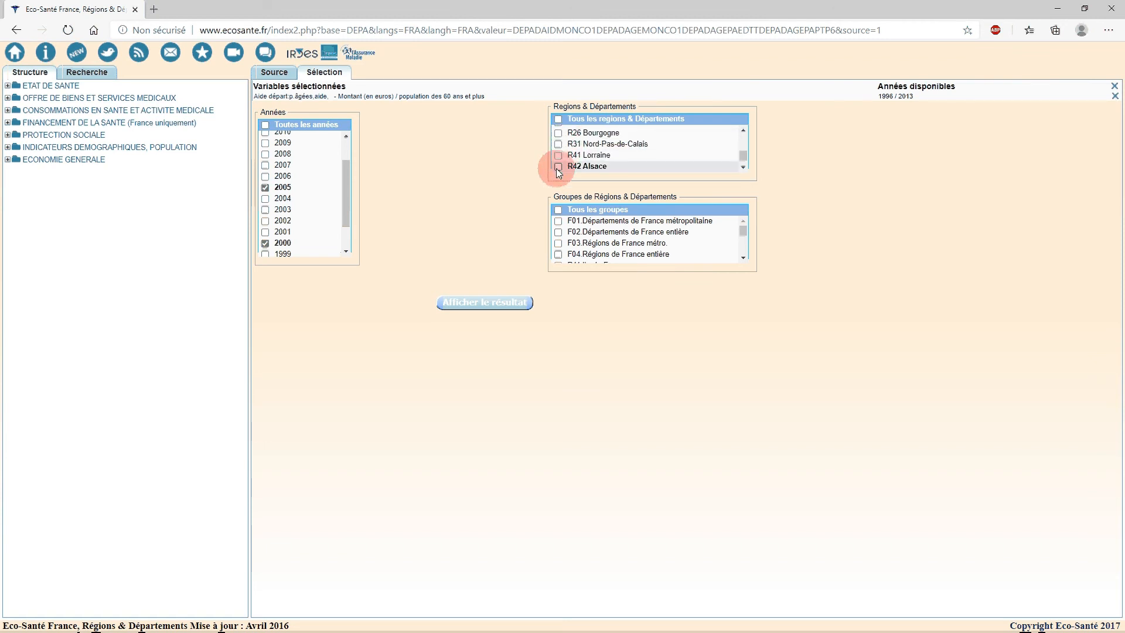
scroll(559, 158, down, 3)
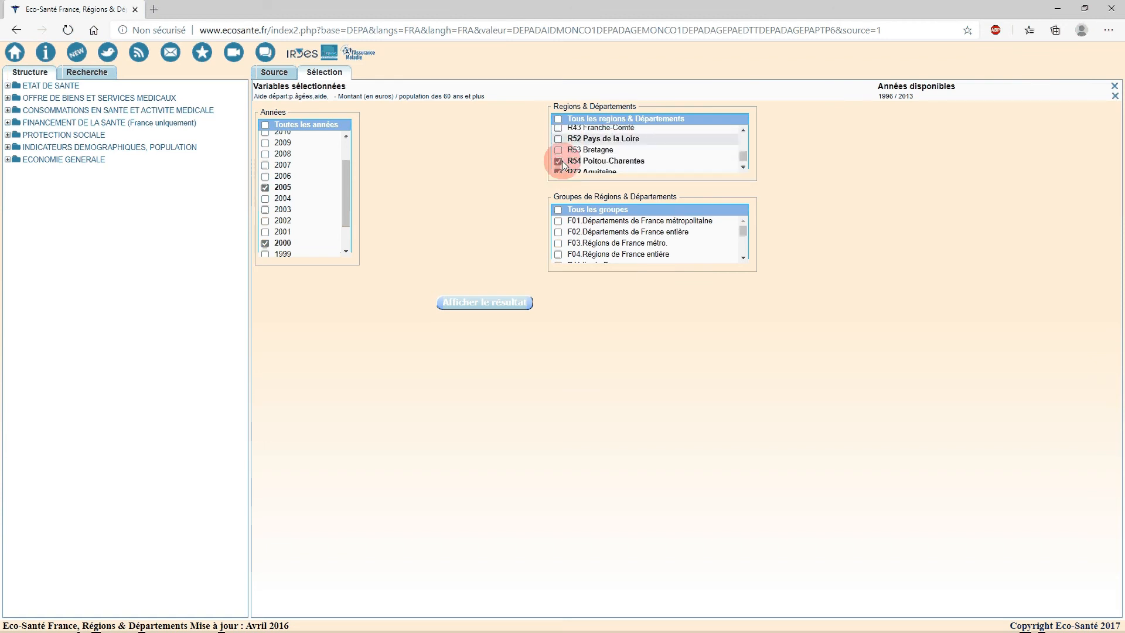
scroll(557, 167, down, 3)
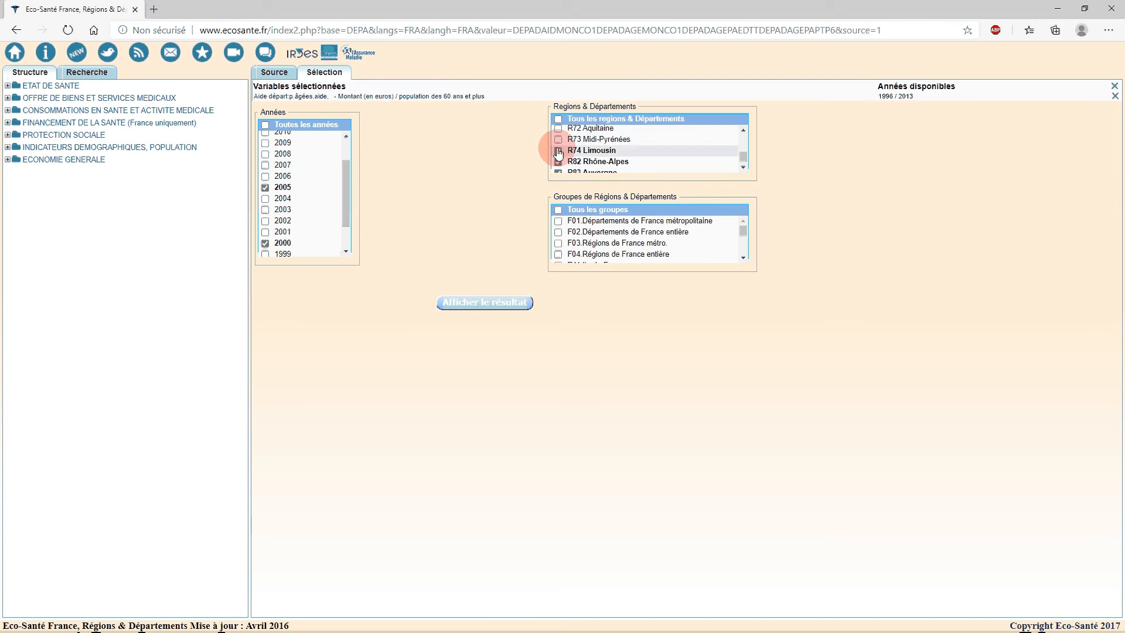
scroll(558, 162, down, 3)
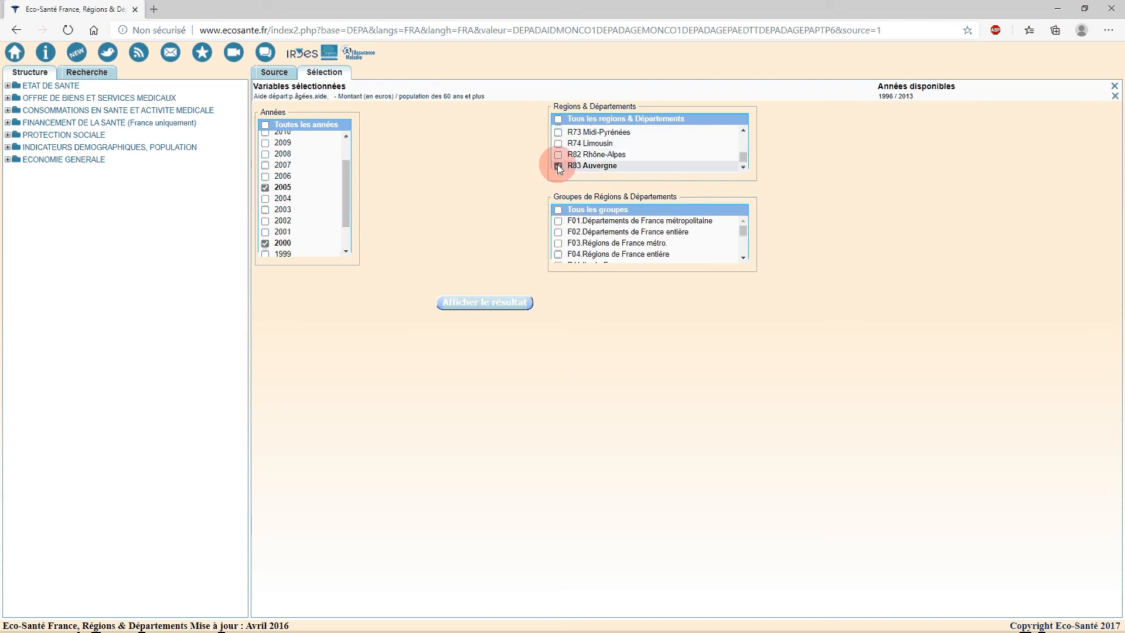
click(558, 142)
click(557, 154)
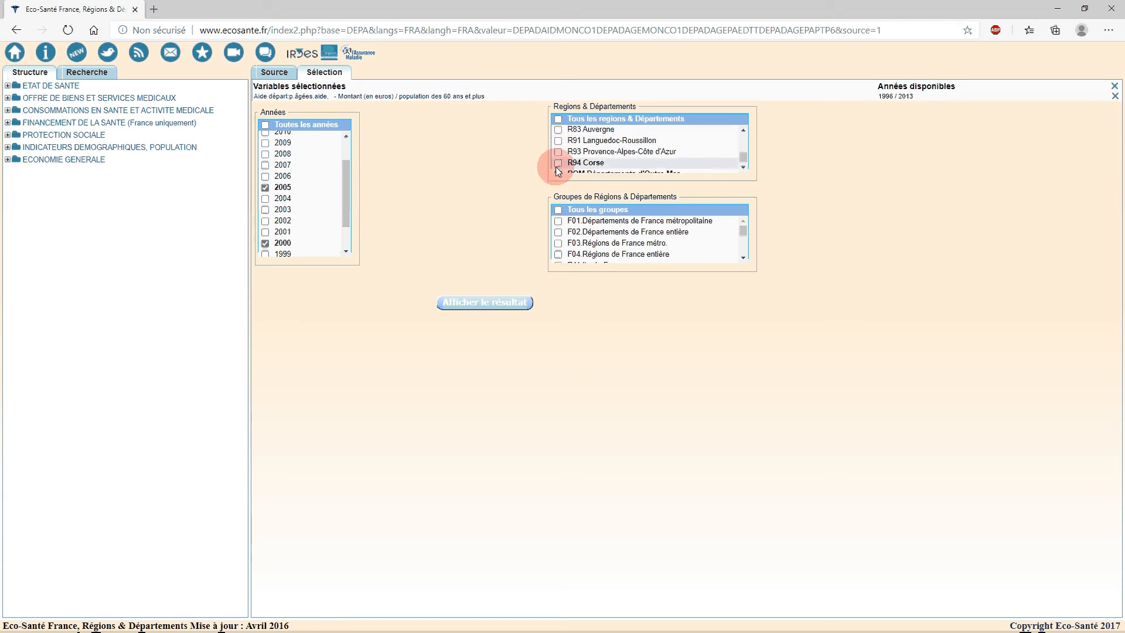
scroll(557, 168, down, 1)
click(557, 155)
click(559, 166)
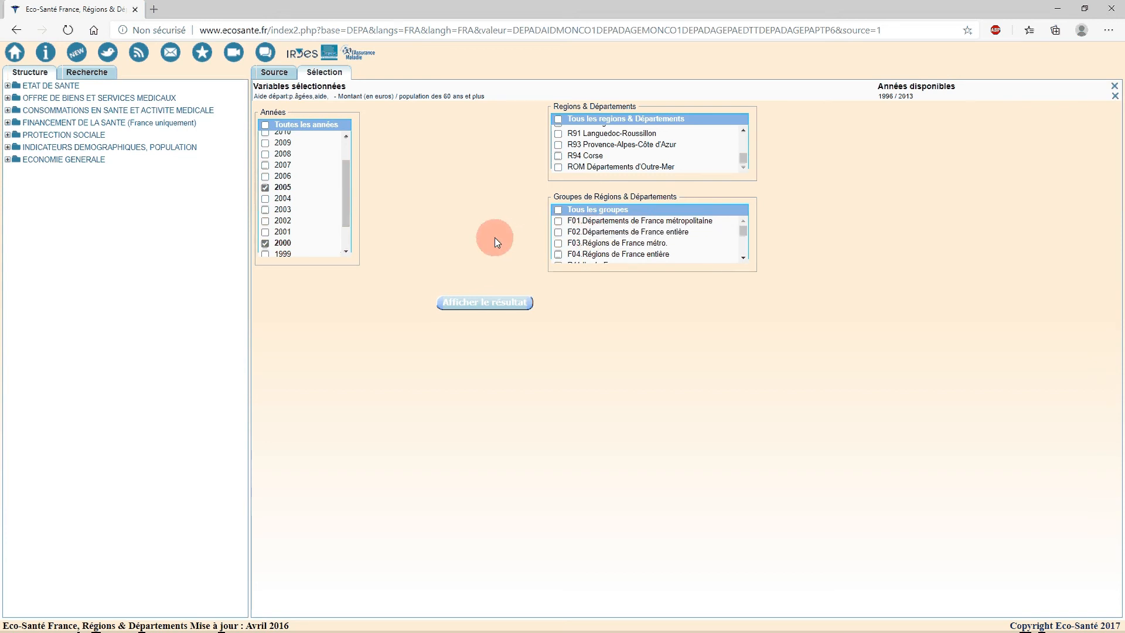
Display the result table for the selected departments and years, and maximize its window
click(469, 306)
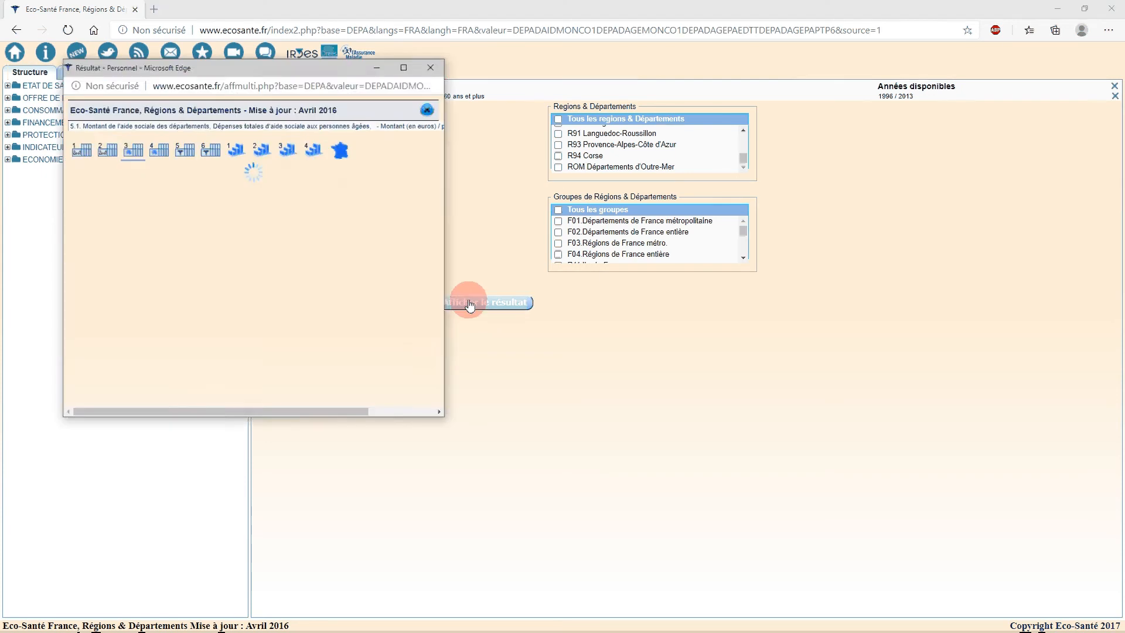
drag(269, 72, 534, 60)
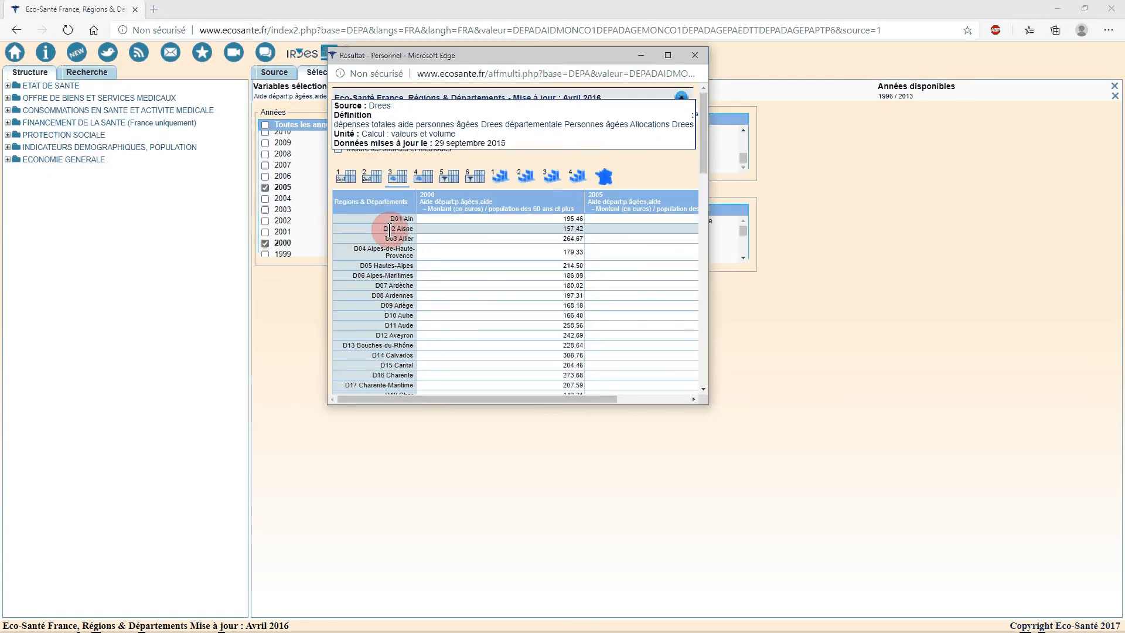
click(669, 56)
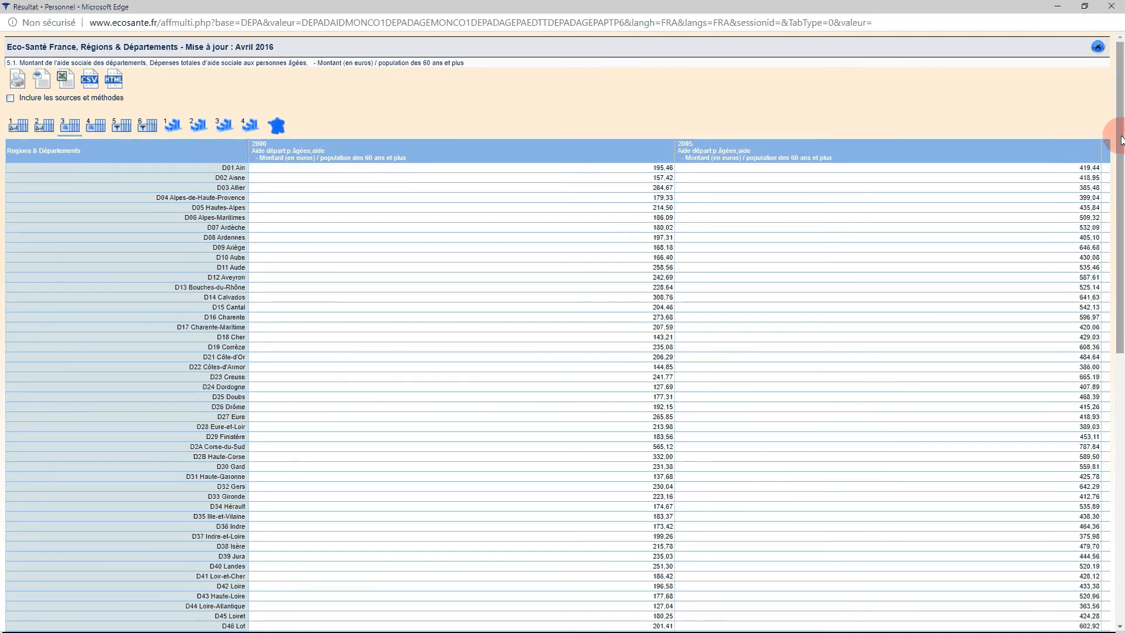
mouse_move(1122, 141)
mouse_down()
mouse_move(1122, 410)
mouse_move(1121, 140)
mouse_move(1111, 132)
mouse_up()
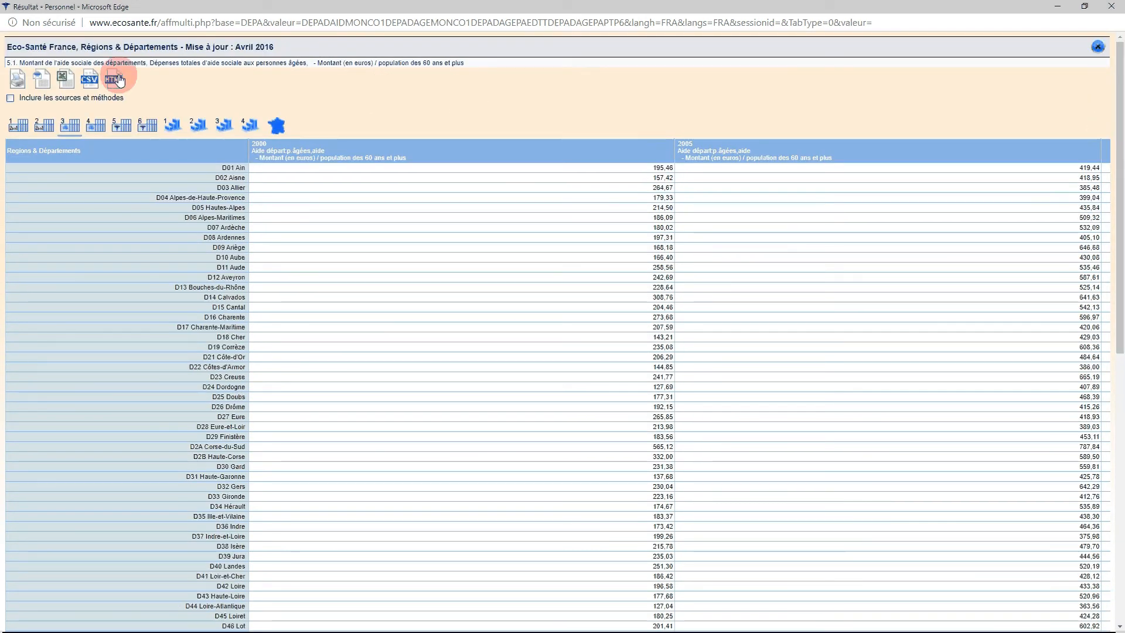
Export the result table as an Excel file and open the downloaded workbook
click(67, 86)
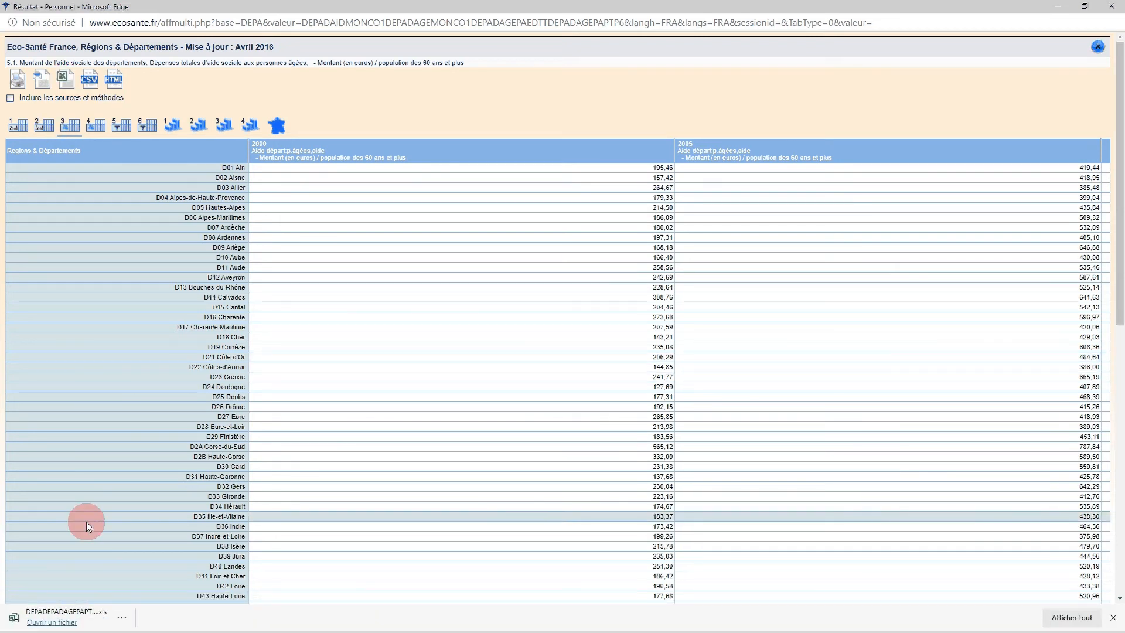
click(51, 622)
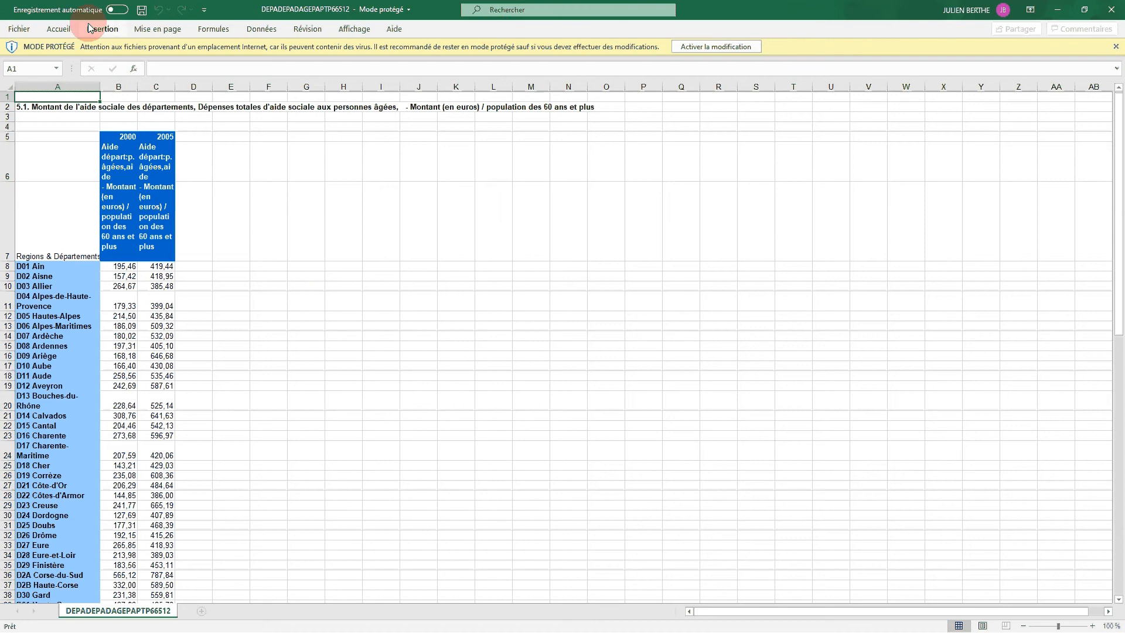
Take the downloaded workbook out of protected mode so that it can be saved
click(19, 29)
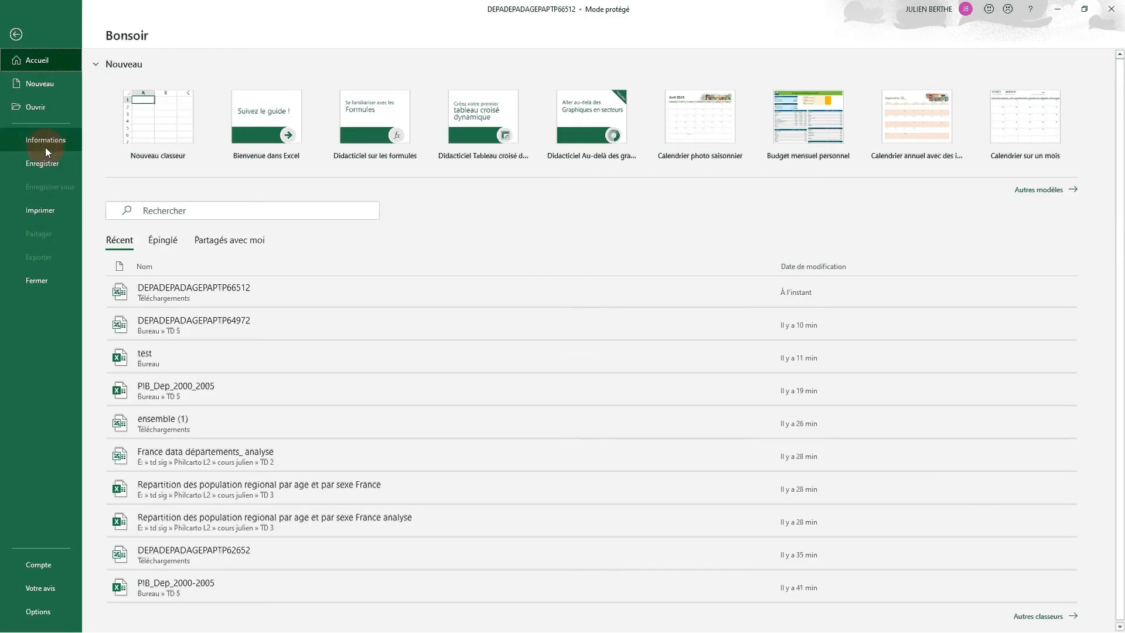
click(42, 163)
click(514, 355)
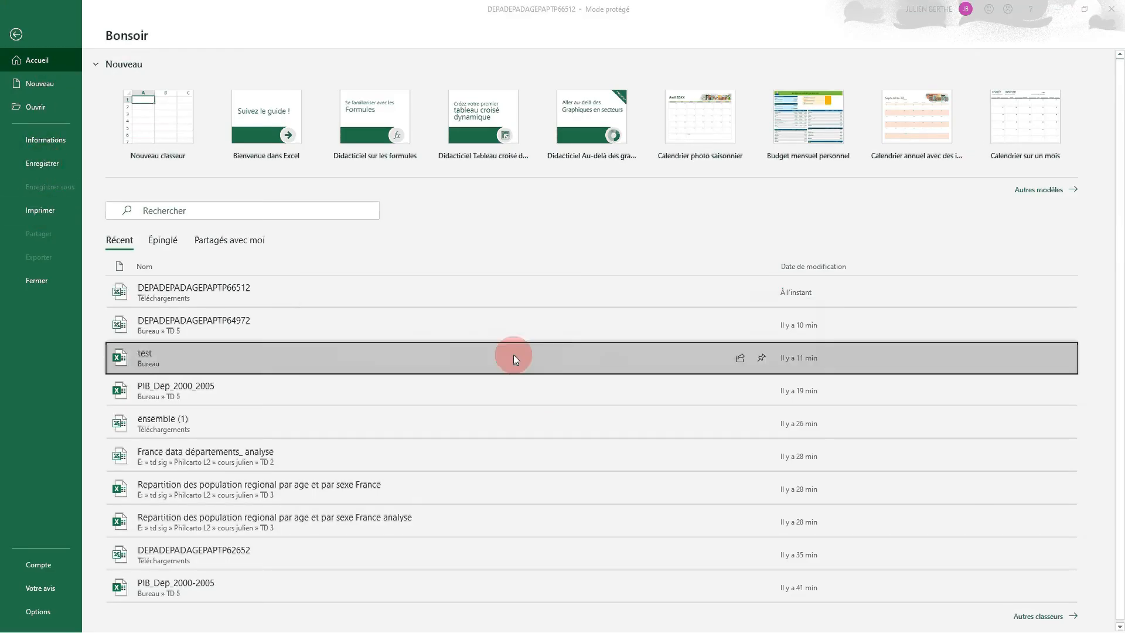
Start saving the workbook under another location and create a folder named exemple on the Desktop (Bureau)
click(19, 29)
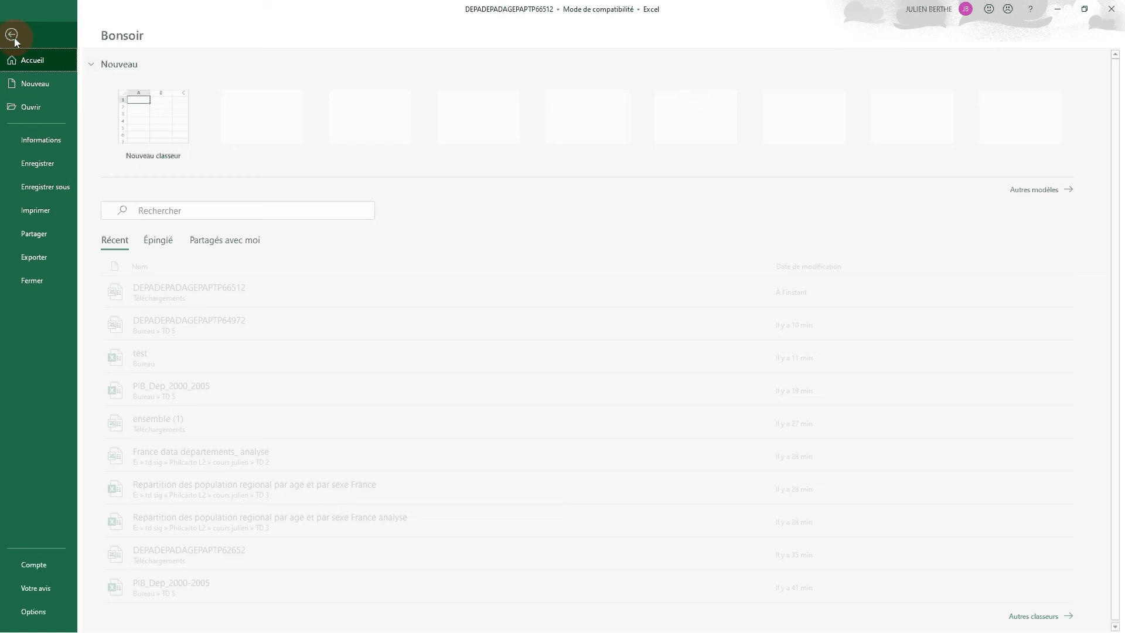
click(52, 187)
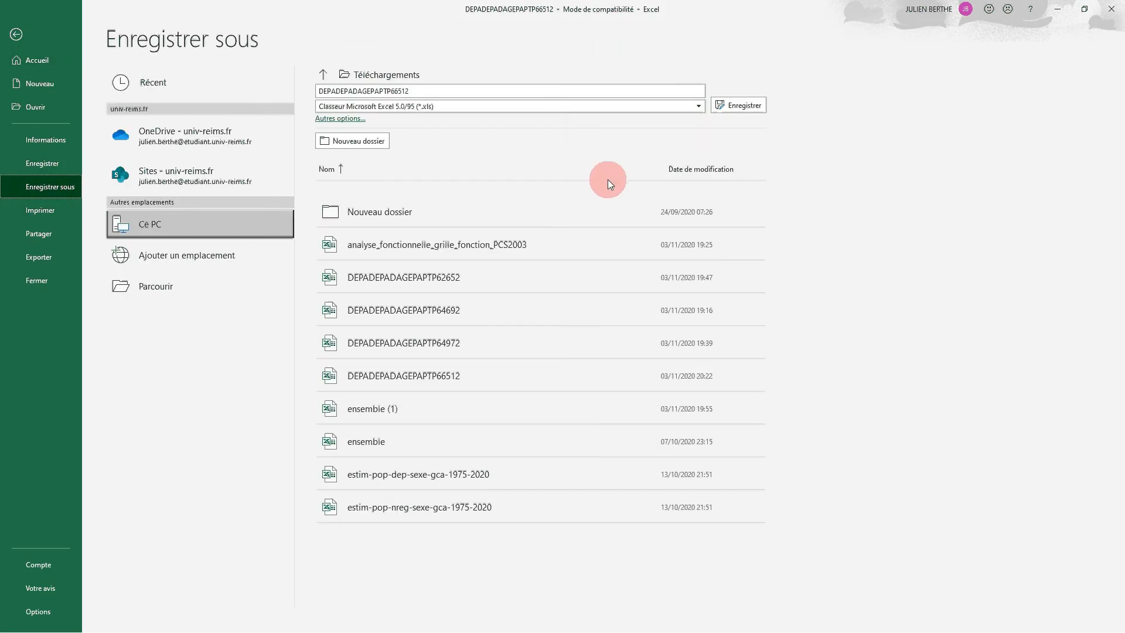
click(346, 77)
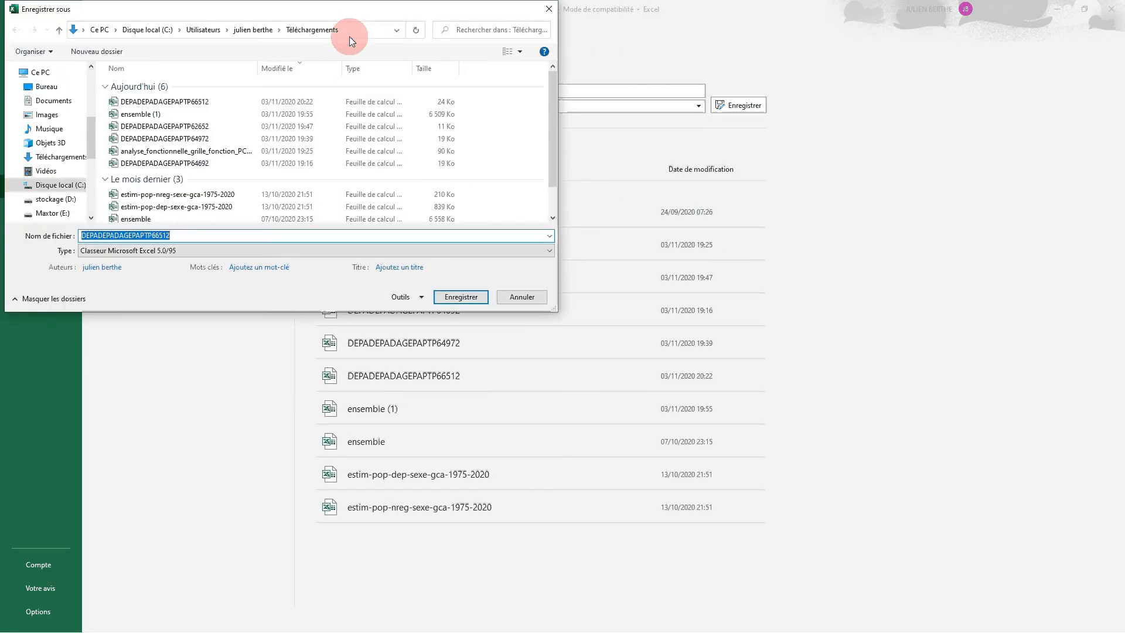
click(65, 90)
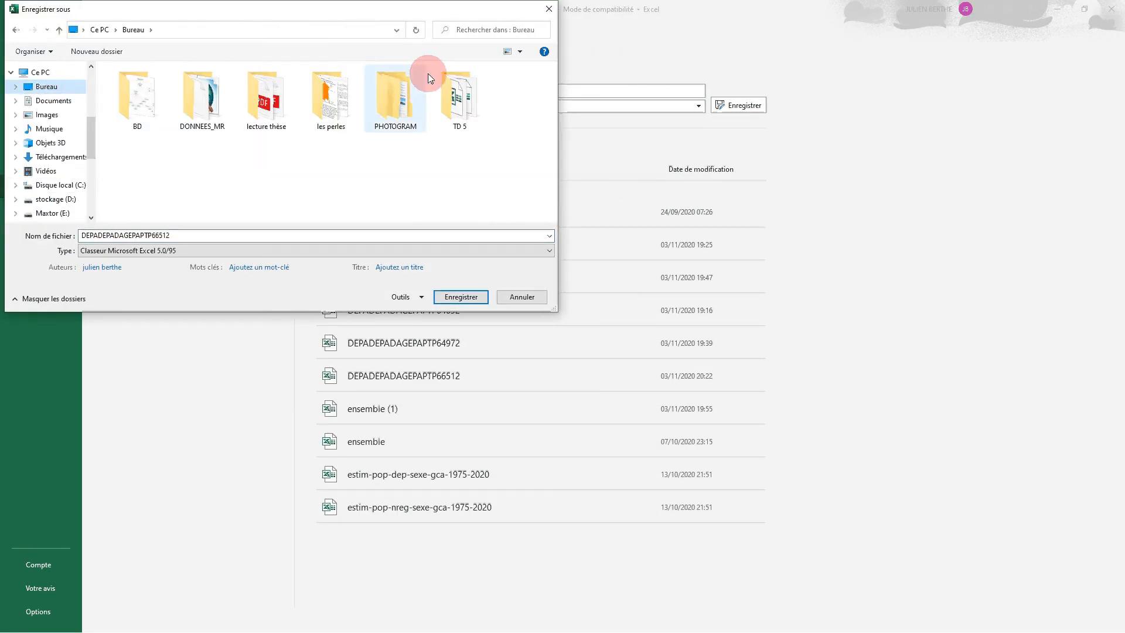
click(96, 51)
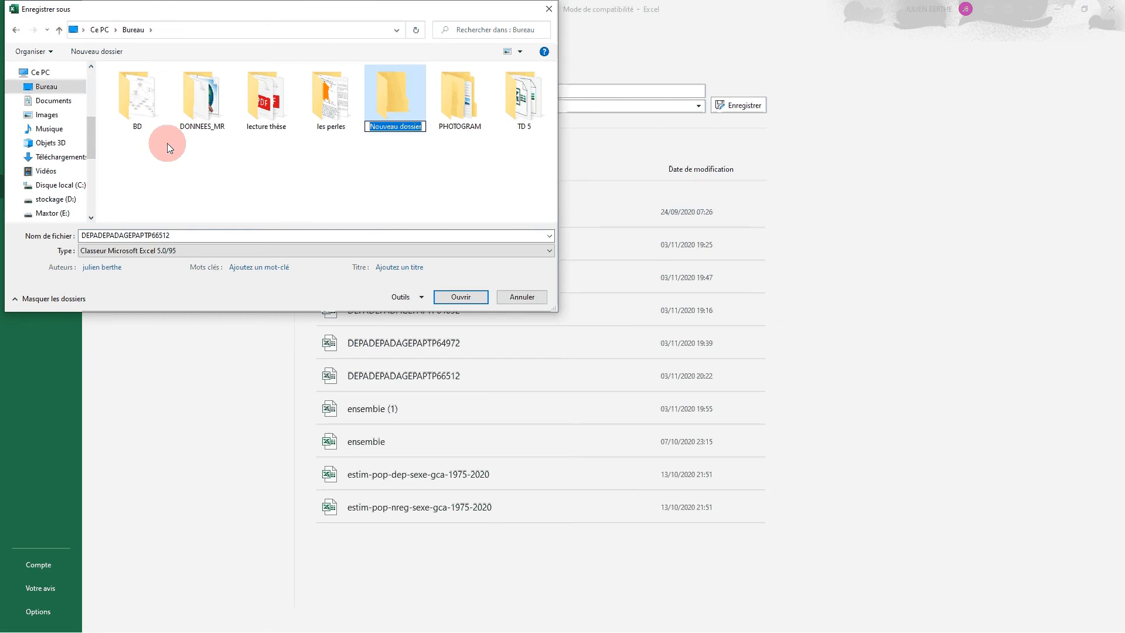
text(exemple)
key(Return)
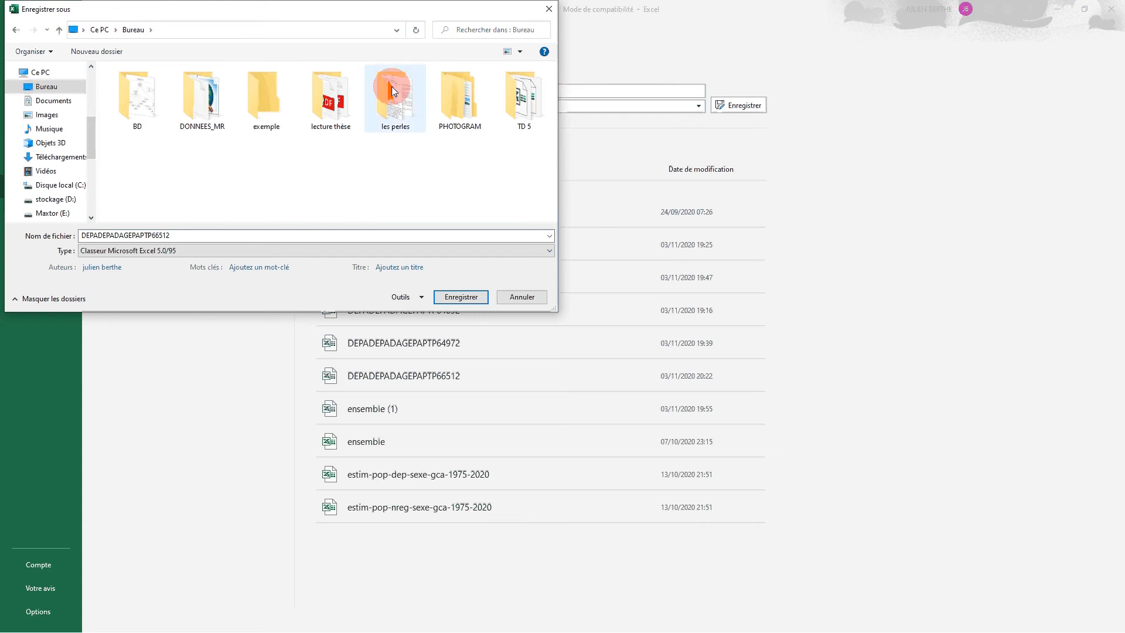
double_click(265, 99)
double_click(183, 236)
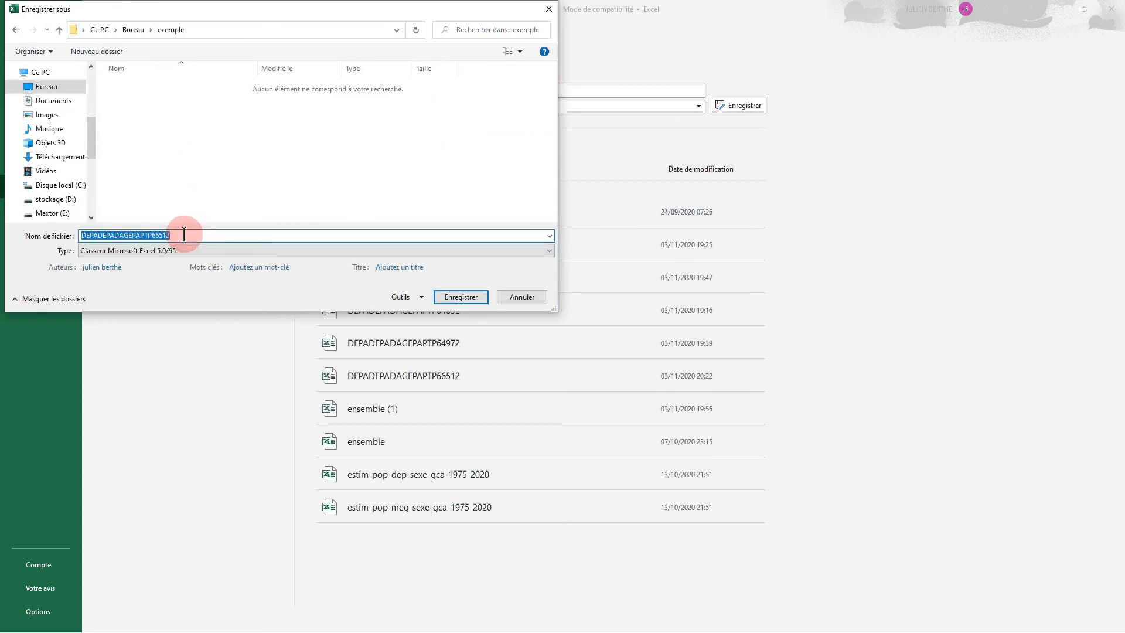
click(16, 29)
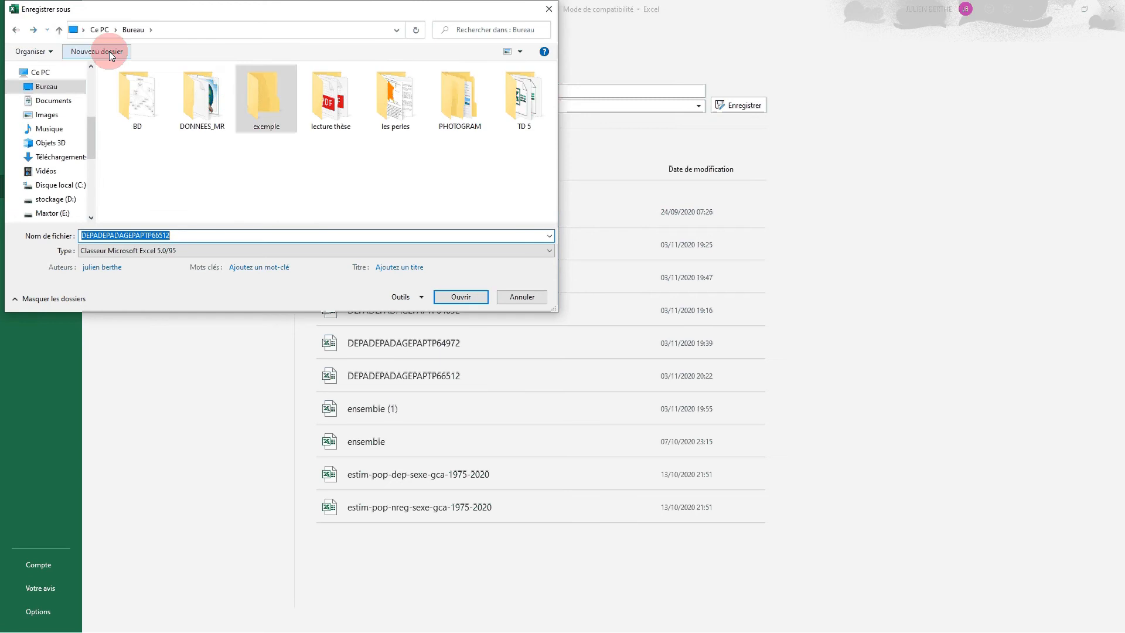
Rename the exemple folder on the Desktop as base de donnée TD 5
click(256, 90)
right_click(256, 91)
click(311, 338)
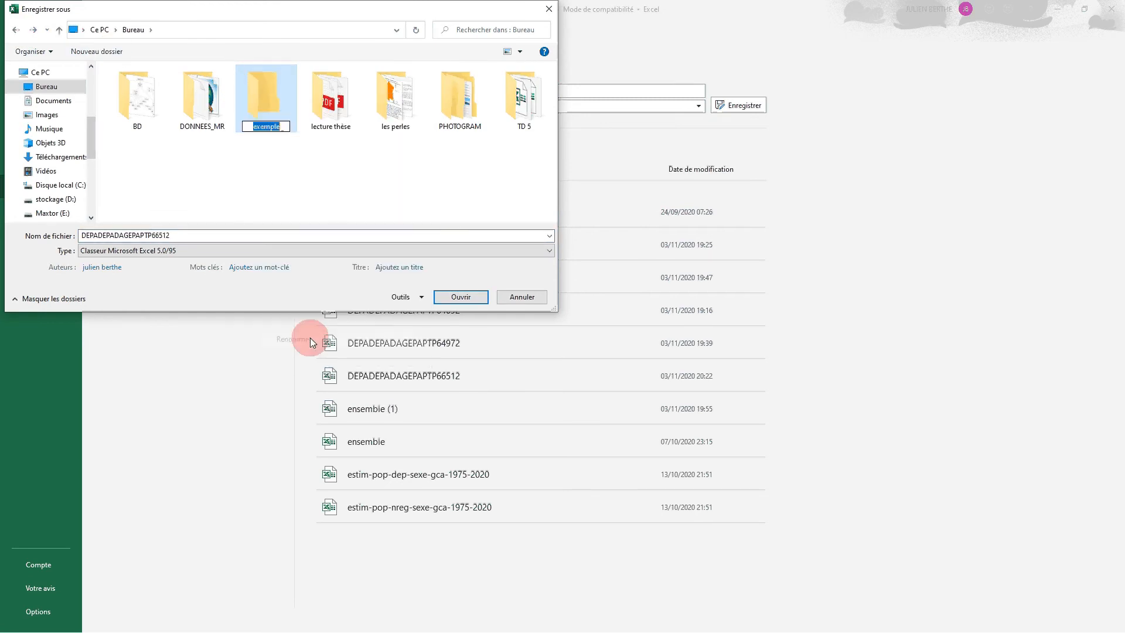
text(base de do)
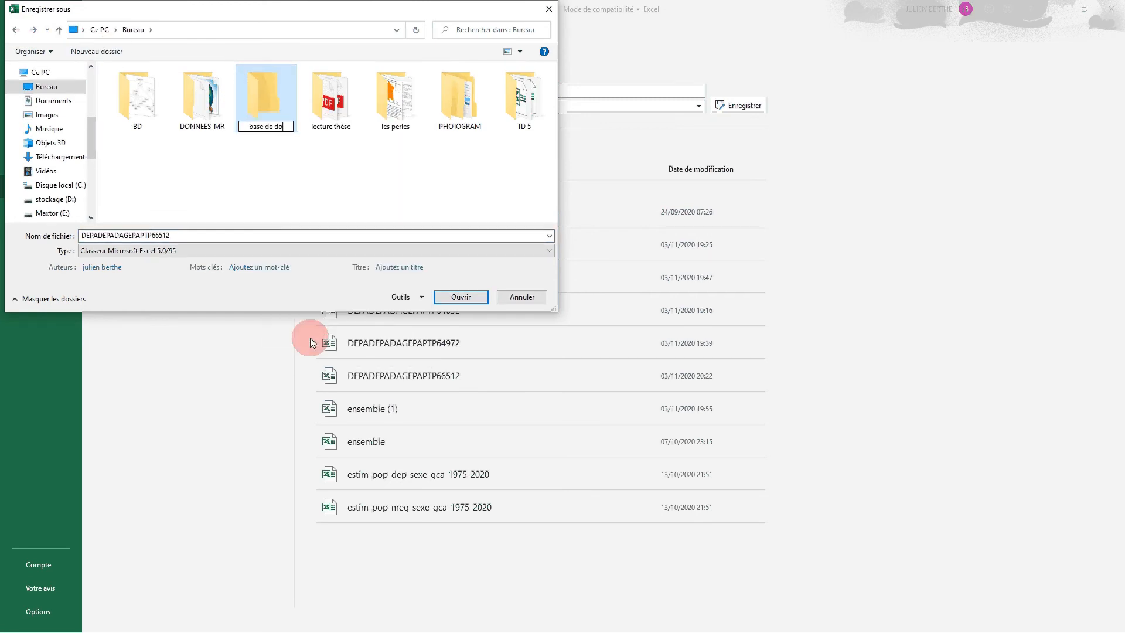
text(nnées)
key(BackSpace)
text(TD)
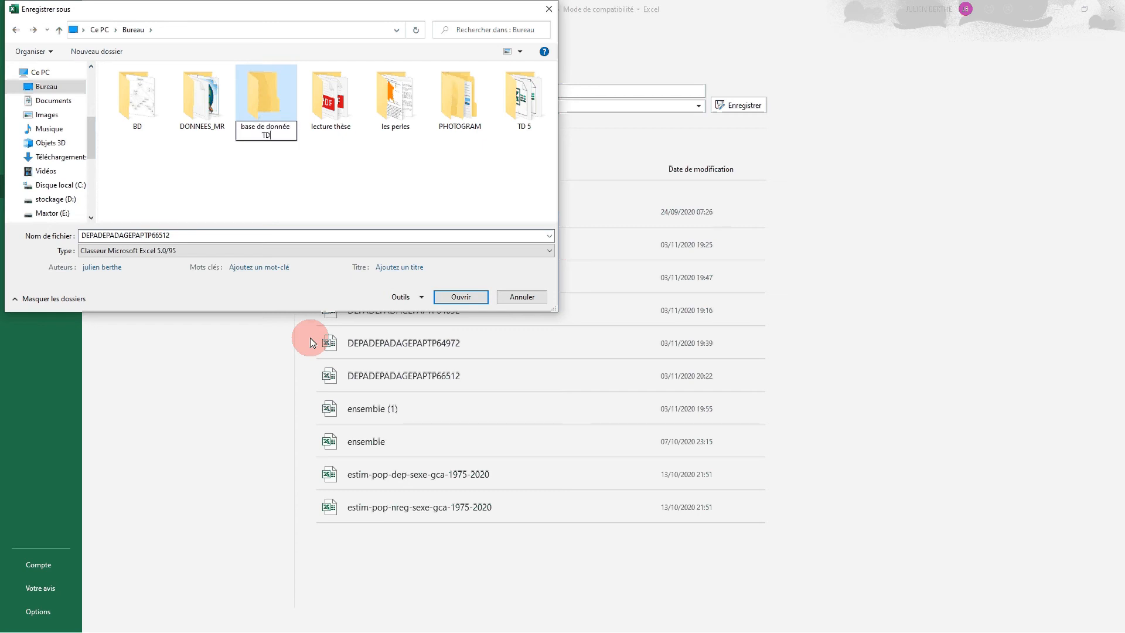
text( 5)
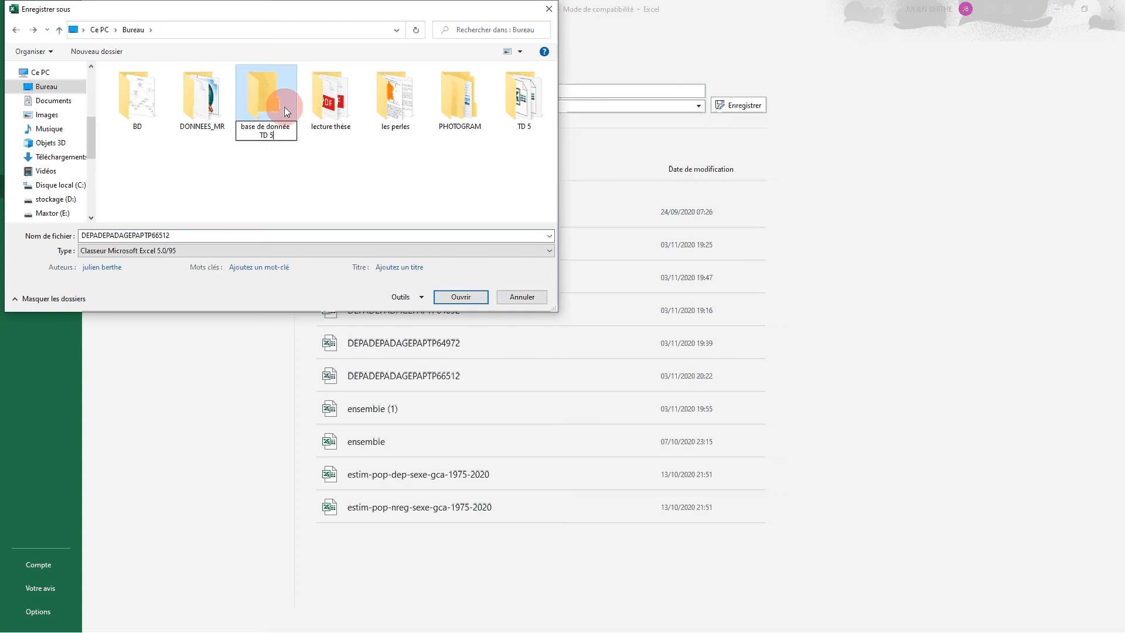
click(274, 207)
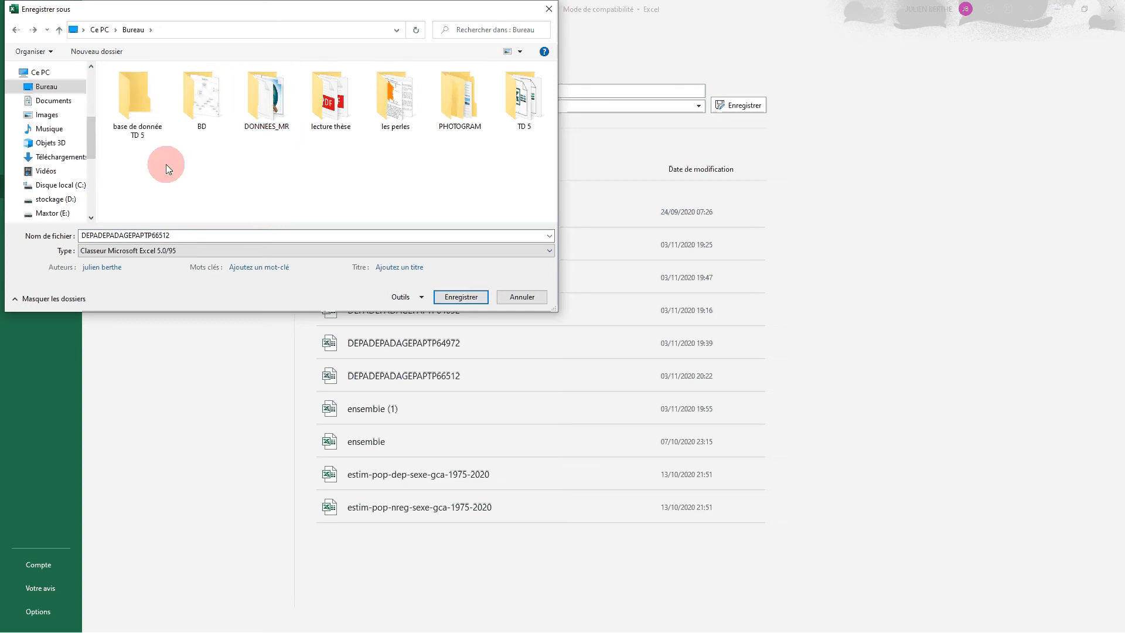
Save the workbook in the base de donnée TD 5 folder under the name aide_pers_AG_par_pars_AG_2000_2005
double_click(131, 114)
key(BackSpace)
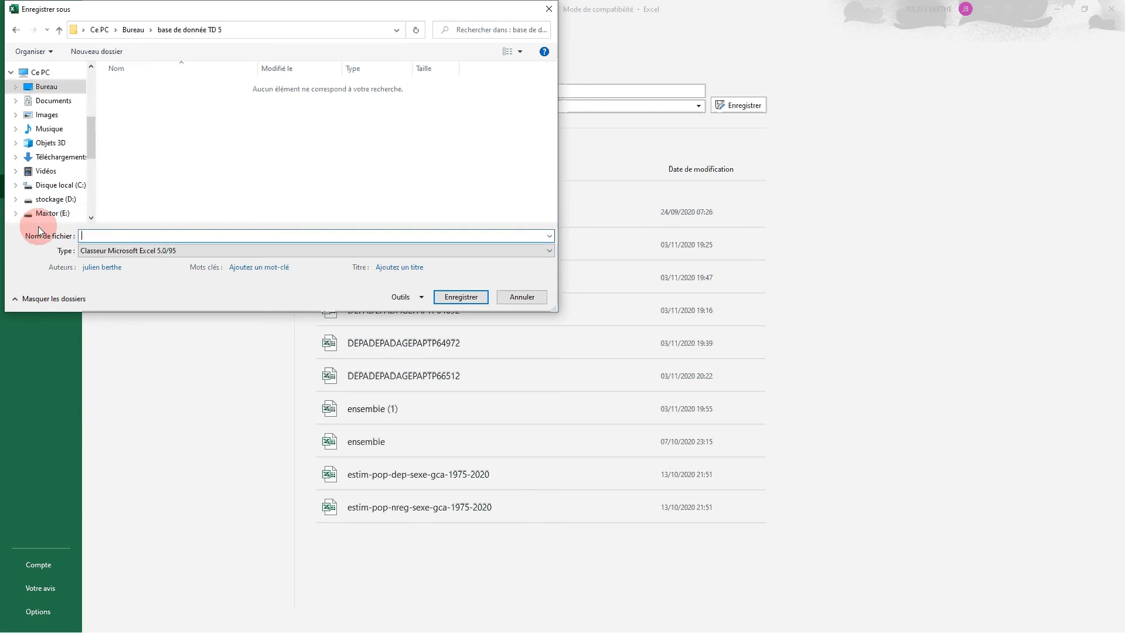
click(118, 265)
text(aide_pers_a)
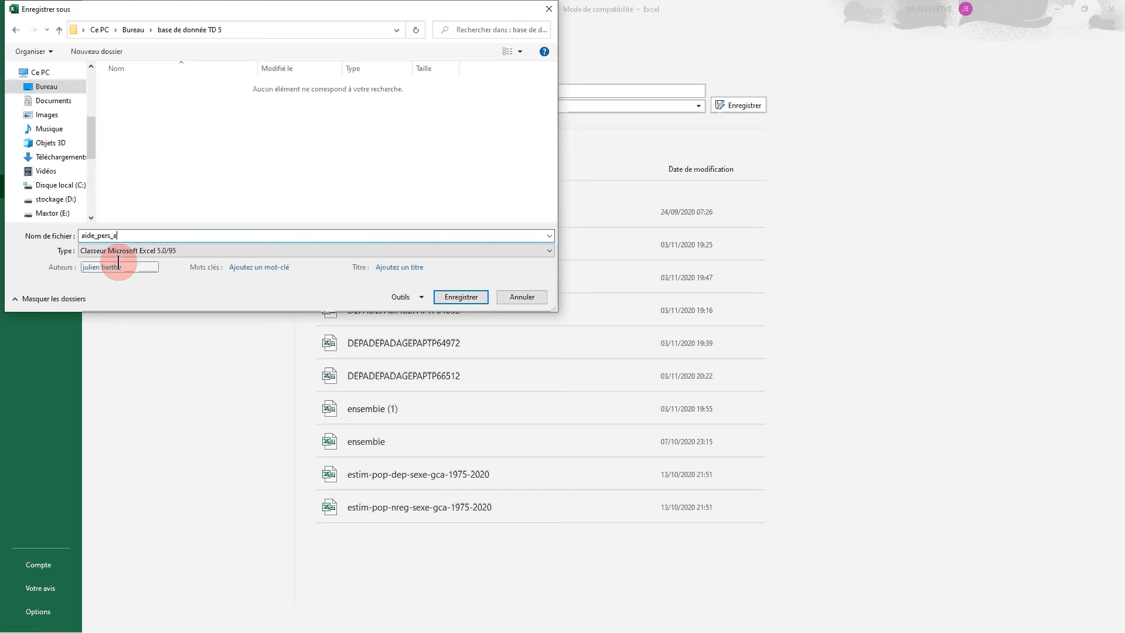
text(G)
key(BackSpace)
key(BackSpace)
text(AG_par_pars_AG)
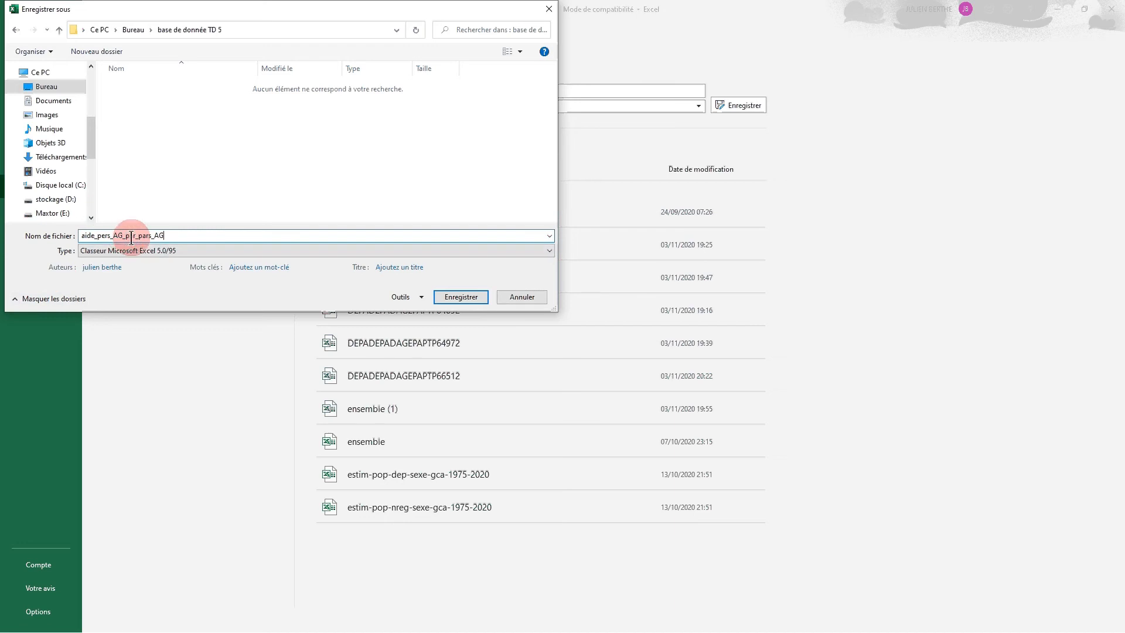
text(_2000)
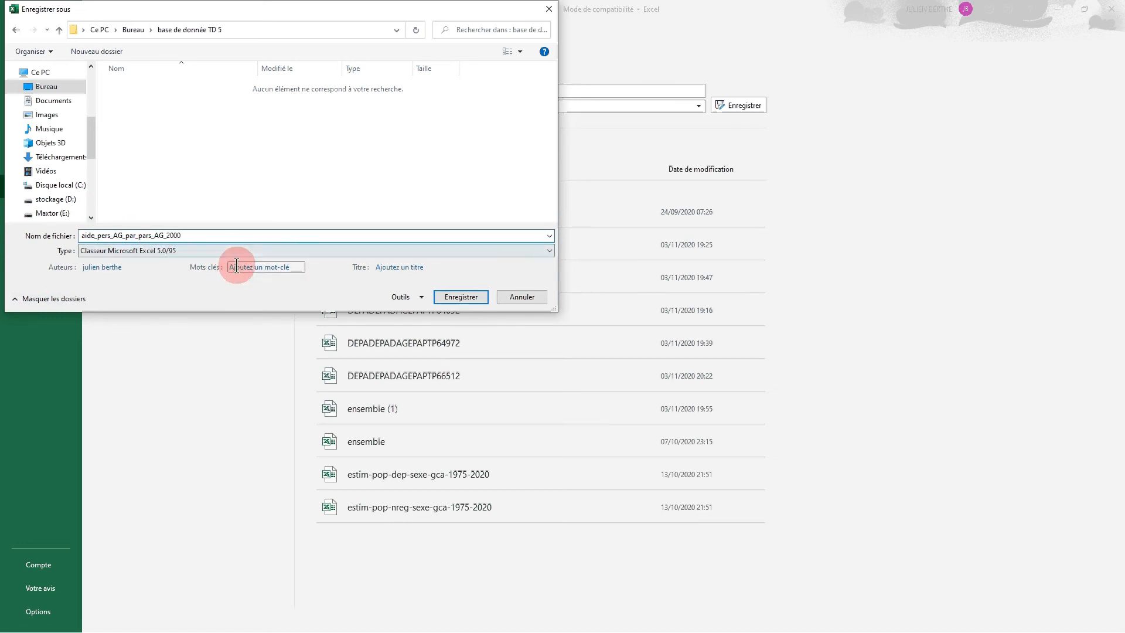
text(_2005)
click(460, 296)
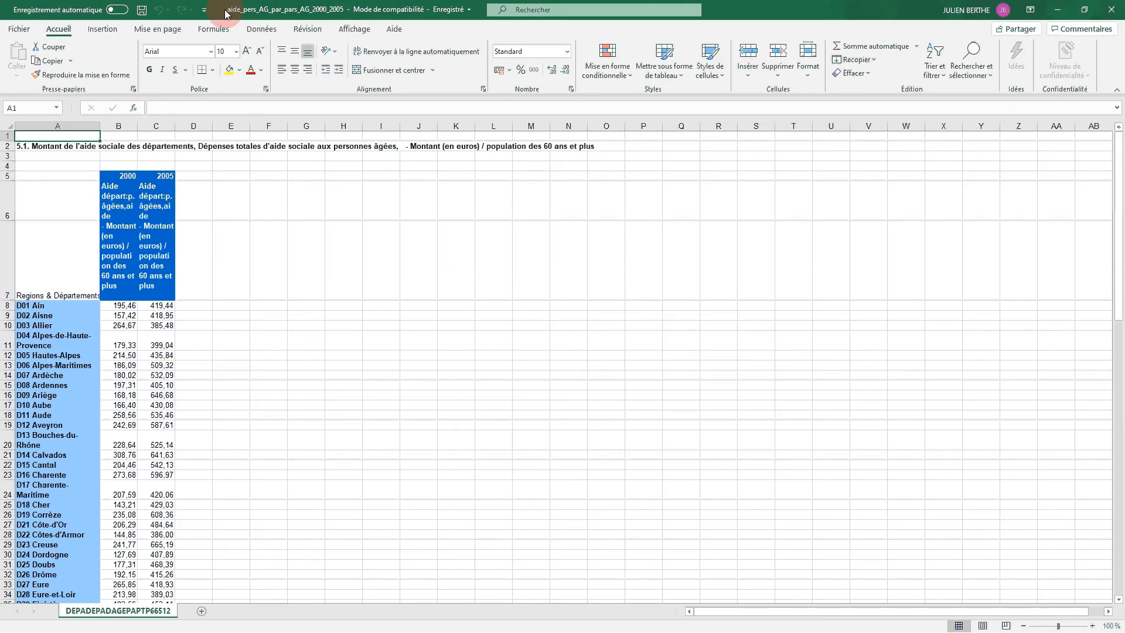
Close the workbook and the result table window, and check the saved file in the desktop folder base de donnée TD 5
click(1113, 7)
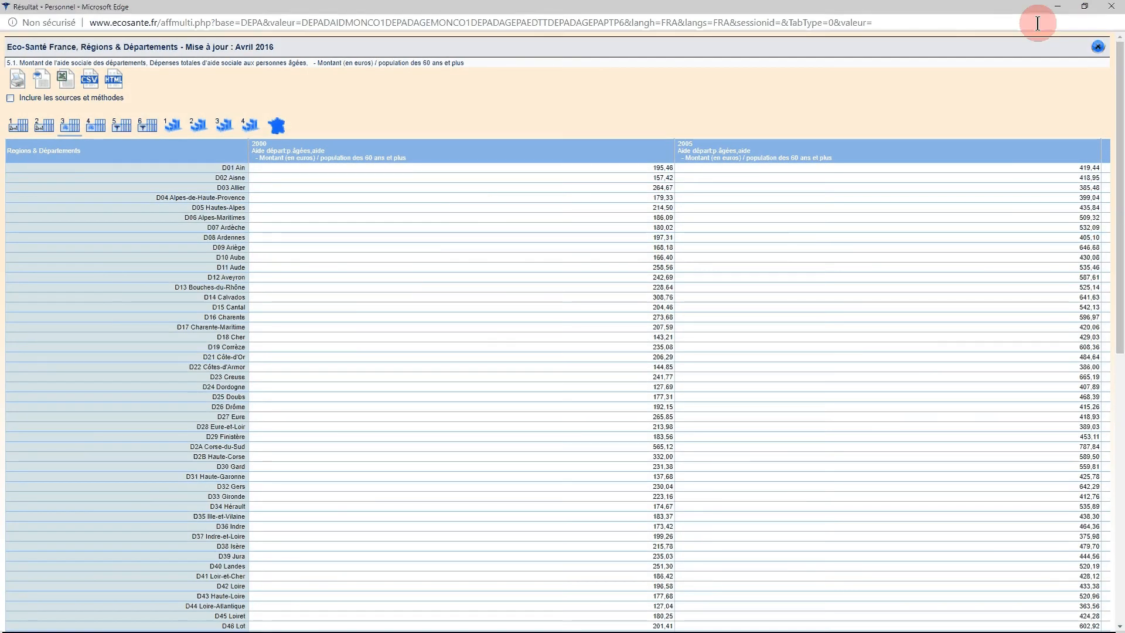
click(1111, 7)
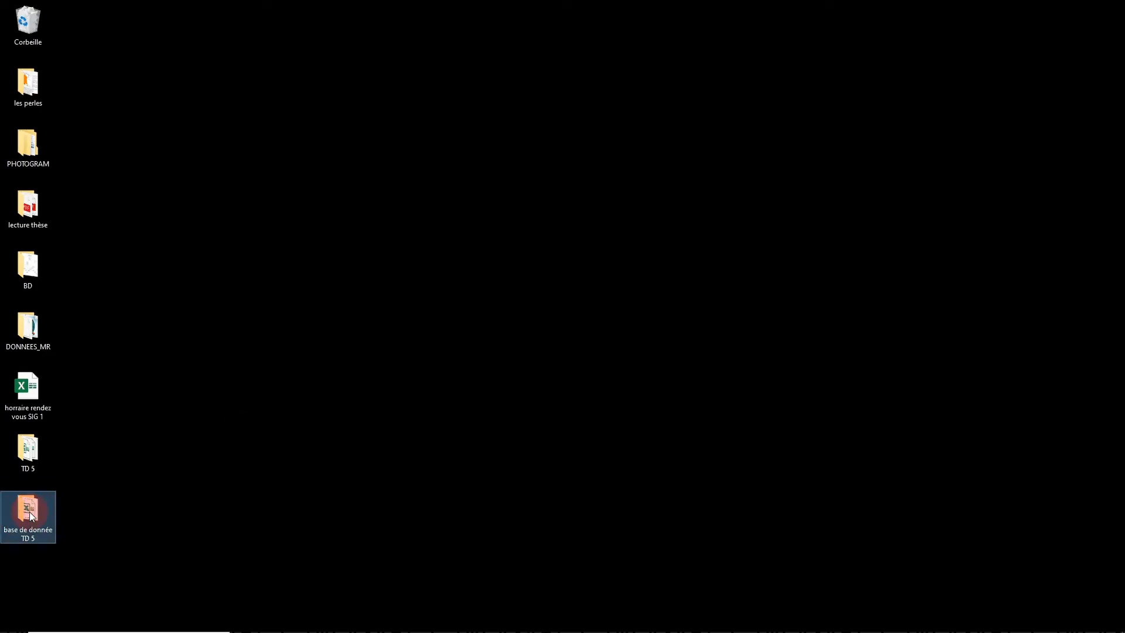
double_click(28, 510)
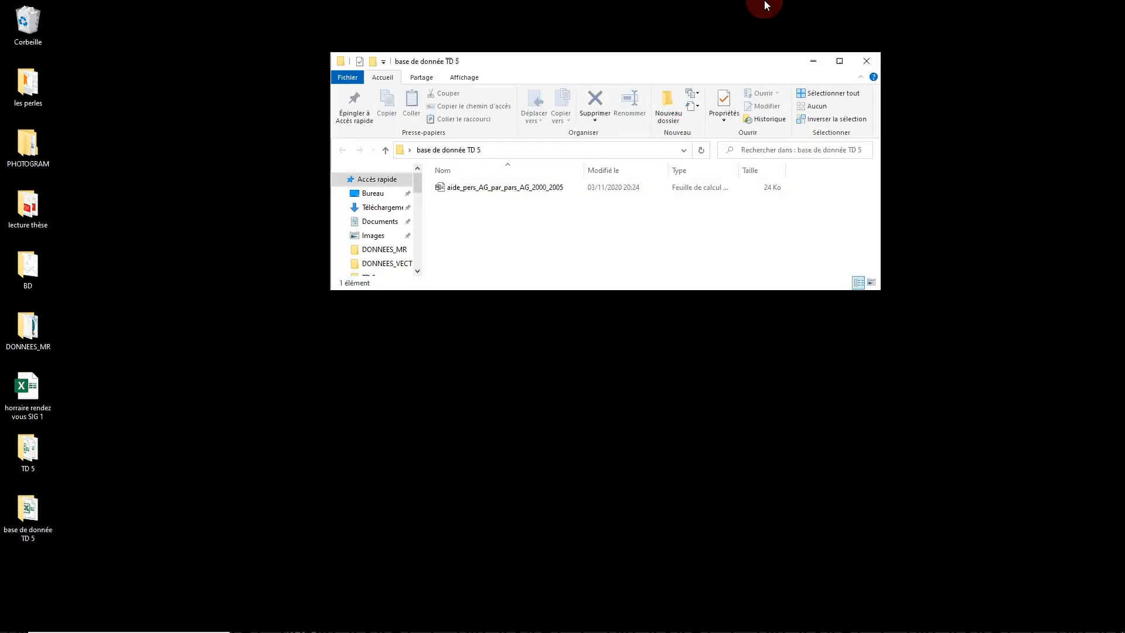
click(867, 61)
Search the web in Microsoft Edge for "PIB départemental par habitant" and open the Wikipedia list of French departments ranked by GDP
mouse_move(412, 625)
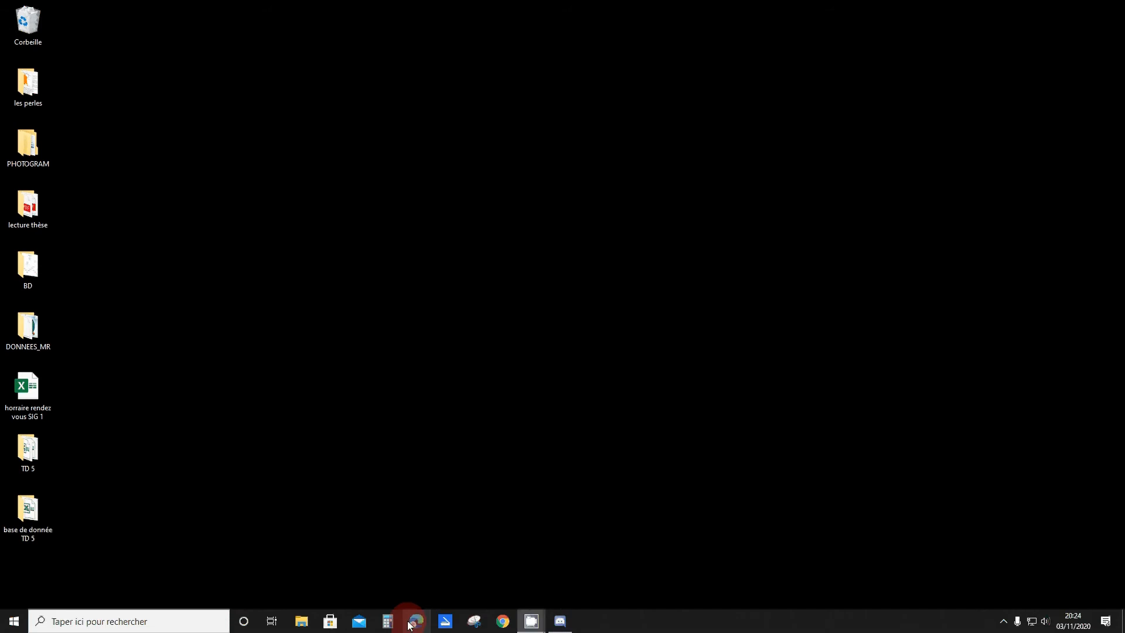
drag(486, 629, 419, 627)
click(416, 622)
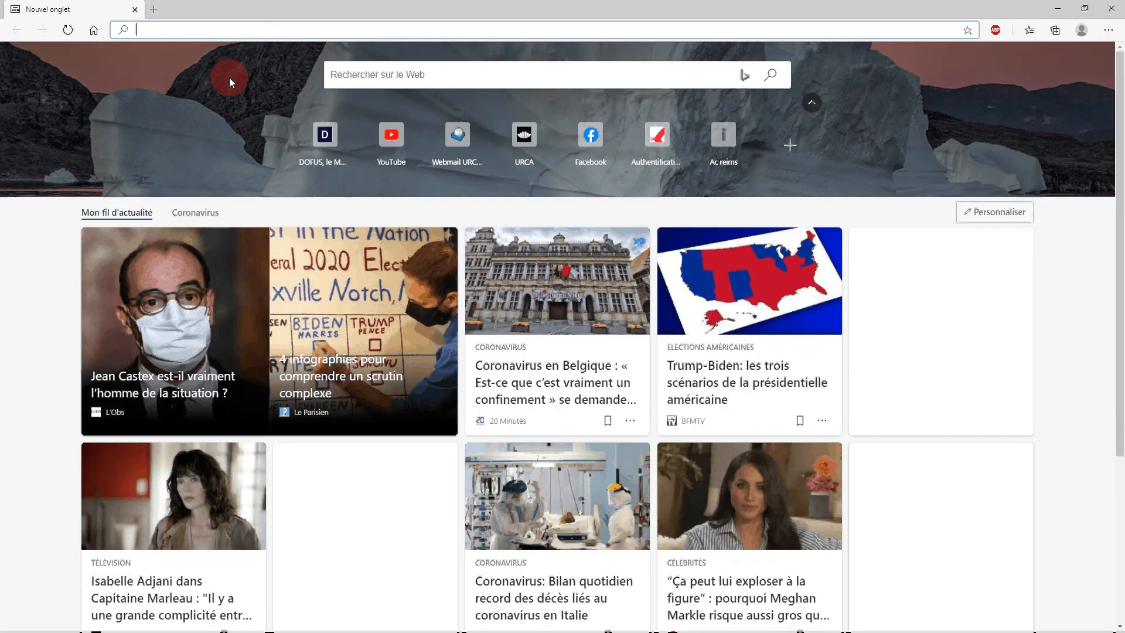
text(PIB )
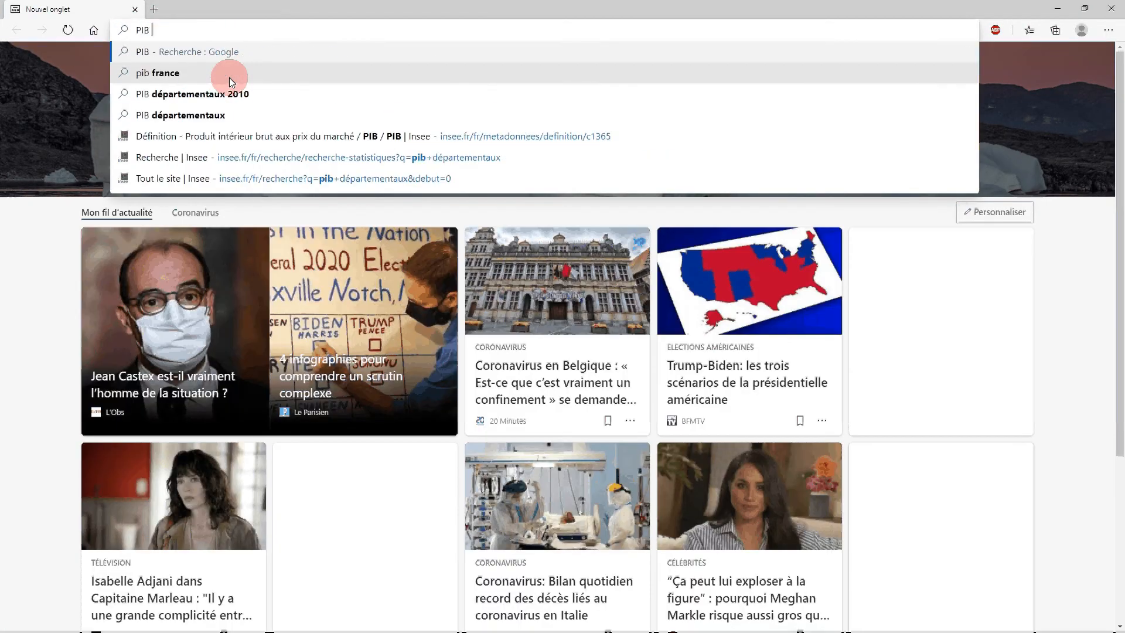
text(départemen)
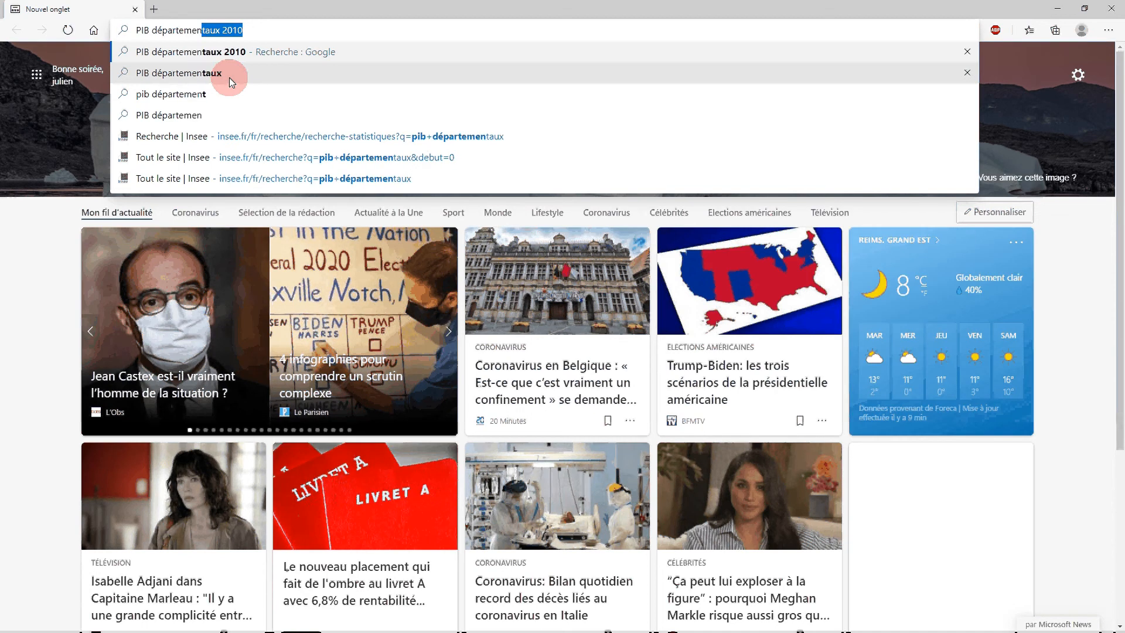
text(tale)
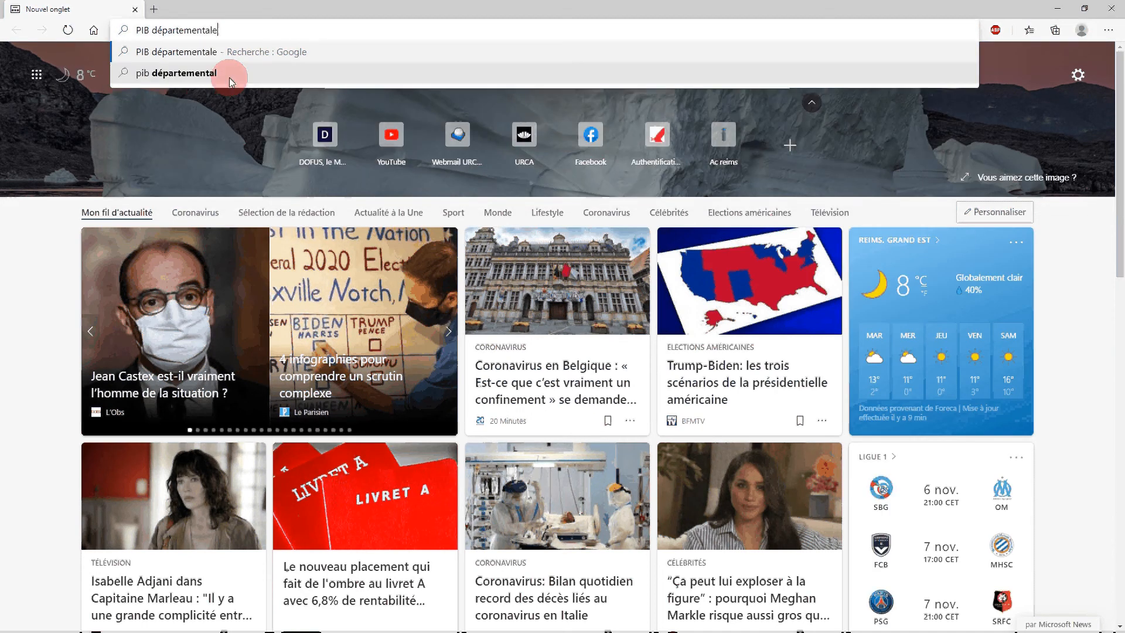
key(BackSpace)
text(par )
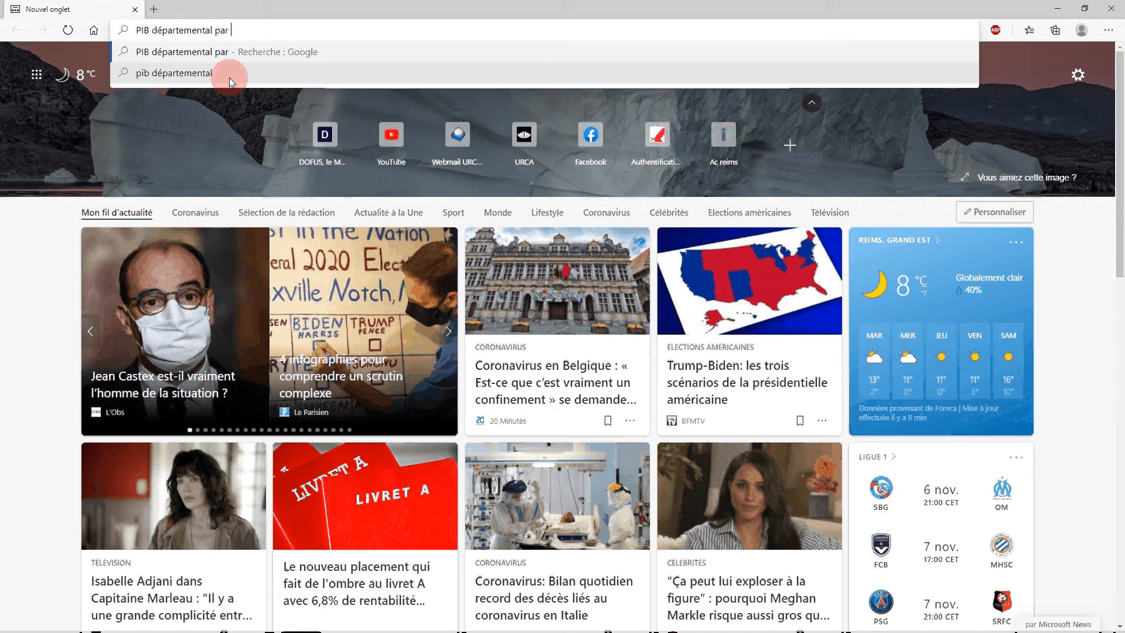
text(habitant)
key(Return)
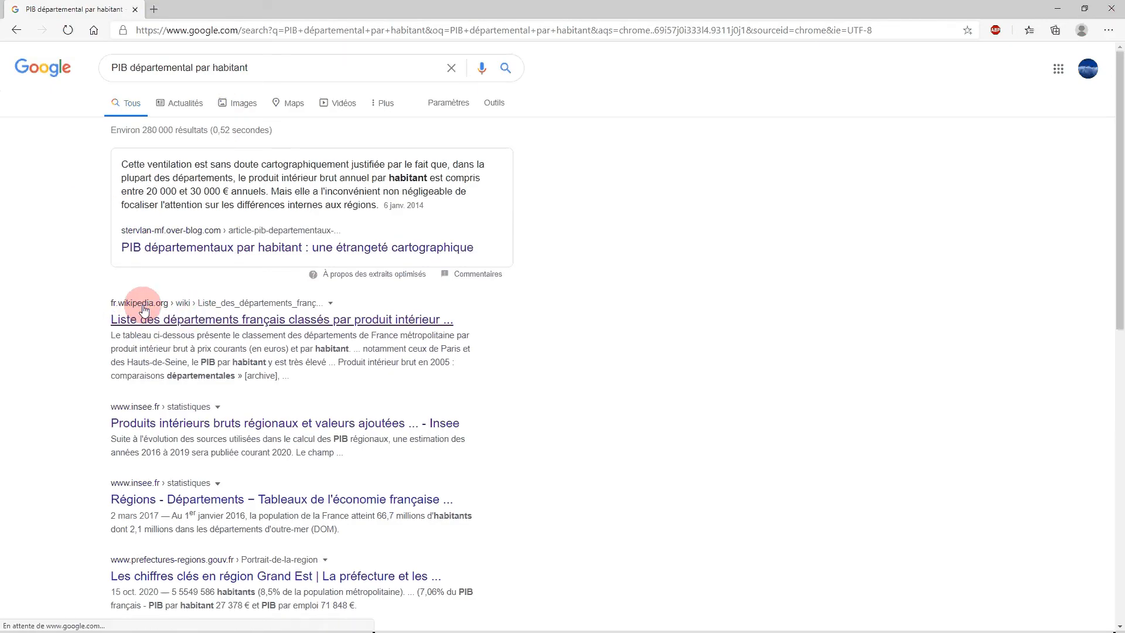
click(212, 322)
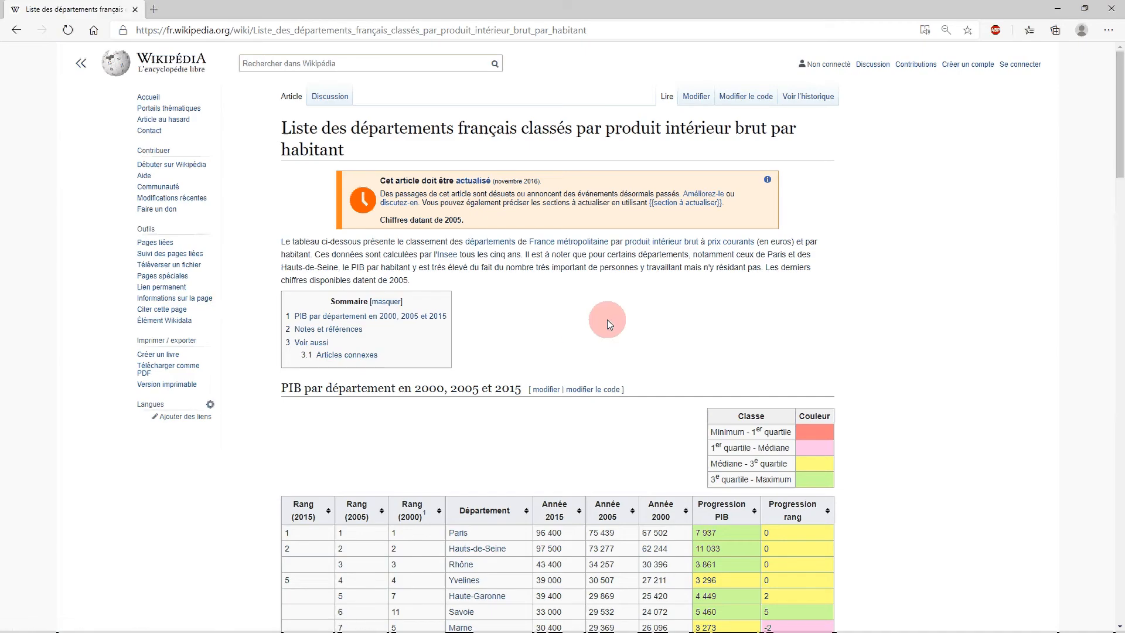
Select the entire table of PIB par département en 2000, 2005 et 2015, from the final France row up to the column headers
scroll(636, 269, down, 20)
scroll(635, 269, down, 15)
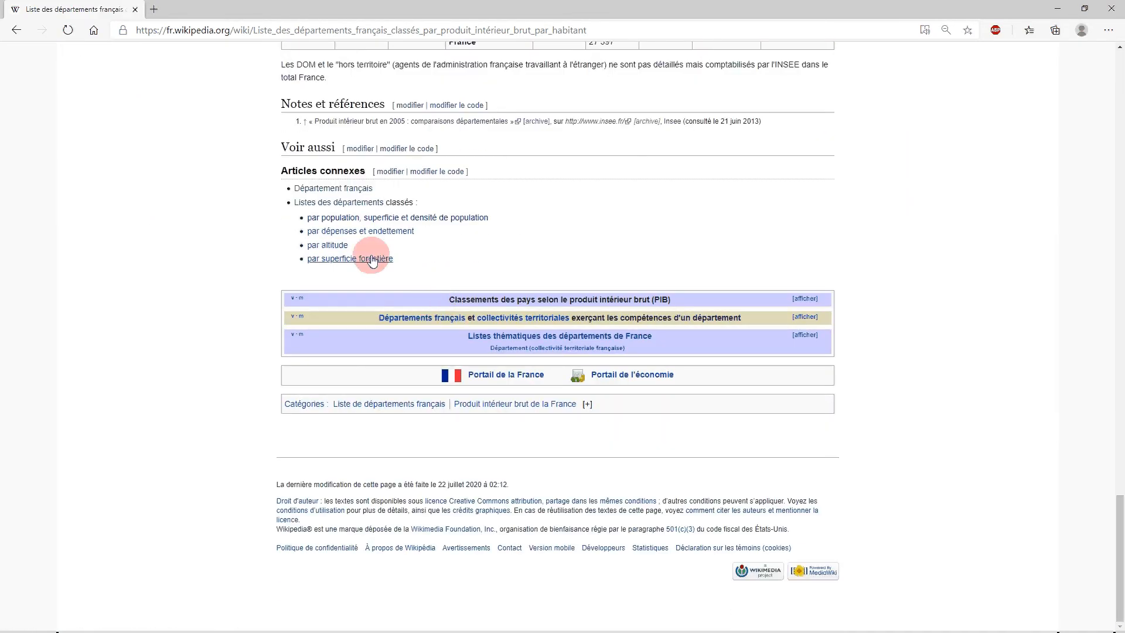
scroll(452, 247, up, 2)
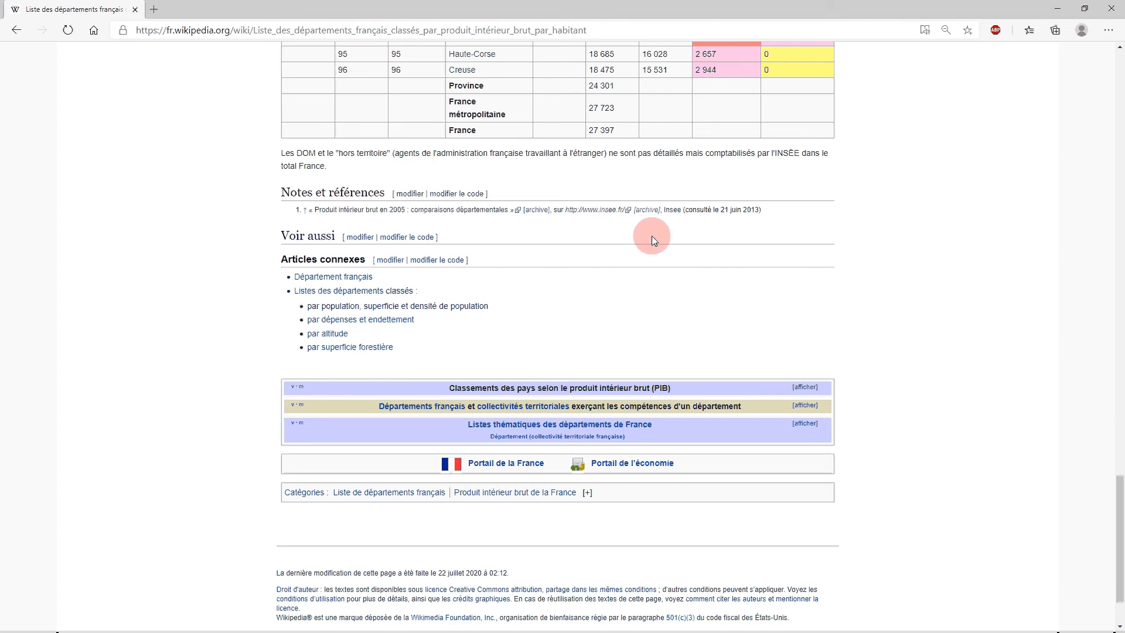
scroll(609, 290, up, 6)
scroll(740, 248, down, 3)
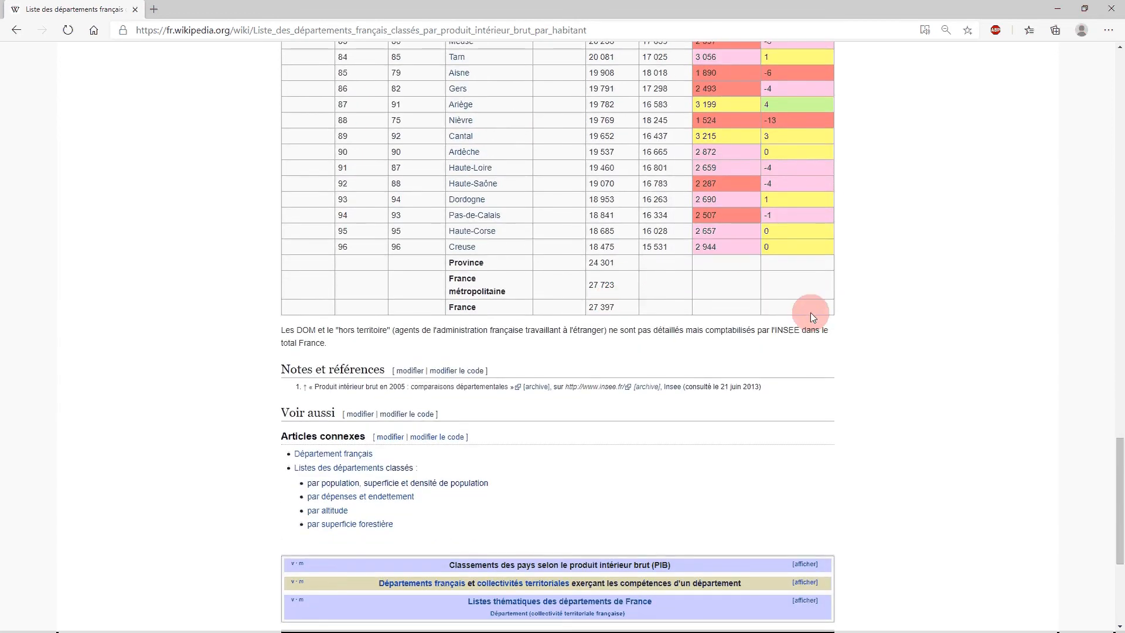
drag(811, 312, 297, 286)
scroll(299, 208, up, 10)
scroll(309, 216, up, 16)
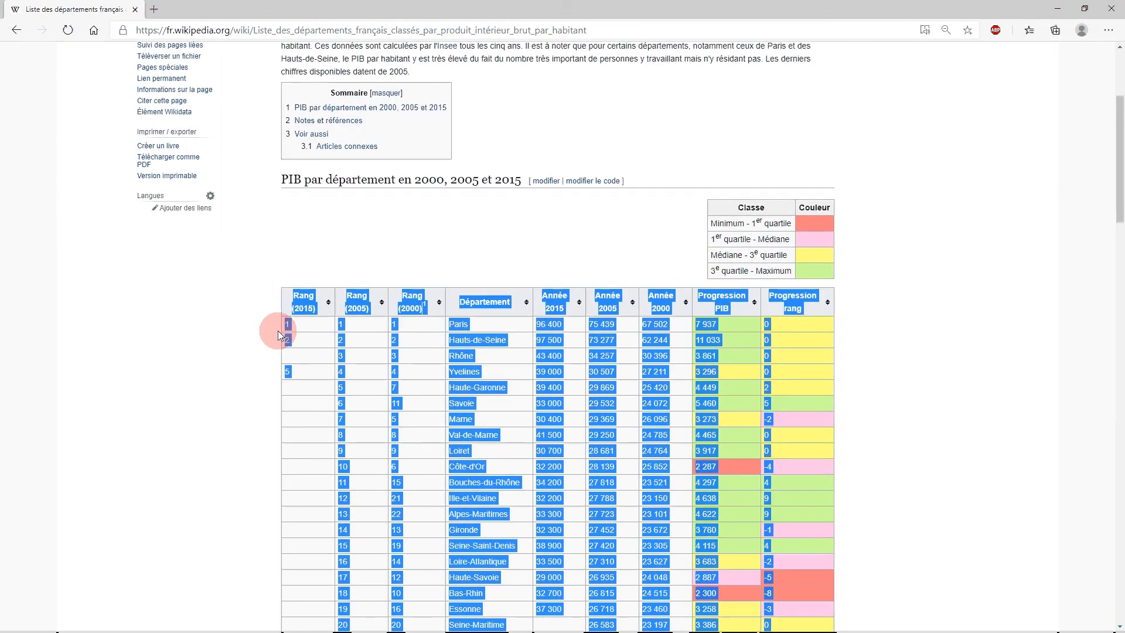
scroll(432, 304, up, 3)
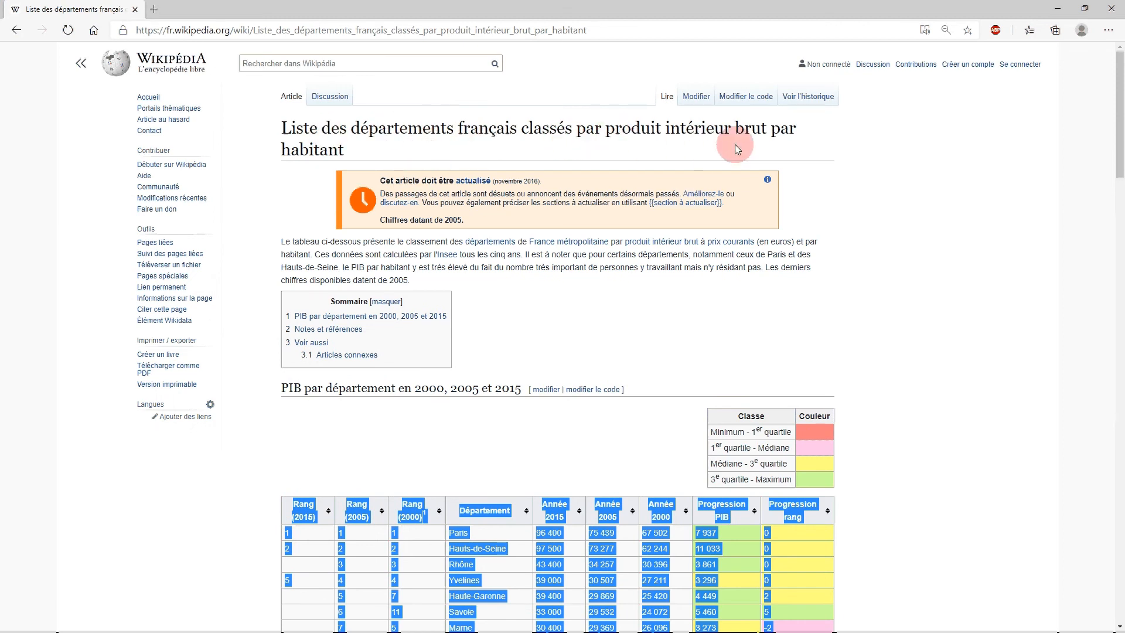
scroll(488, 296, down, 3)
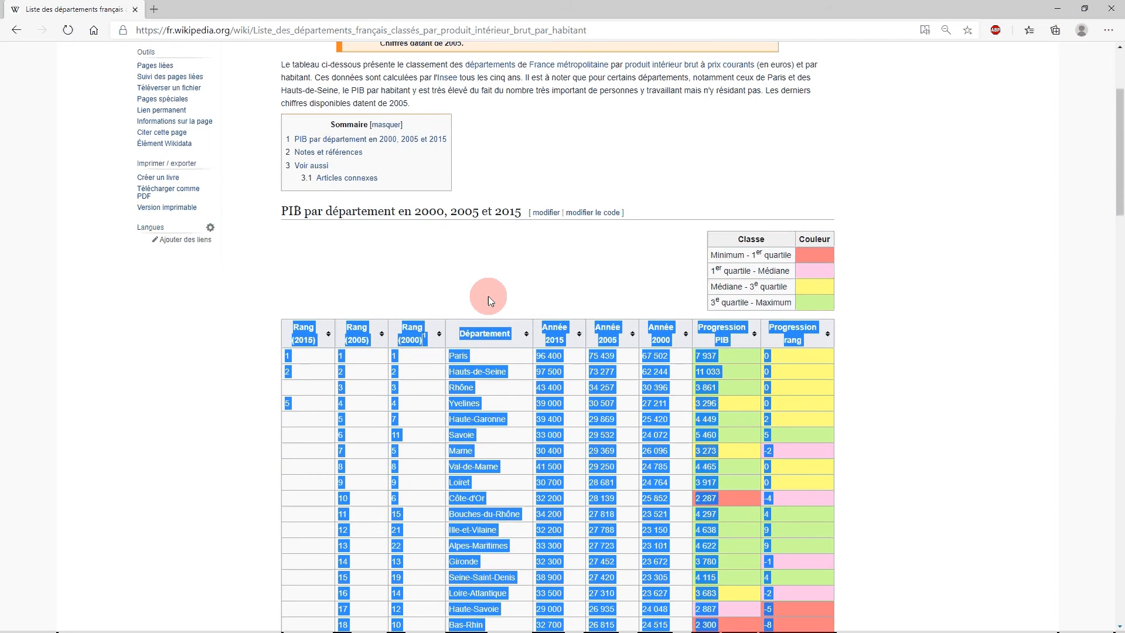
Minimize the browser showing the Wikipedia table and open the base de donnée TD 5 folder on the desktop
click(599, 276)
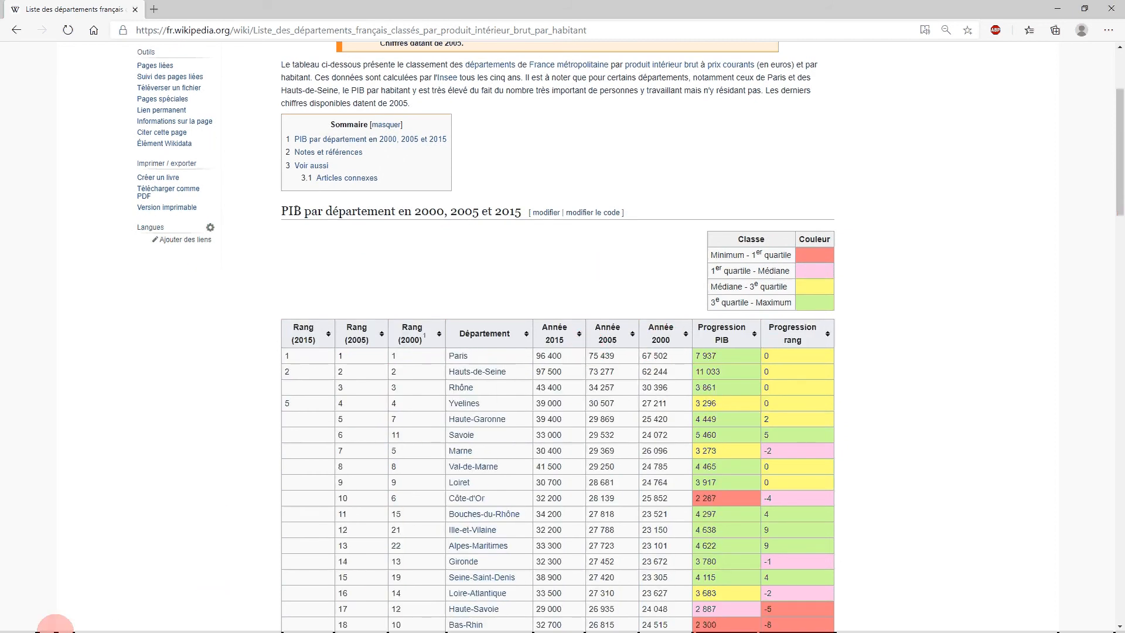
click(79, 625)
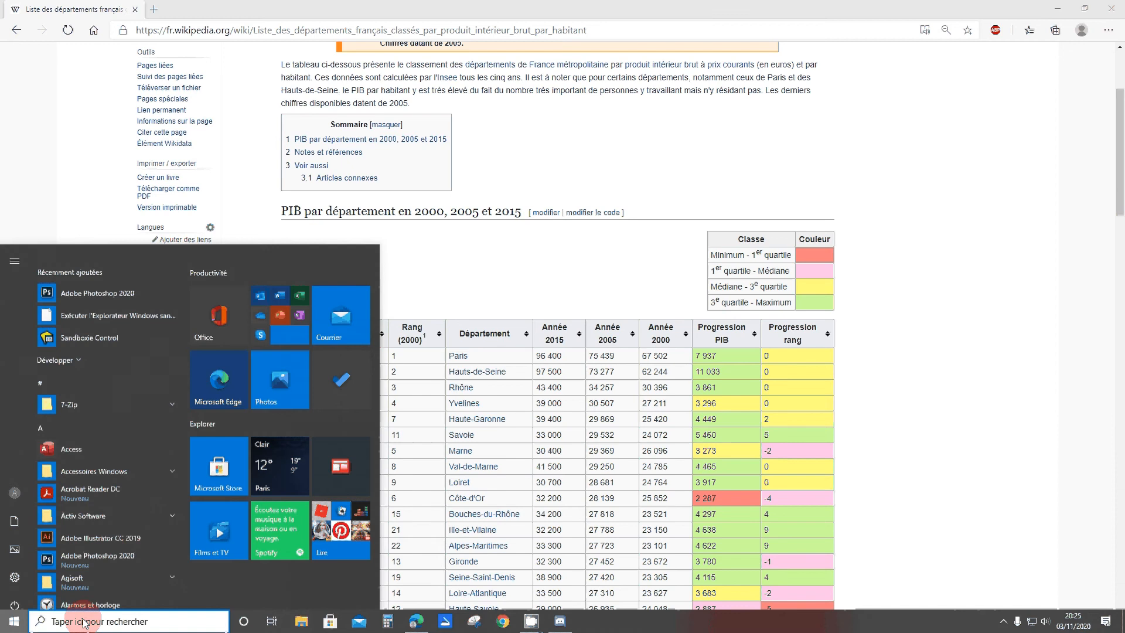
click(1059, 12)
click(28, 451)
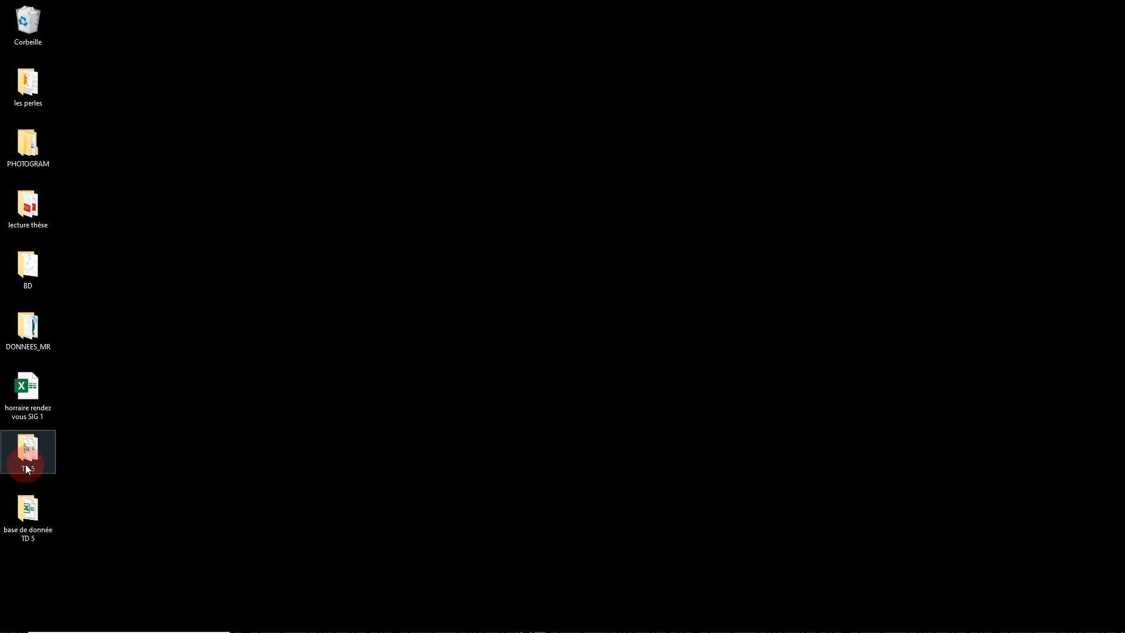
double_click(28, 516)
click(516, 215)
right_click(517, 216)
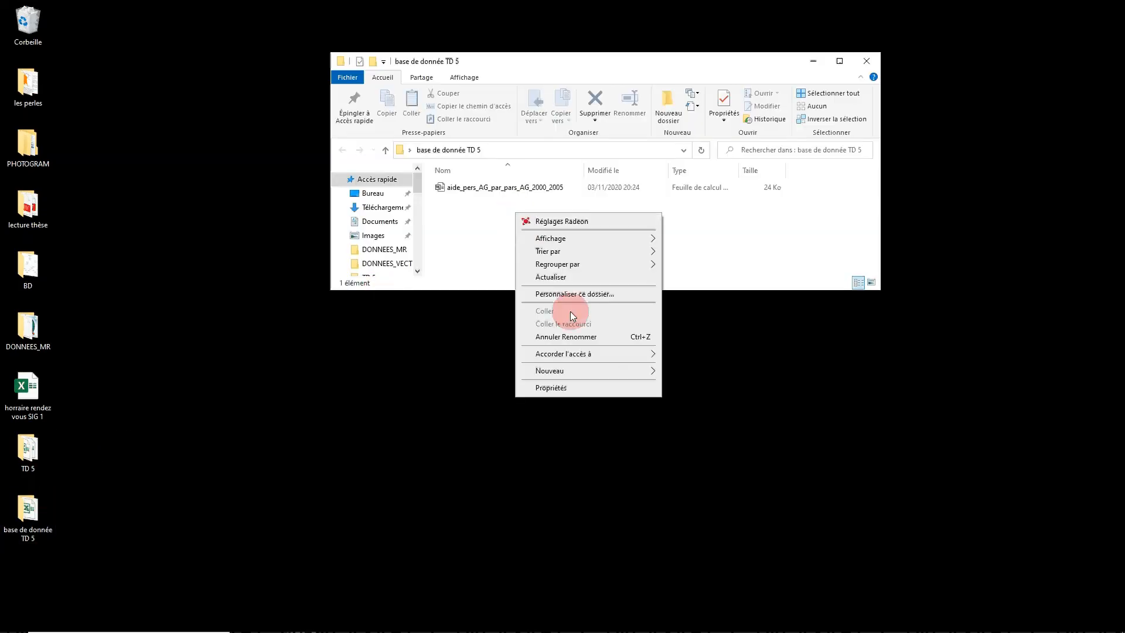
mouse_move(590, 373)
click(671, 372)
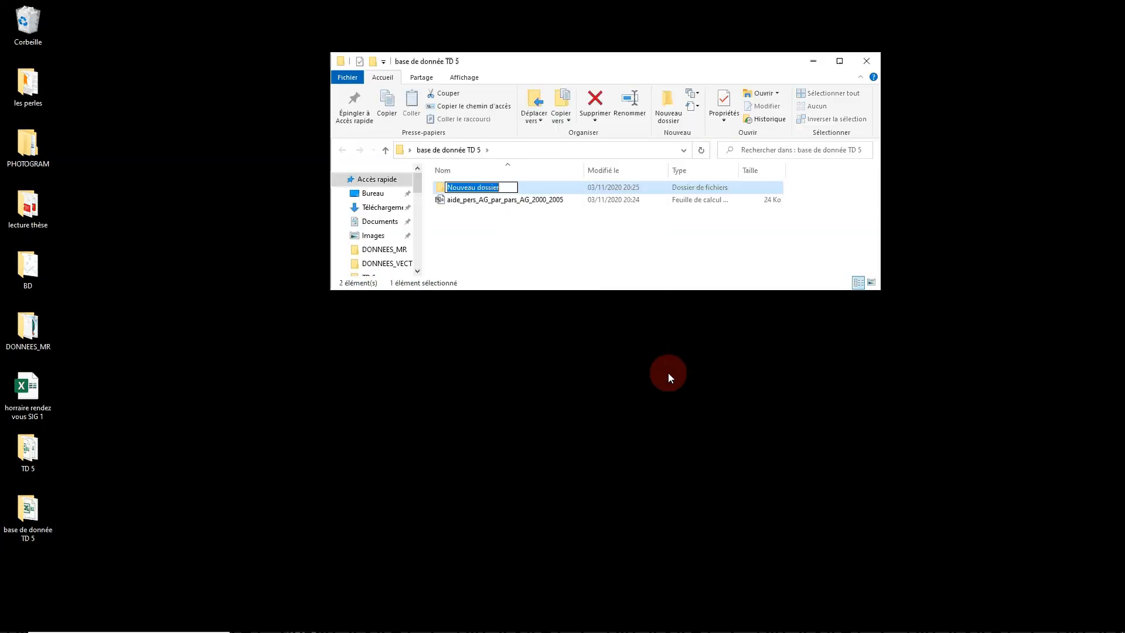
click(472, 209)
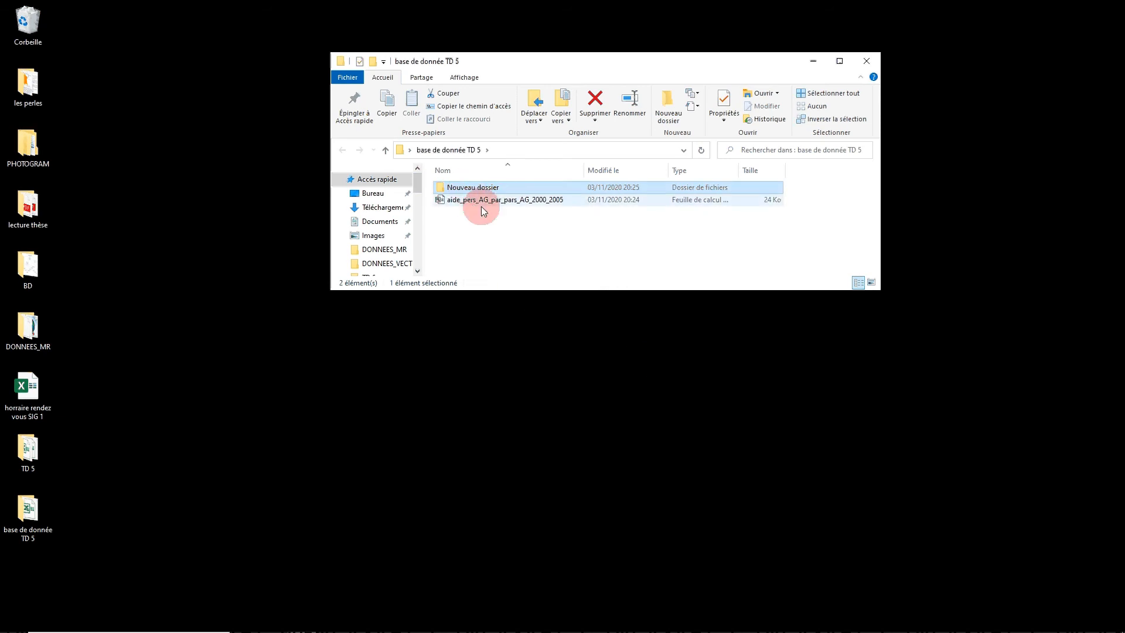
key(Delete)
Create a new Excel workbook in the base de donnée TD 5 folder and name it PIBD_par_hab_2000_2005
right_click(485, 218)
mouse_move(617, 374)
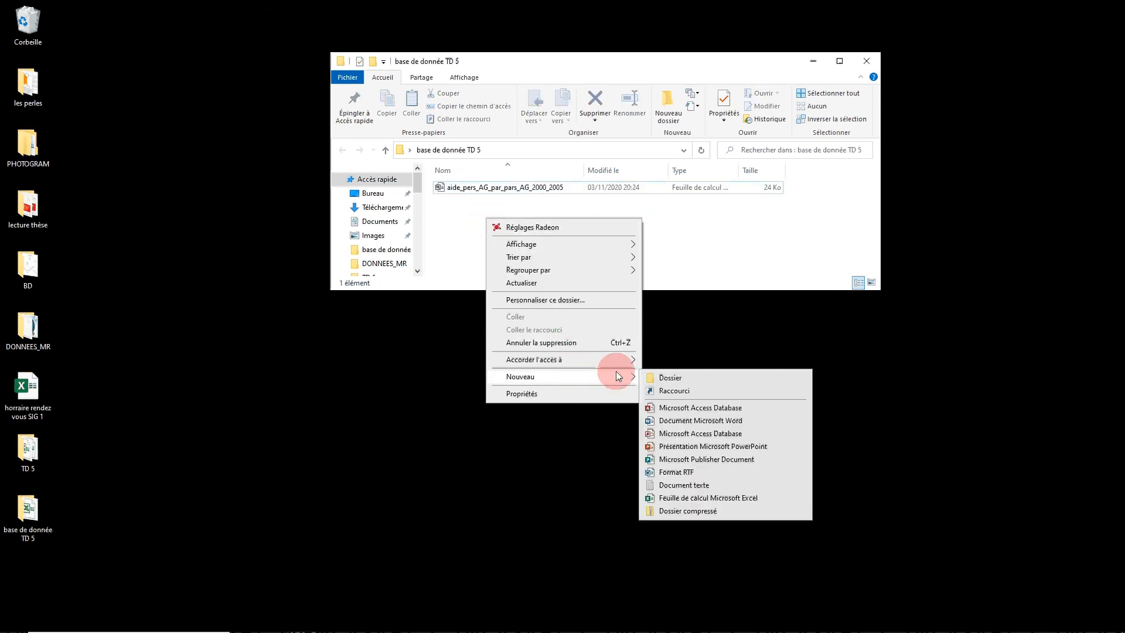
click(690, 498)
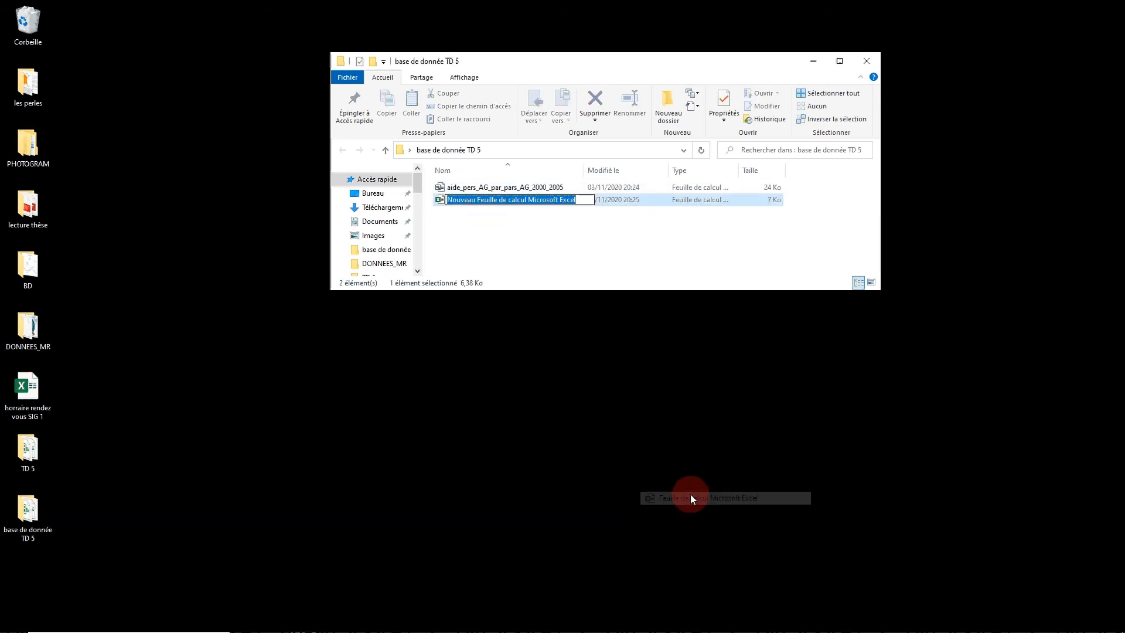
text(PIBD_par_hab_2000_2005)
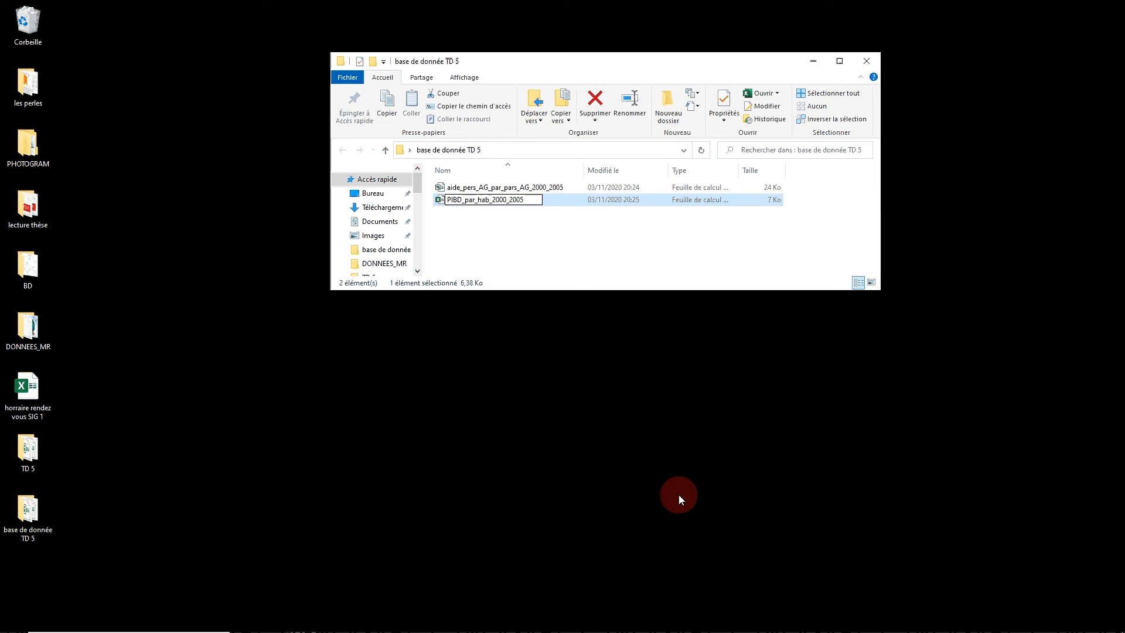
click(462, 200)
click(477, 234)
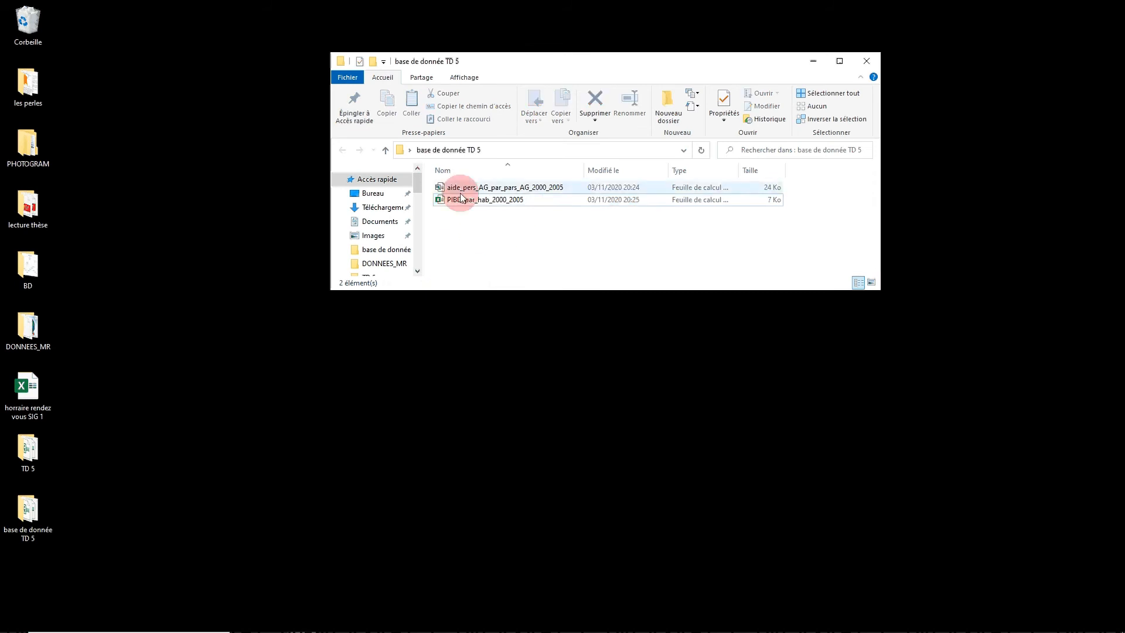
Open the PIBD_par_hab_2000_2005 workbook and paste the copied Wikipedia GDP table at cell A1
double_click(538, 201)
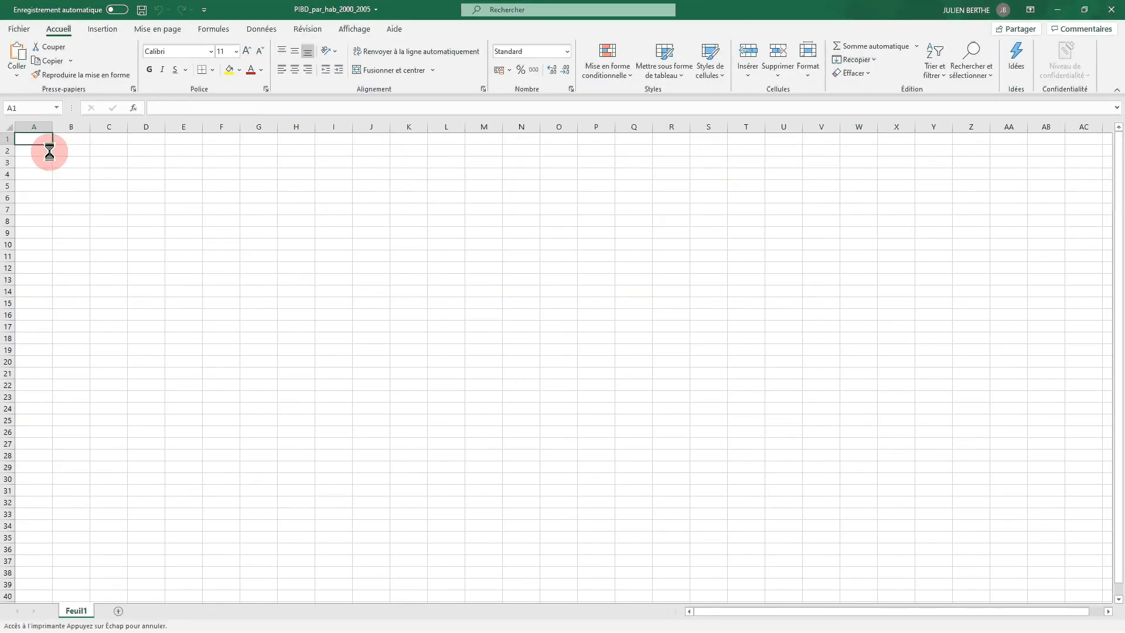
key(ctrl+v)
click(473, 186)
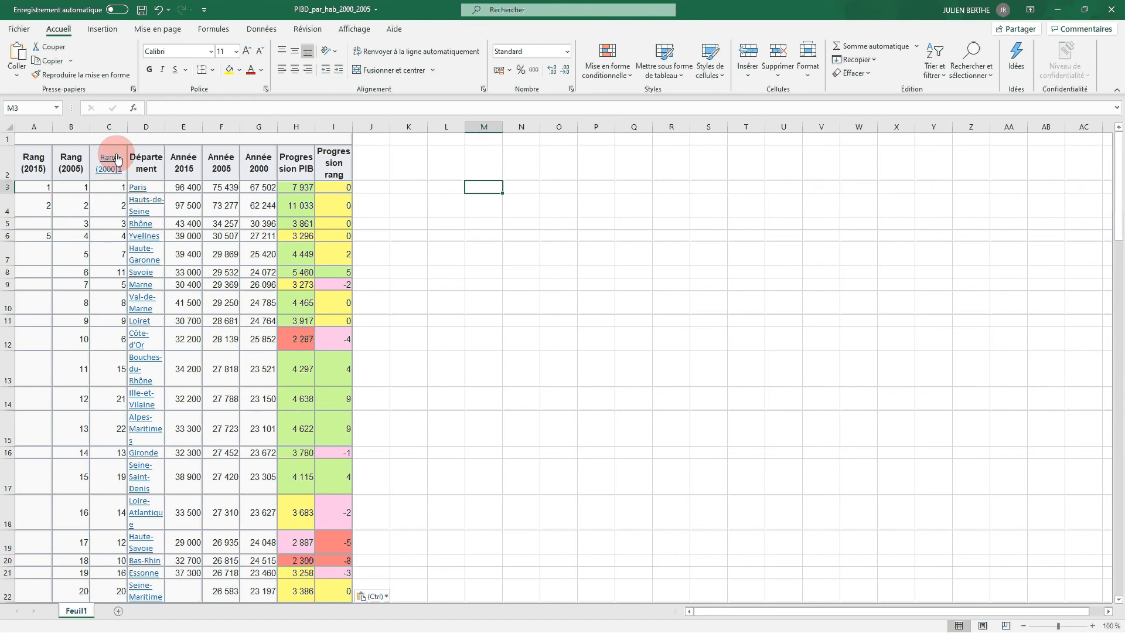
Delete the three Rang columns (2015, 2005, 2000) and the Année 2015 column from the pasted table
drag(27, 127, 105, 127)
right_click(105, 127)
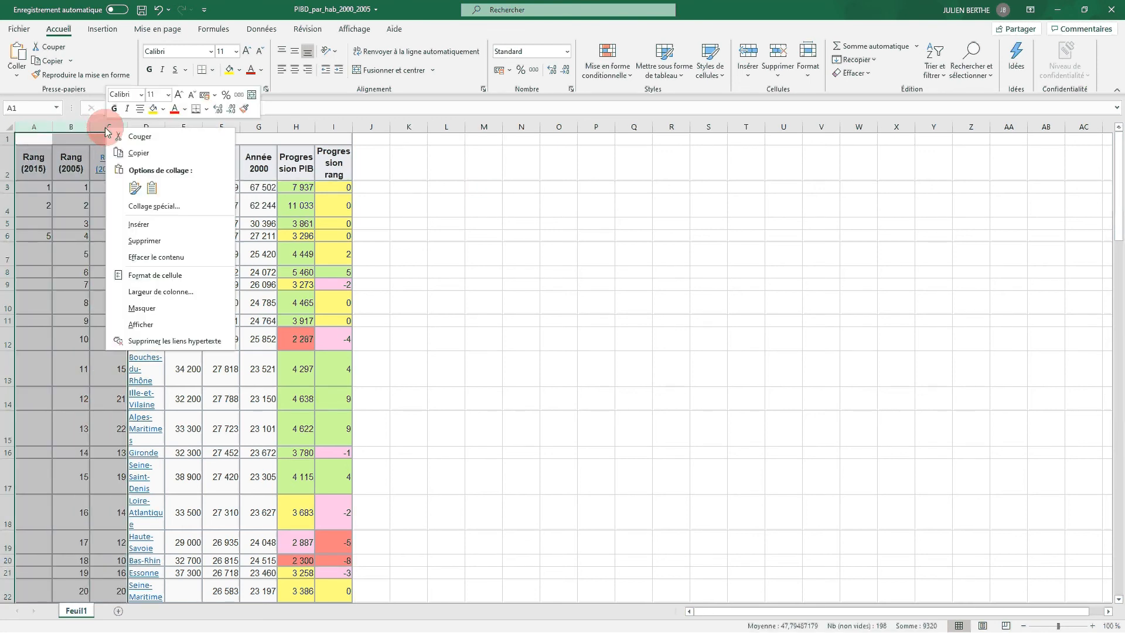
click(136, 243)
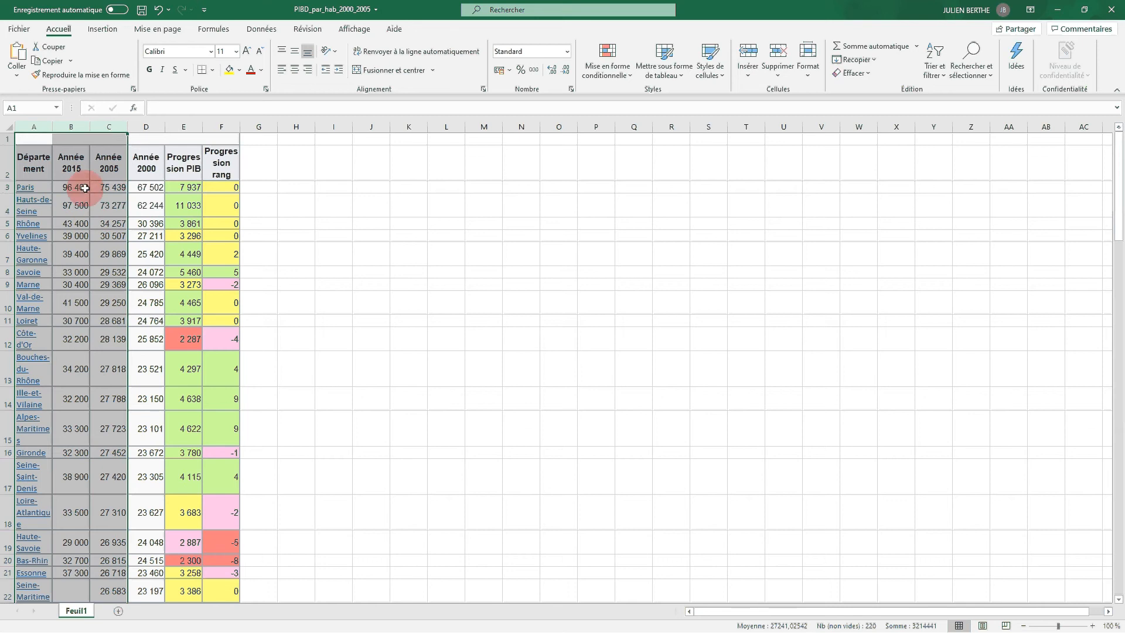
click(76, 187)
click(75, 128)
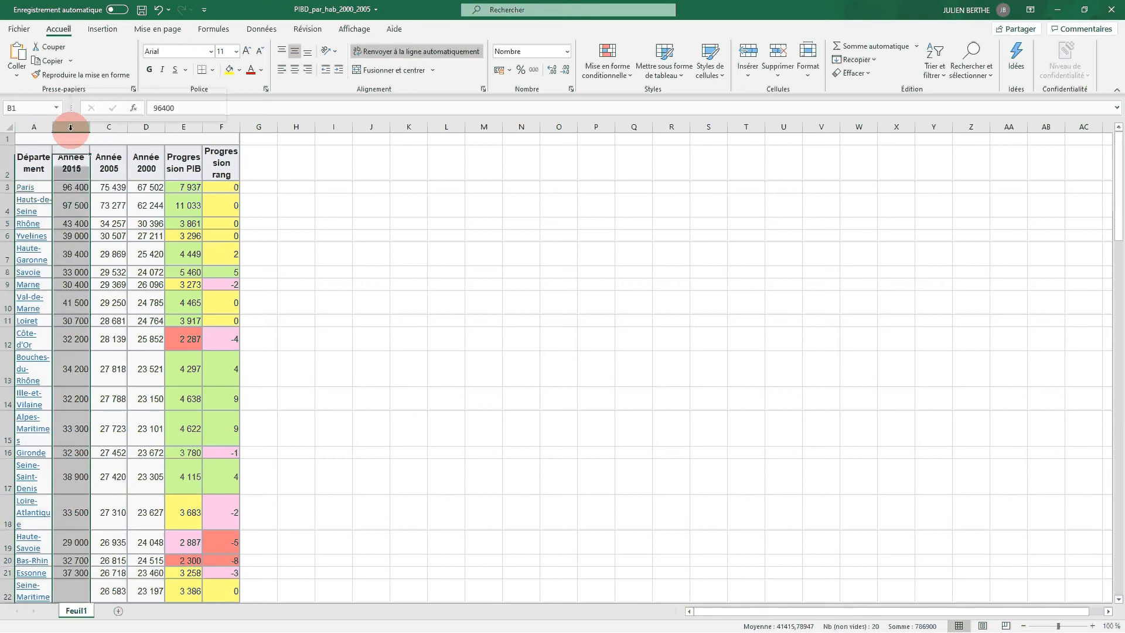
right_click(73, 131)
click(109, 243)
click(365, 185)
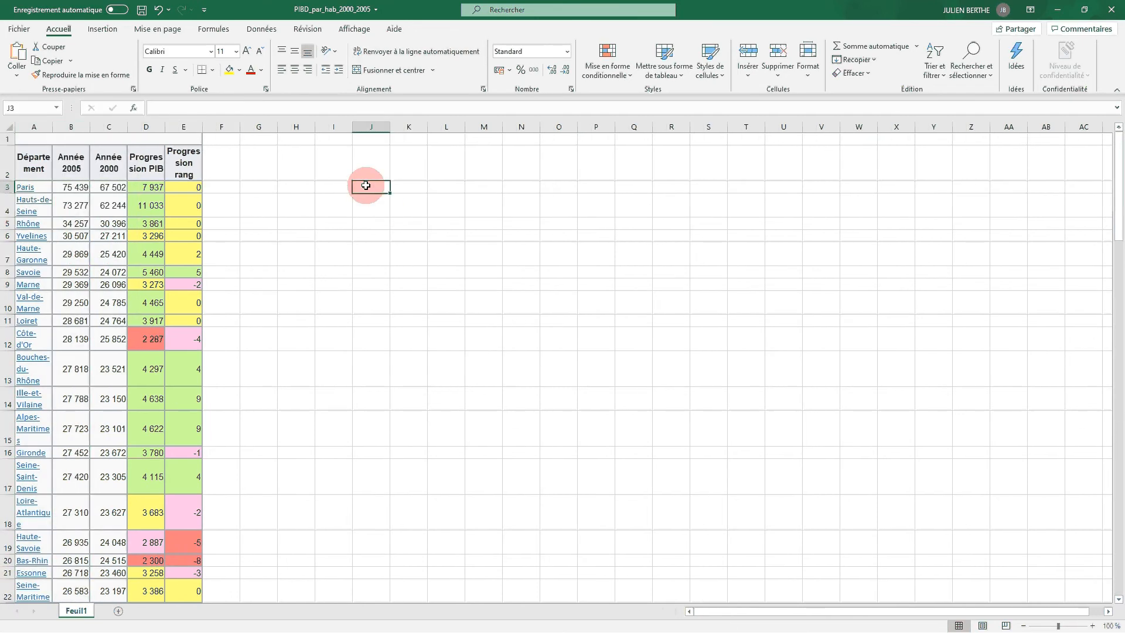
Delete the Progression PIB and Progression rang columns, keeping only Département, Année 2005 and Année 2000
drag(141, 128, 293, 127)
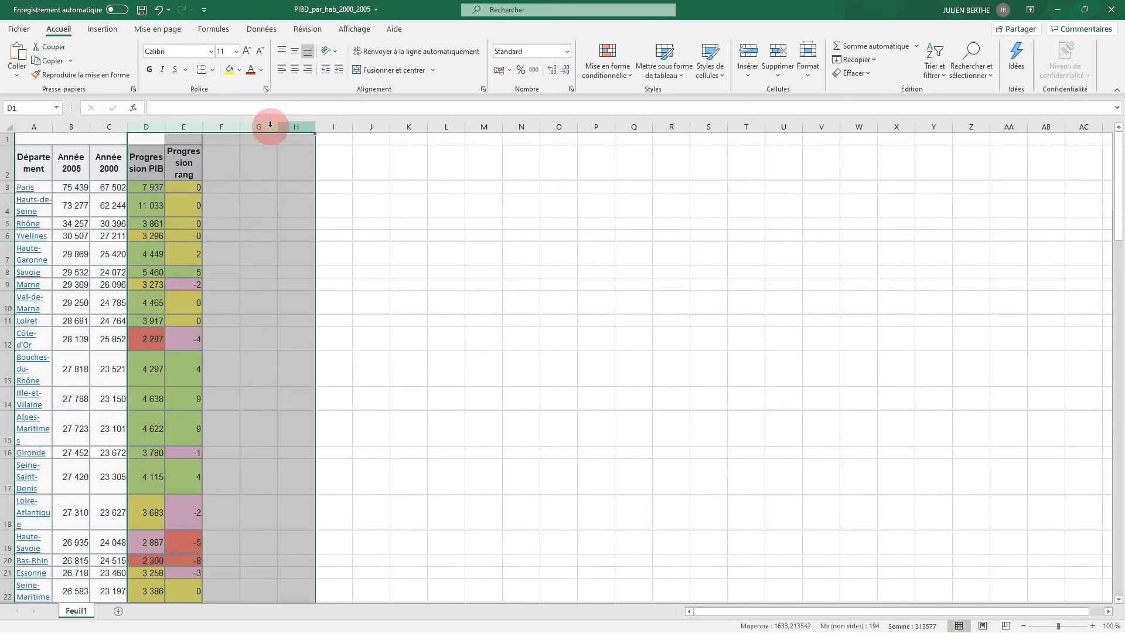
right_click(159, 130)
click(196, 242)
click(331, 242)
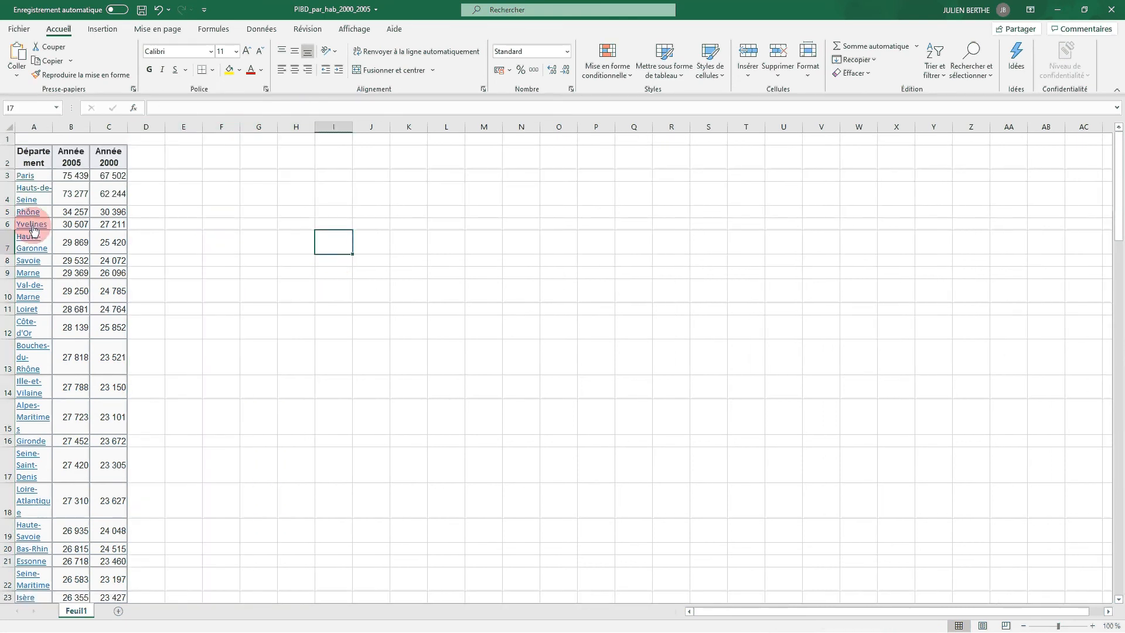
Delete the empty first row above the table headers and save the workbook
right_click(8, 139)
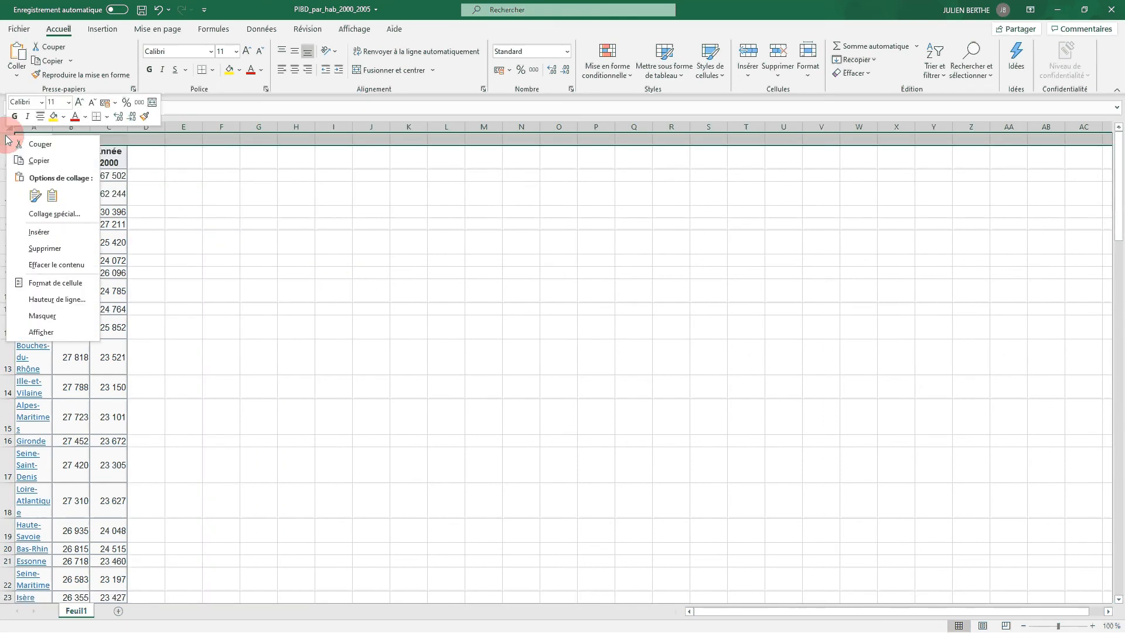
click(64, 247)
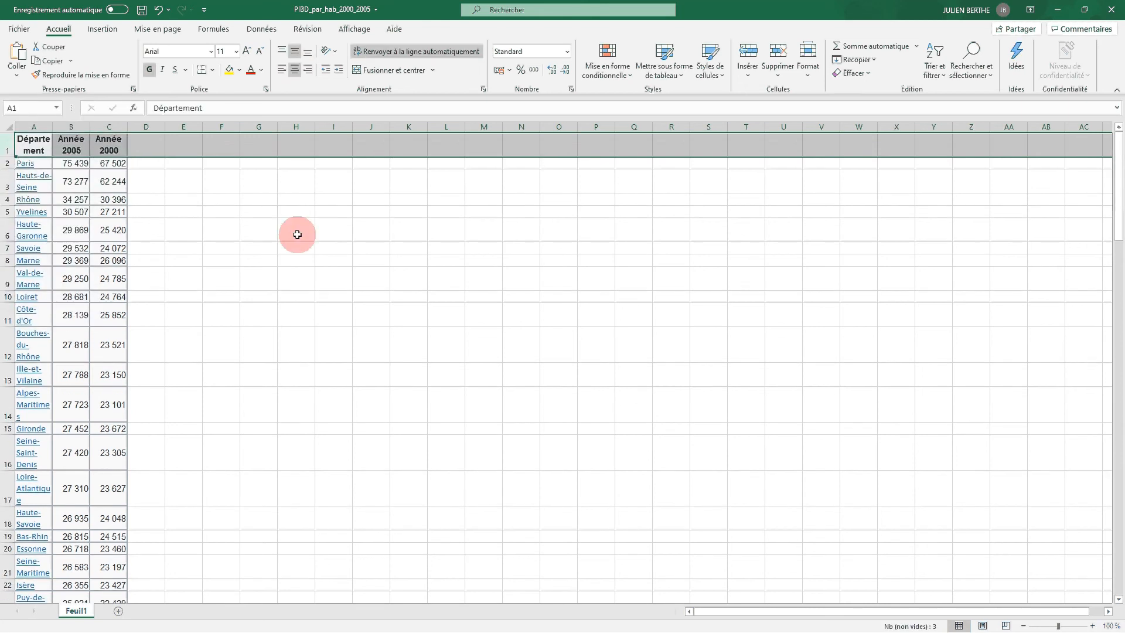
double_click(296, 231)
click(142, 10)
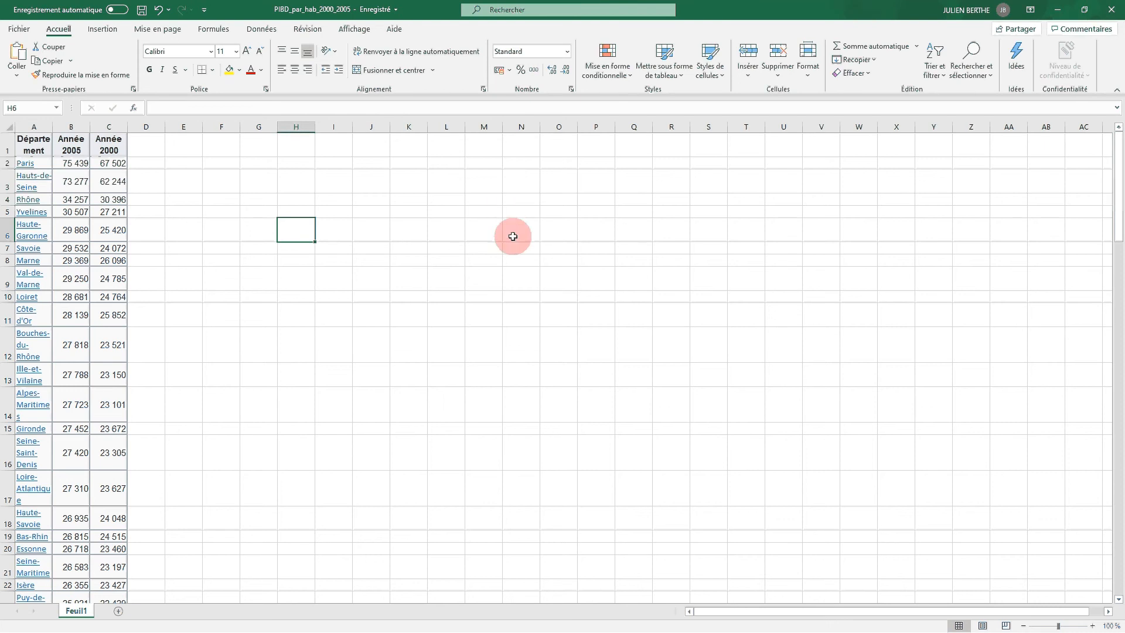
Open aide_pers_AG_par_pars_AG_2000_2005 from the folder and arrange it side by side with the PIBD_par_hab_2000_2005 workbook
drag(576, 17, 1119, 252)
click(618, 166)
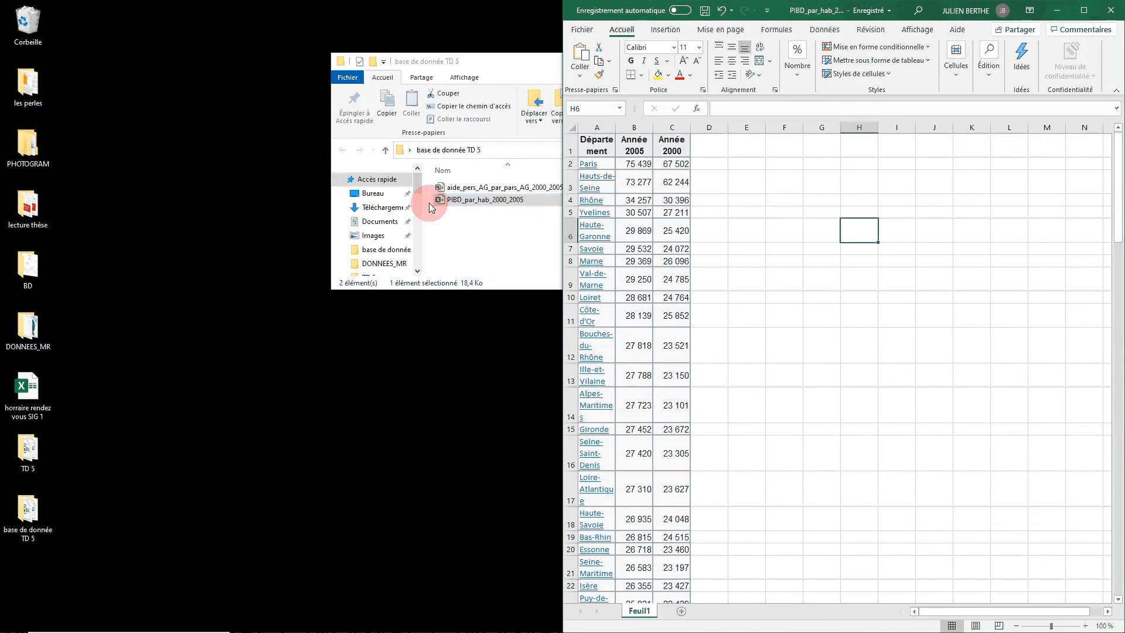
click(454, 188)
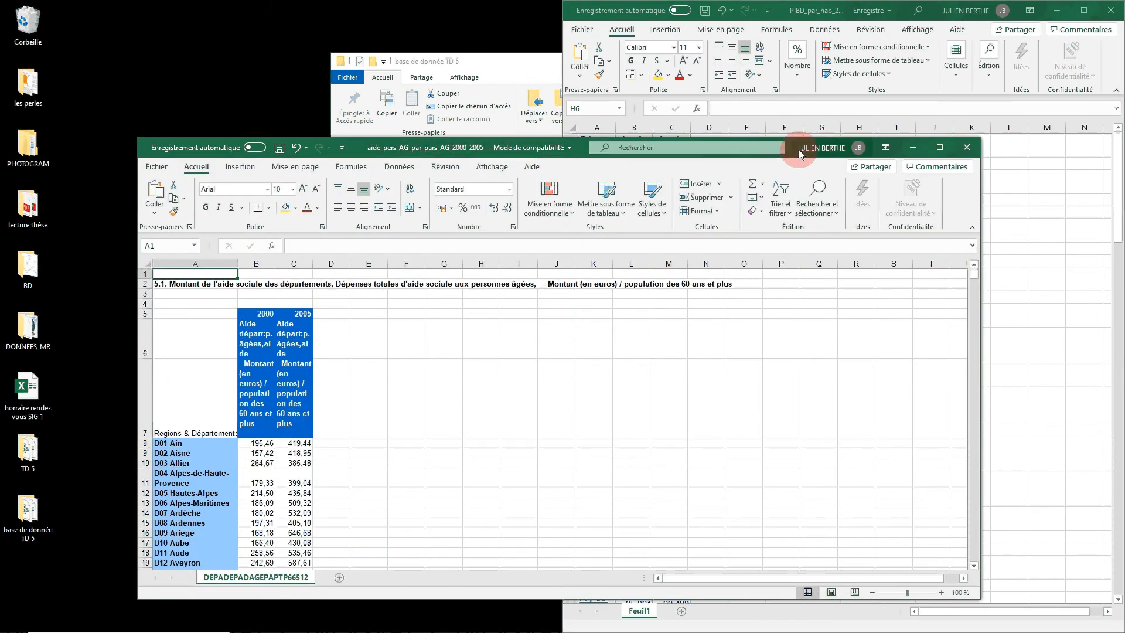
drag(788, 146, 3, 216)
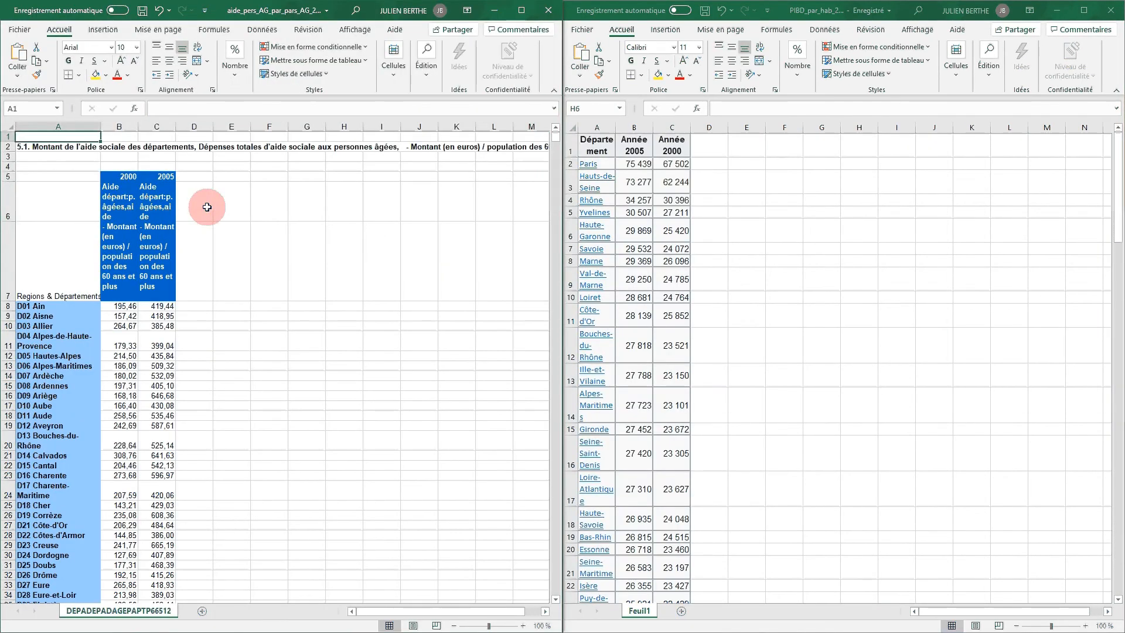
click(392, 241)
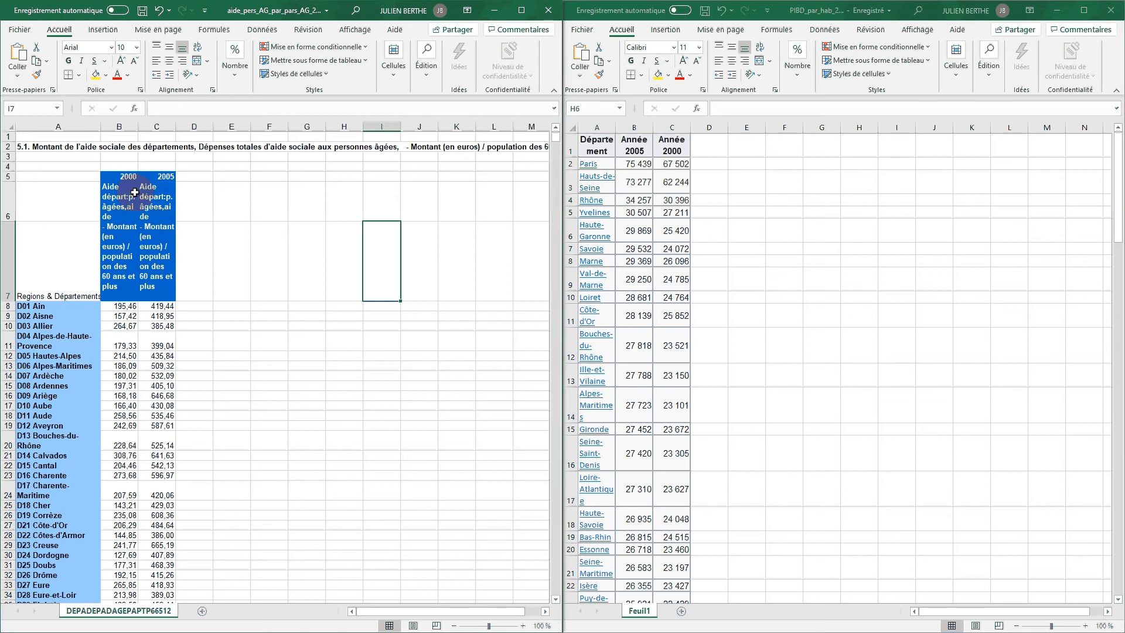
Change the 2000 header in cell B5 of the aid workbook to "aide pr les pers AG en euro / pop perso AG en 2000"
double_click(110, 176)
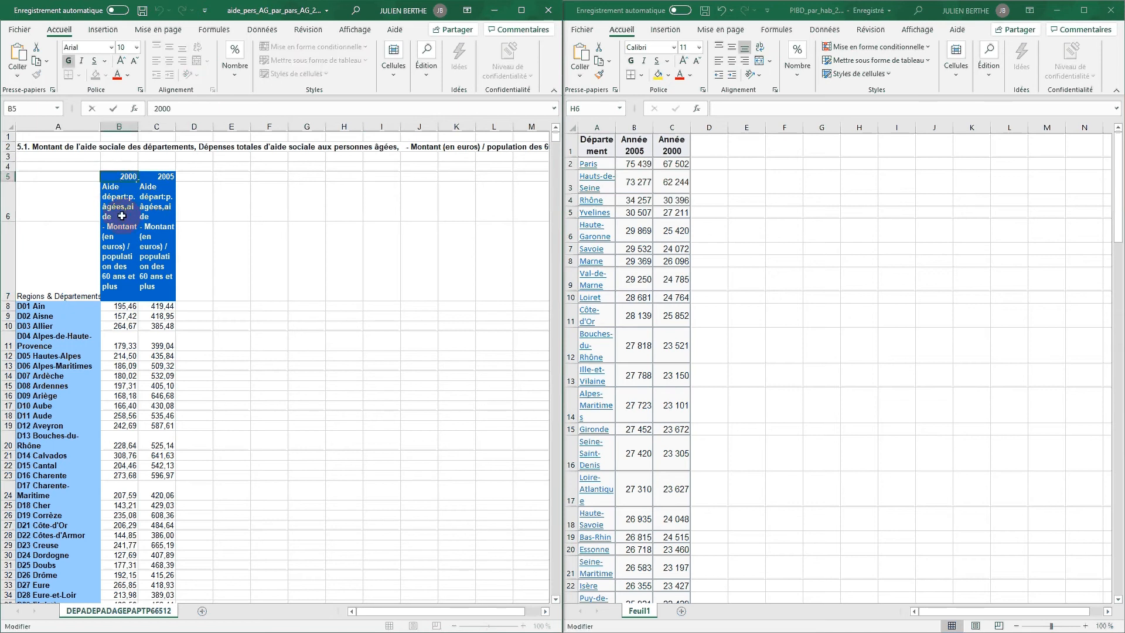
click(119, 204)
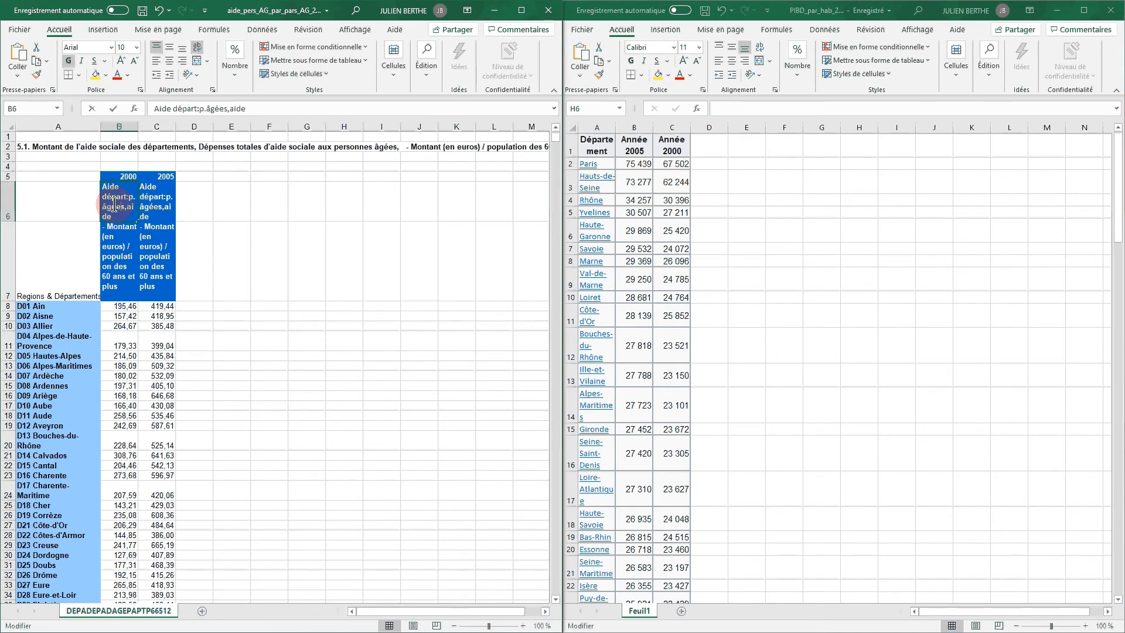
click(117, 177)
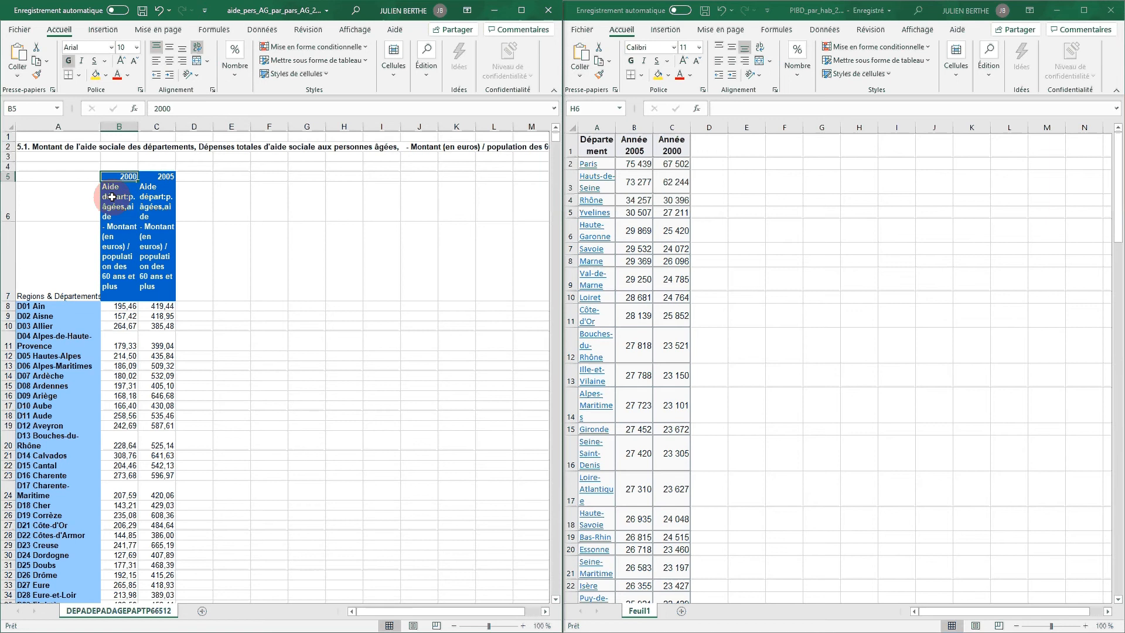
double_click(117, 176)
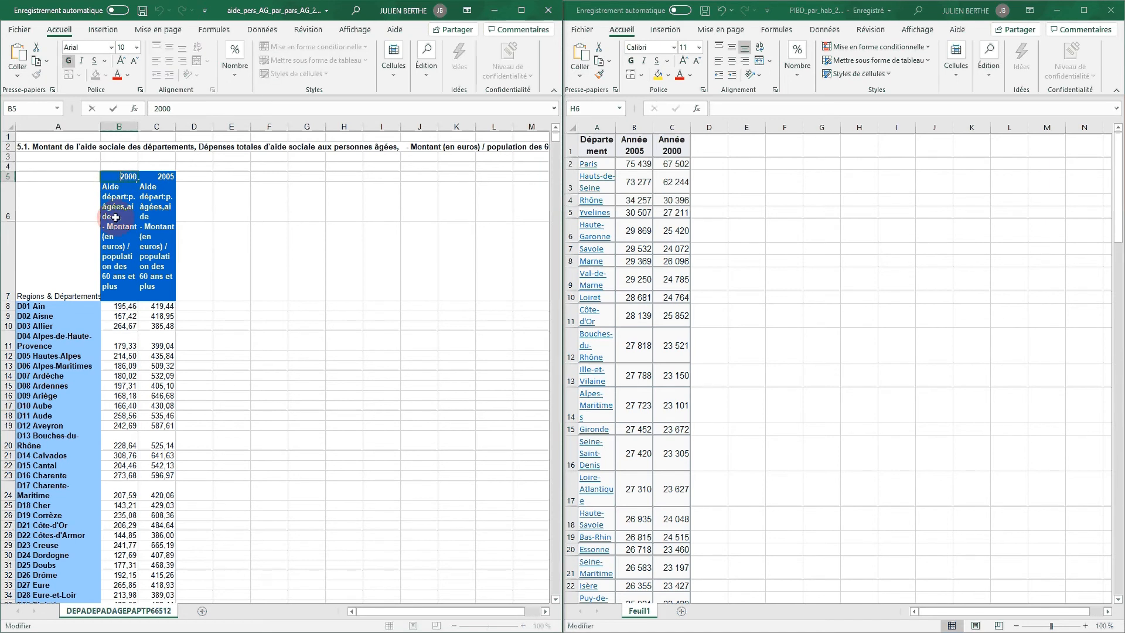
text(aide pr les)
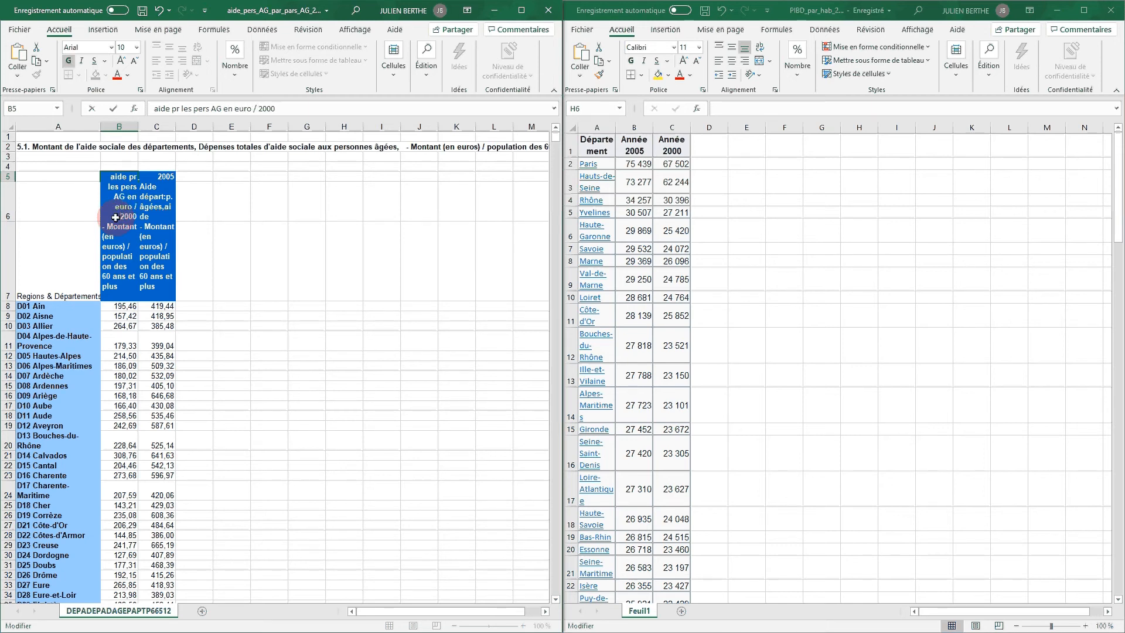
text(perso AG)
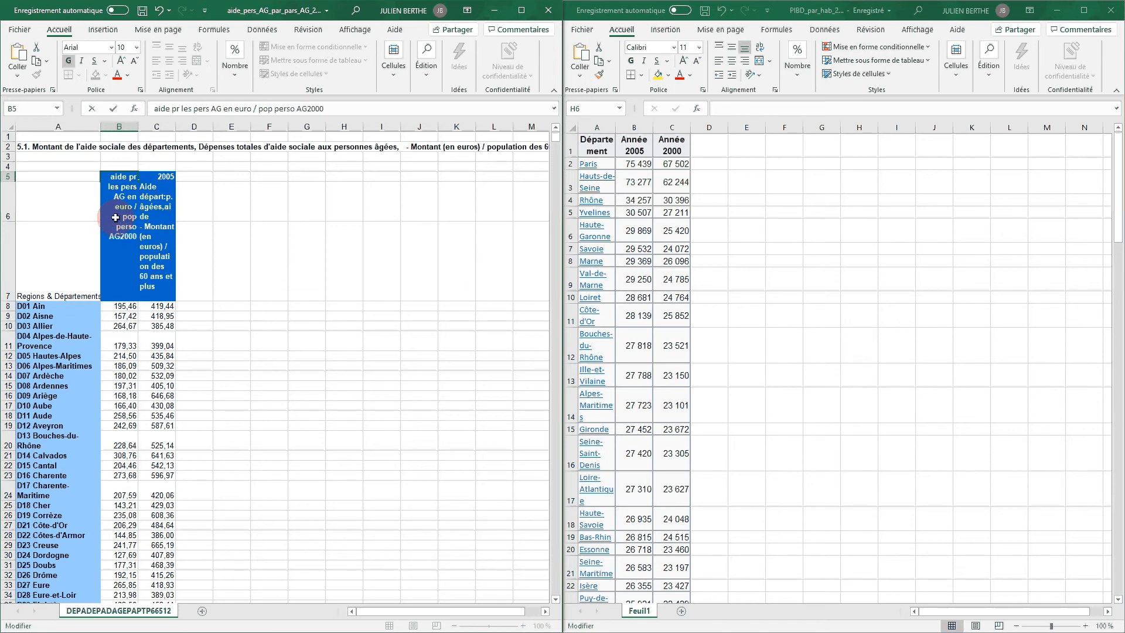
click(120, 236)
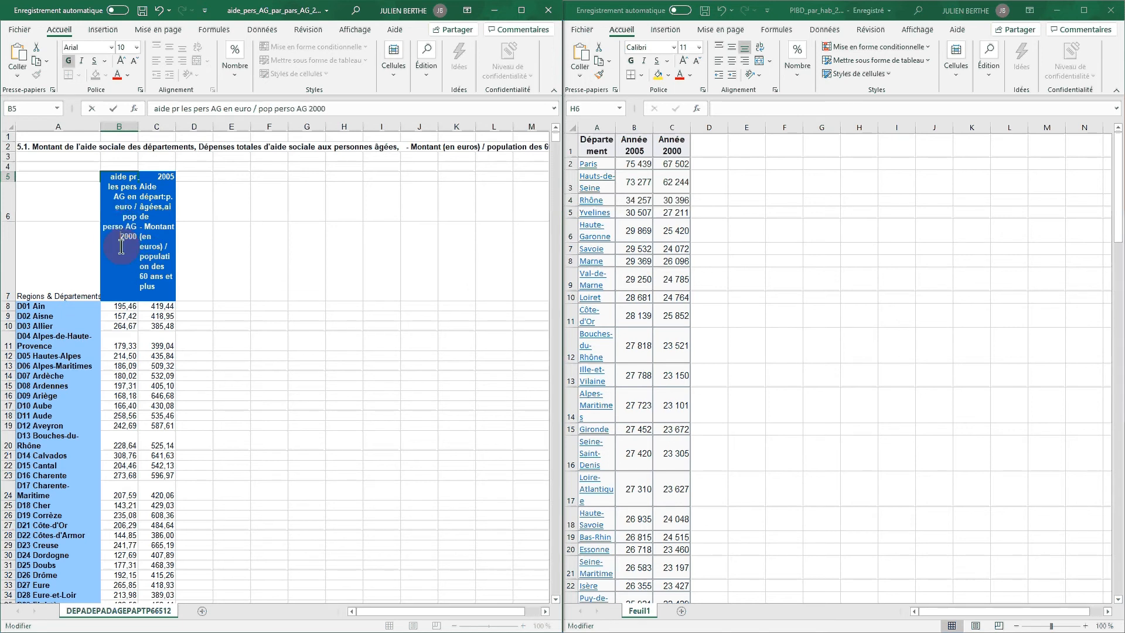
click(187, 274)
Delete rows 6 and 7, which hold the original long column headings, from the aid worksheet
drag(7, 261, 12, 332)
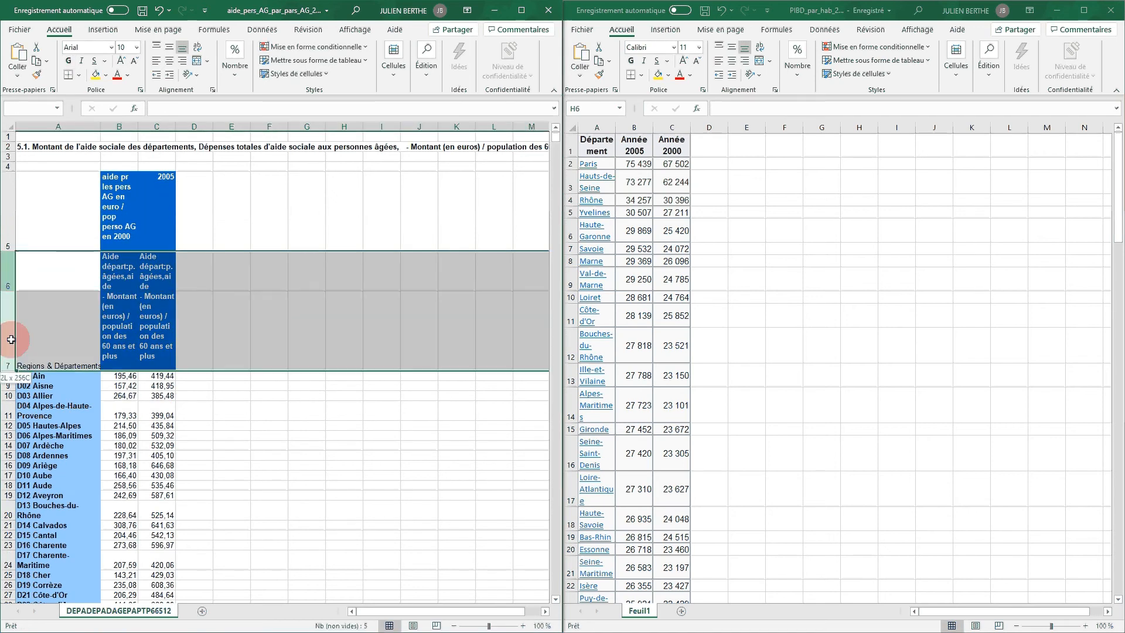
right_click(2, 294)
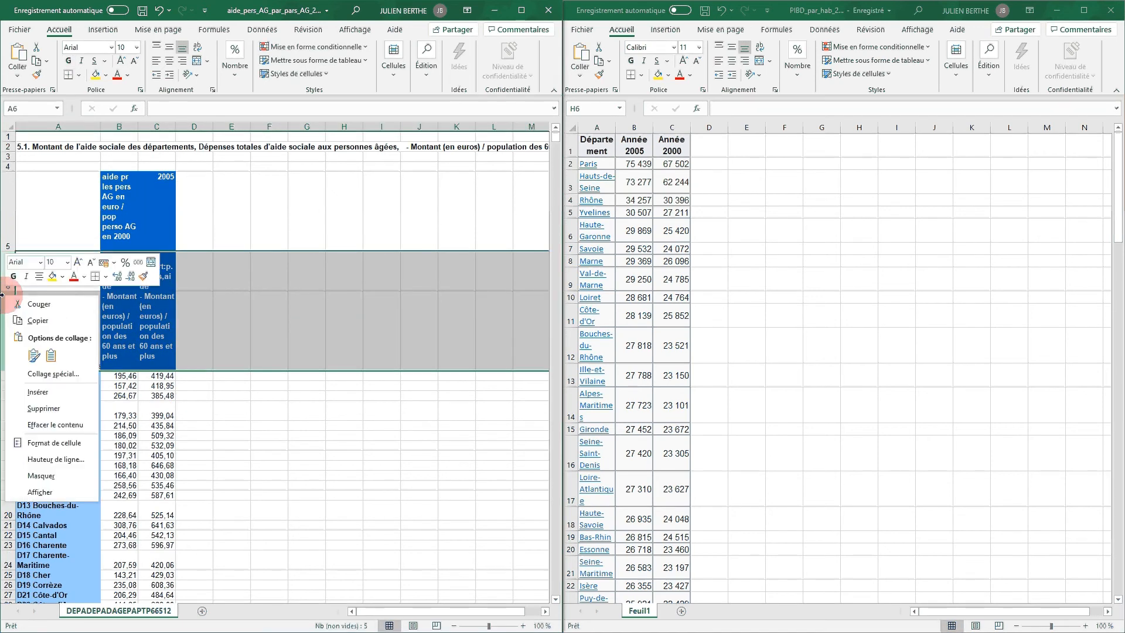
click(37, 408)
Delete rows 1 to 4 above the column headers in the aid worksheet
drag(8, 136, 8, 167)
right_click(7, 168)
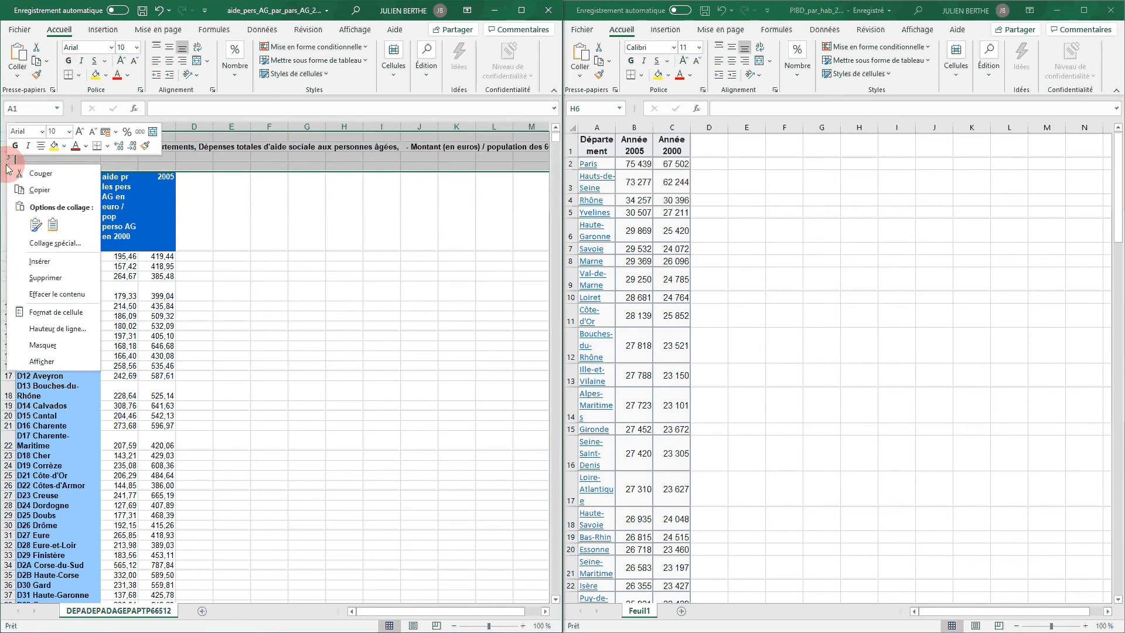
click(37, 277)
Reuse the B1 header wording in cell C1 so it reads "aide pr les pers AG en euro / pop perso AG en 2005"
click(136, 187)
double_click(125, 190)
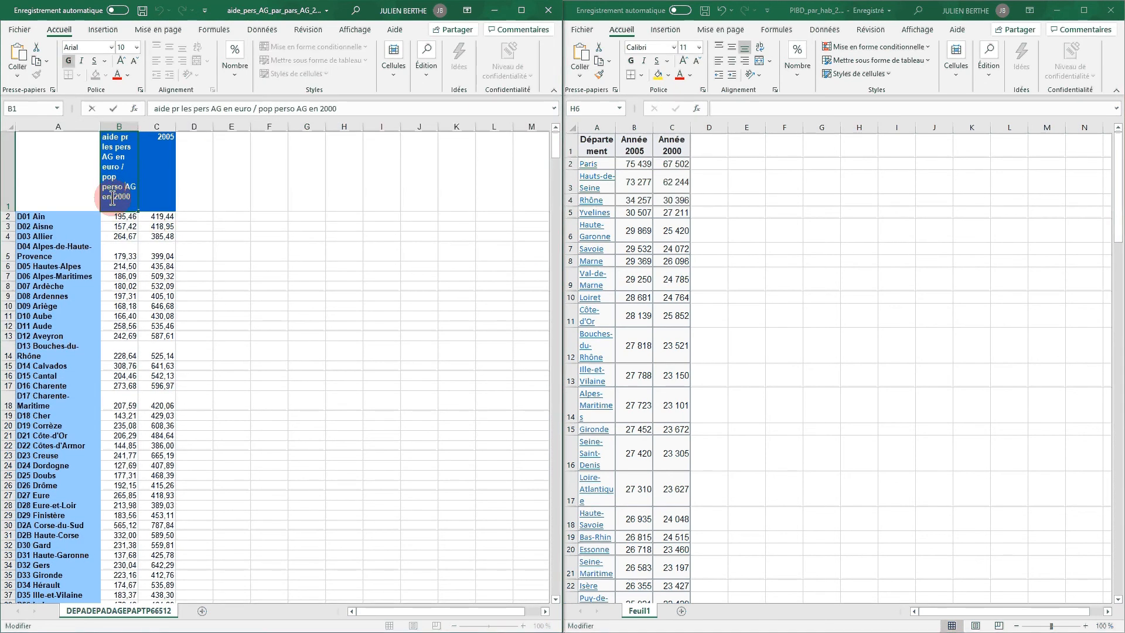
drag(114, 198, 8, 39)
key(ctrl+c)
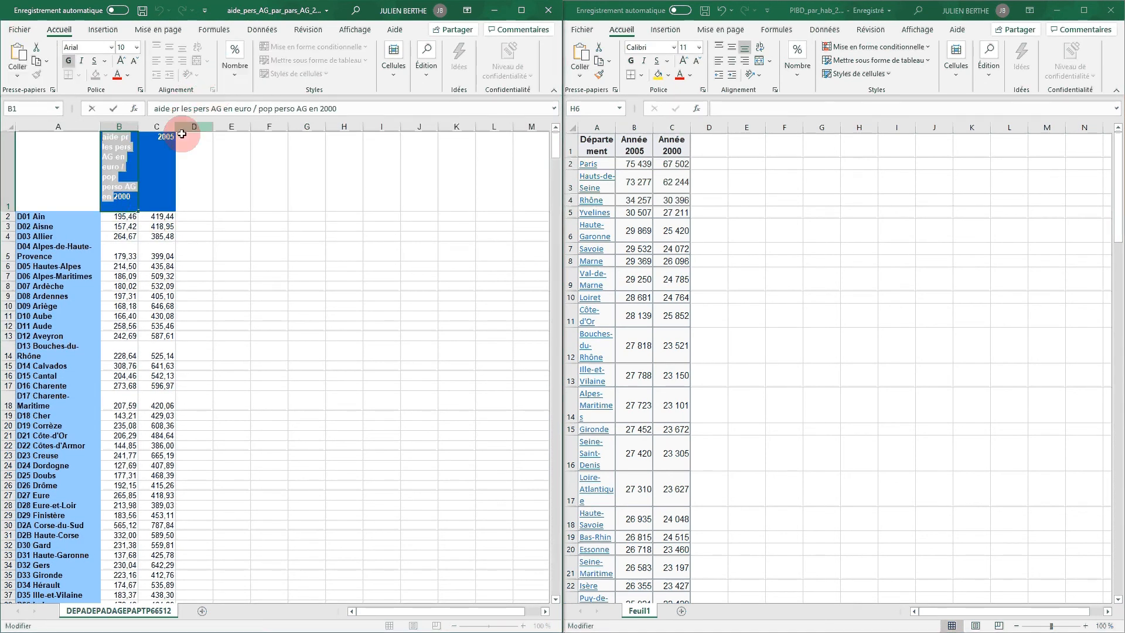
double_click(154, 183)
key(ctrl+v)
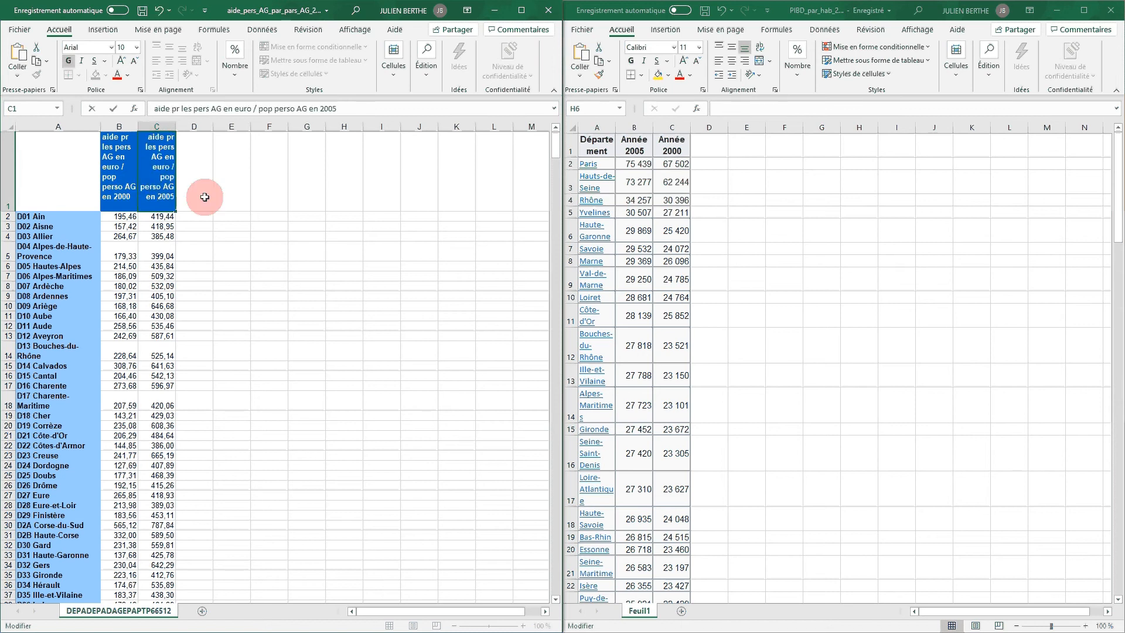
click(258, 179)
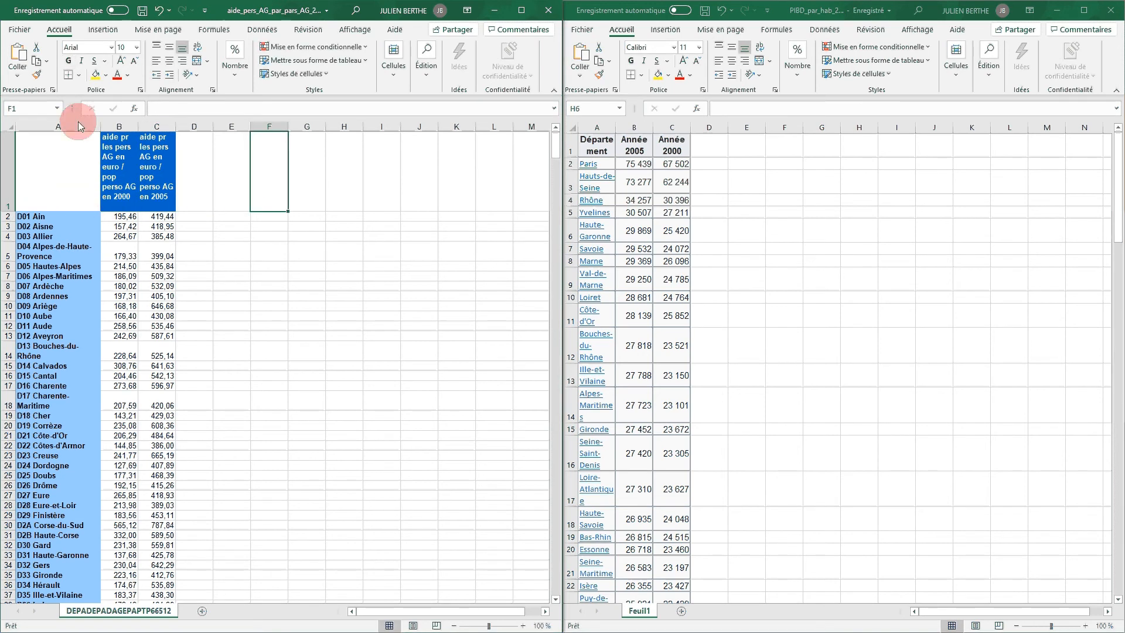
Delete rows 98 to 103 below the D95 Val-d'Oise row, including the Eco-Santé source link
scroll(79, 269, down, 7)
scroll(79, 269, down, 14)
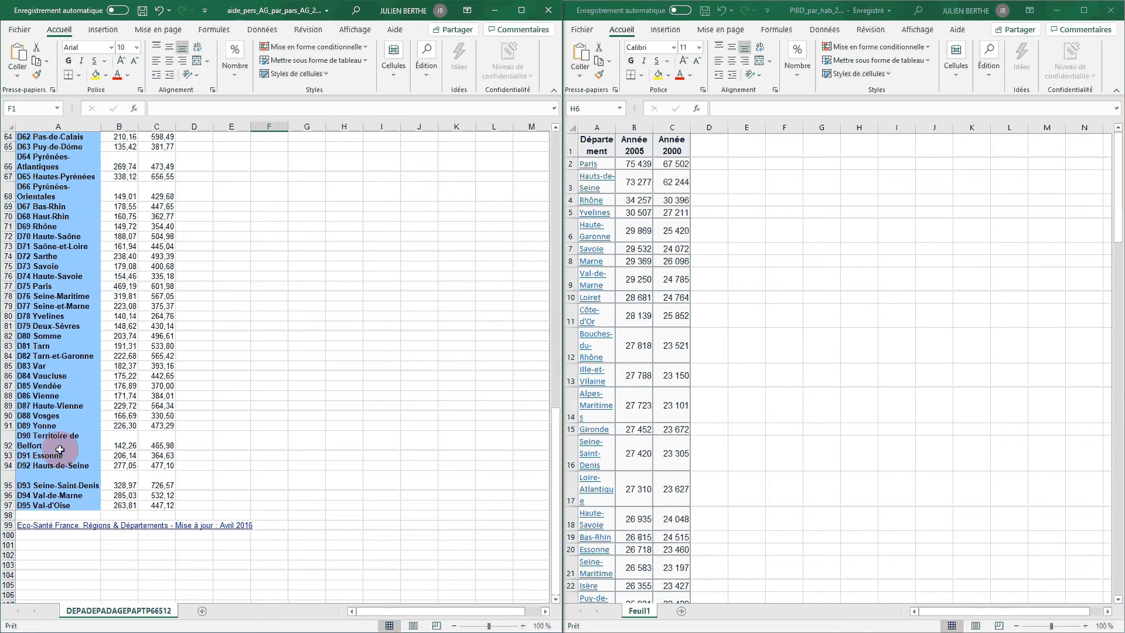
click(6, 436)
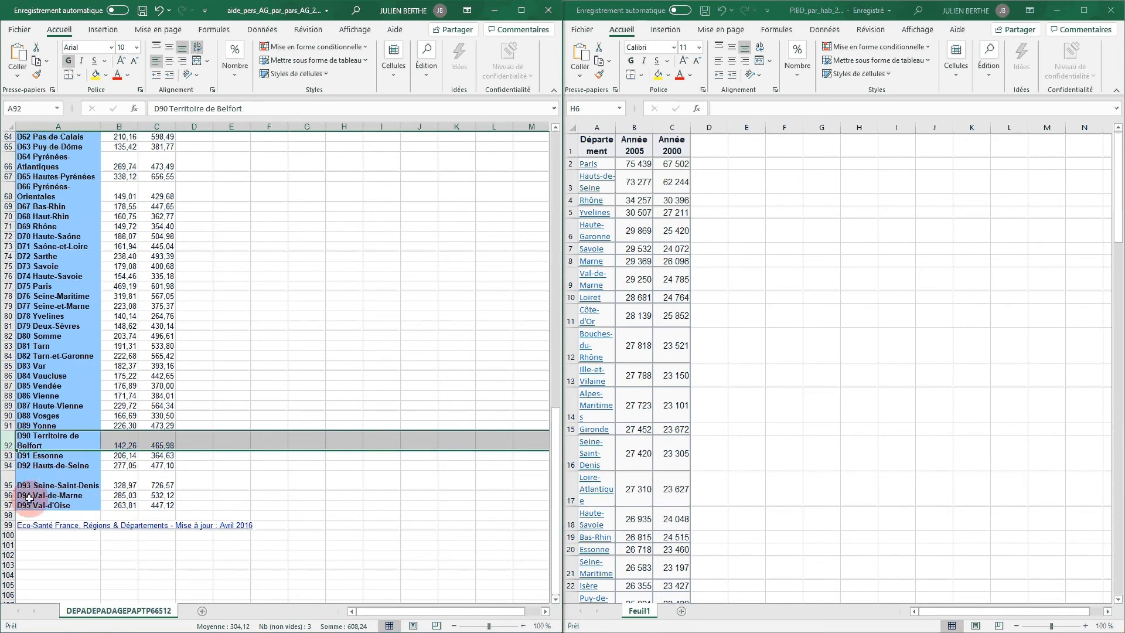
drag(8, 515, 8, 565)
right_click(13, 533)
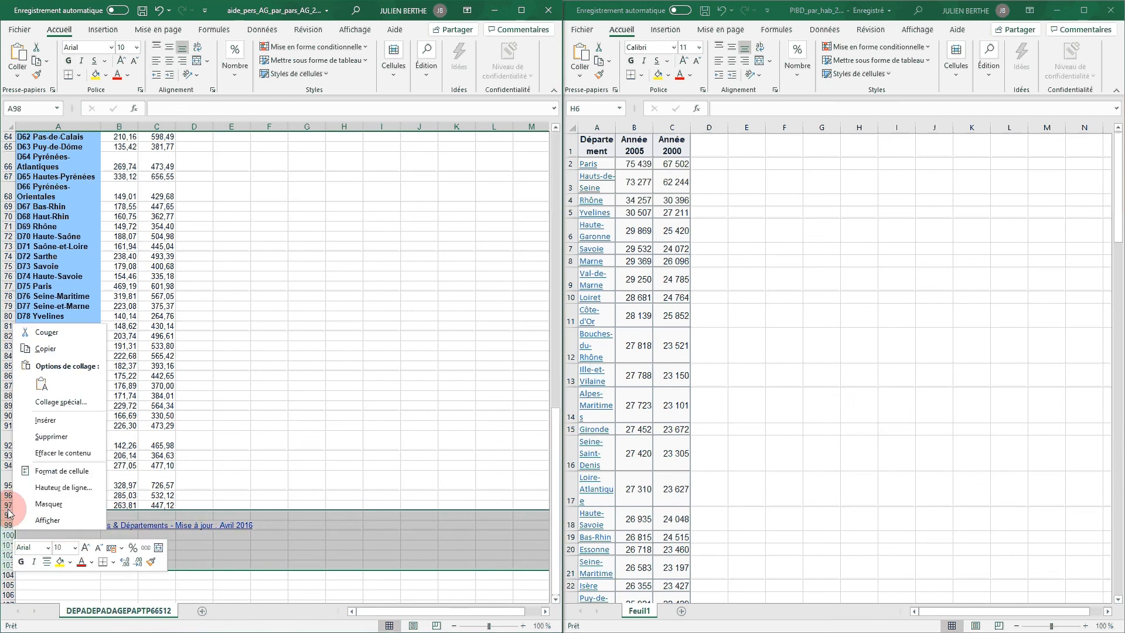
click(44, 438)
scroll(226, 337, up, 20)
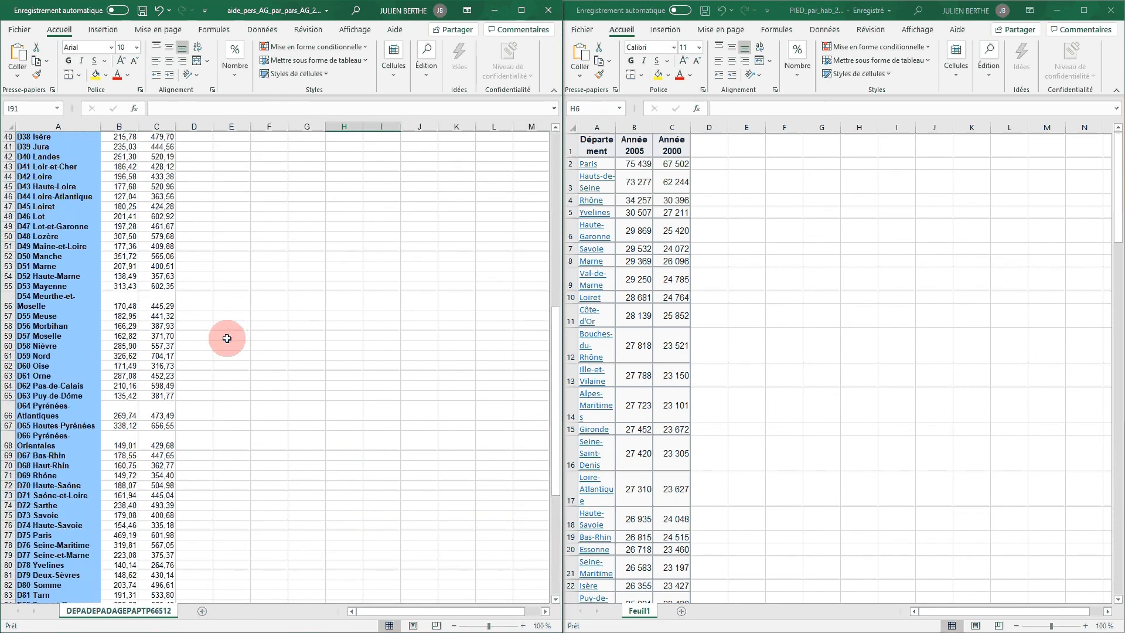
Widen columns B and C of the aid worksheet and fit the height of row 1 to the header text
double_click(138, 124)
double_click(170, 126)
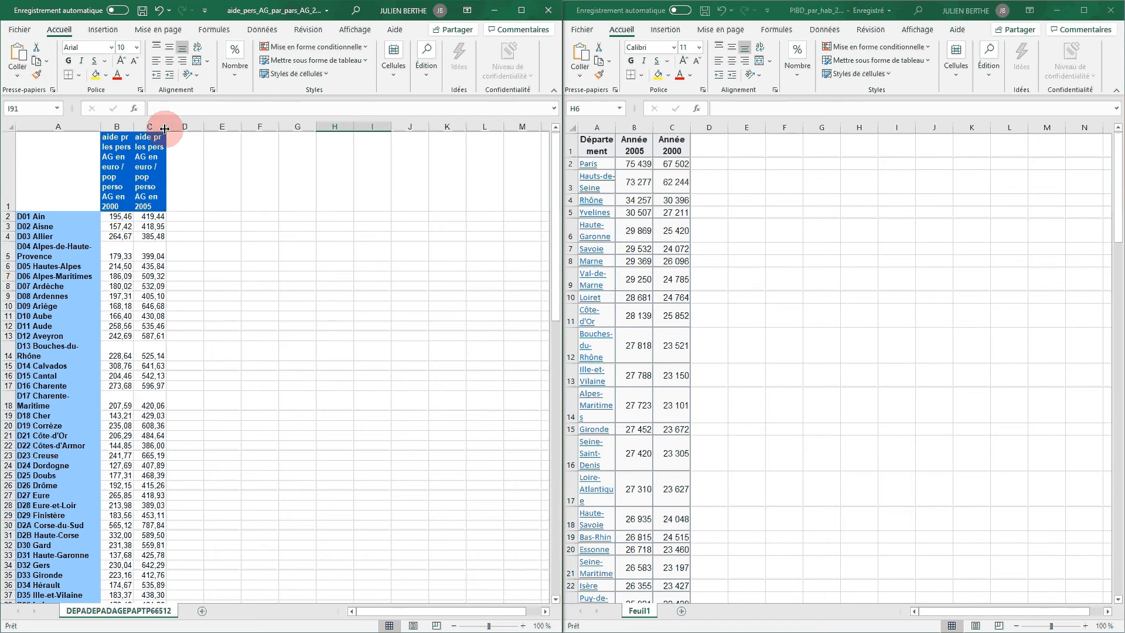
drag(166, 126, 288, 126)
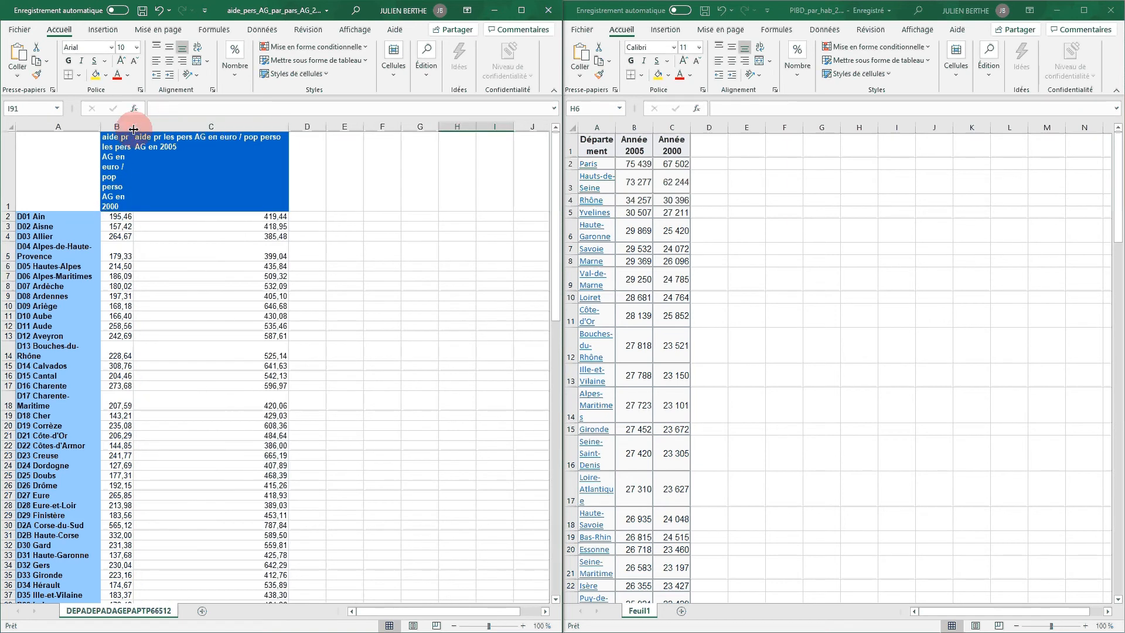
drag(134, 129, 254, 126)
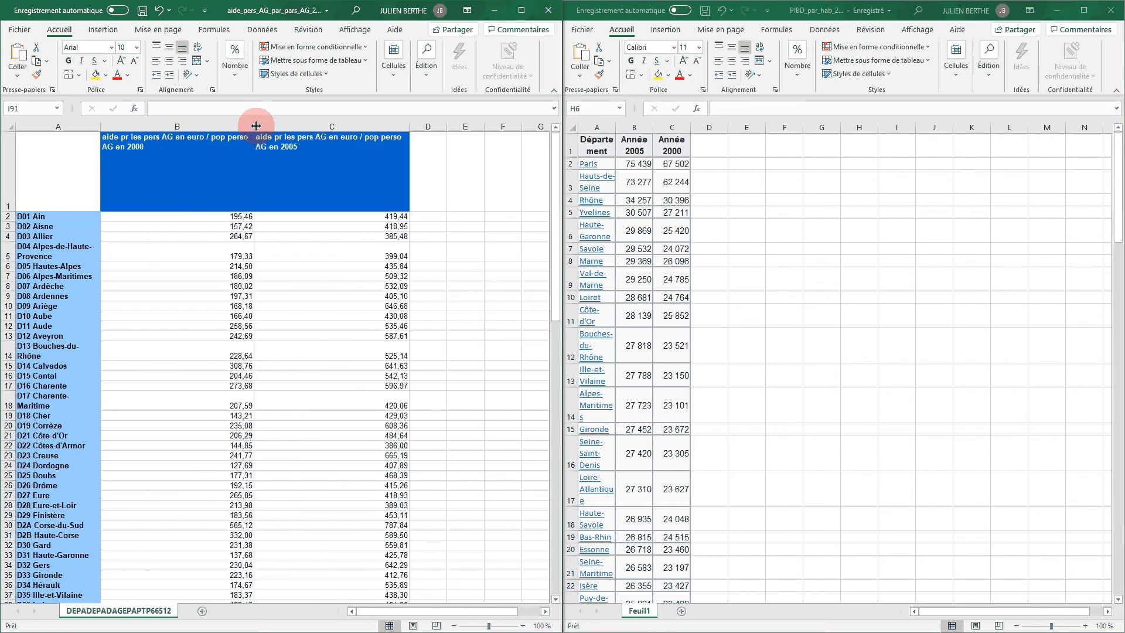
click(6, 132)
double_click(11, 211)
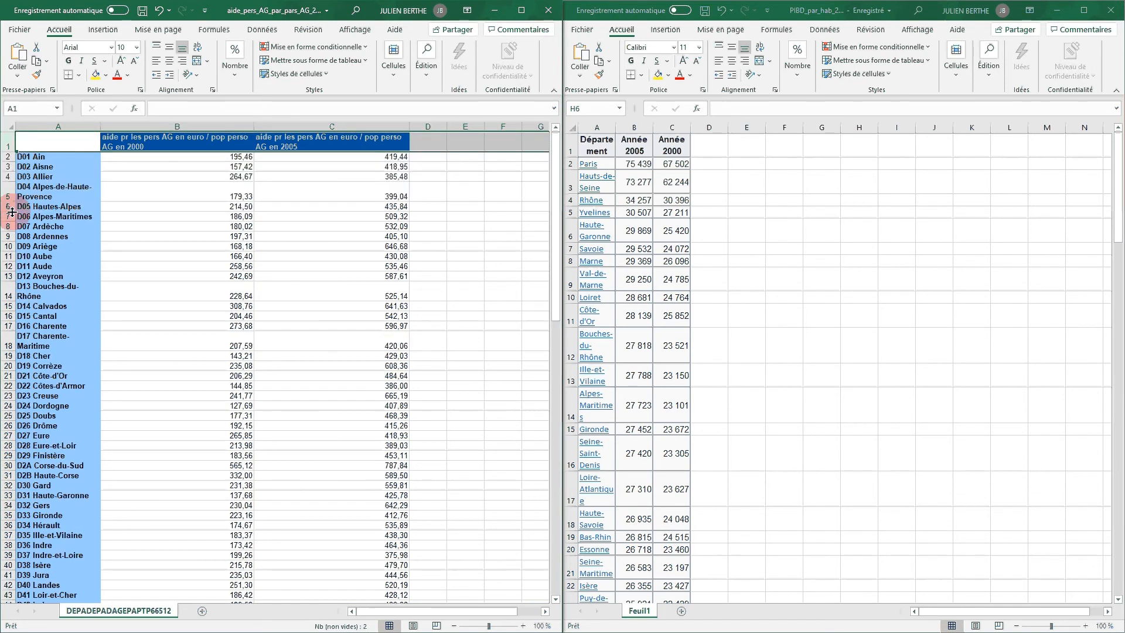
click(289, 186)
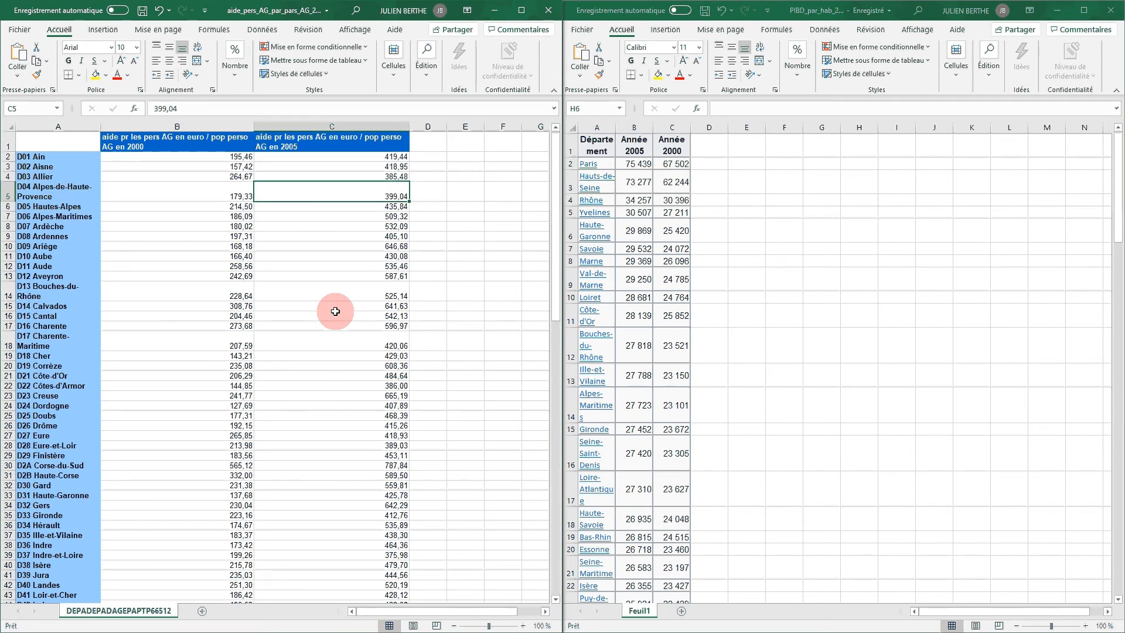
Narrow columns B and C so each header still fits on two lines, and save the aid workbook
drag(254, 127, 212, 129)
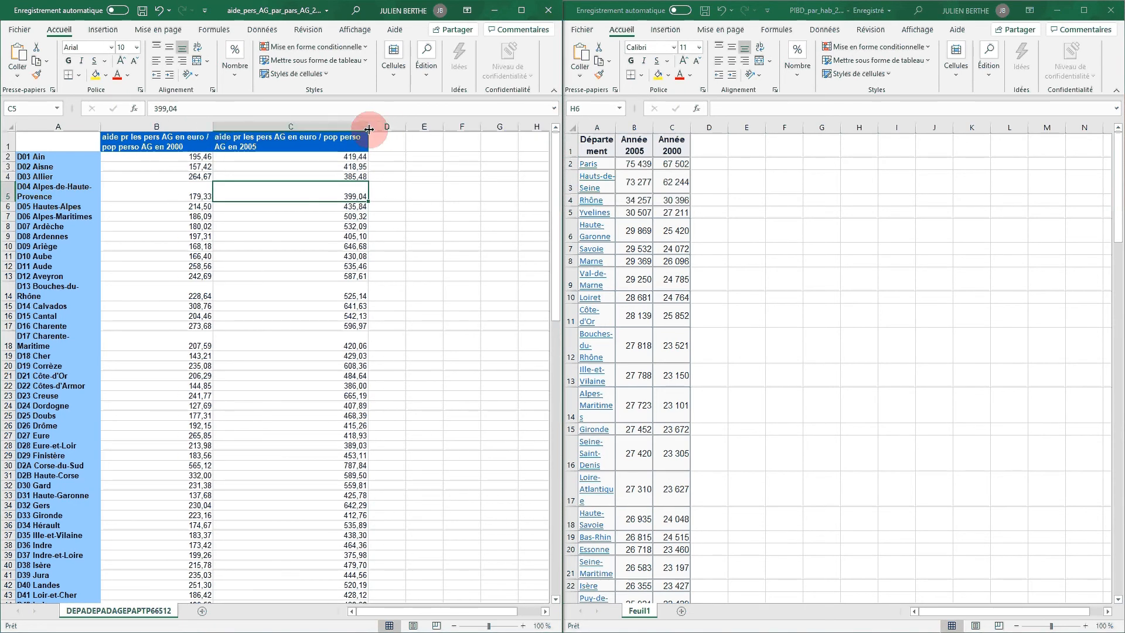
drag(369, 127, 321, 130)
drag(452, 191, 428, 178)
click(161, 12)
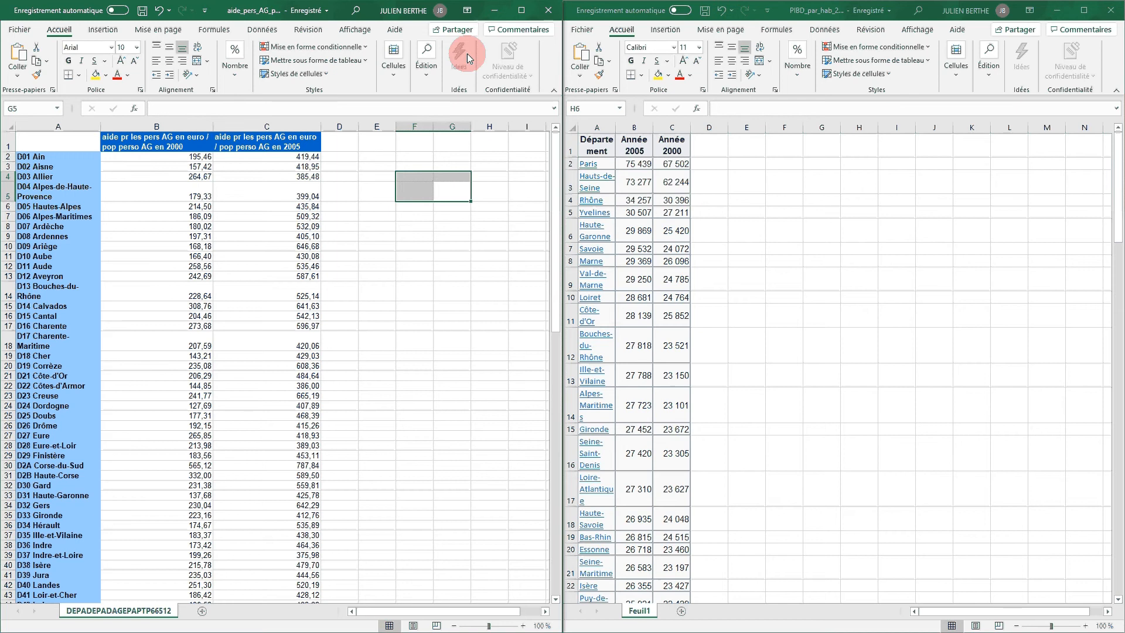
Minimize both workbooks to bring the base de donnée TD 5 folder into view
click(495, 10)
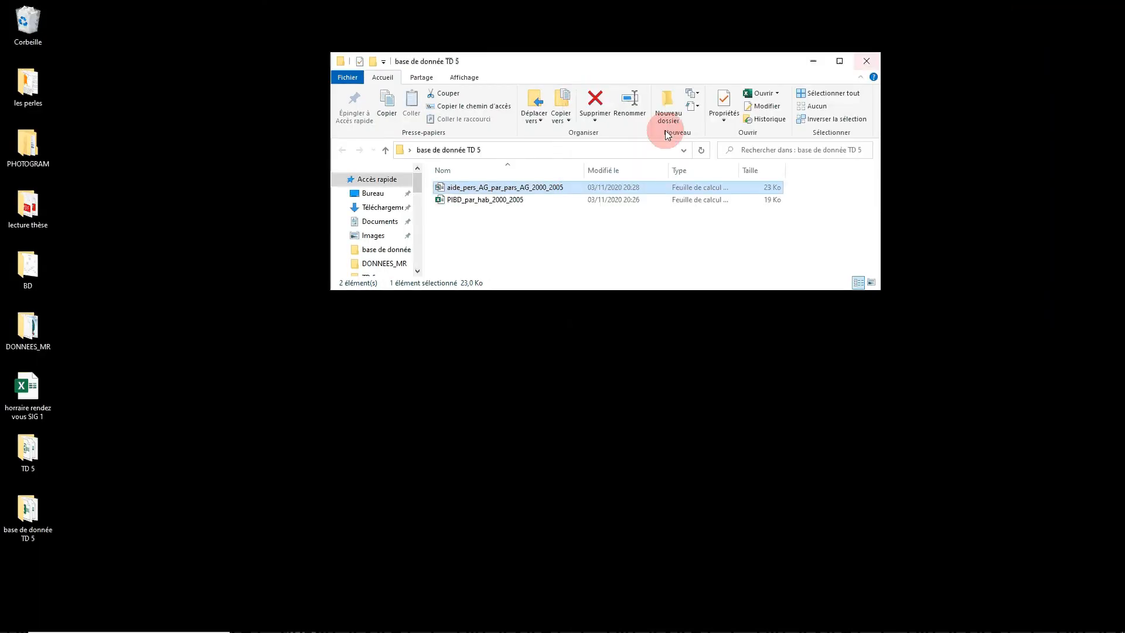
click(1057, 10)
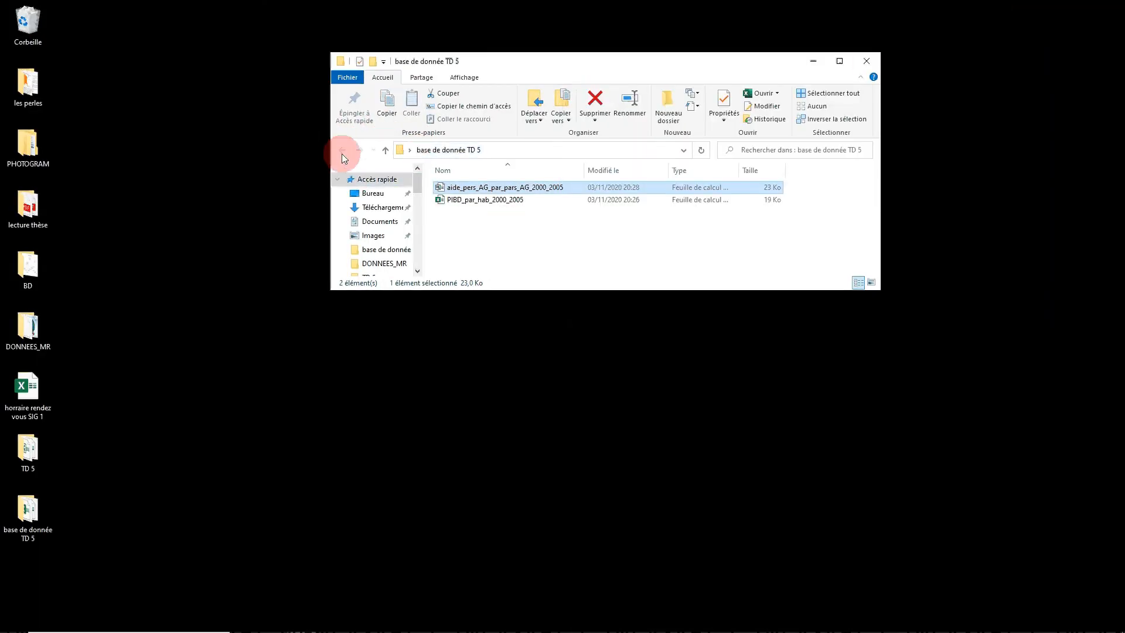
click(558, 252)
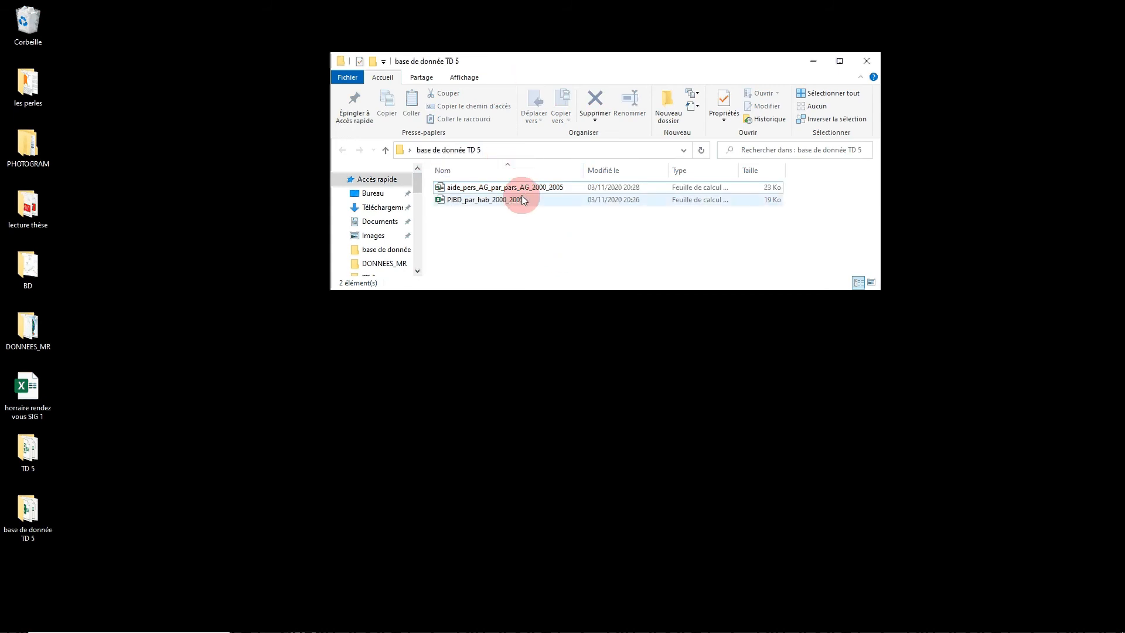
Bring back the aid workbook and review its department rows from D01 Ain to D95 Val-d'Oise, including the two Corsican departments
mouse_move(439, 632)
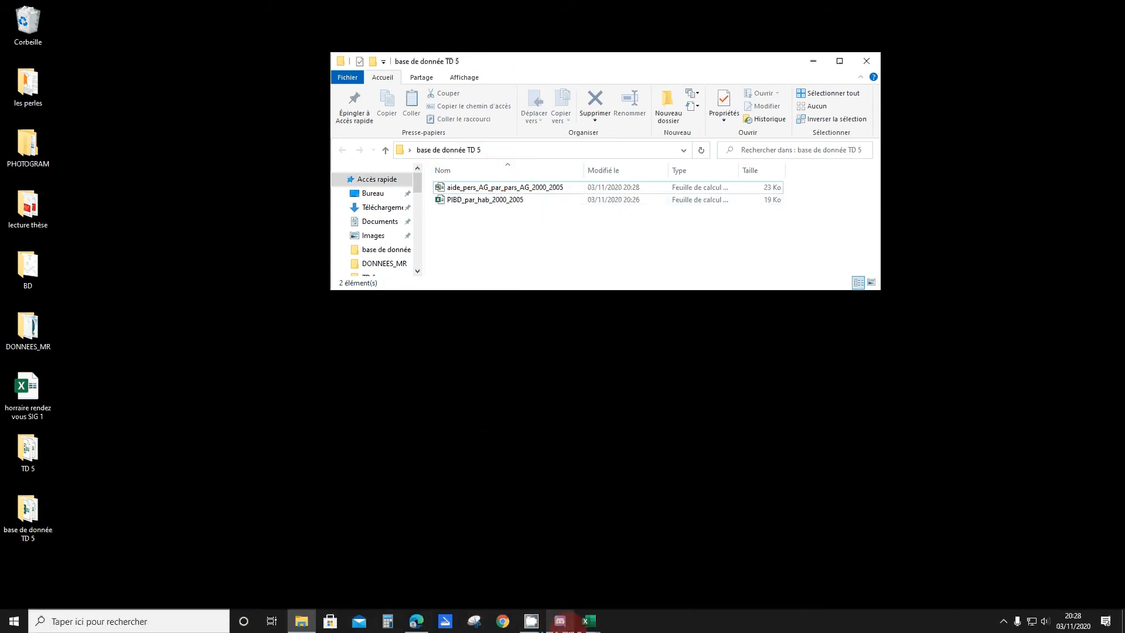
mouse_move(589, 621)
click(615, 563)
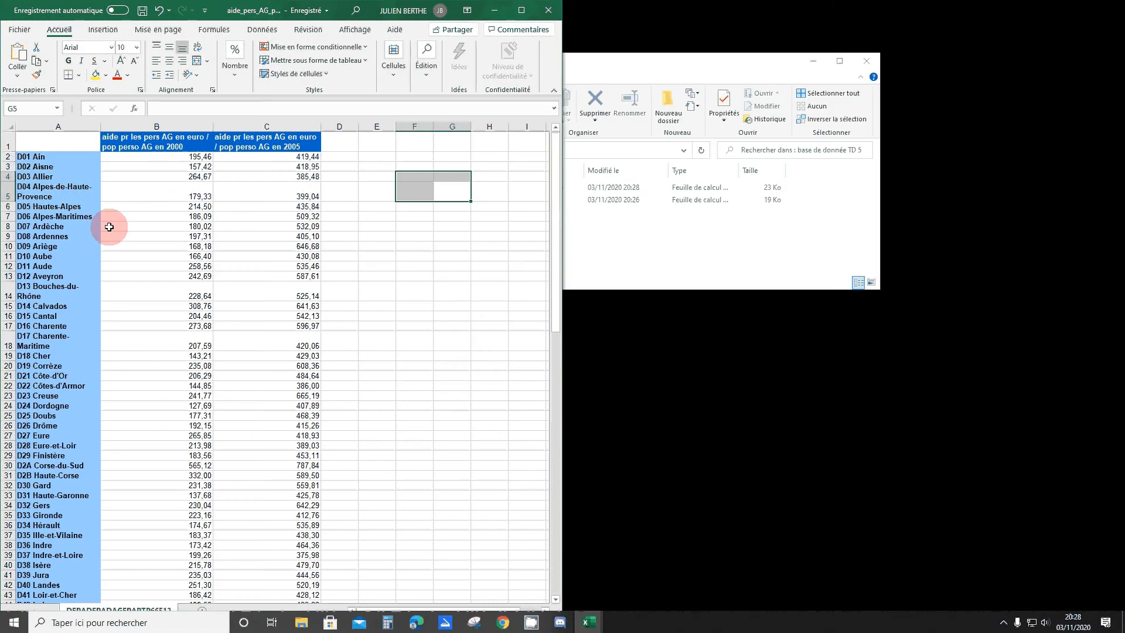
click(5, 156)
scroll(100, 251, down, 20)
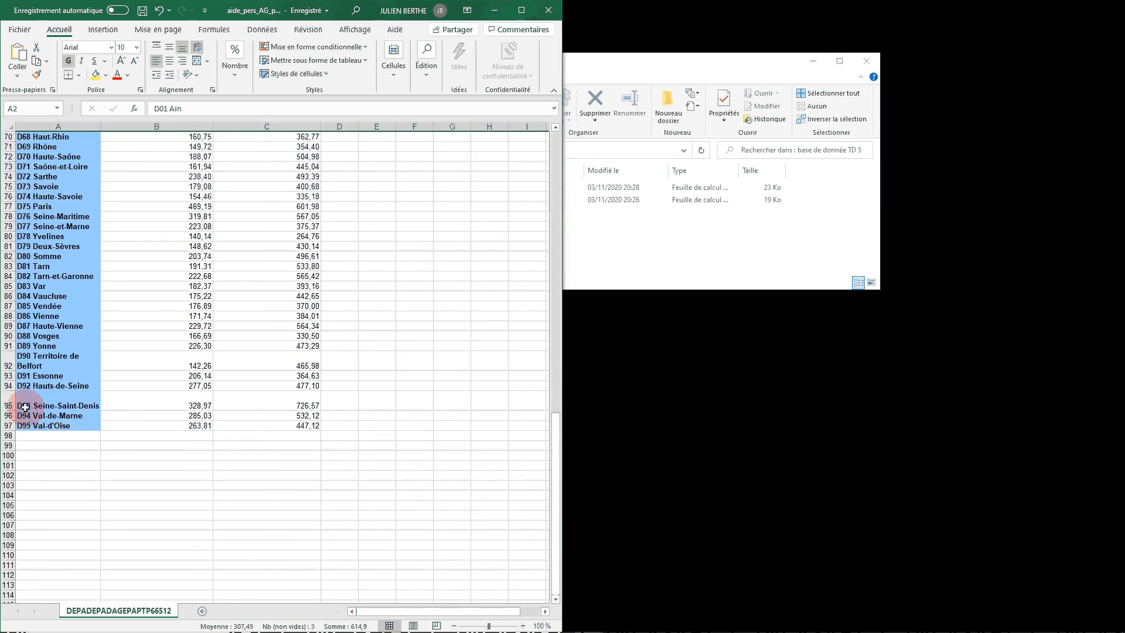
scroll(29, 404, up, 20)
scroll(131, 315, up, 2)
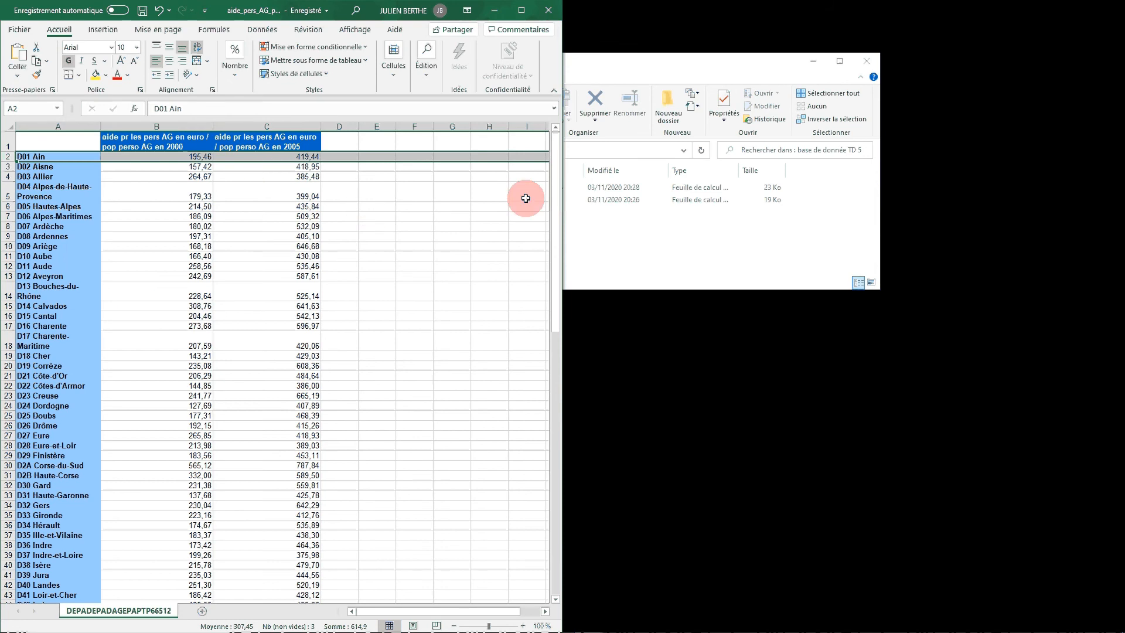
drag(7, 465, 7, 476)
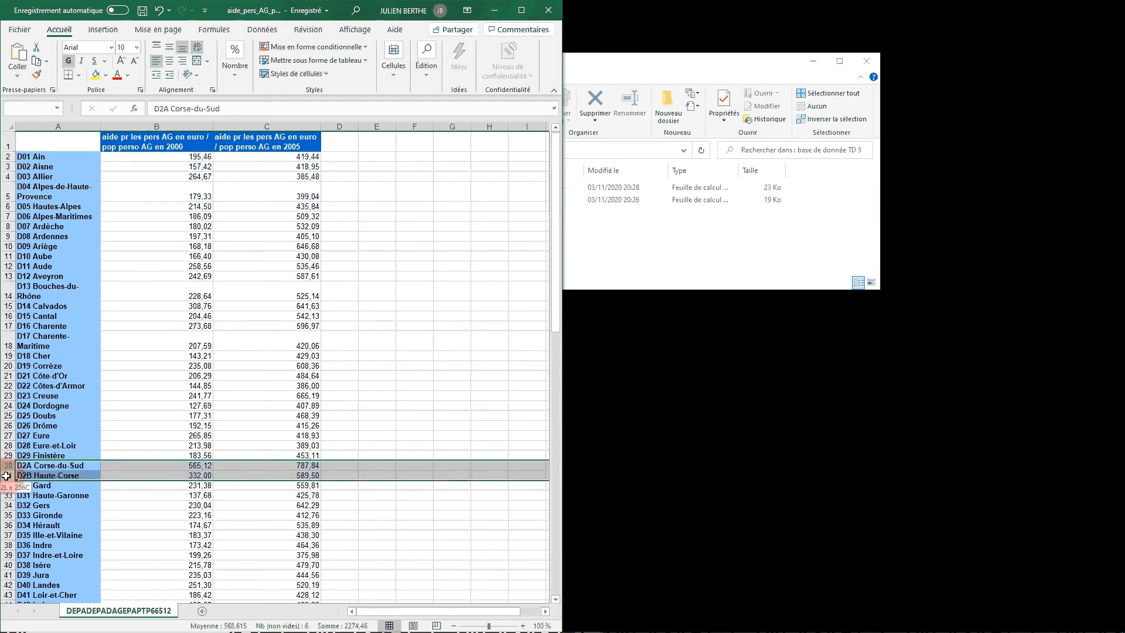
click(448, 316)
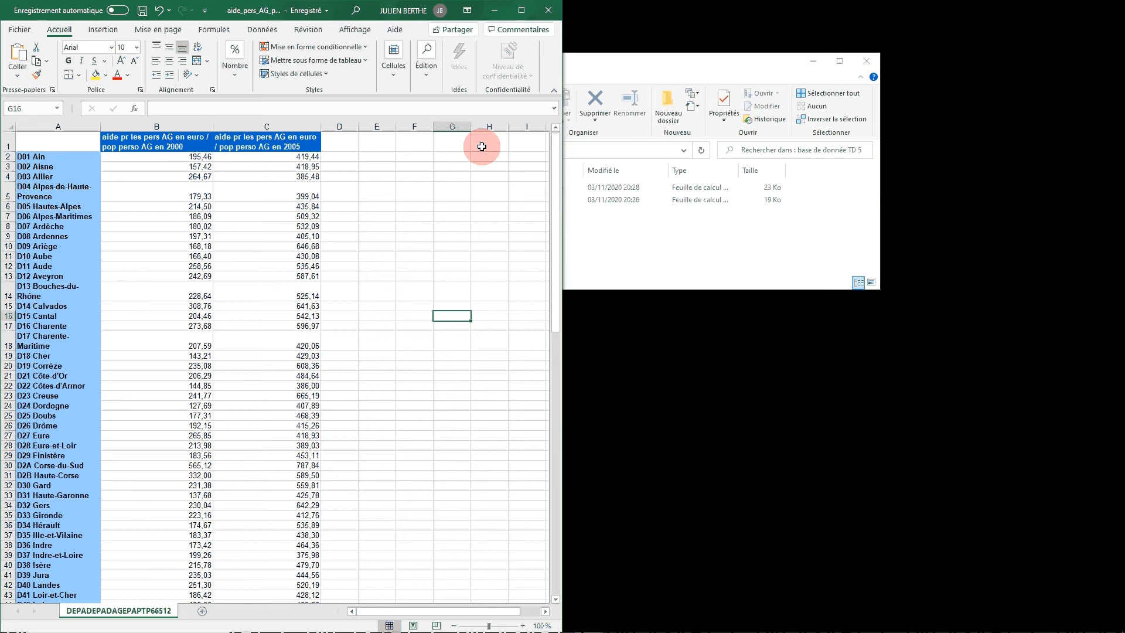
Minimize the aid workbook, open the TD 5 folder below the base de donnée TD 5 window, and enter ExemplesPhilcarto
click(496, 10)
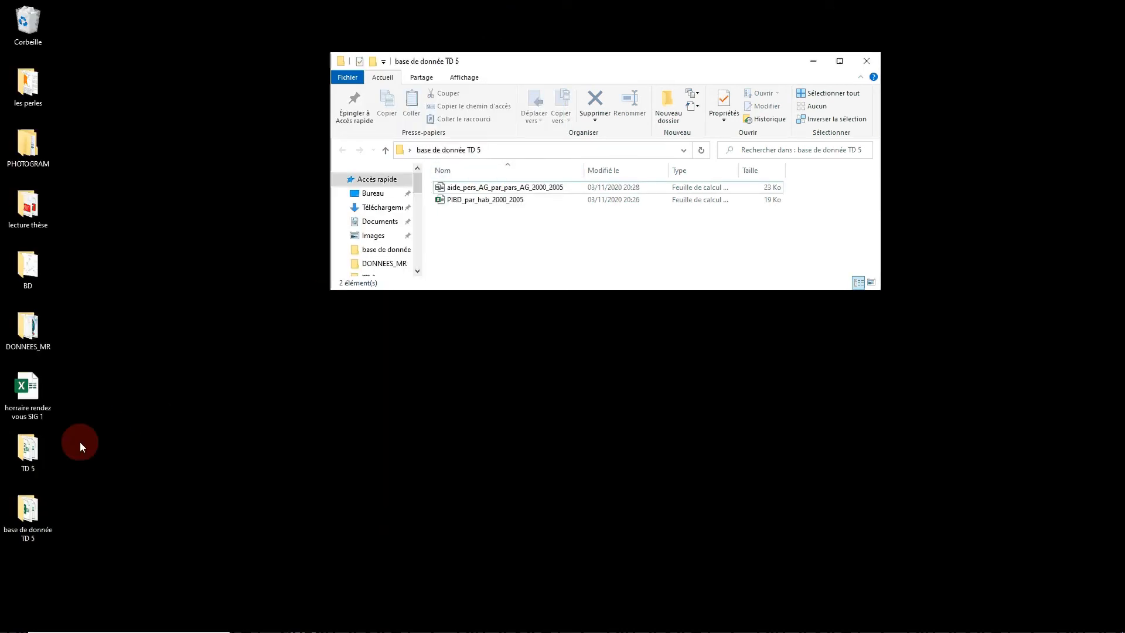
click(29, 454)
double_click(26, 456)
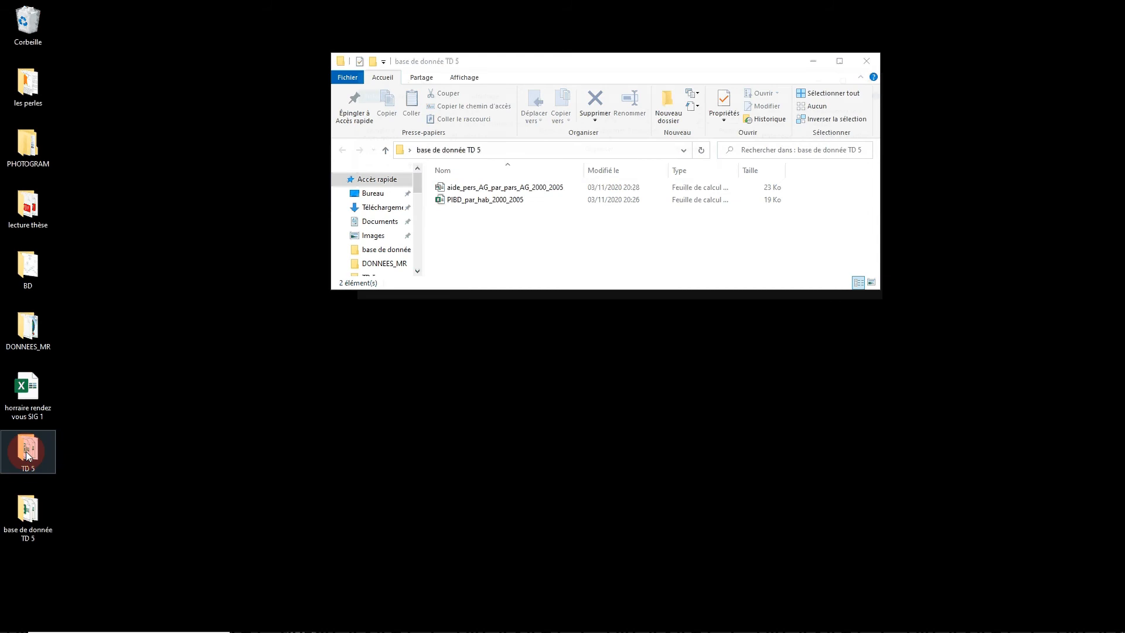
drag(494, 93, 438, 322)
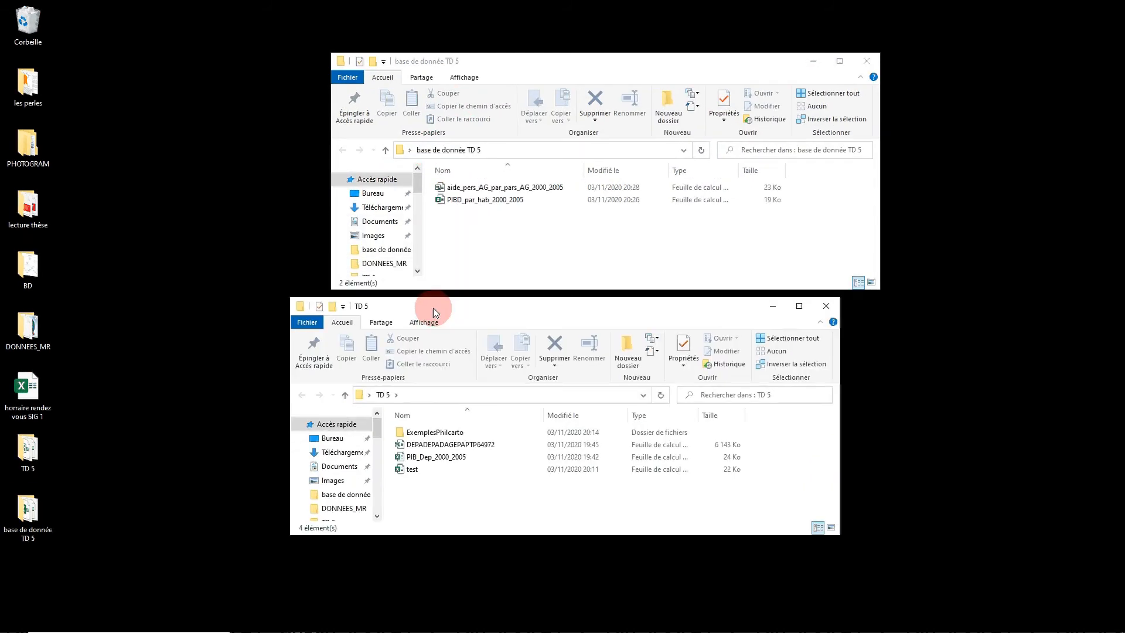
click(422, 434)
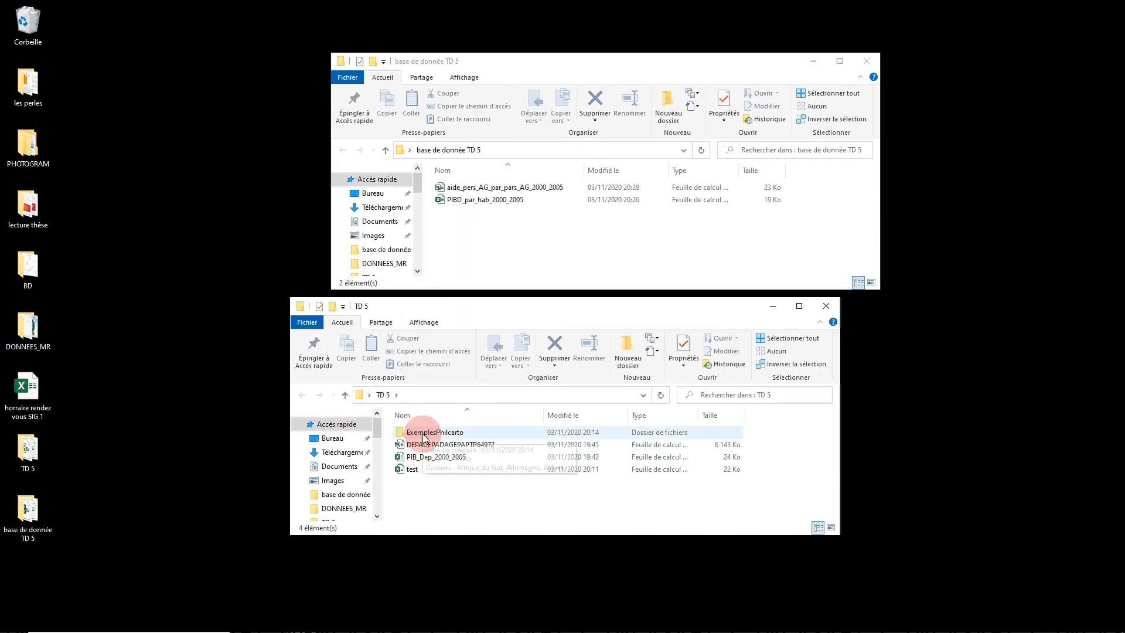
double_click(424, 436)
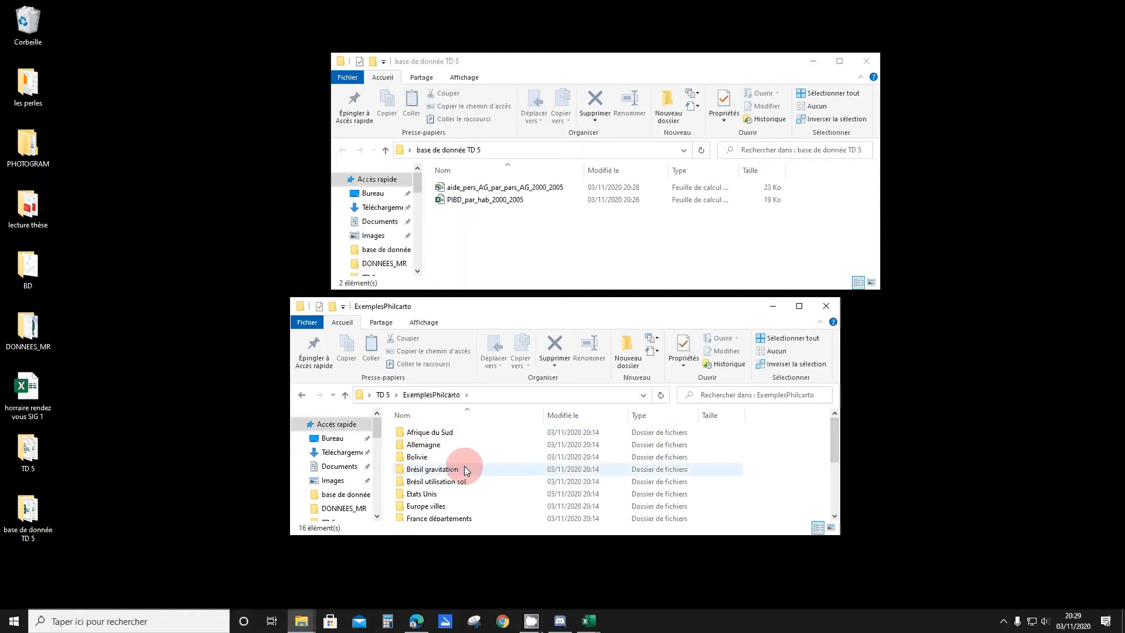
Switch to the web browser and try to load philcarto.free.fr/01_bienvenue/01_bienvenue.htm
click(502, 622)
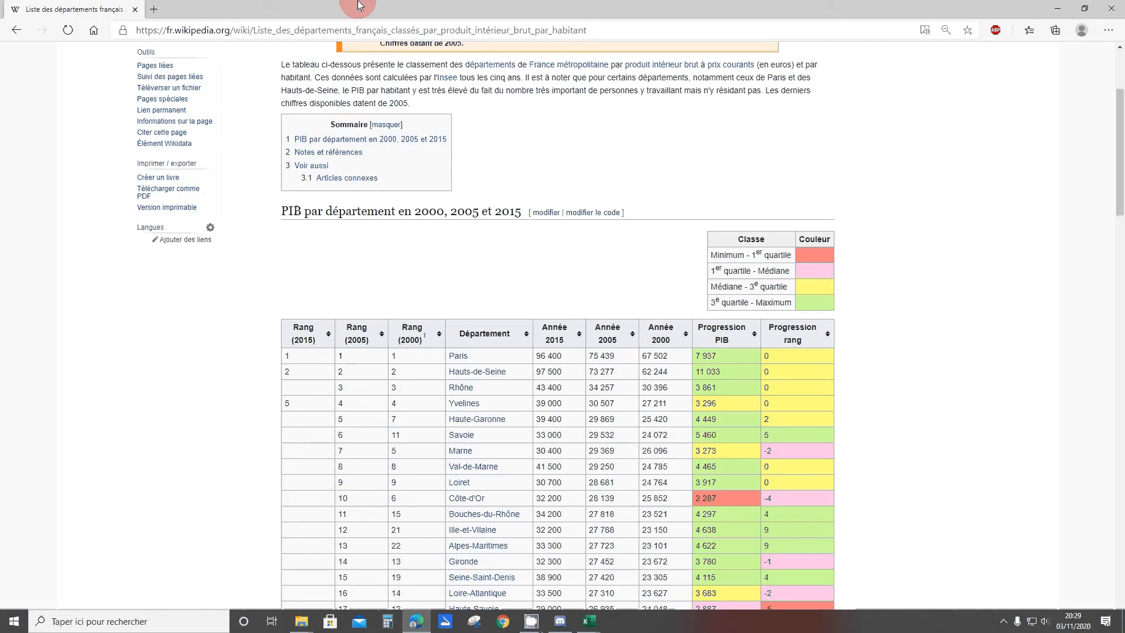
click(148, 29)
text(philcarto.free.fr/01_bienvenue/01_bienvenue.htm)
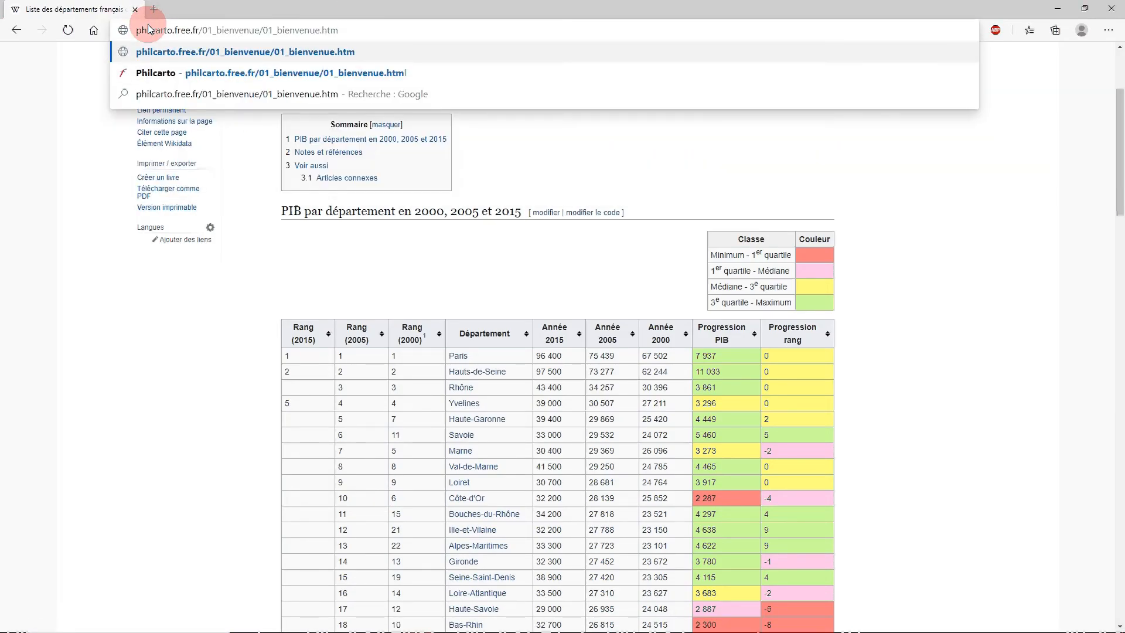
key(Return)
Search Google for philcarto and open the philcarto.free.fr home page from the results
click(226, 30)
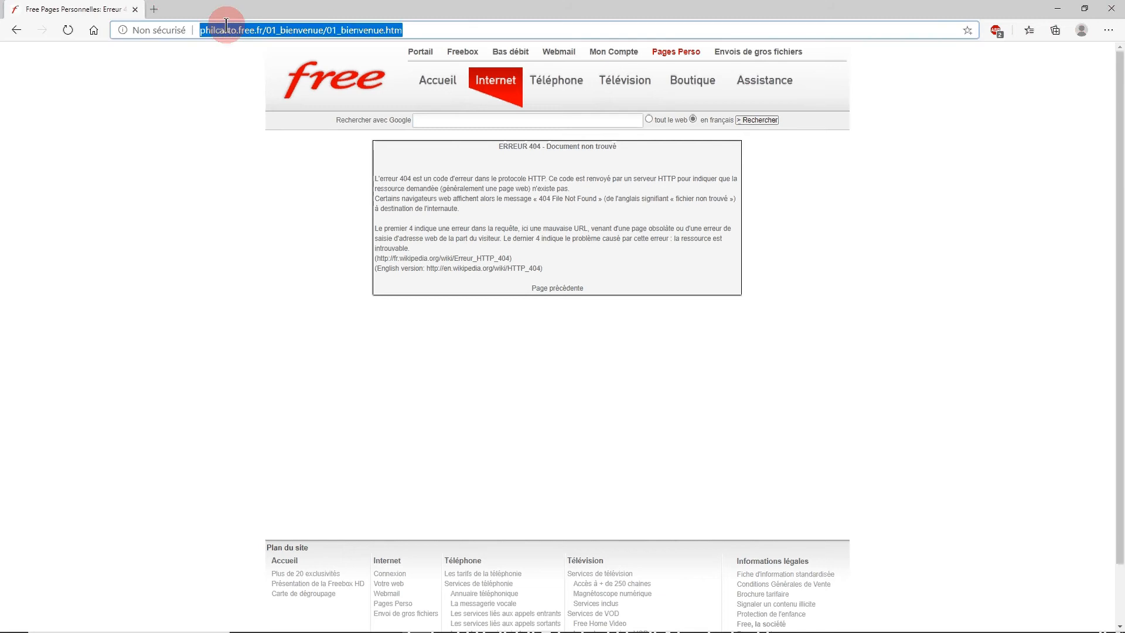
text(philcarto)
key(Return)
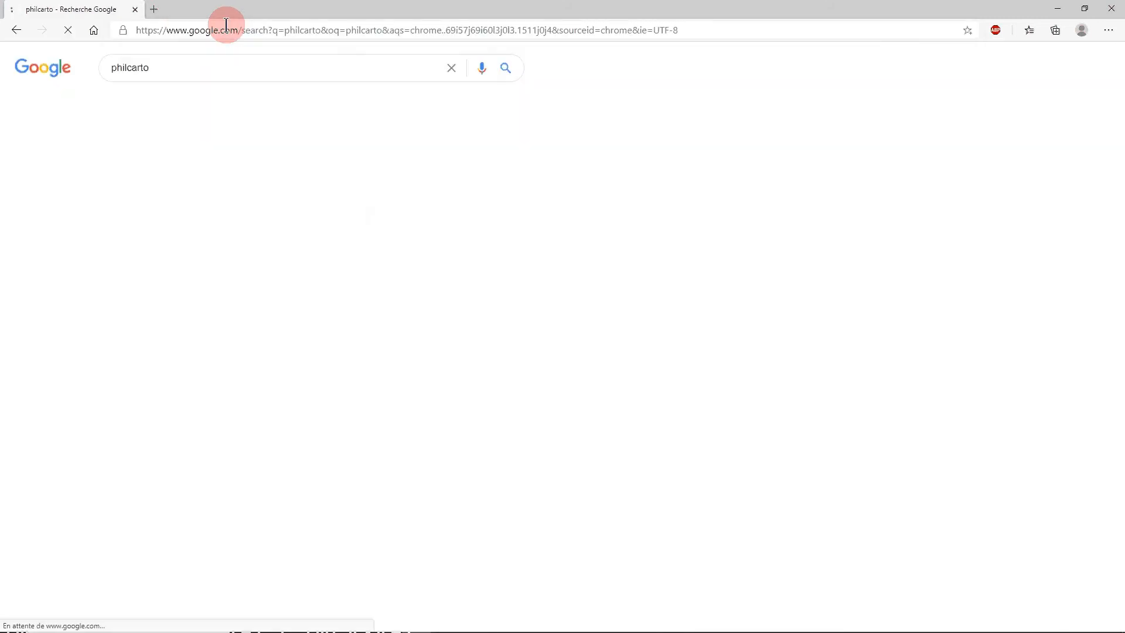
click(75, 168)
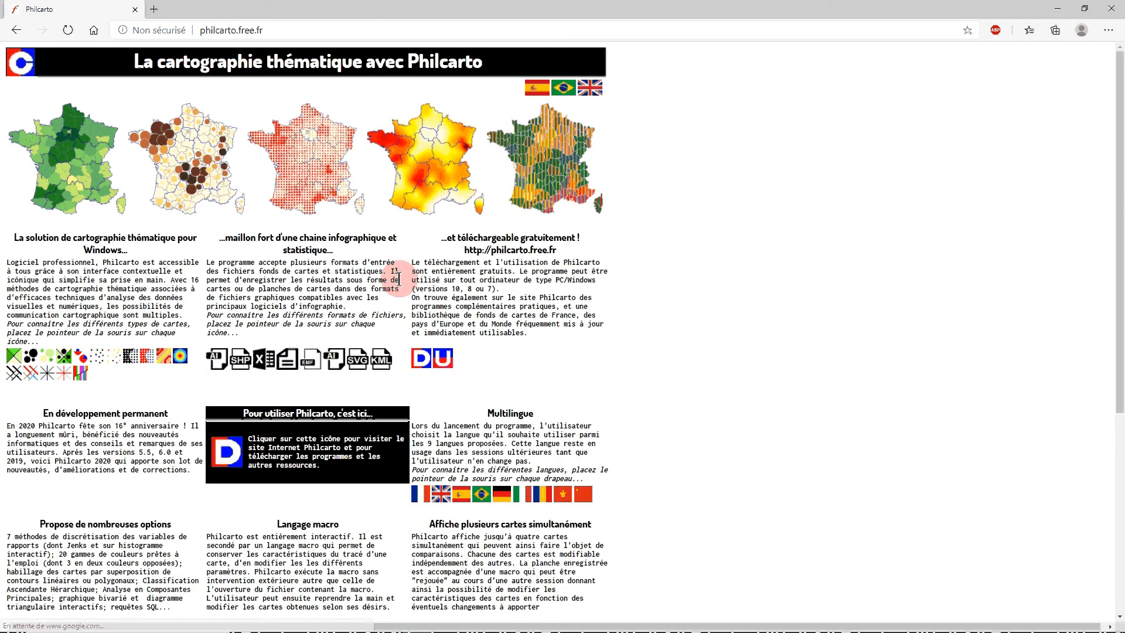
Enter the Philcarto site, download the Exemples pour Philcarto 5.5 archive from its documentation, and open the archive
click(227, 451)
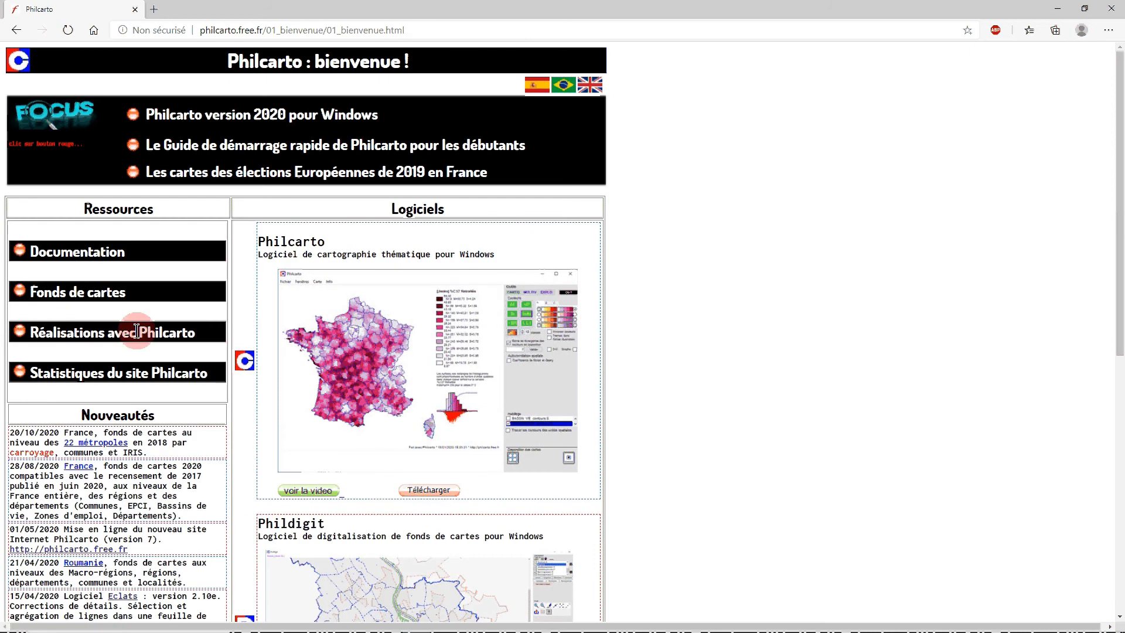
click(24, 251)
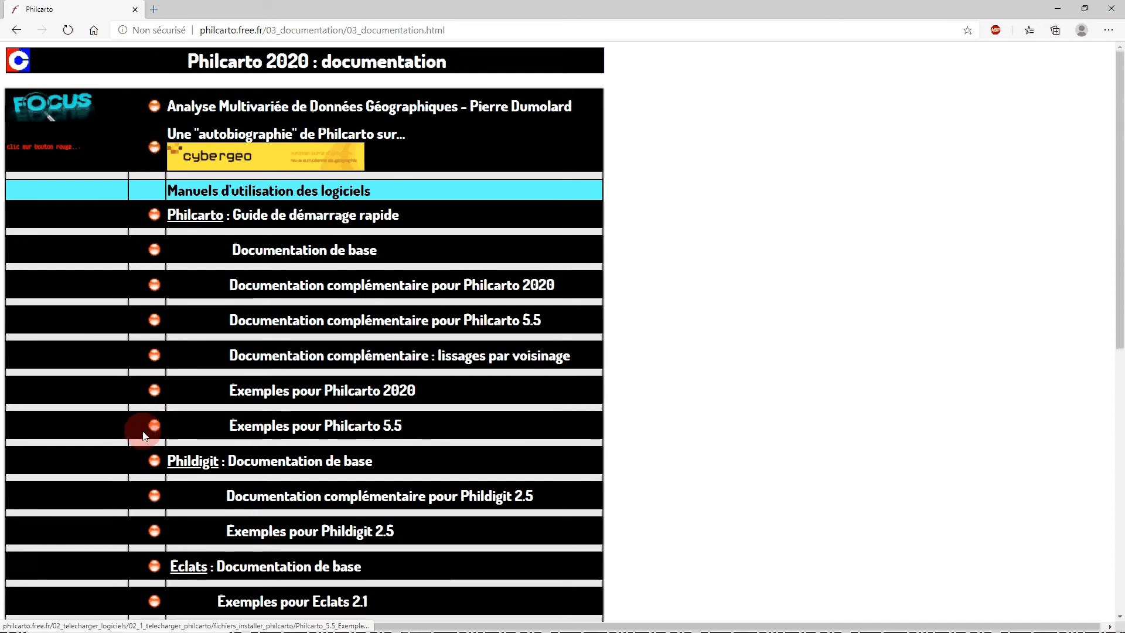
click(144, 435)
click(64, 615)
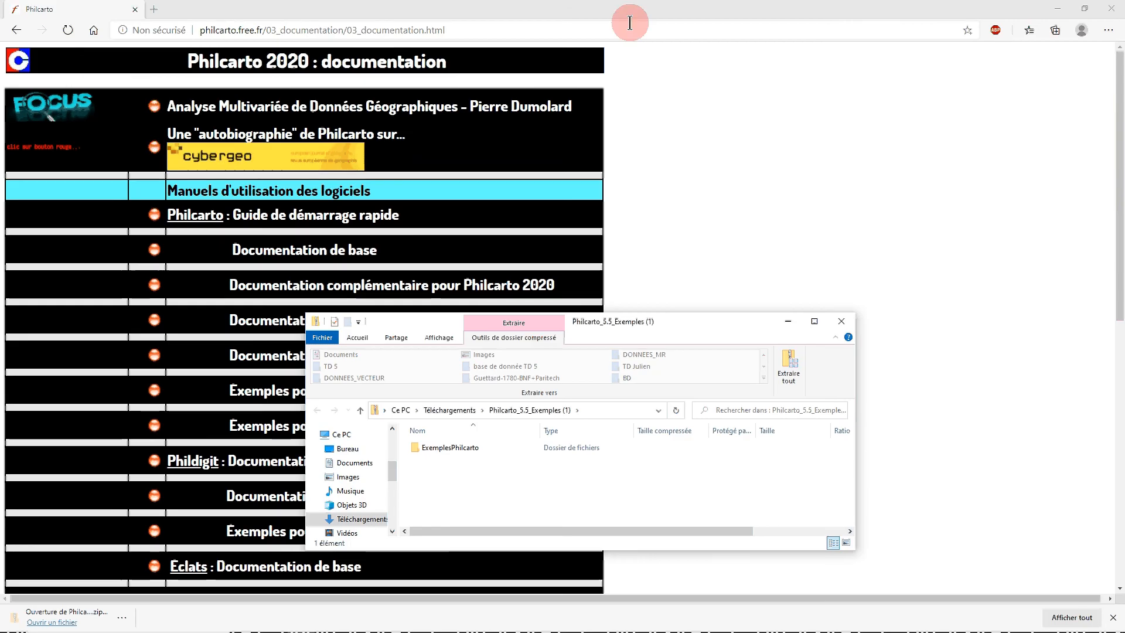
Copy the ExemplesPhilcarto folder from the archive into base de donnée TD 5, and close the archive window and the browser
drag(630, 22, 830, 66)
click(449, 447)
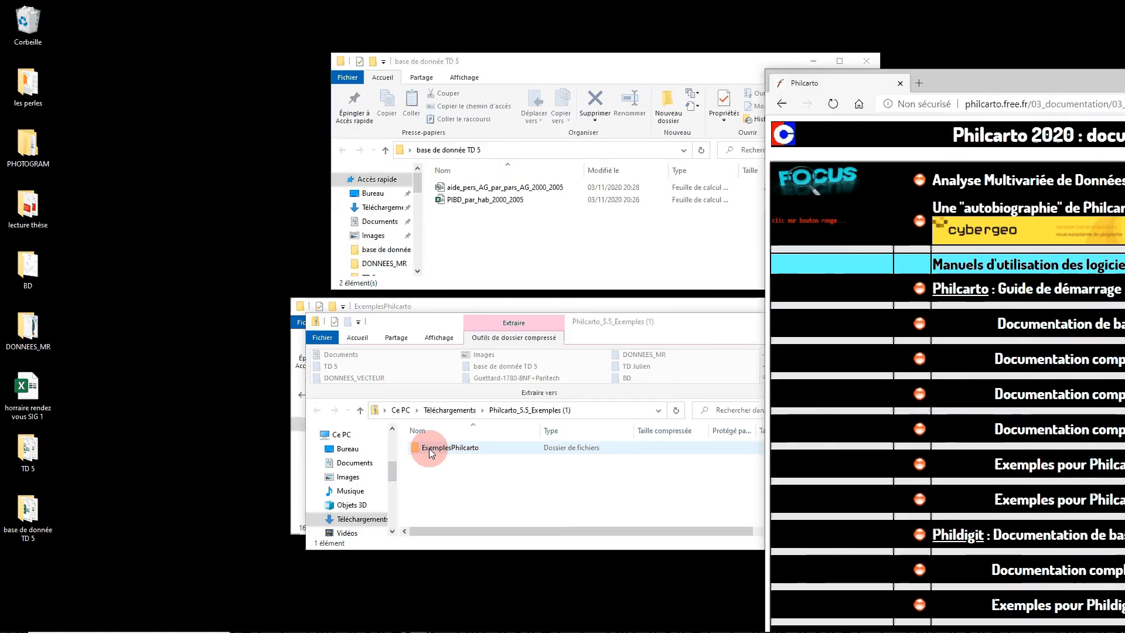
drag(430, 452, 537, 258)
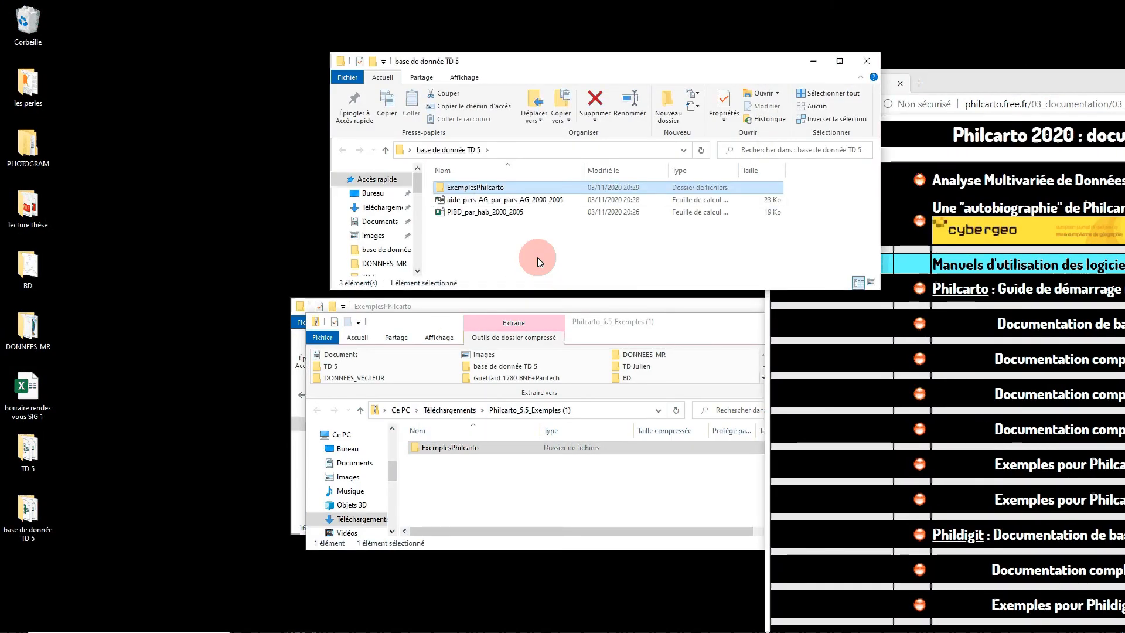
click(609, 327)
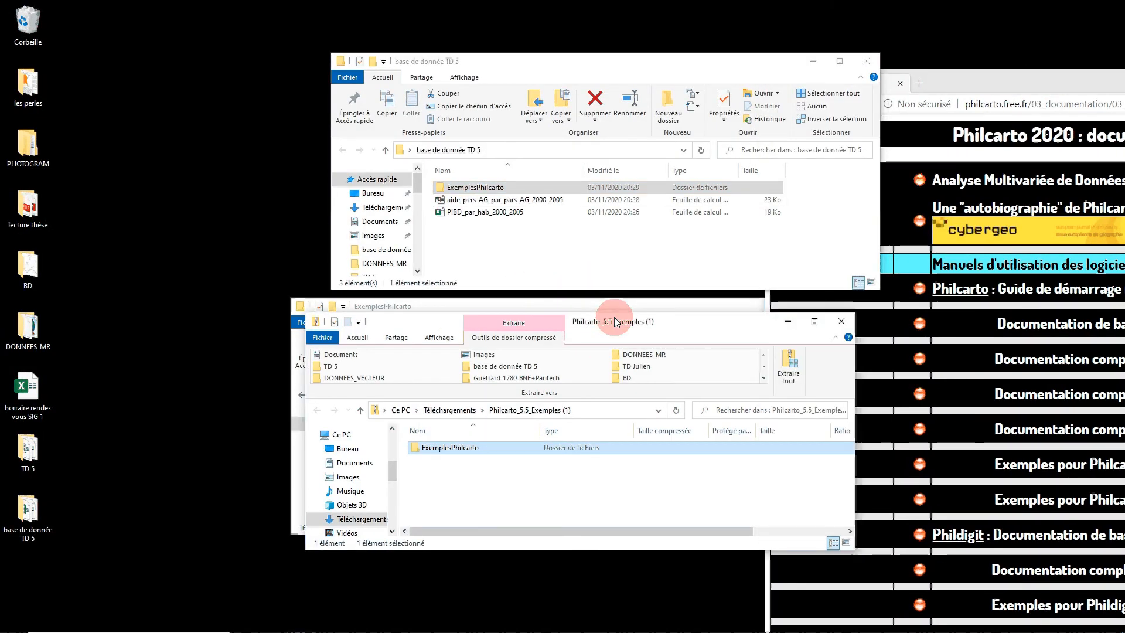
click(841, 321)
click(1029, 47)
click(542, 170)
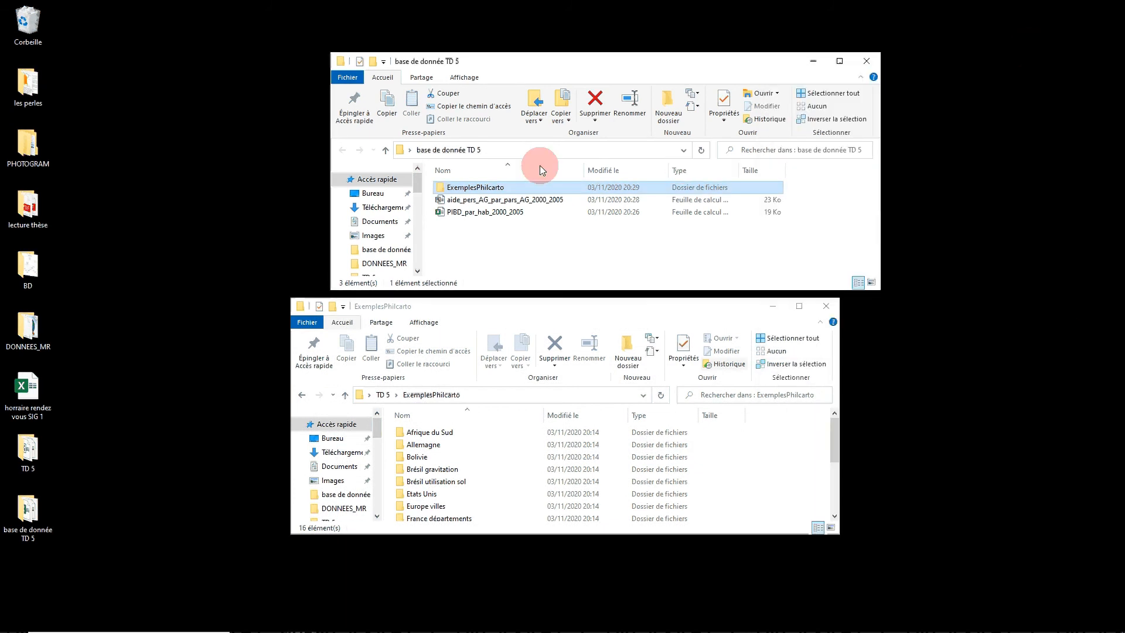
Open the France data départements workbook from the France départements folder inside the copied ExemplesPhilcarto folder
double_click(452, 187)
scroll(502, 230, down, 1)
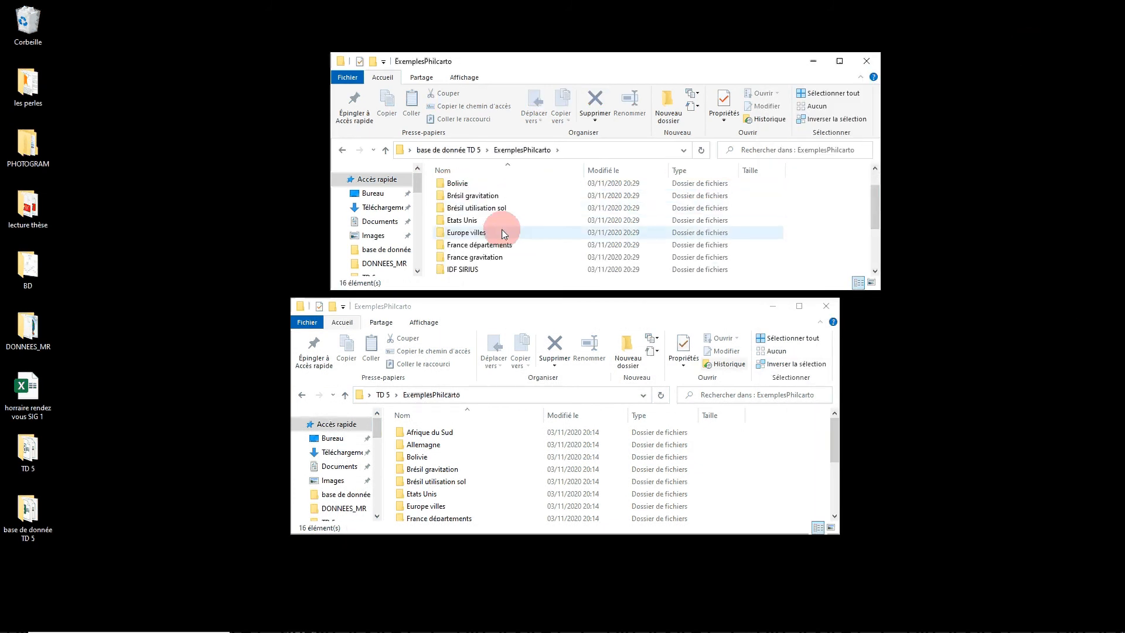
double_click(503, 240)
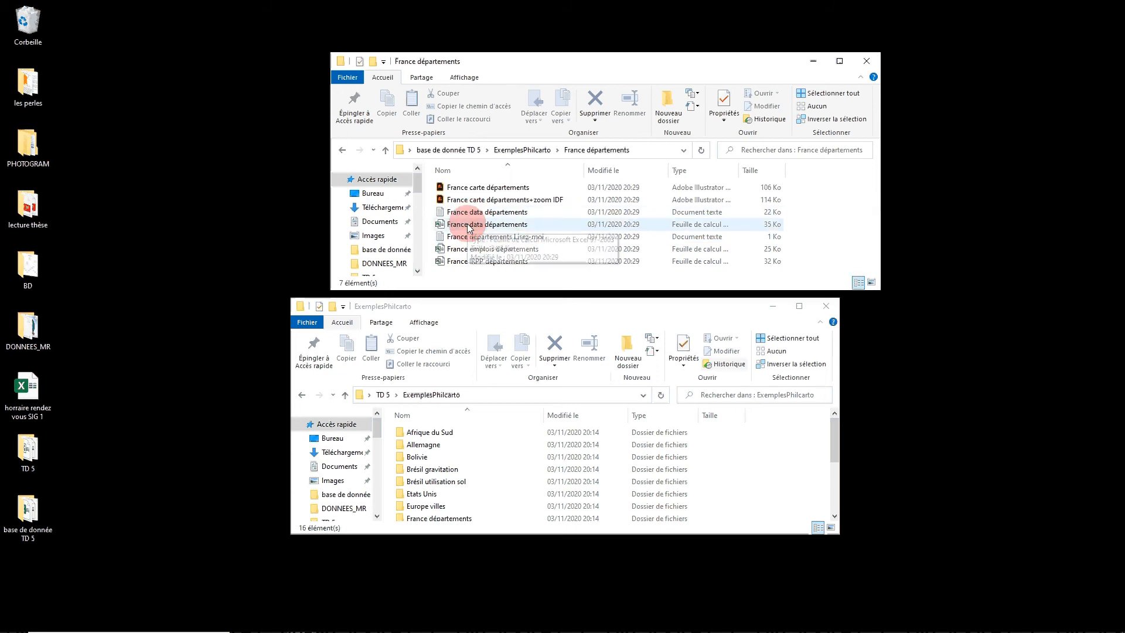
double_click(469, 226)
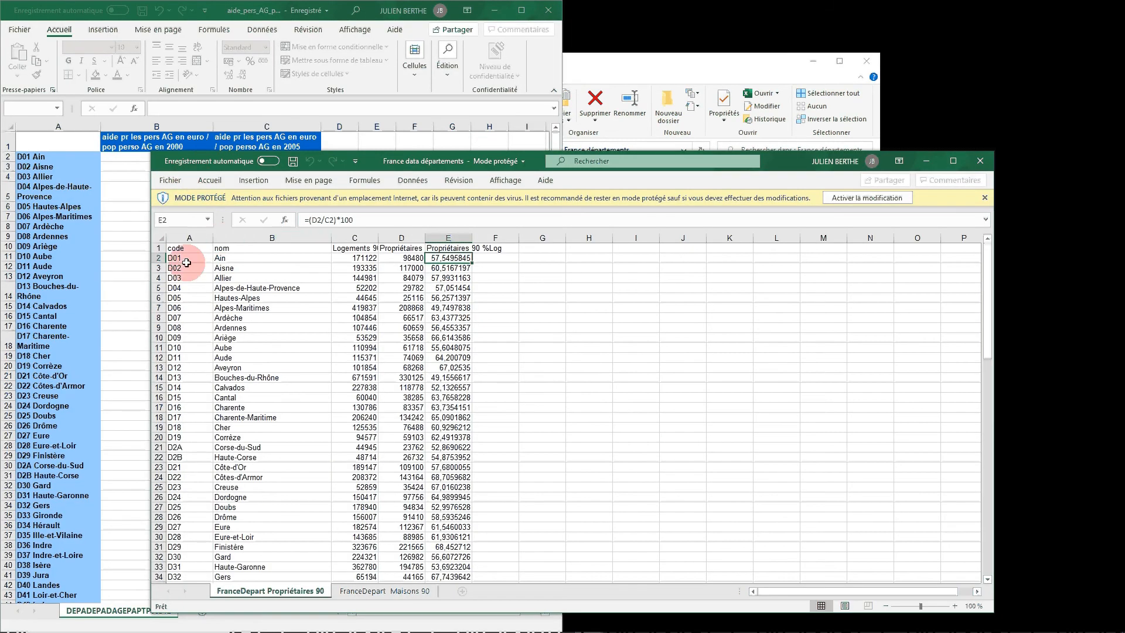
Look at the code column of France data départements and place that workbook side by side with the aid workbook
click(189, 238)
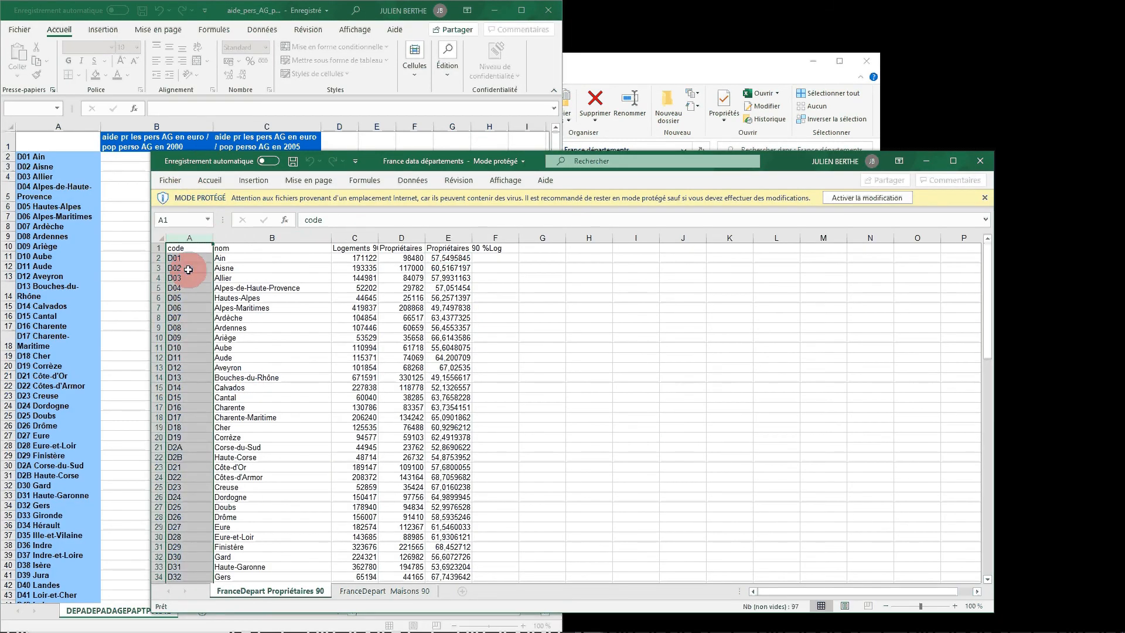
click(135, 175)
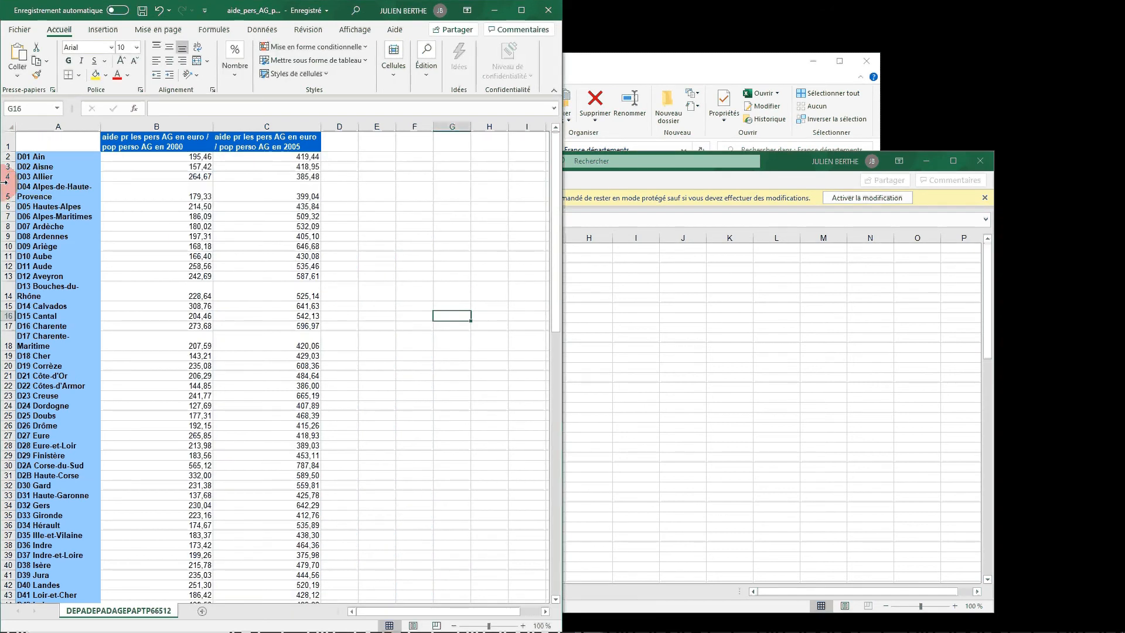
click(735, 269)
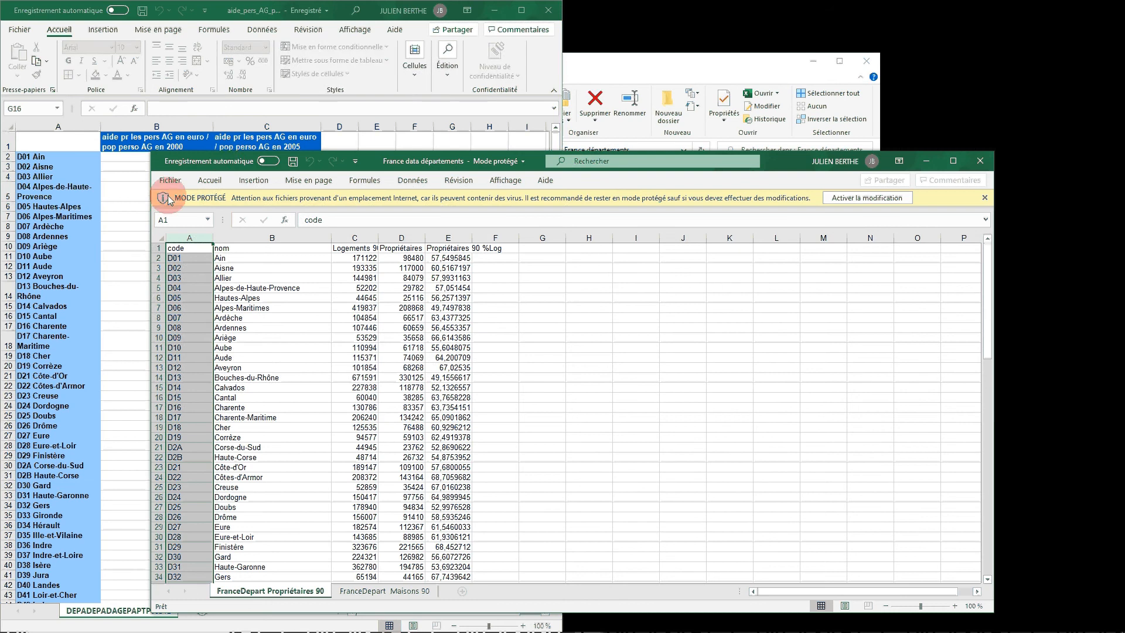
drag(533, 161, 1122, 286)
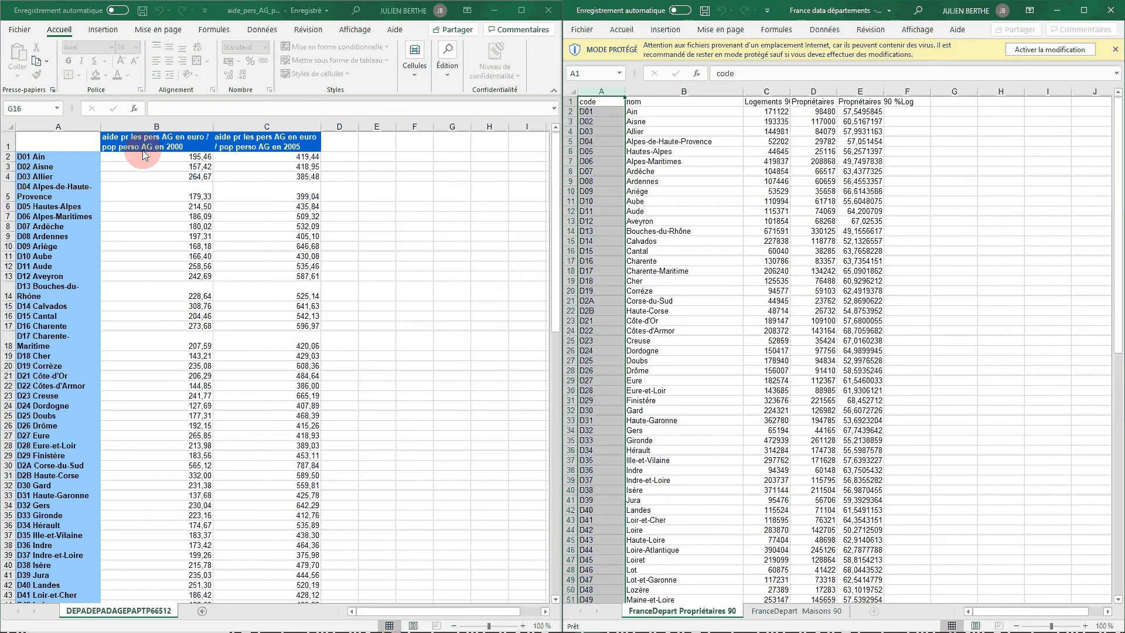
Insert an empty column before the department names in the aid workbook
click(28, 157)
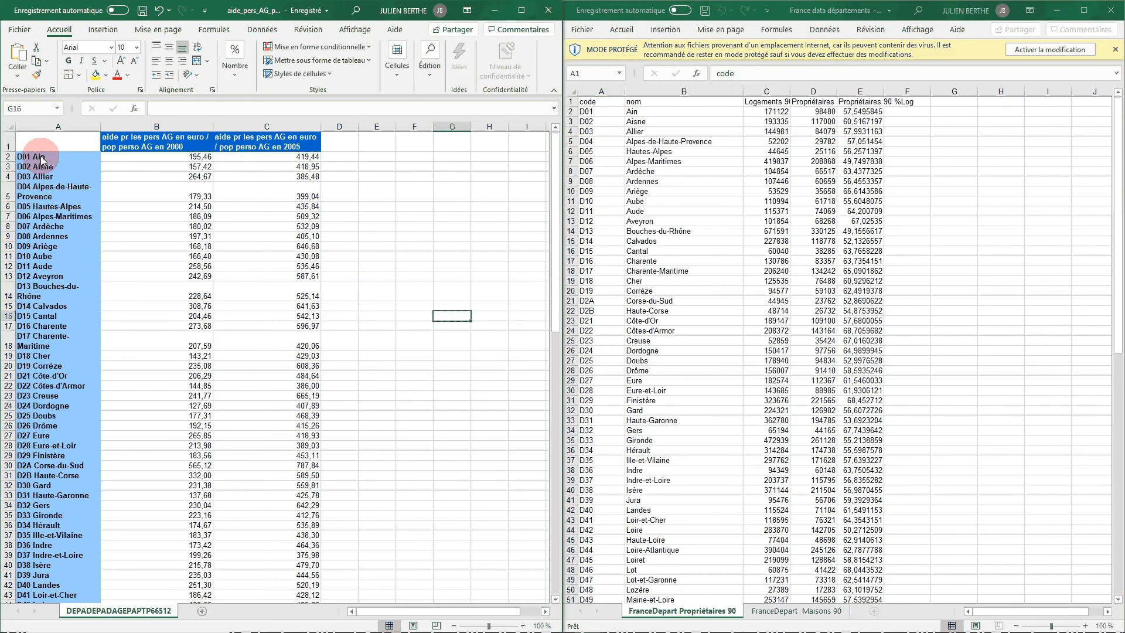
right_click(57, 127)
click(113, 231)
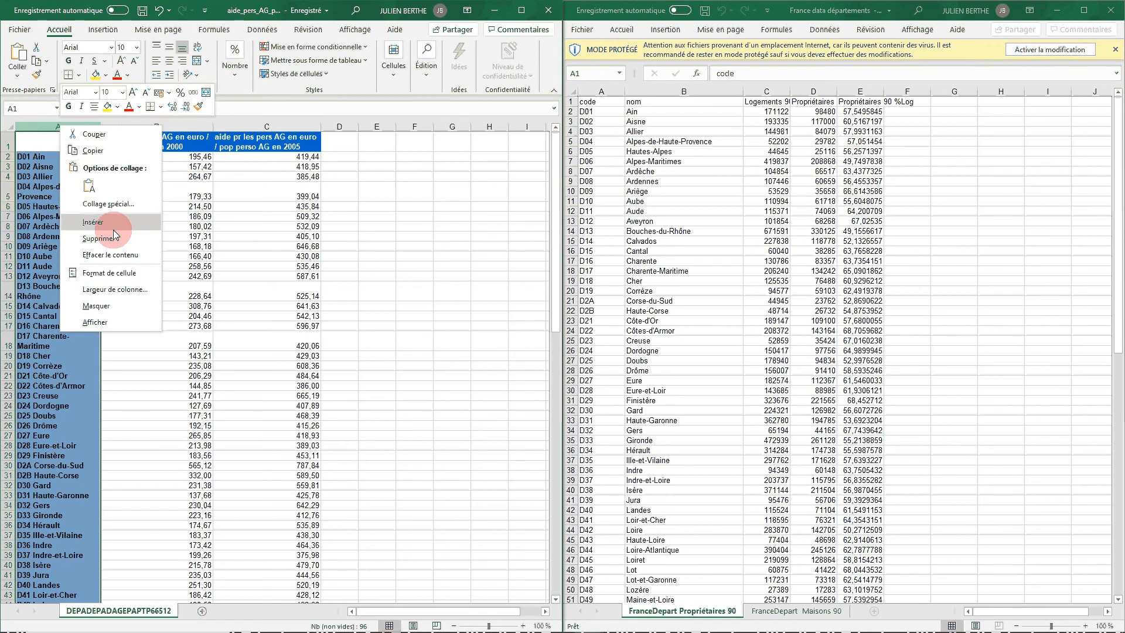
click(75, 165)
click(62, 156)
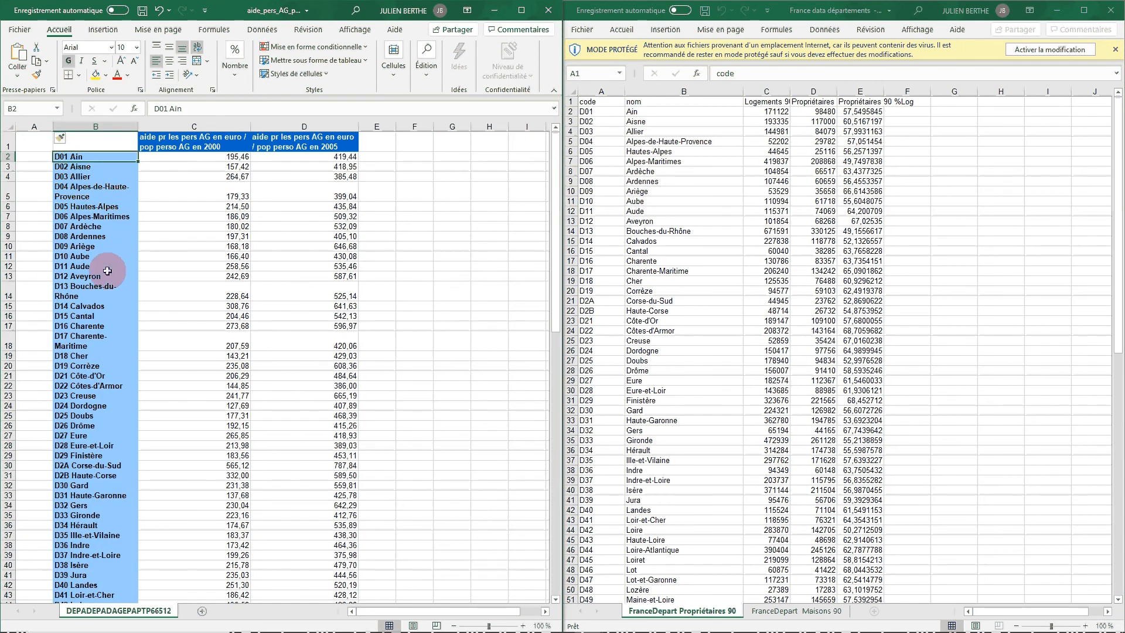
Enable editing in France data départements and place it side by side with the aid workbook again
click(601, 92)
click(1040, 49)
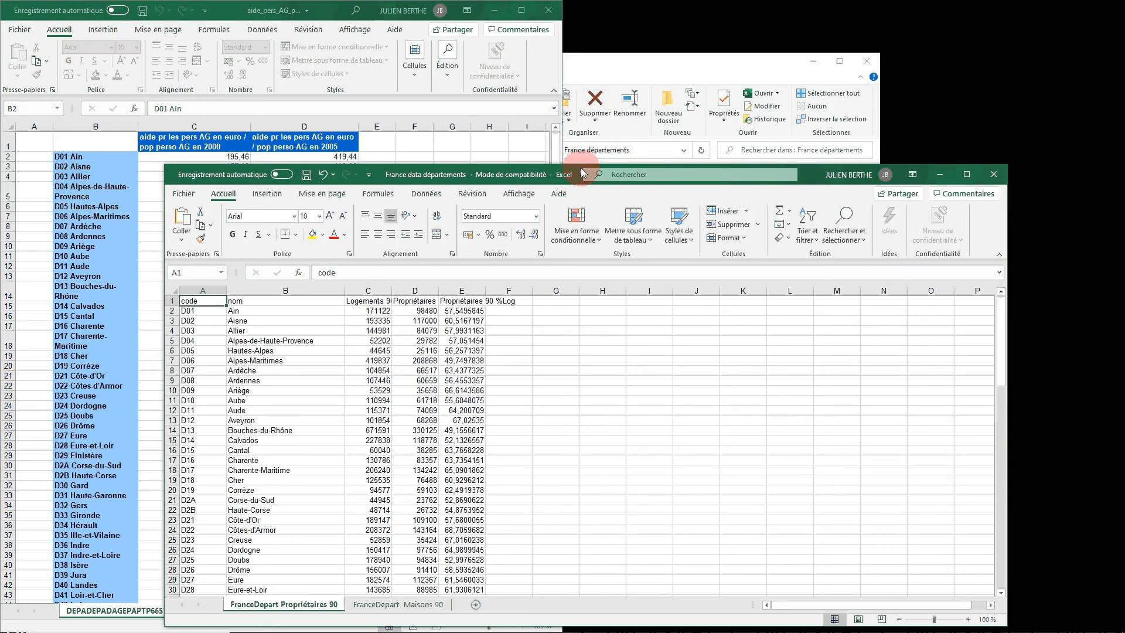
drag(578, 173, 1124, 203)
Try to transfer the whole code column to the aid workbook, deleting the empty column A and inserting it again
click(597, 126)
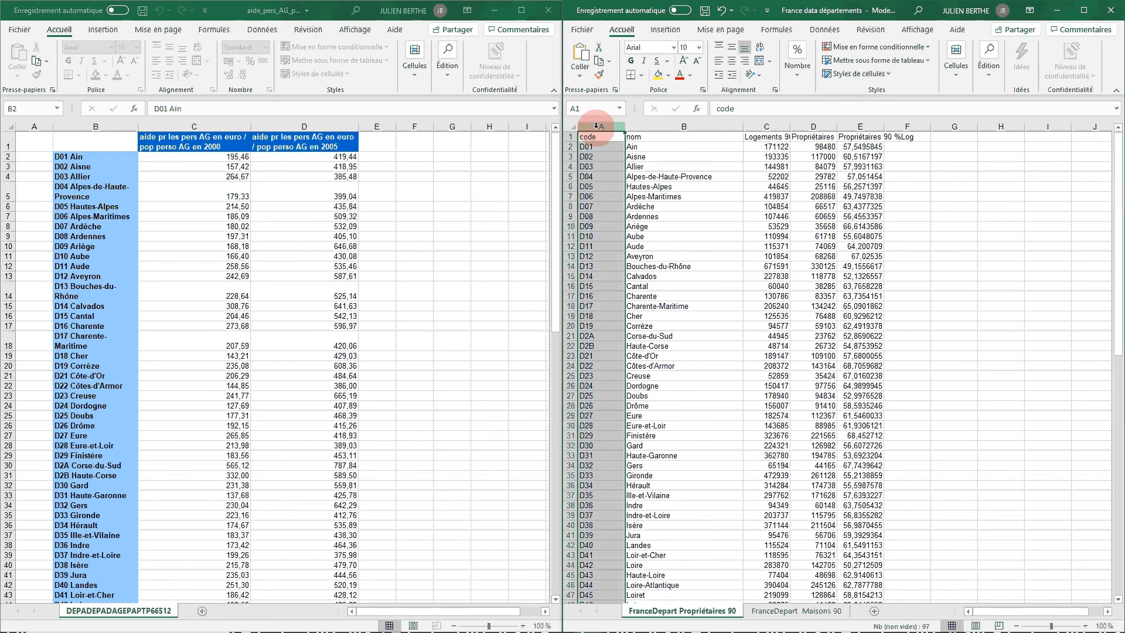
key(ctrl+c)
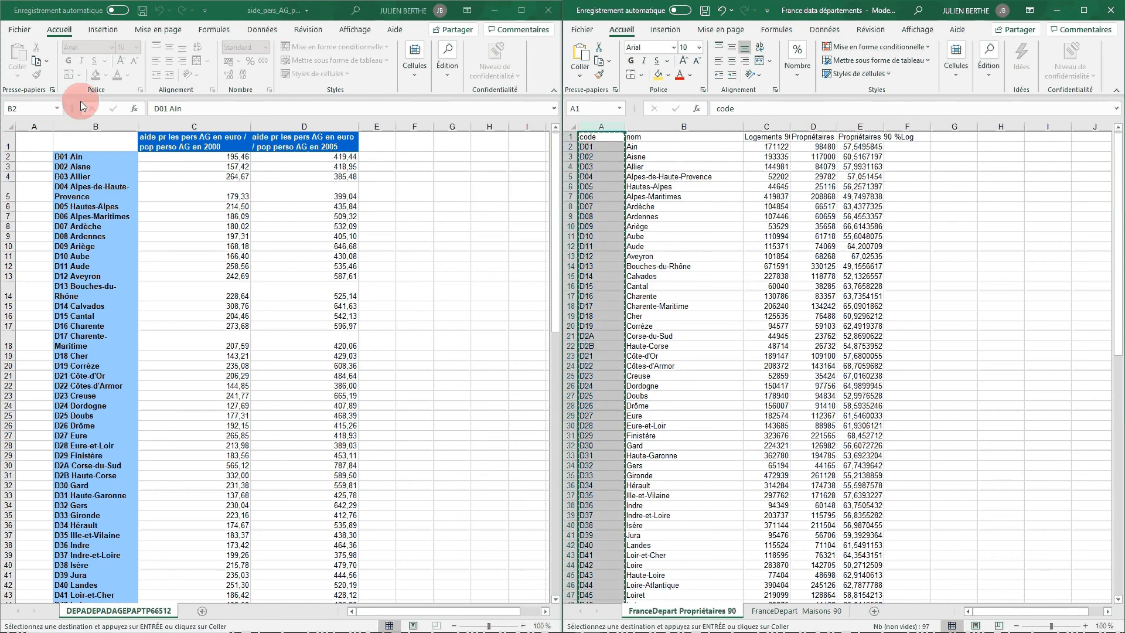
right_click(33, 126)
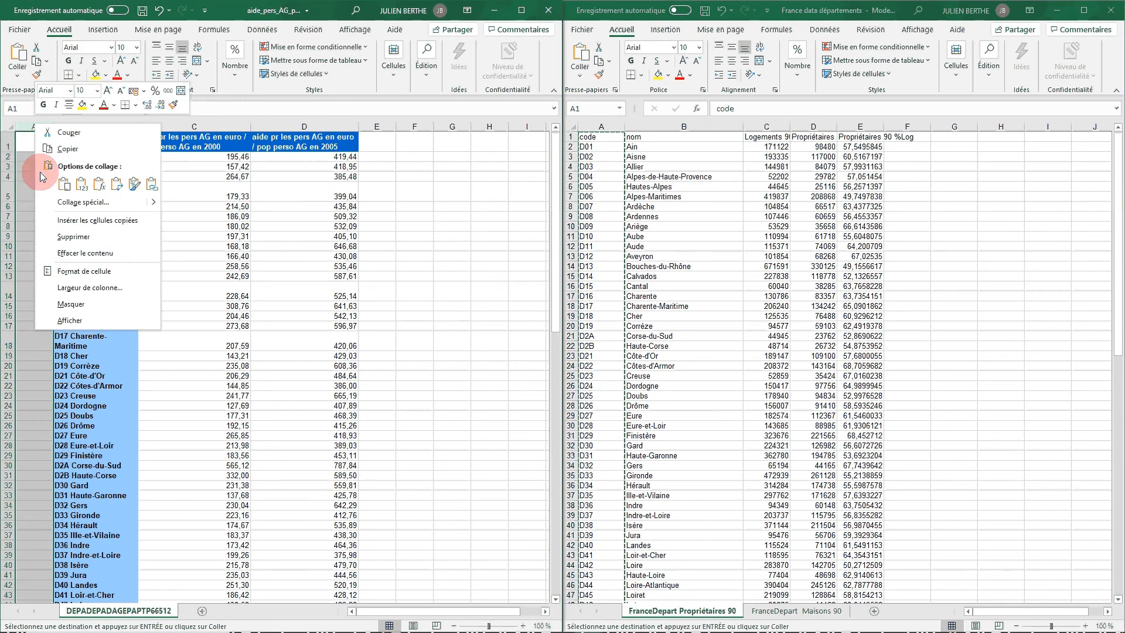
click(57, 237)
right_click(32, 122)
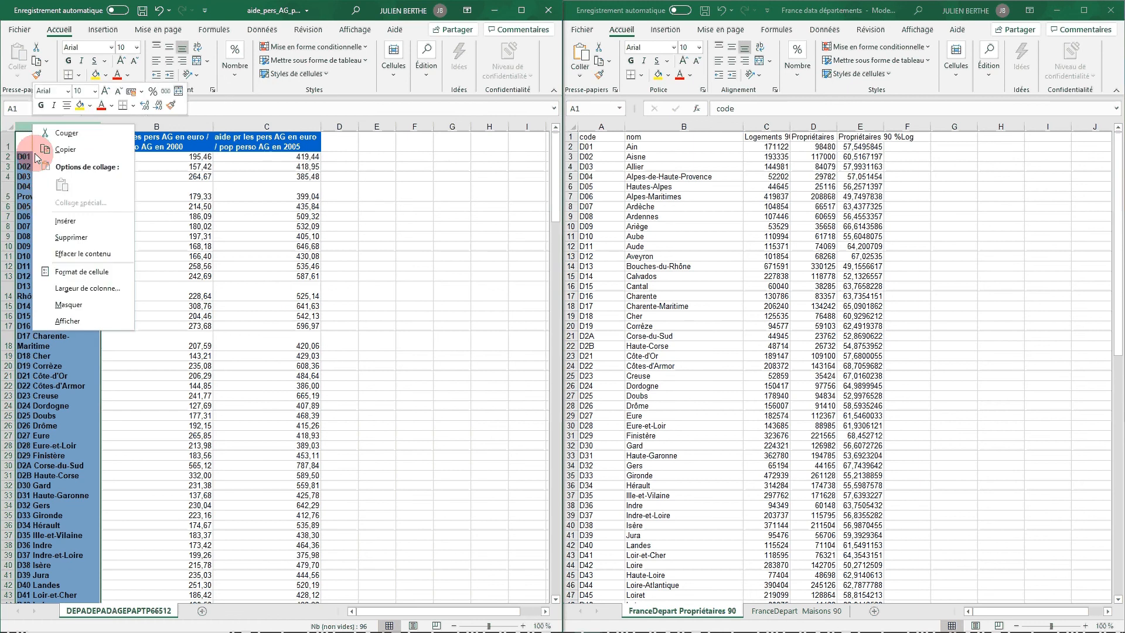
click(69, 221)
click(46, 157)
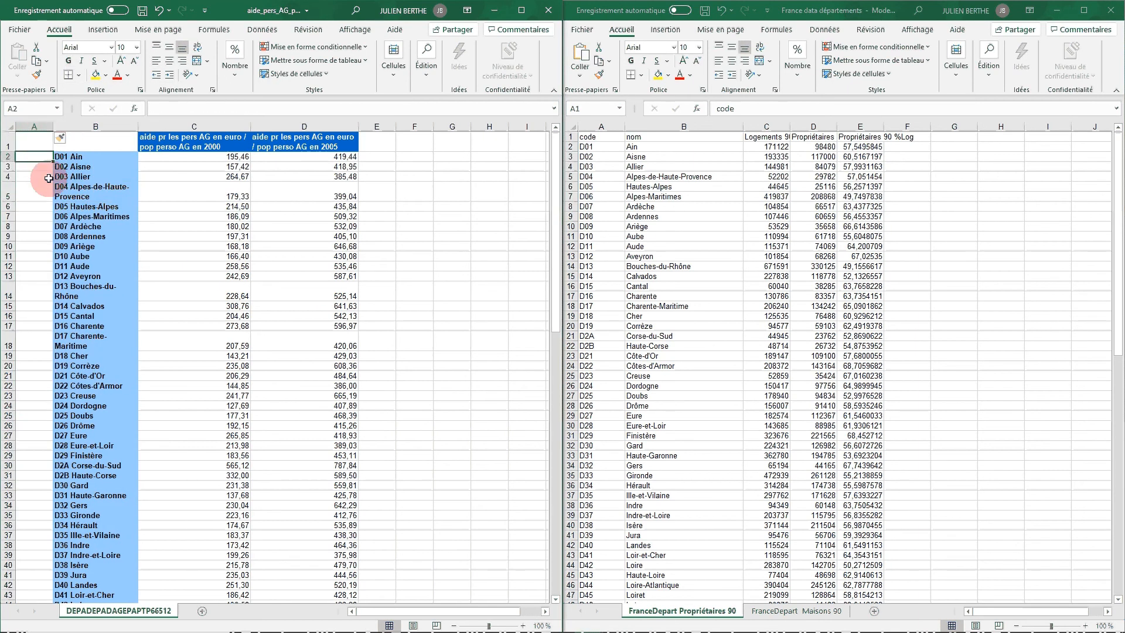
Copy the code cells A1 to A97 from France data départements and paste them into the aid workbook from A1
click(586, 125)
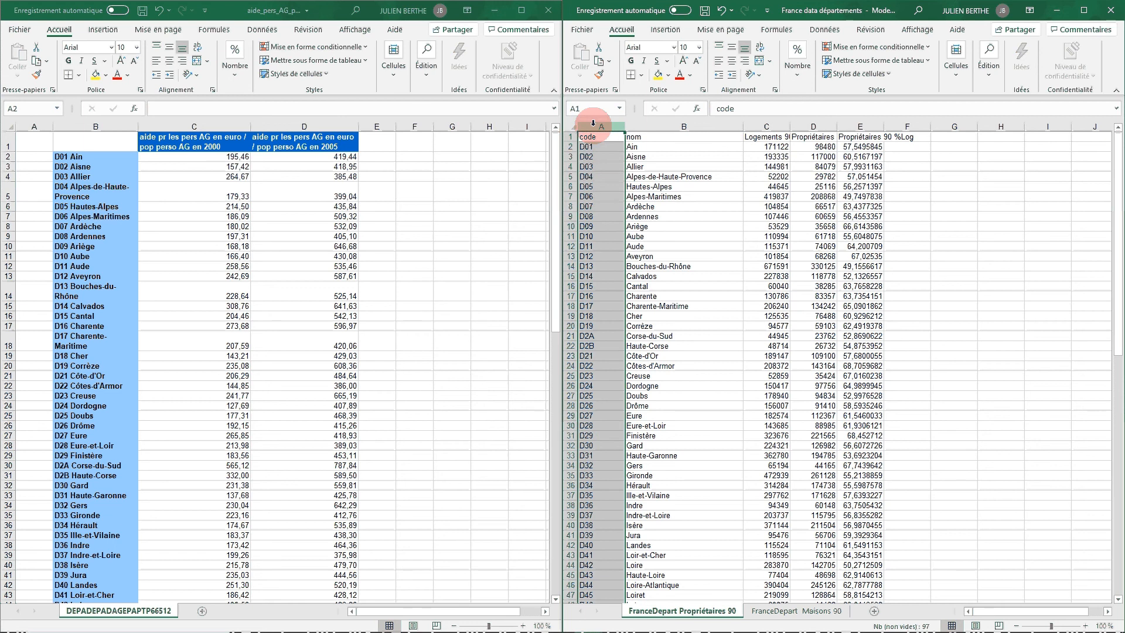
right_click(586, 125)
click(575, 175)
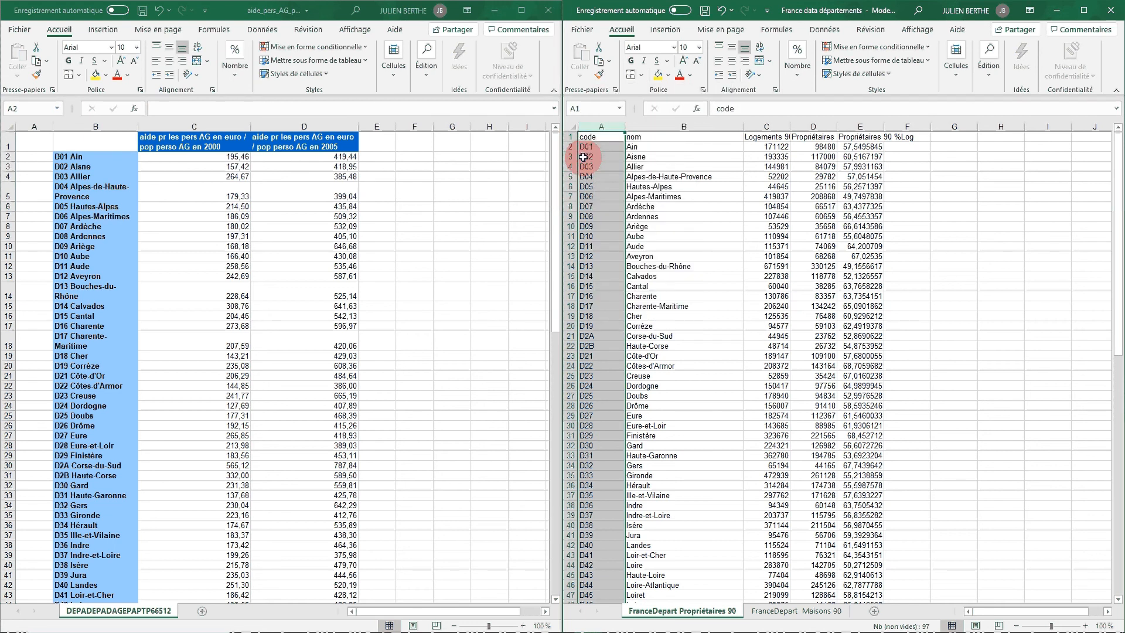
click(587, 140)
drag(590, 137, 607, 585)
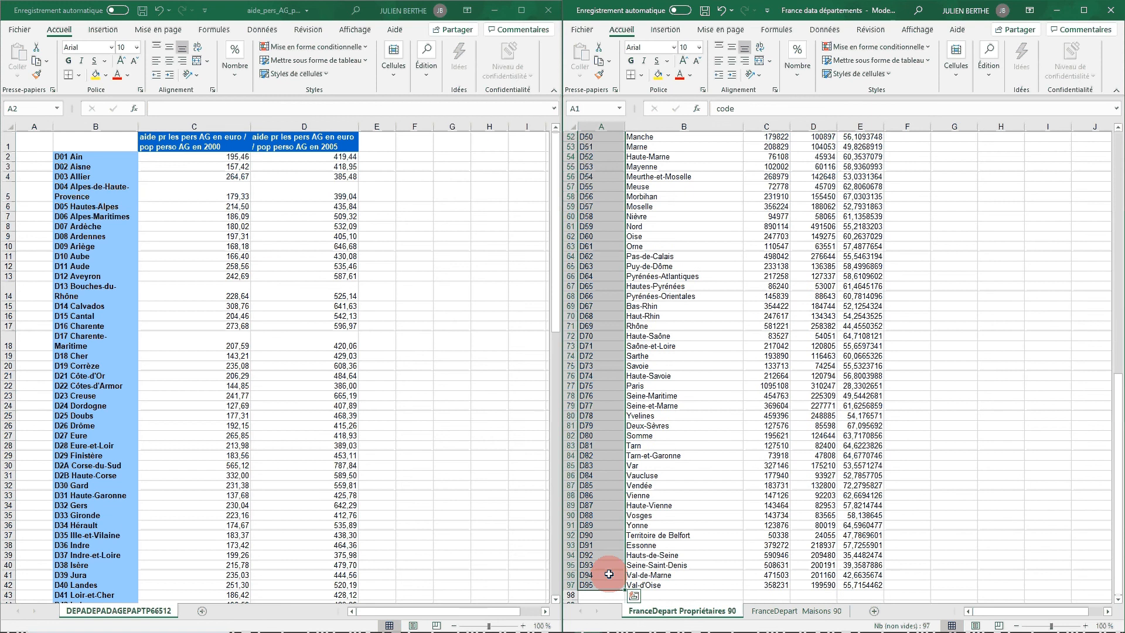
key(ctrl+c)
click(23, 146)
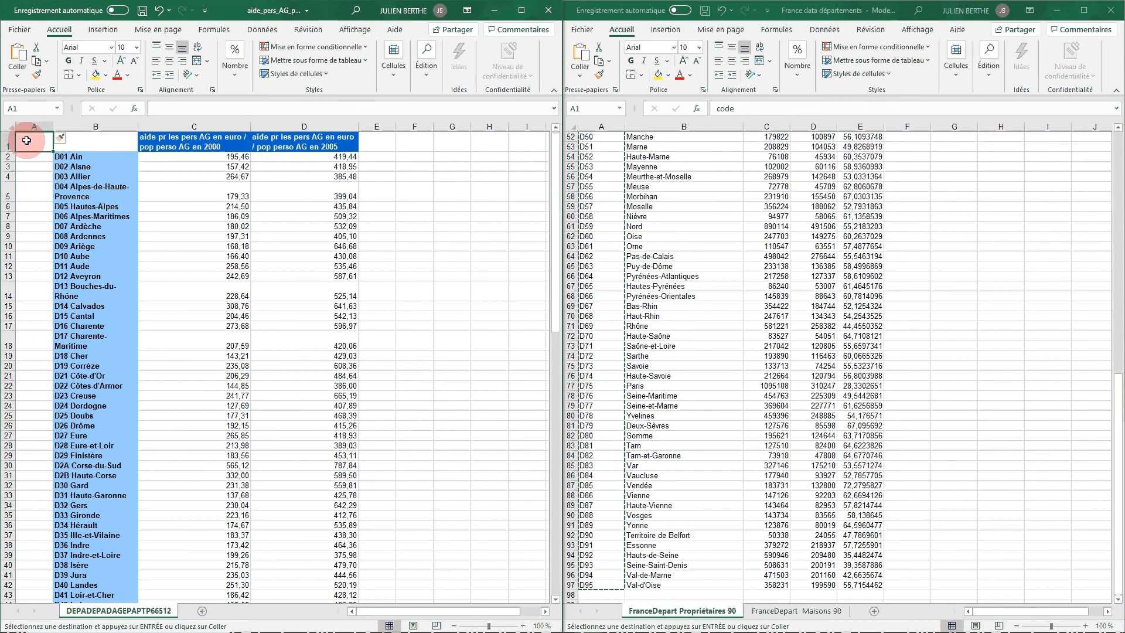
key(ctrl+v)
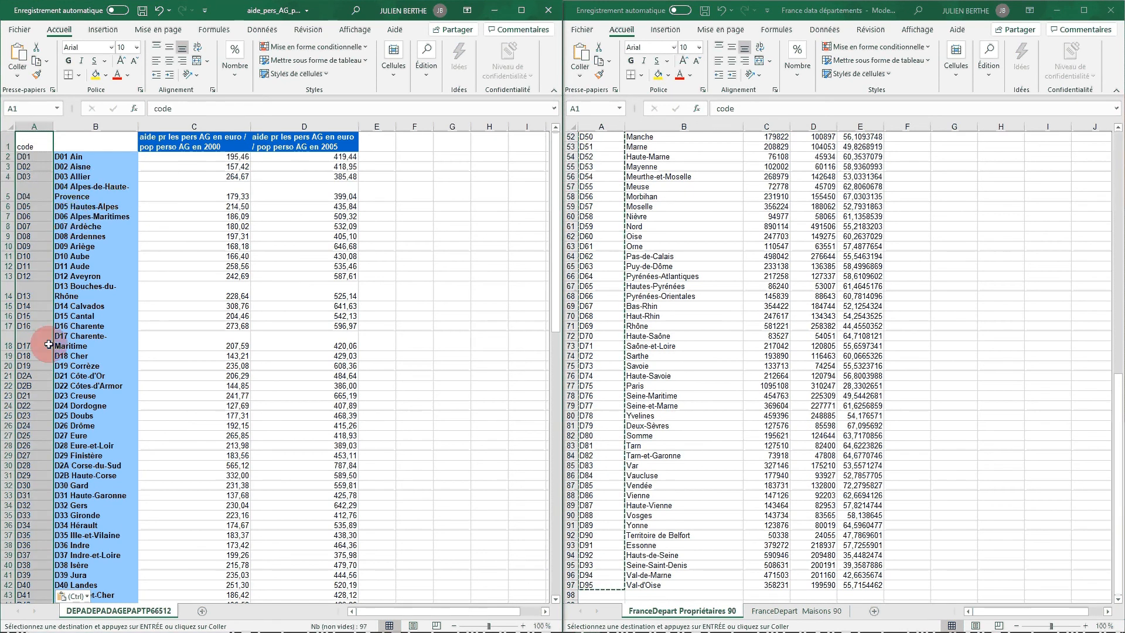
Compare the rows coded D2A and D2B in the aid workbook with the Corsican department rows in France data départements
scroll(79, 311, down, 1)
scroll(79, 312, down, 2)
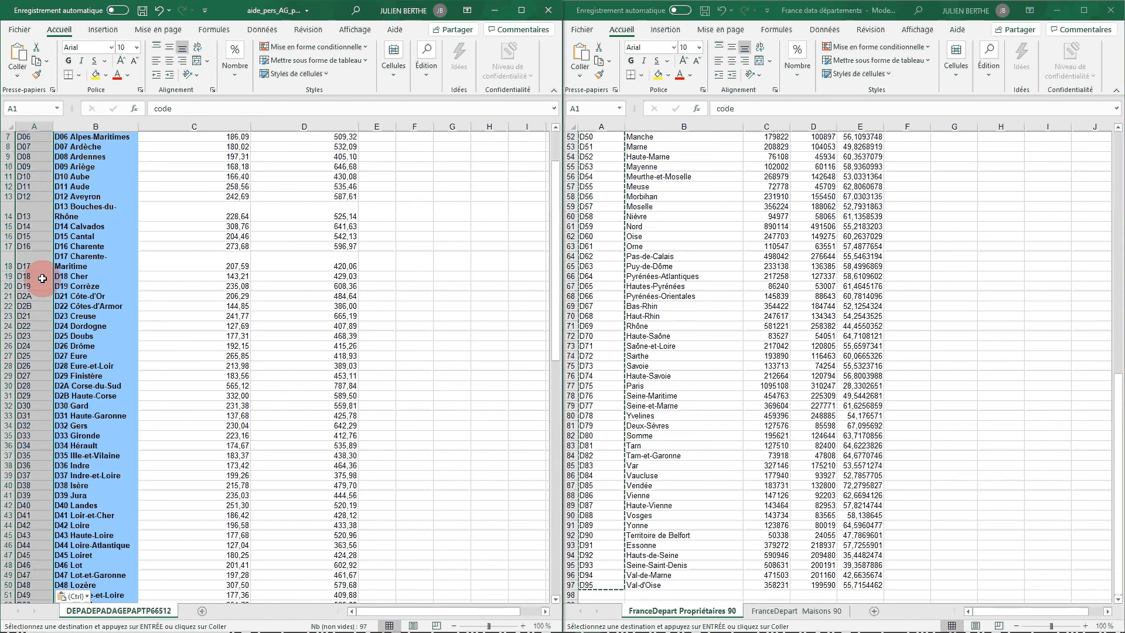
drag(5, 296, 5, 298)
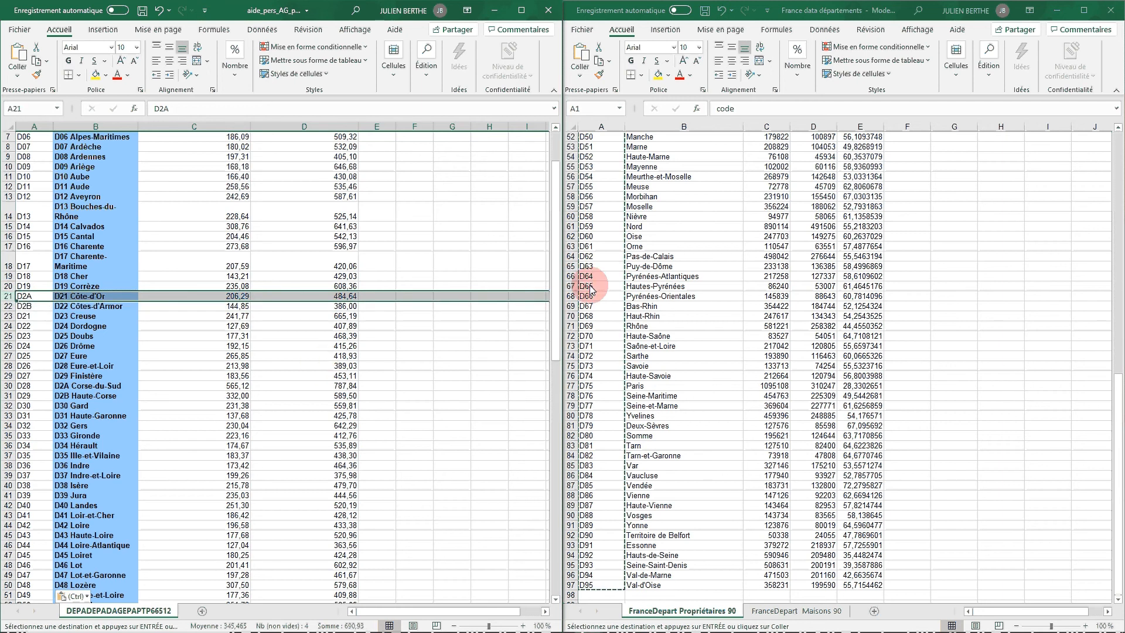
scroll(628, 299, up, 2)
click(626, 282)
scroll(625, 226, up, 6)
scroll(626, 226, up, 5)
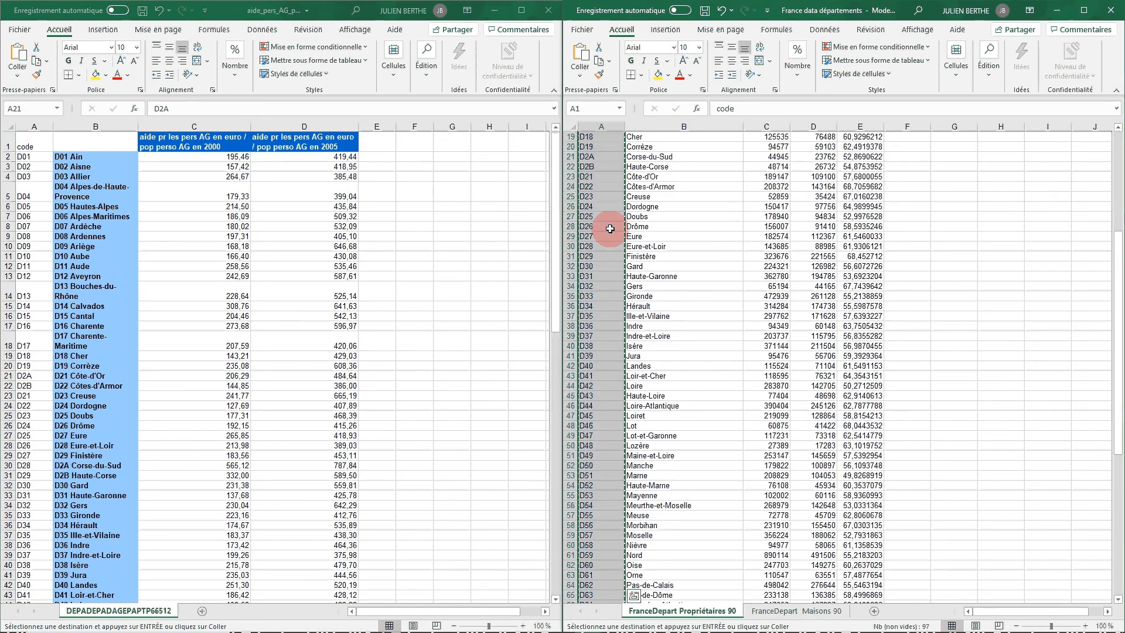
click(648, 157)
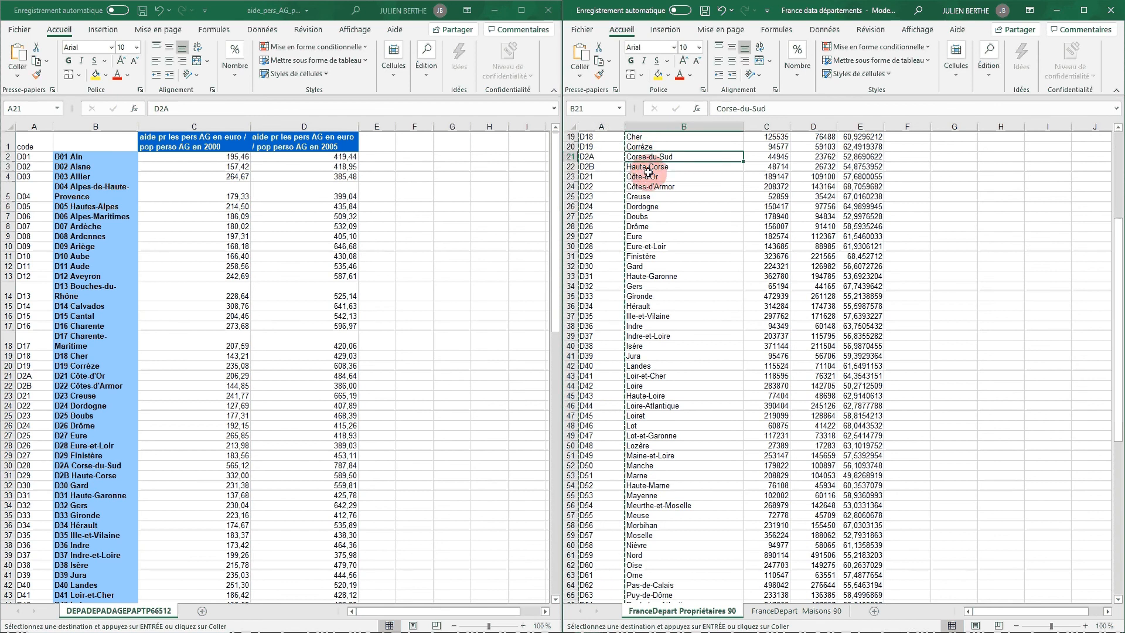
click(656, 168)
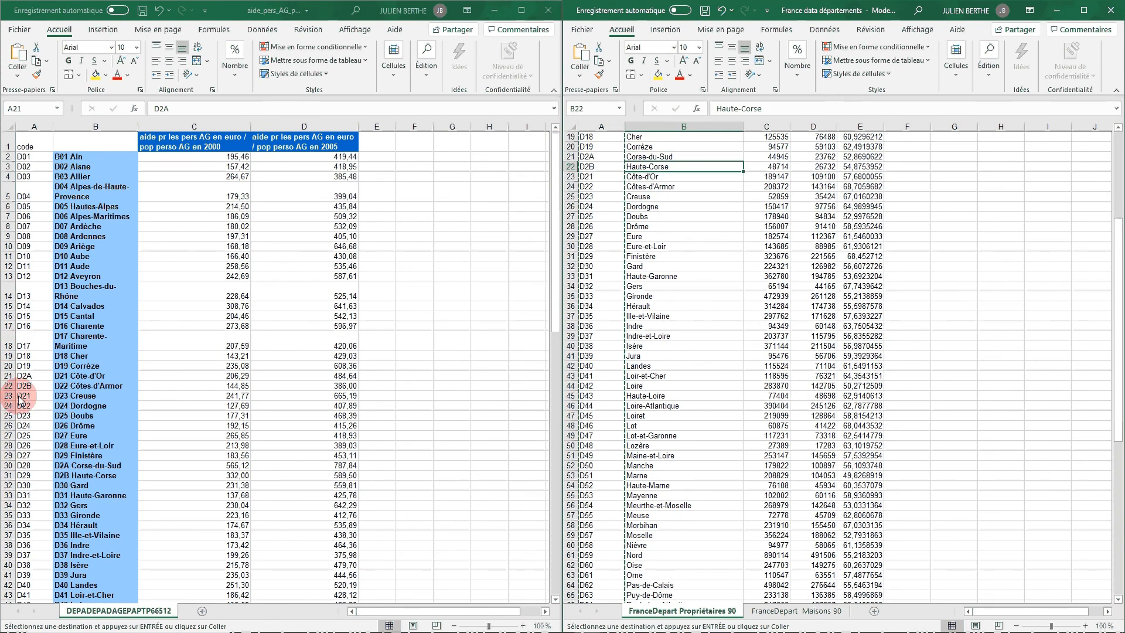
Check the pasted codes against the department names in the aid workbook, from Côtes-d'Armor through the two Corsican rows and onward
click(106, 386)
click(101, 385)
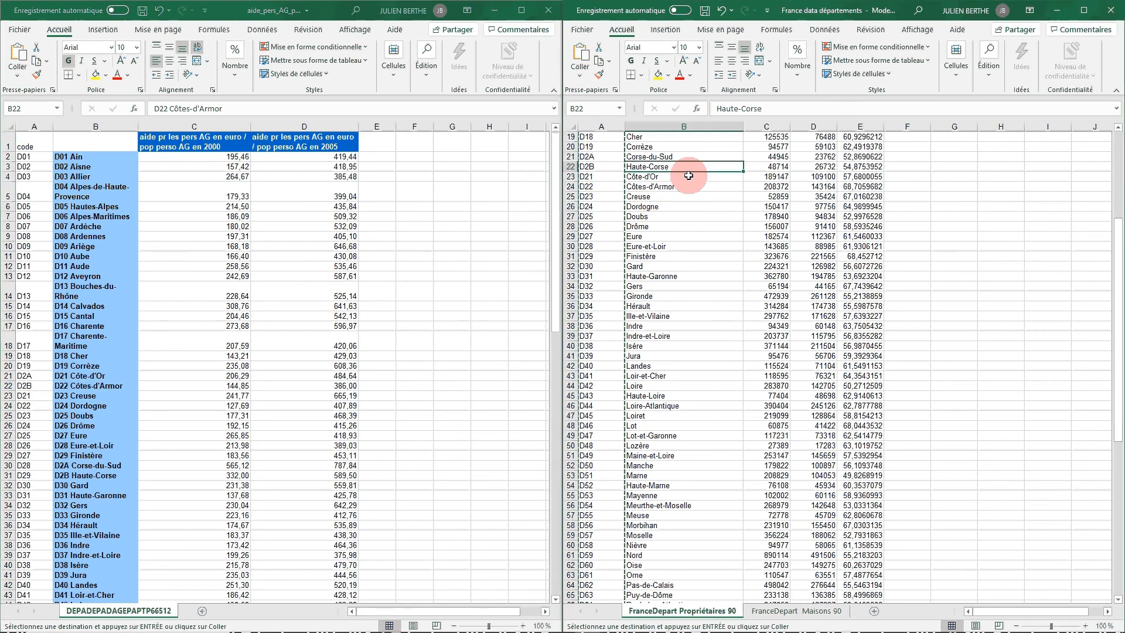
scroll(656, 202, up, 6)
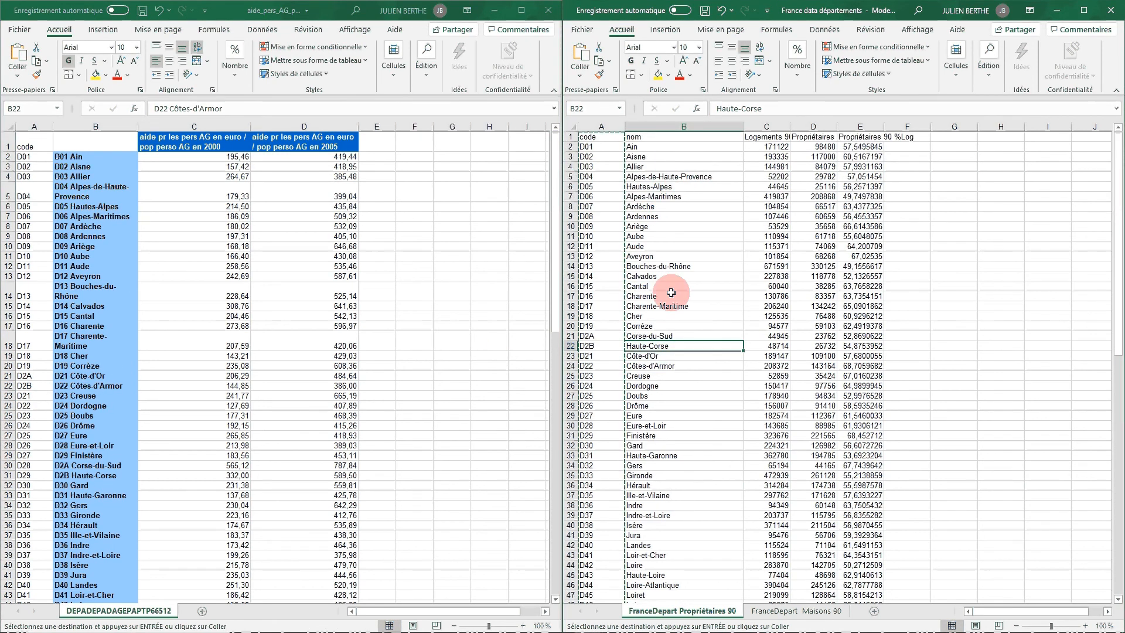
scroll(673, 287, down, 2)
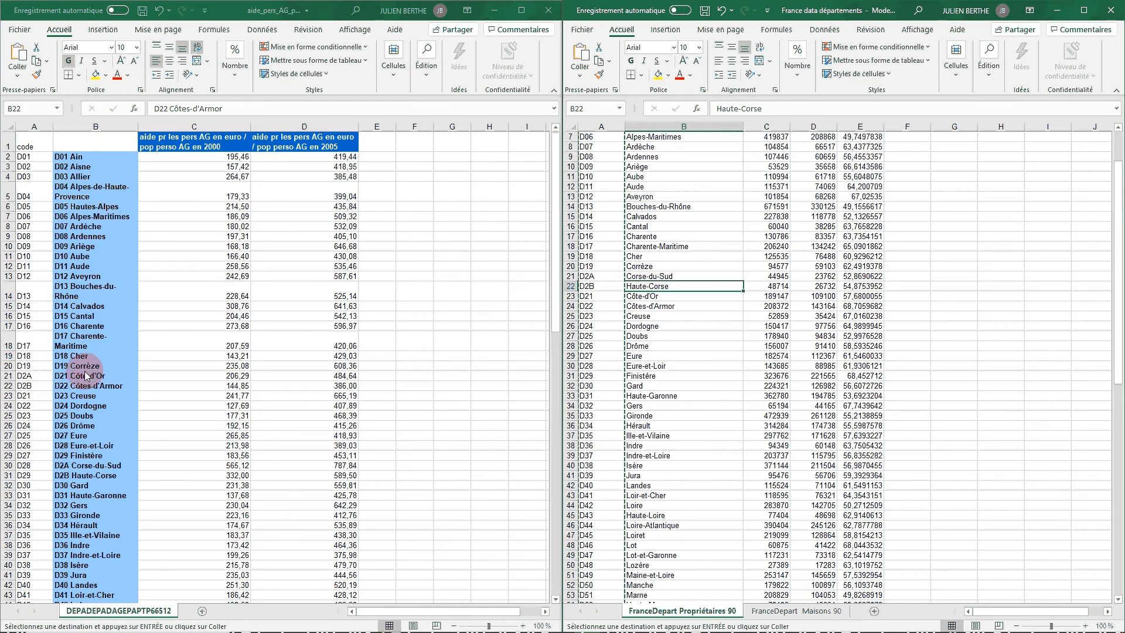
scroll(91, 398, down, 3)
click(98, 402)
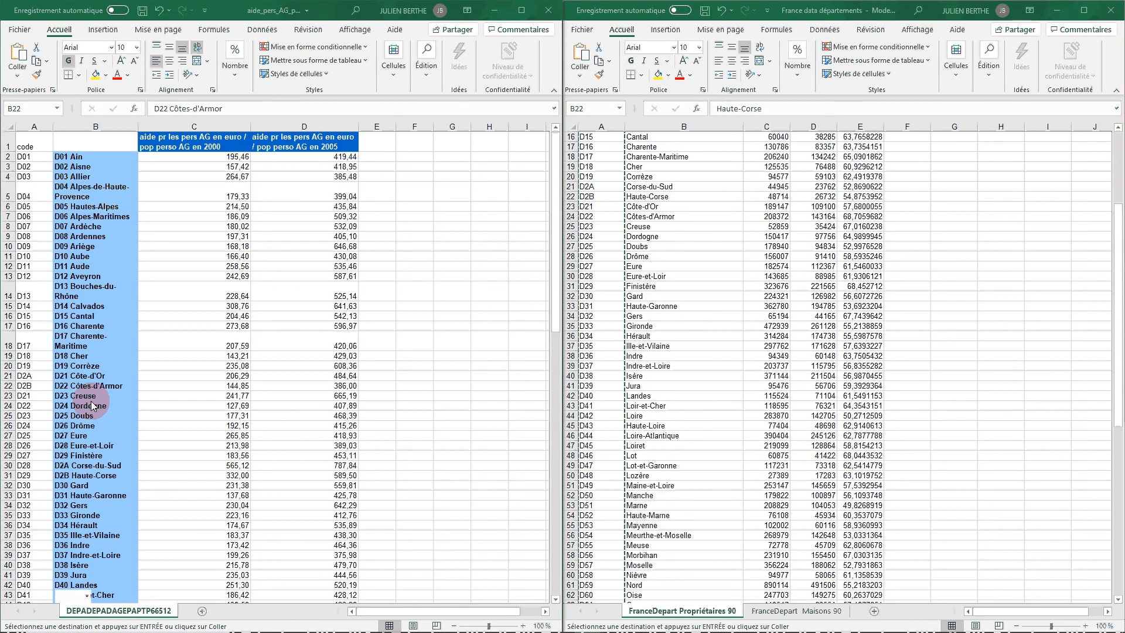
scroll(83, 415, down, 1)
drag(59, 427, 61, 435)
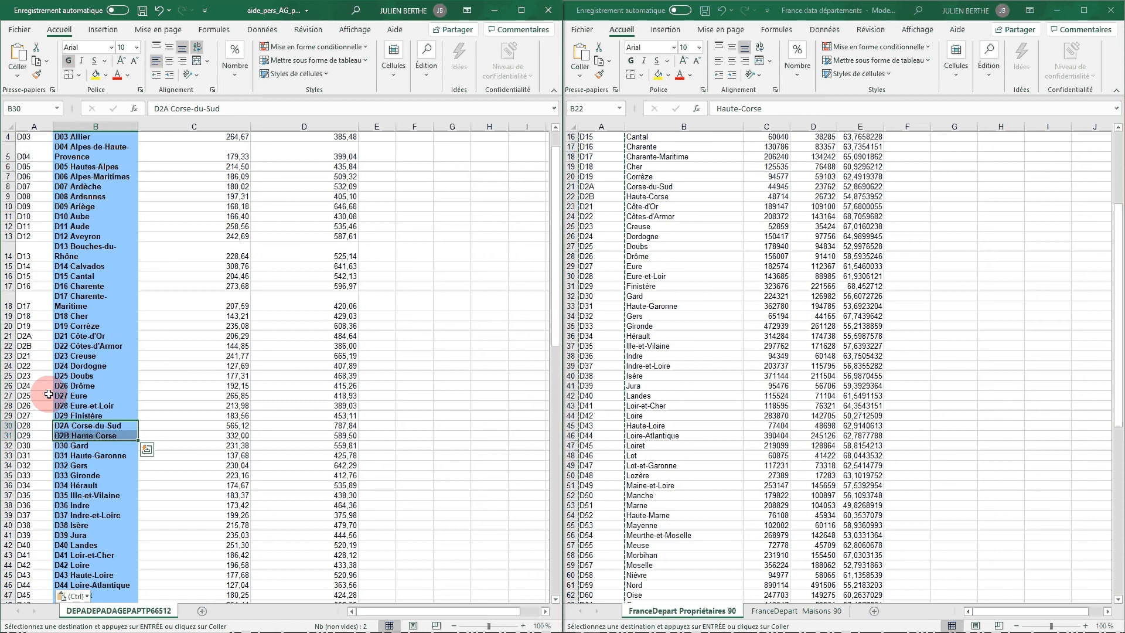
scroll(72, 397, down, 6)
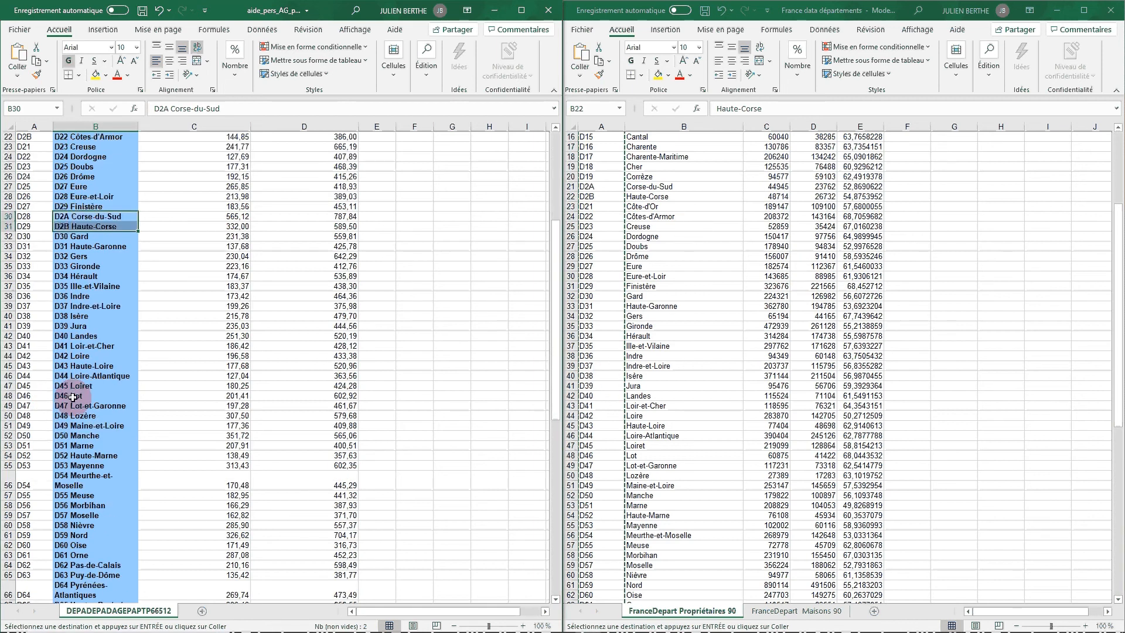
Move the D2A Corse-du-Sud and D2B Haute-Corse rows to just above D30 Gard in the France data départements workbook
scroll(72, 397, down, 15)
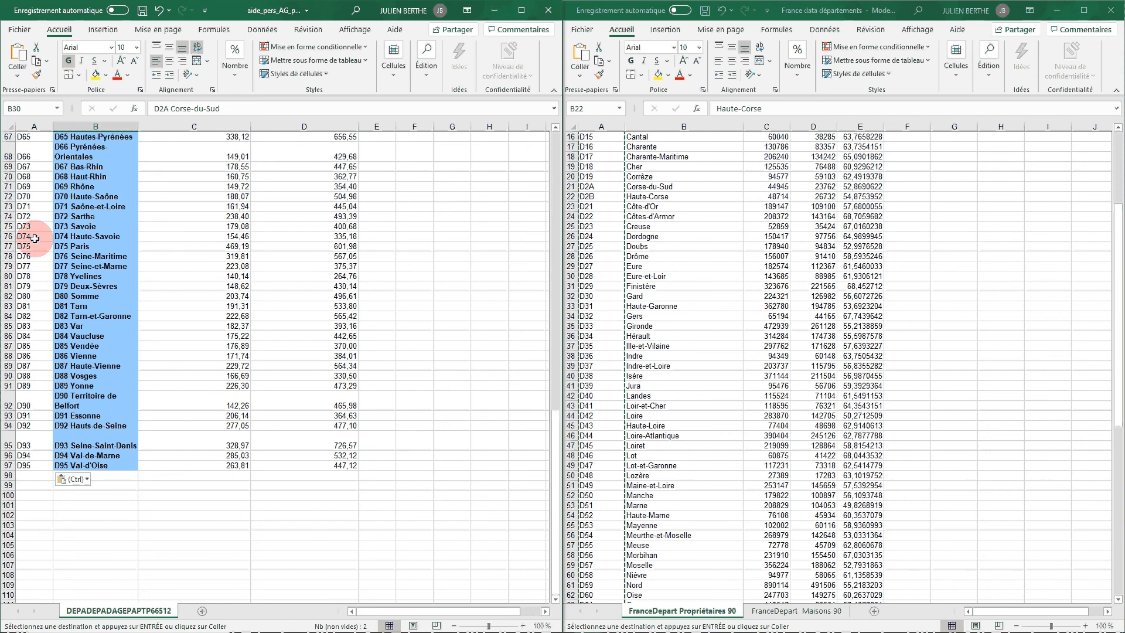
scroll(35, 239, up, 10)
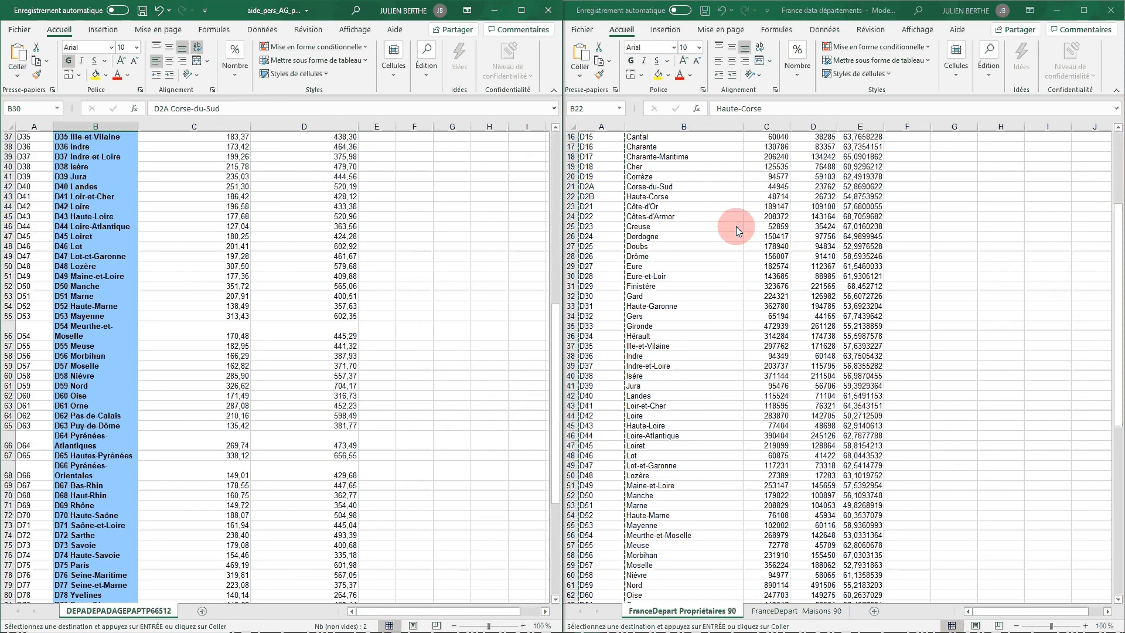
scroll(703, 222, up, 2)
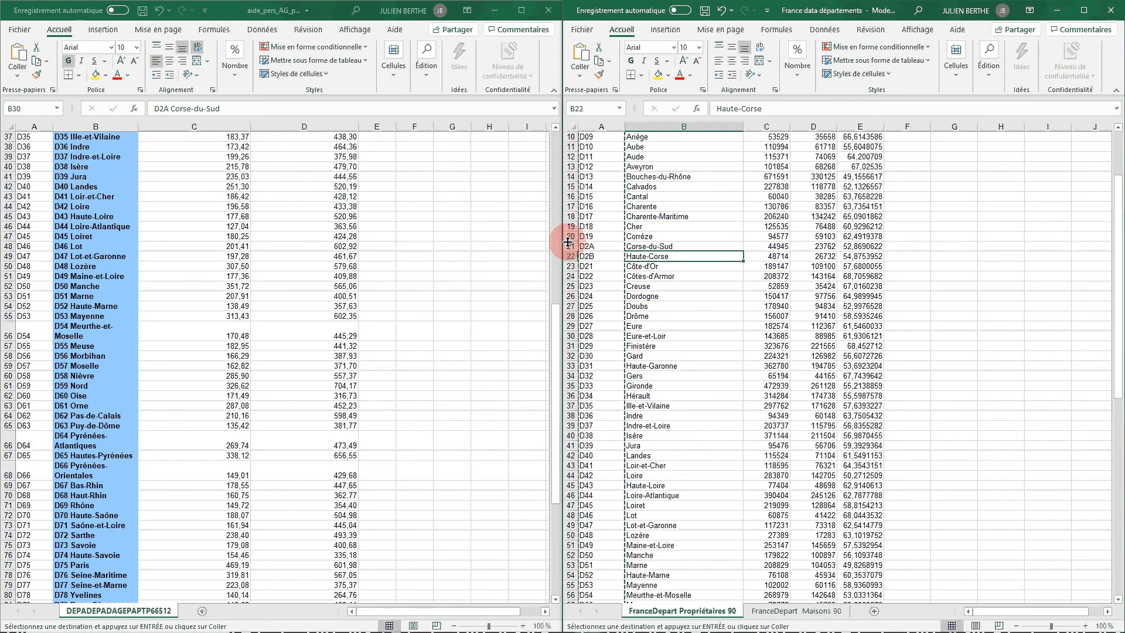
drag(568, 246, 568, 254)
key(ctrl+c)
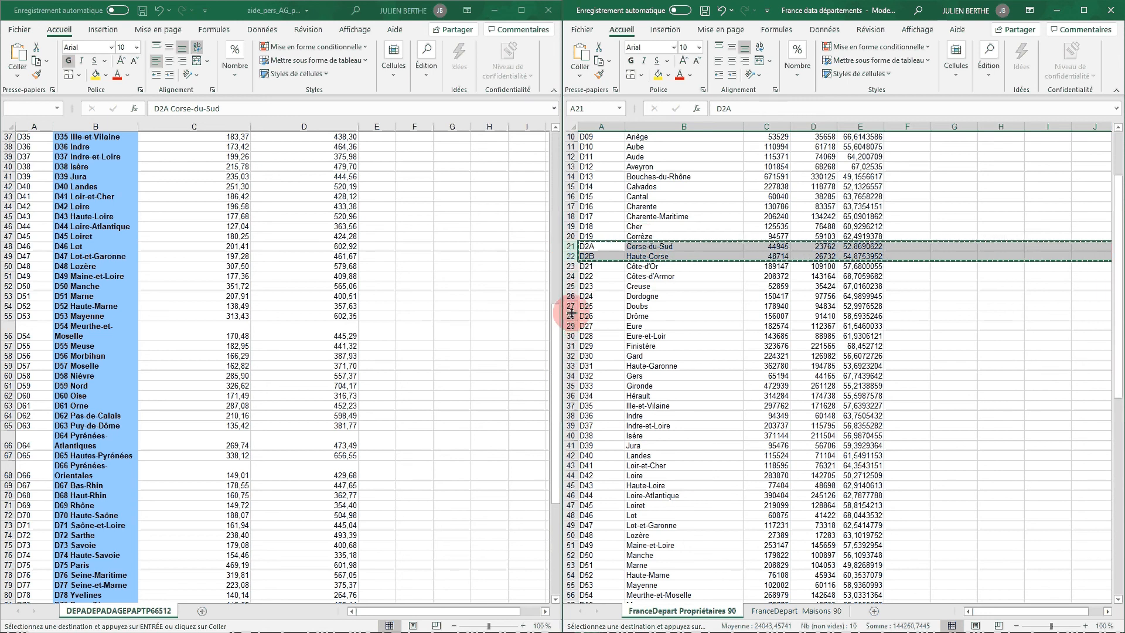
click(564, 356)
right_click(562, 354)
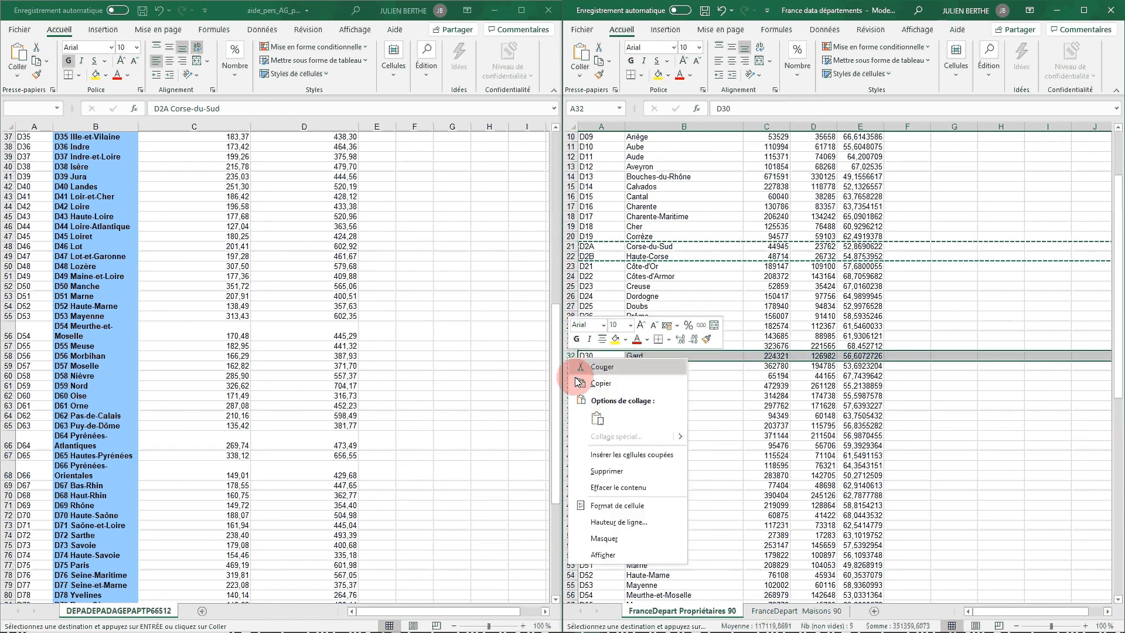
click(599, 455)
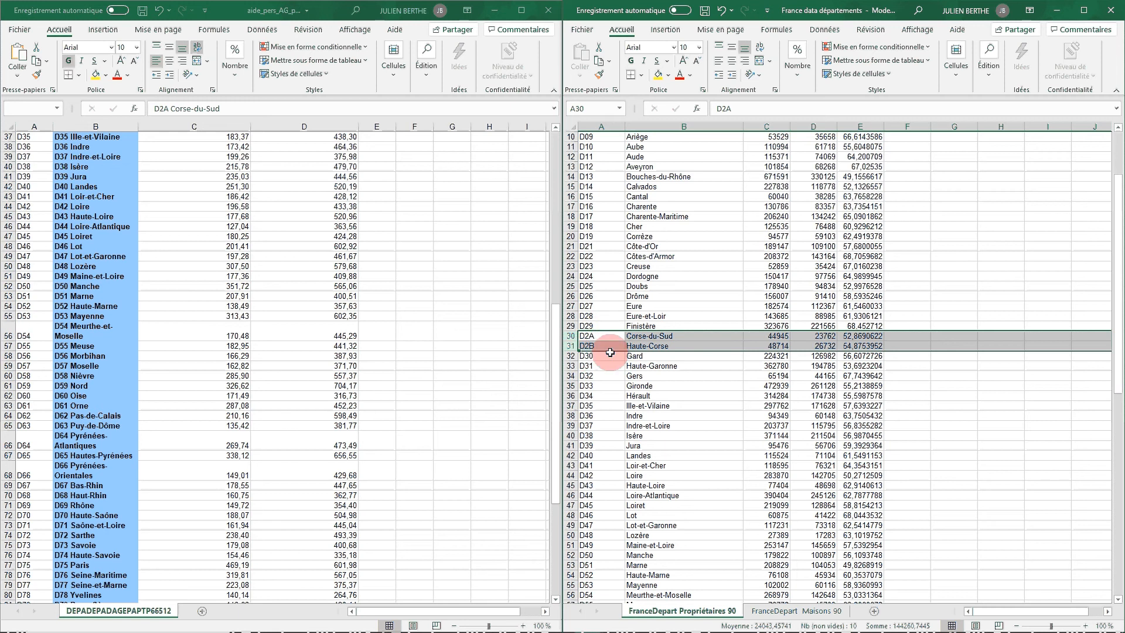
Copy the code column from its header through D95 in the France data départements workbook
click(91, 378)
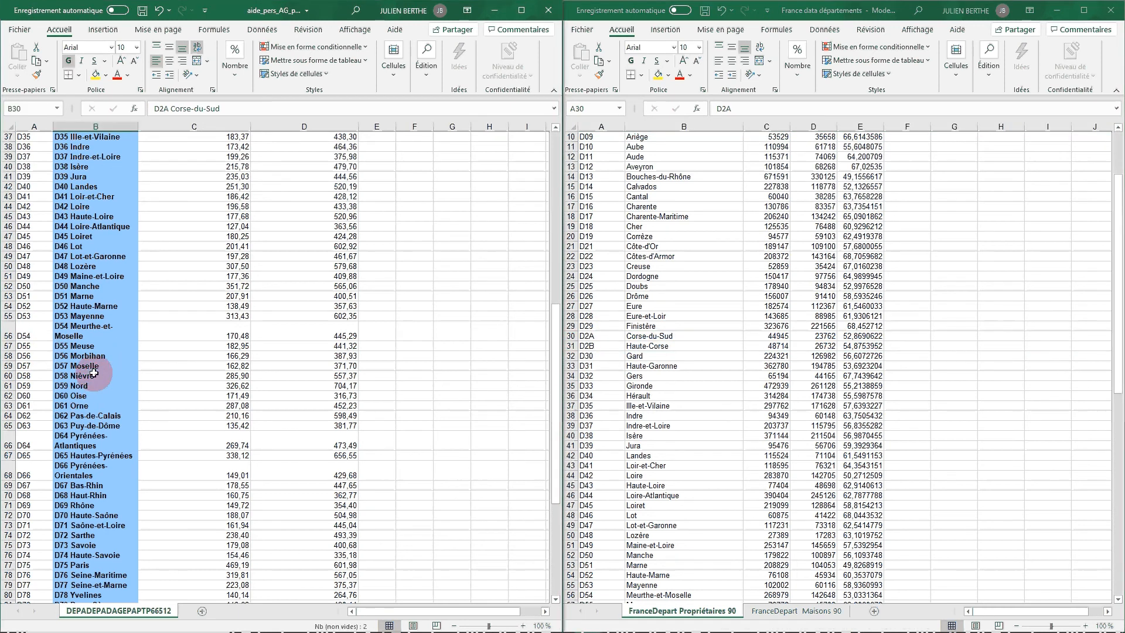
click(82, 323)
scroll(65, 321, up, 2)
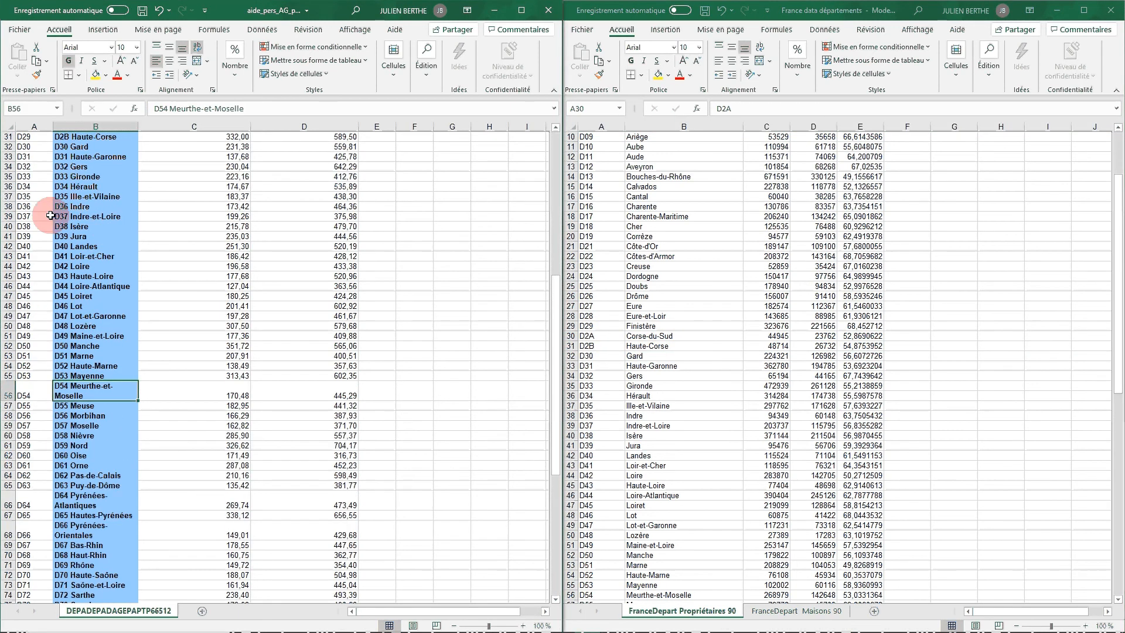
scroll(51, 217, up, 4)
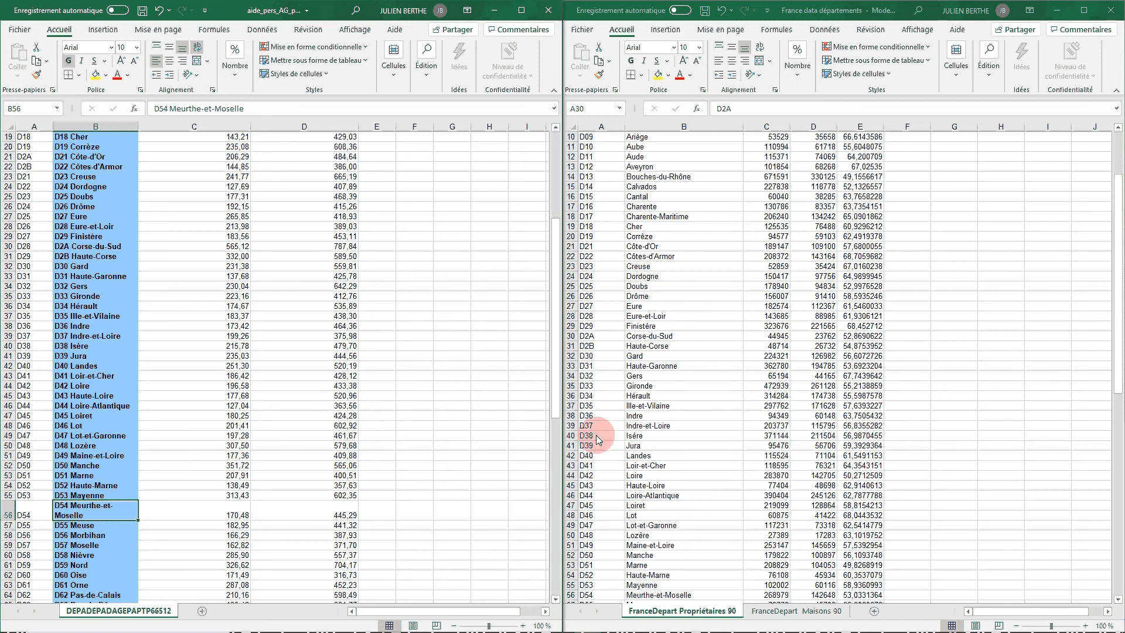
scroll(677, 153, up, 6)
click(685, 158)
scroll(685, 159, up, 3)
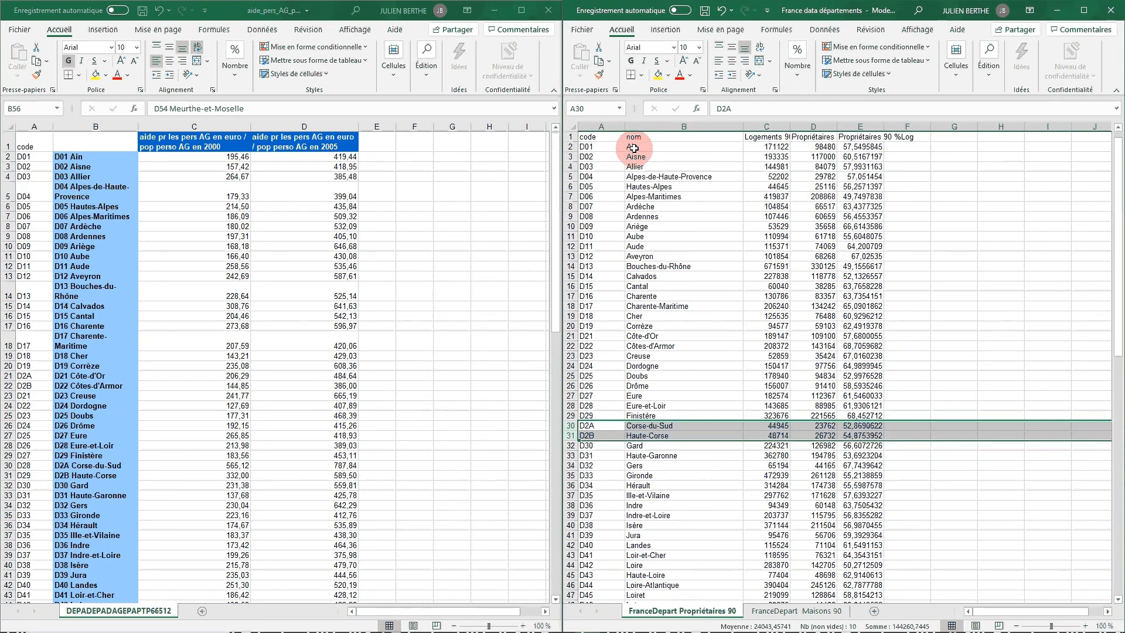
drag(589, 140, 589, 580)
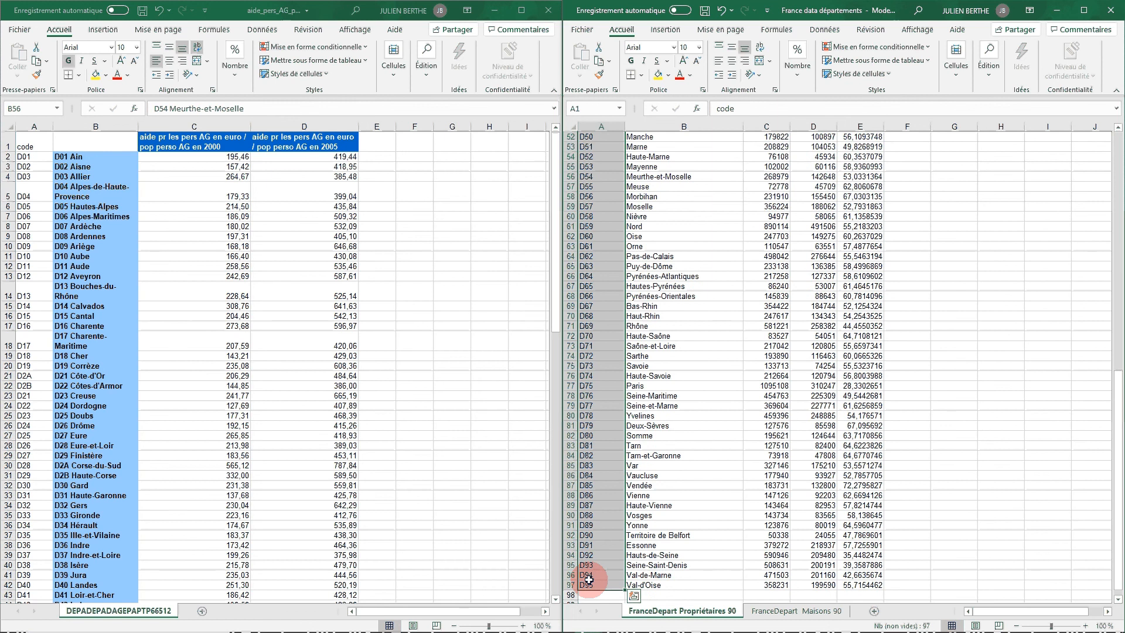
right_click(589, 579)
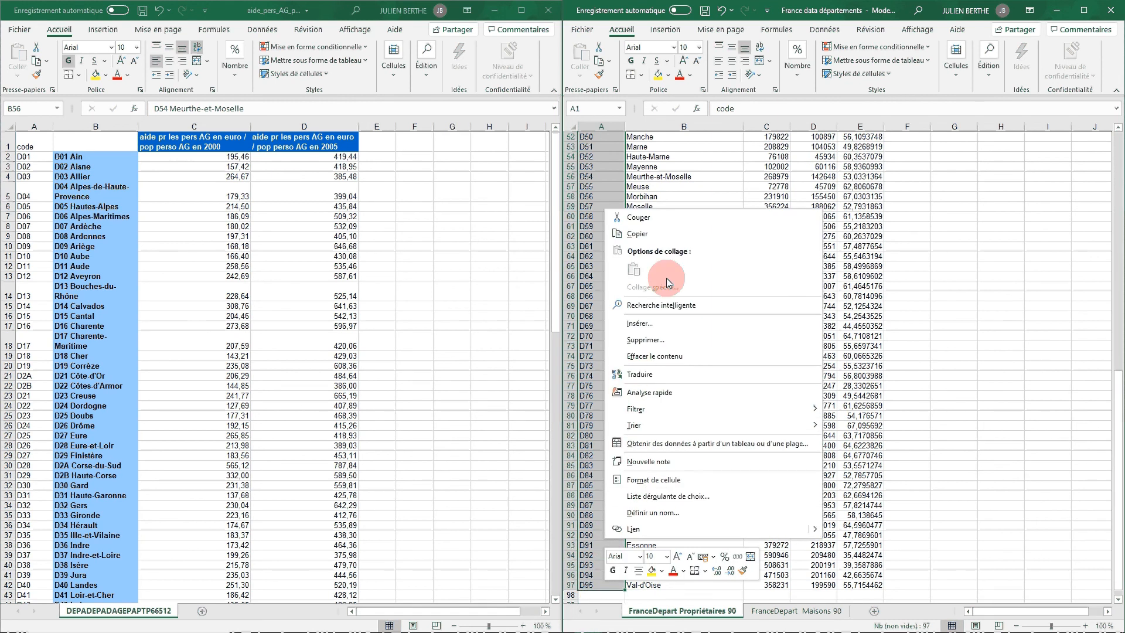
click(648, 238)
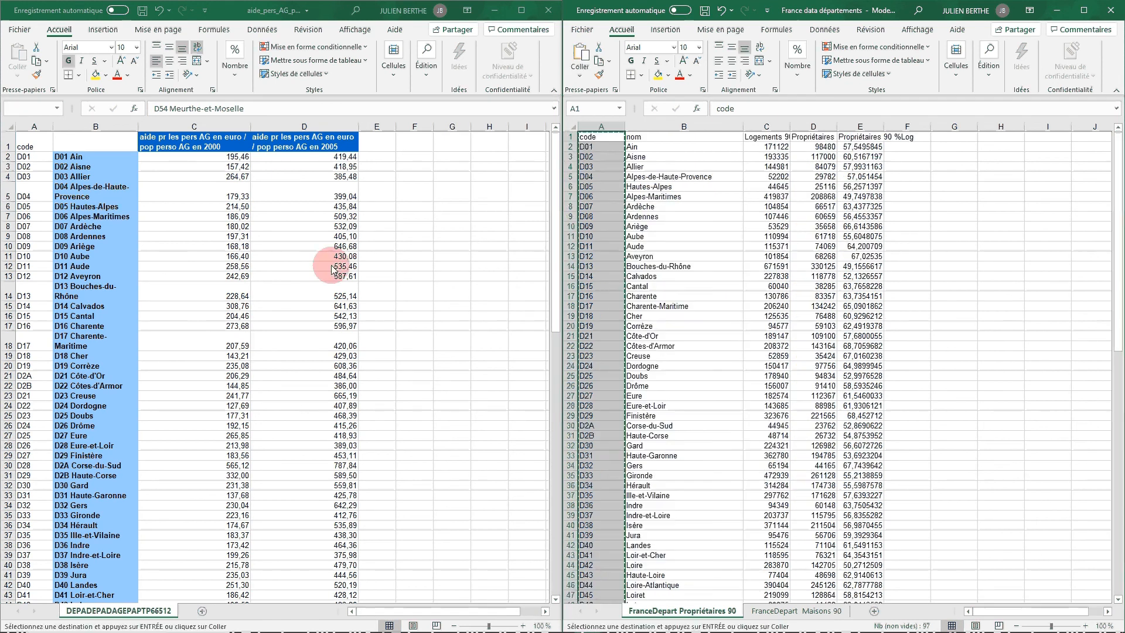
Paste the copied codes as formulas over the aide_pers_AG workbook's code column, starting at A1
right_click(30, 144)
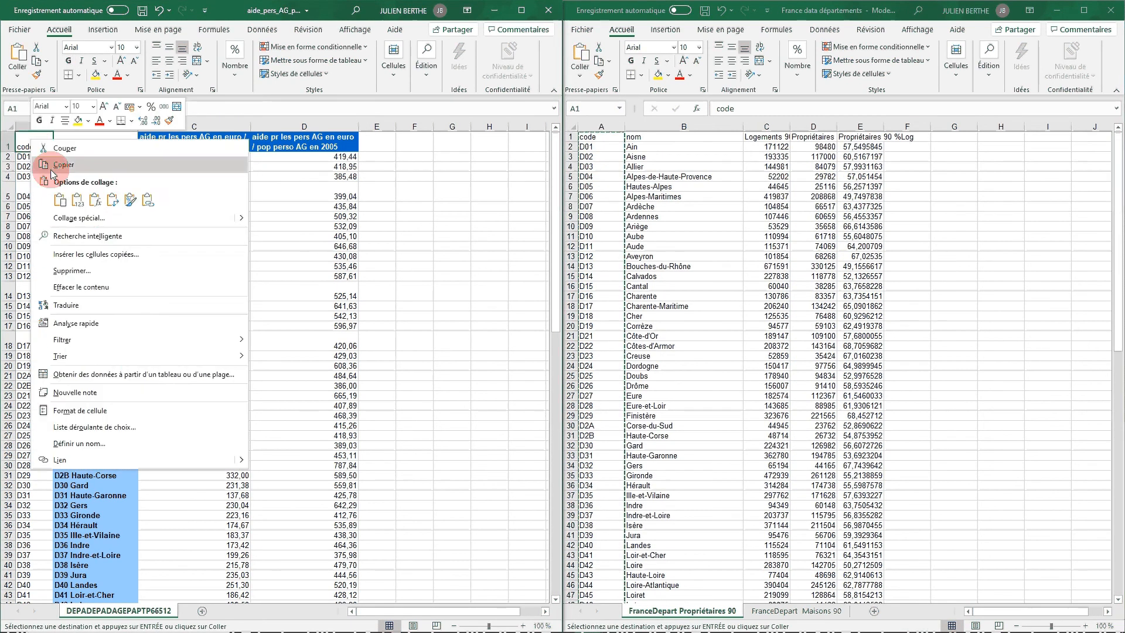
click(94, 200)
click(176, 266)
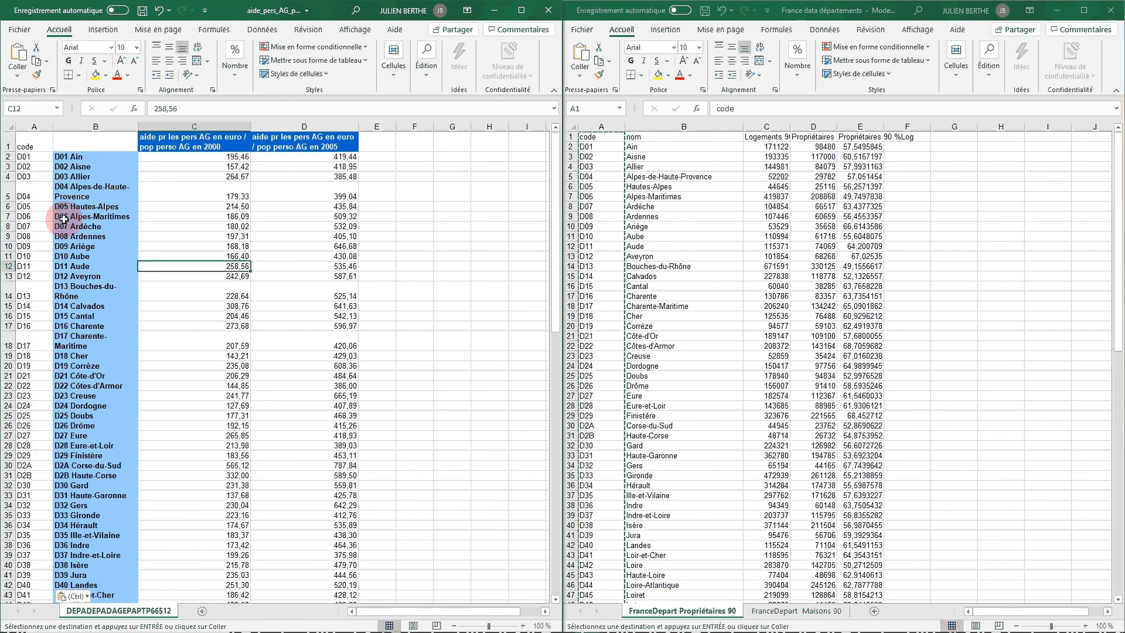
Check the pasted codes against the department names in column B and save the aide_pers_AG workbook
scroll(37, 369, down, 4)
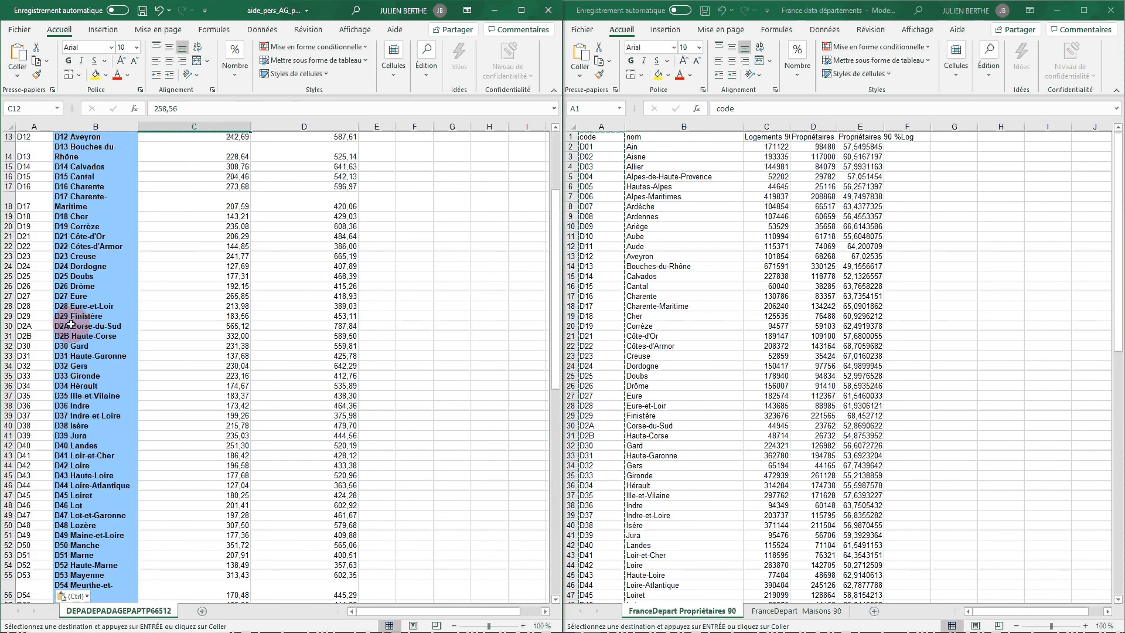
scroll(94, 326, down, 8)
scroll(221, 183, up, 12)
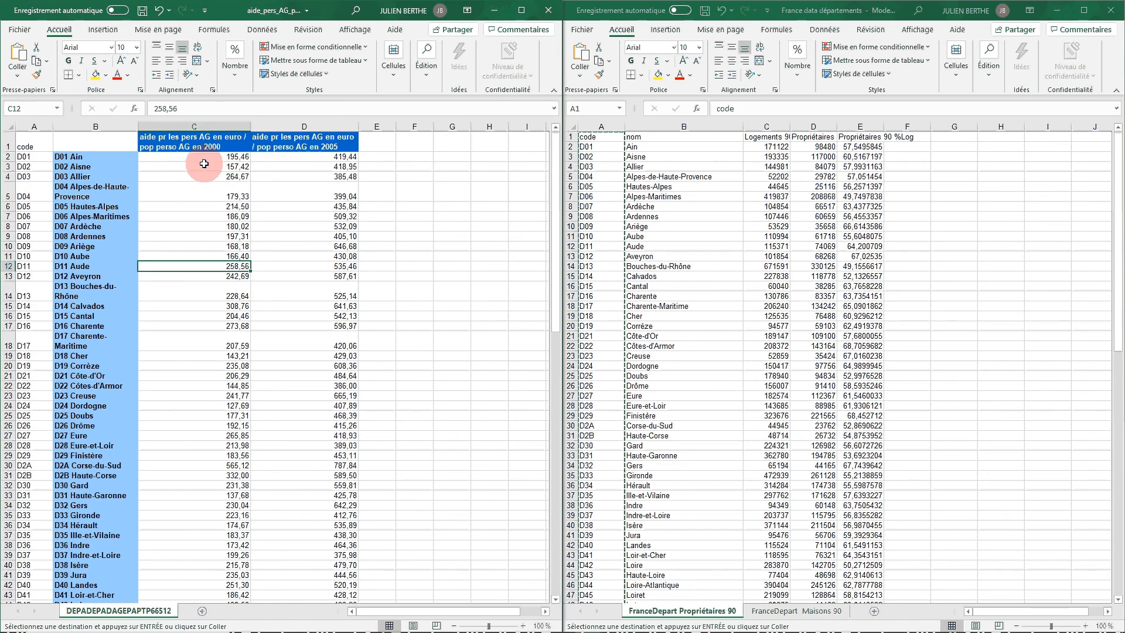
click(142, 13)
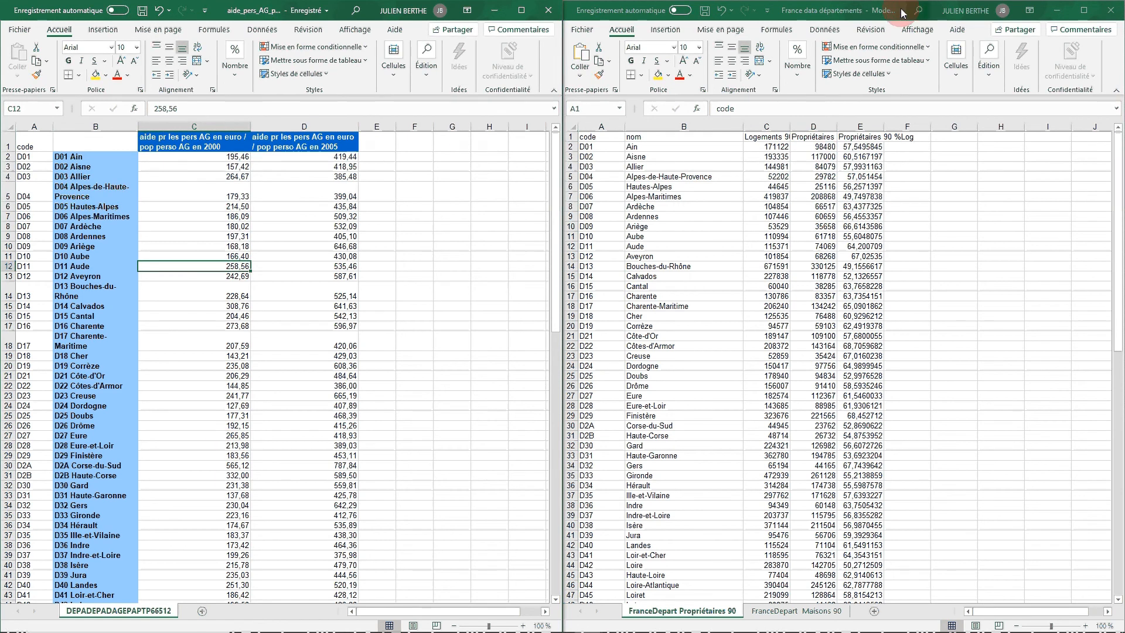
Move the France data départements workbook out of the way and show the PIBD_par_hab workbook beside the aide_pers_AG workbook
drag(904, 8, 1124, 270)
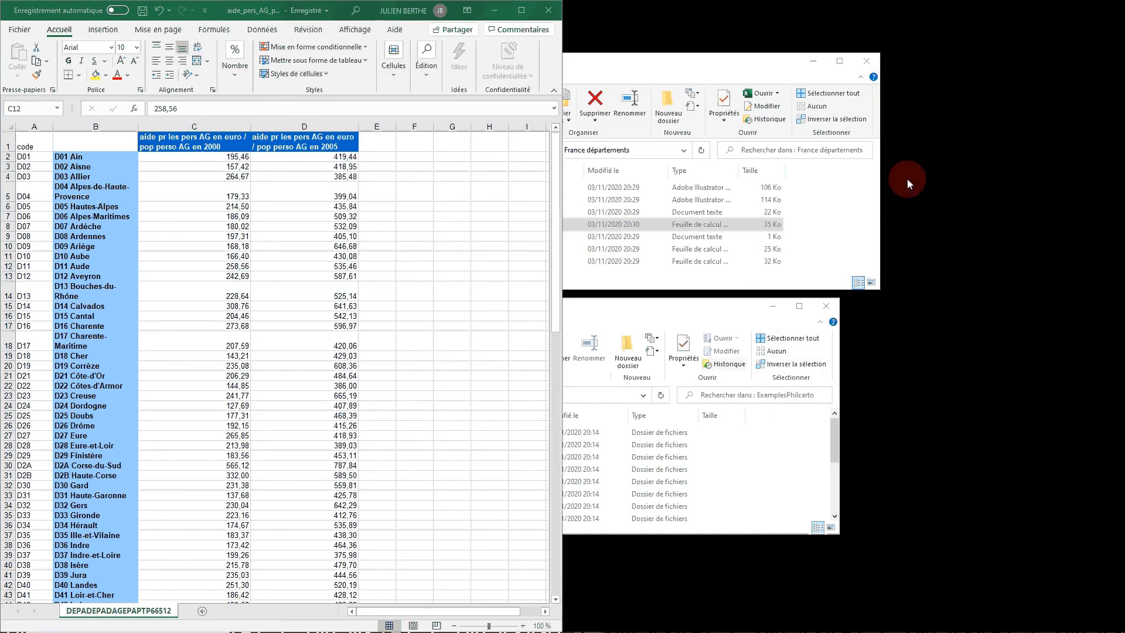
mouse_move(590, 628)
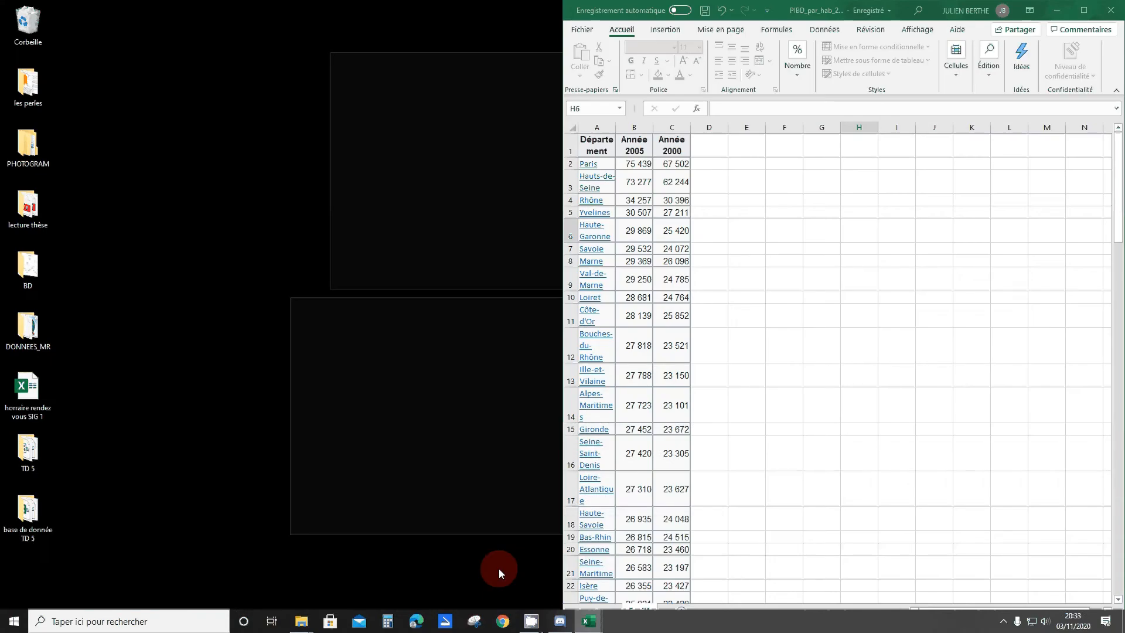
click(500, 569)
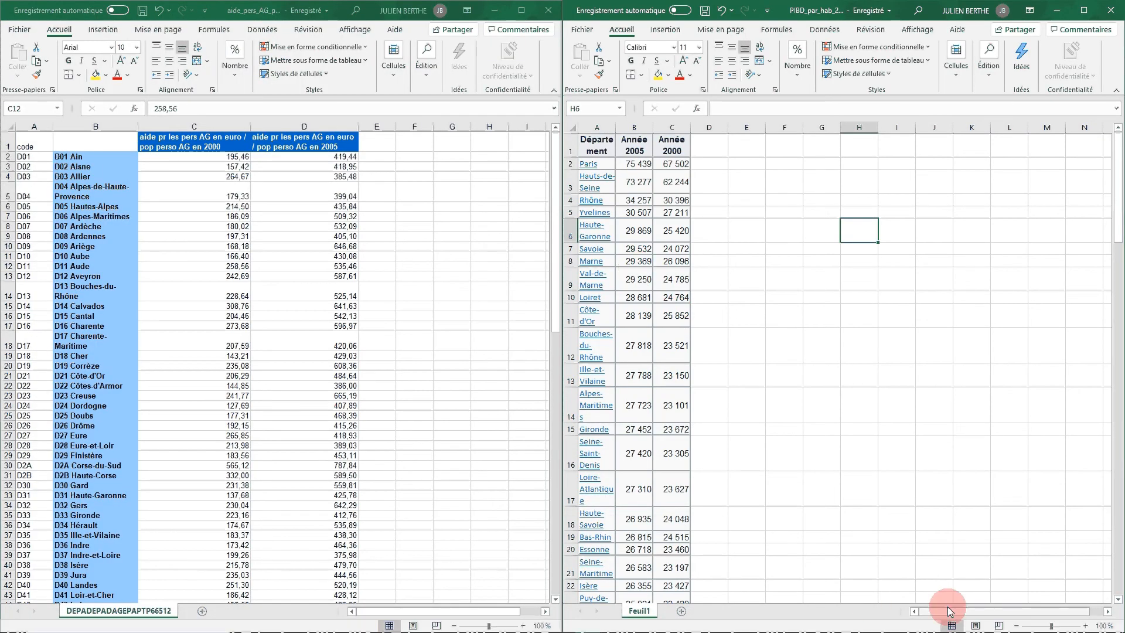
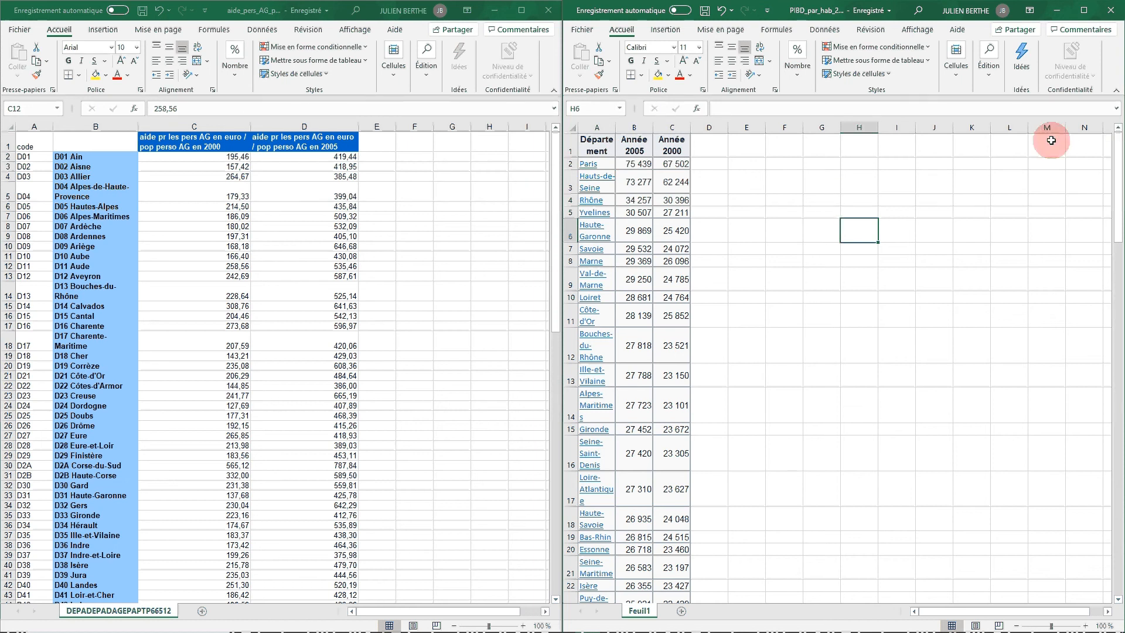
Place the France data départements workbook side by side with the PIBD_par_hab workbook
drag(1124, 154, 276, 213)
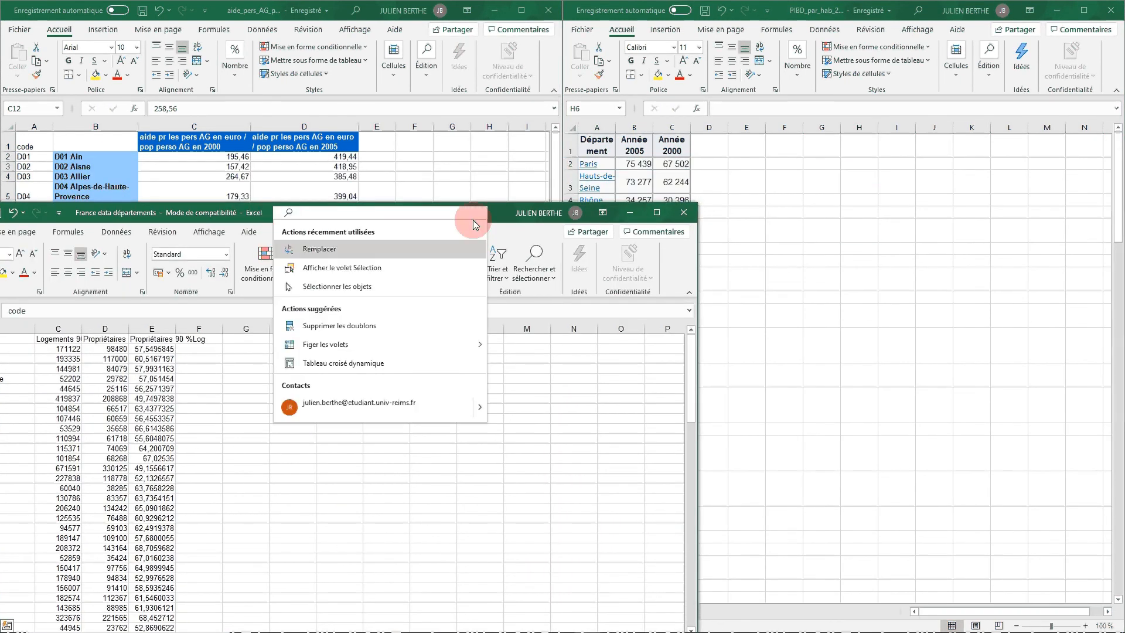
drag(506, 221, 12, 261)
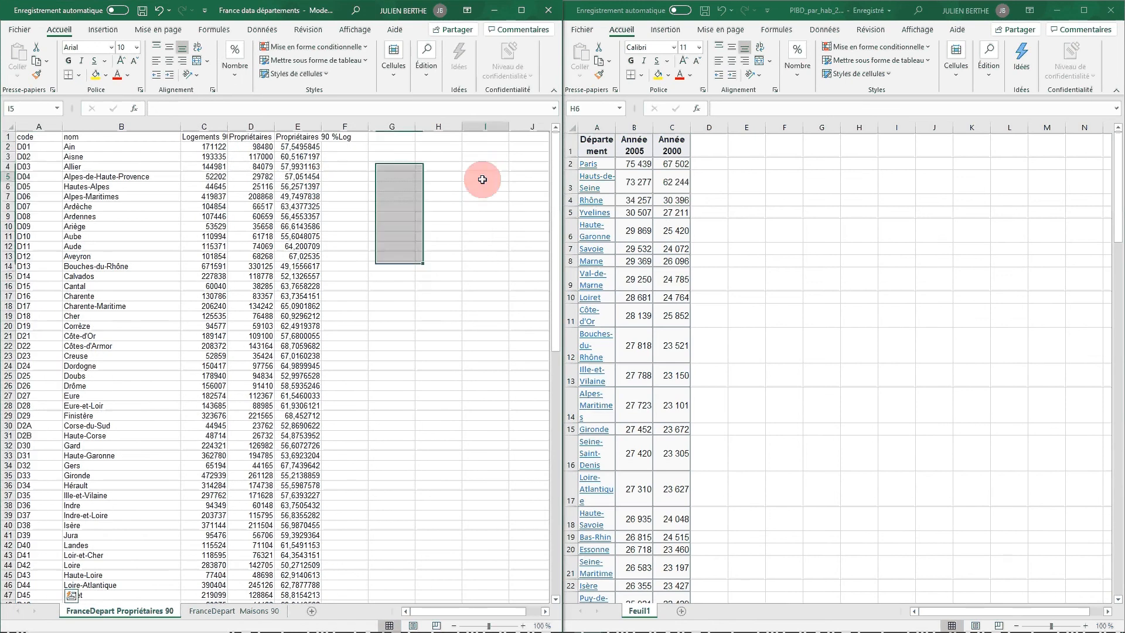
click(477, 176)
click(92, 151)
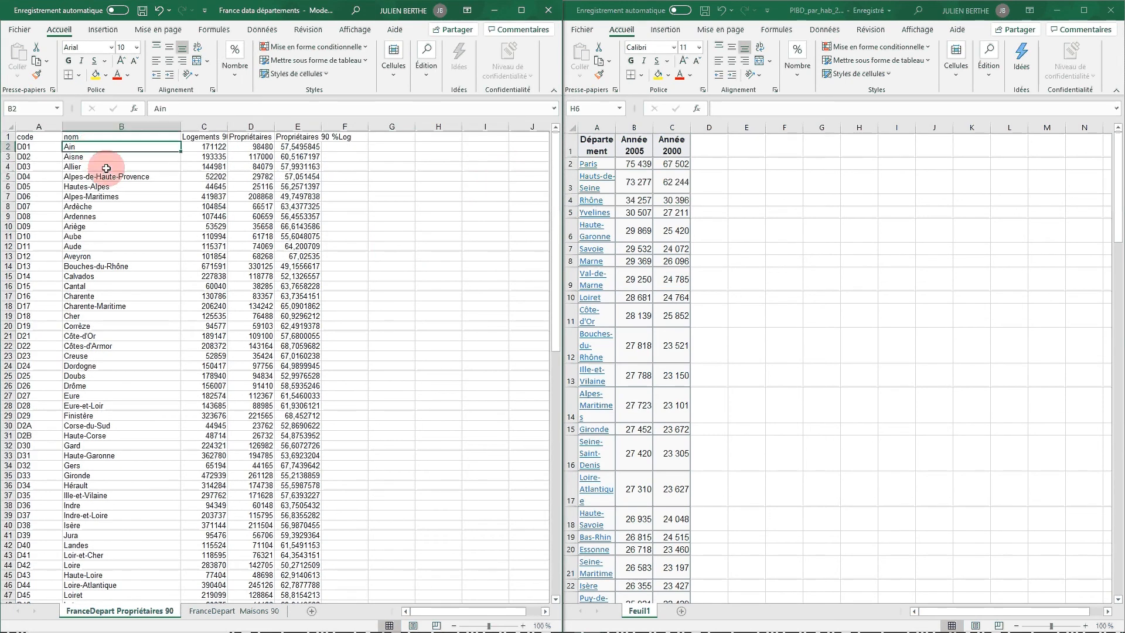
Try to sort the department table in the PIBD_par_hab workbook with empty cell H6 selected
click(602, 151)
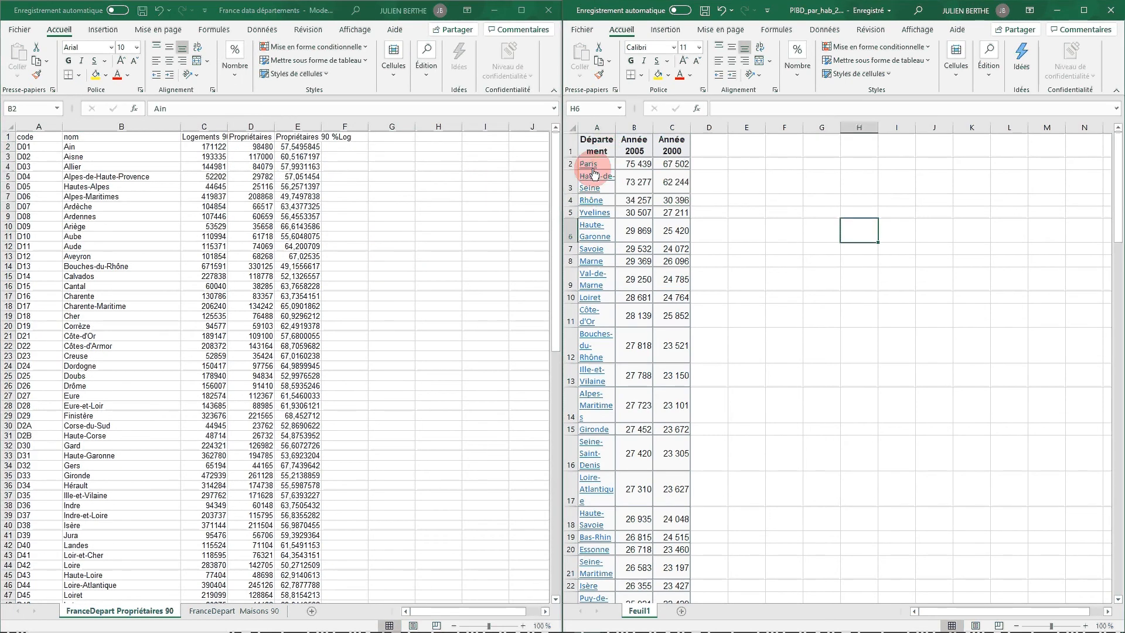
click(827, 30)
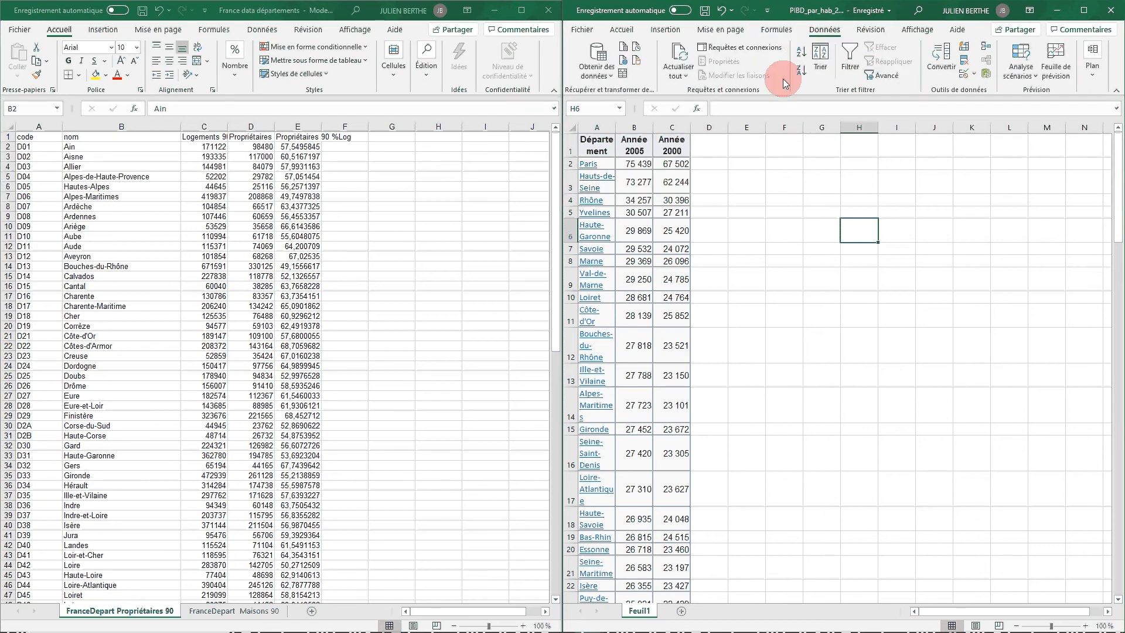
click(820, 59)
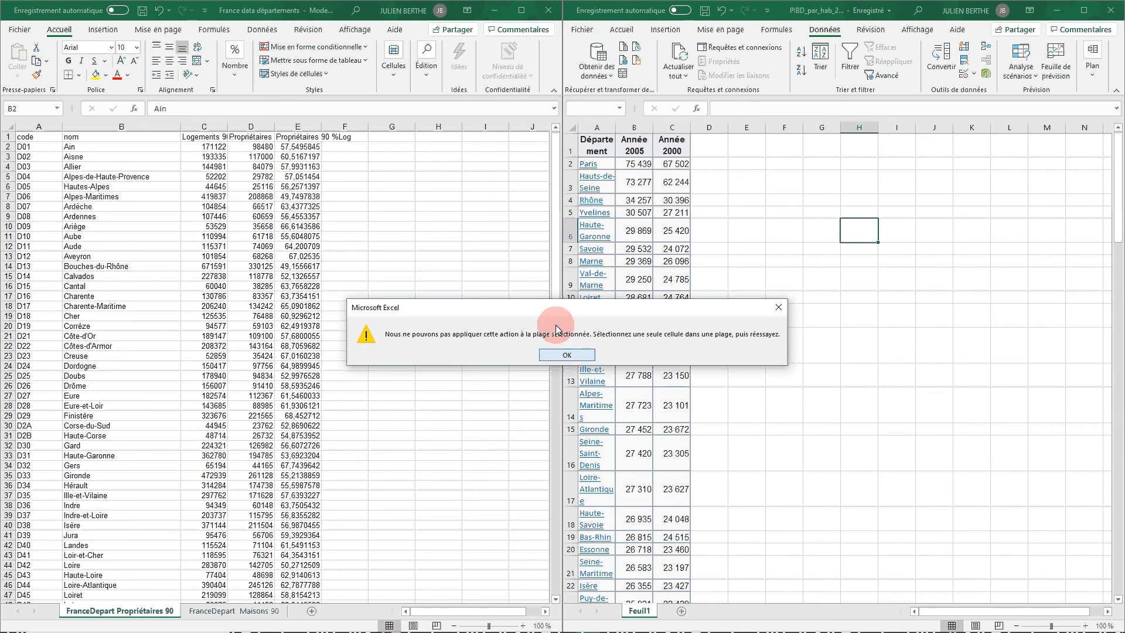
click(561, 355)
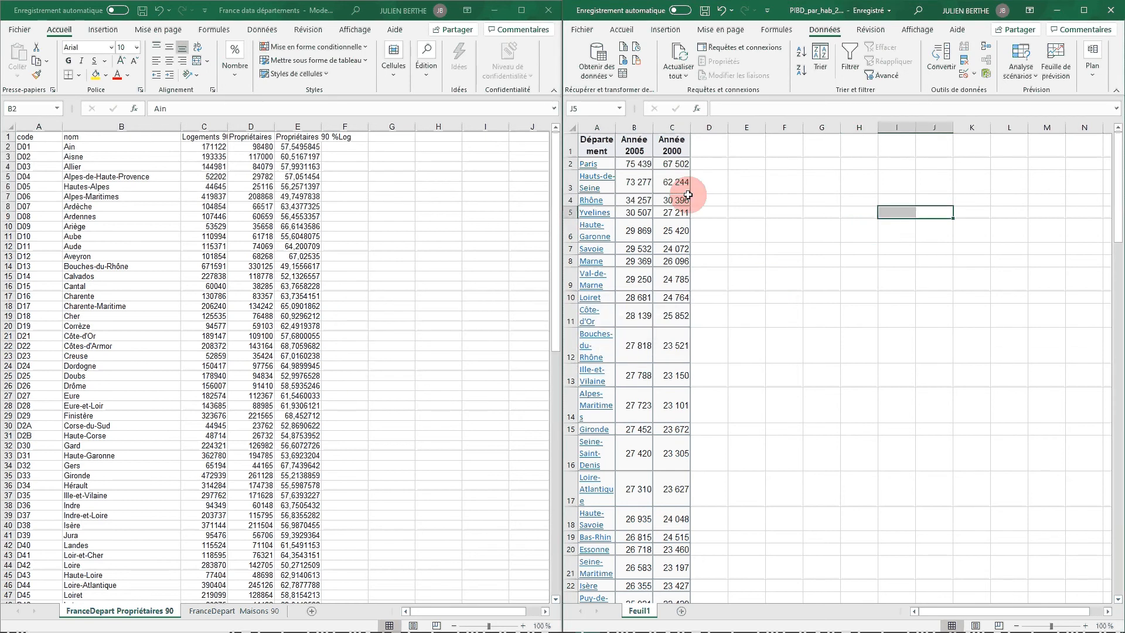
Delete rows 98 to 100 holding the Province, France métropolitaine and France totals in the PIBD_par_hab workbook
drag(603, 150, 589, 582)
click(762, 531)
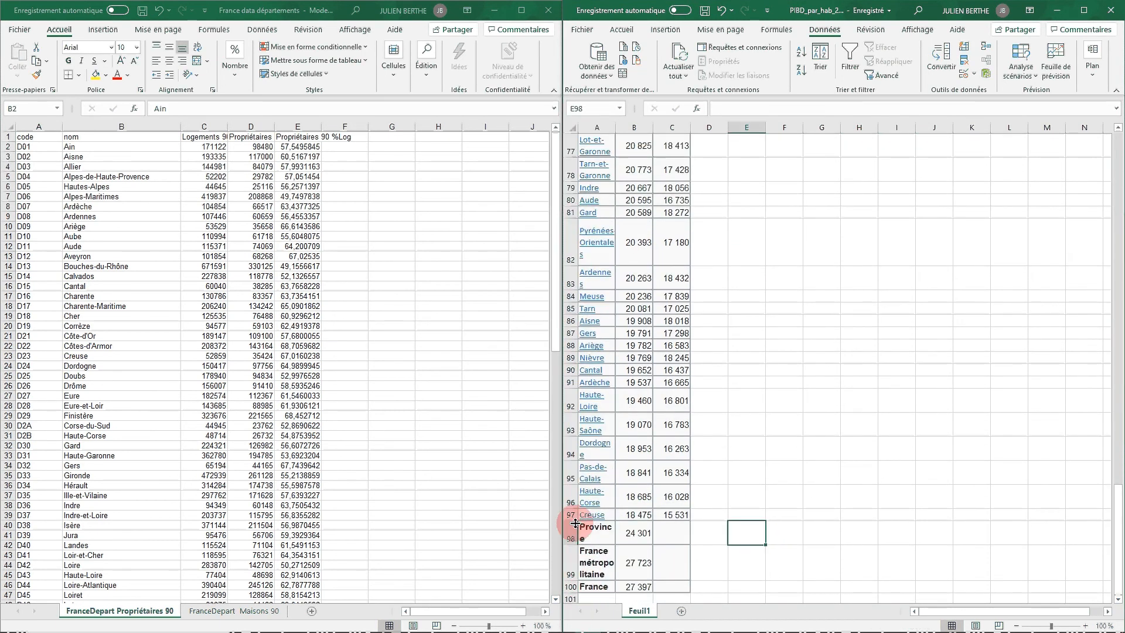
drag(571, 531, 569, 582)
right_click(569, 582)
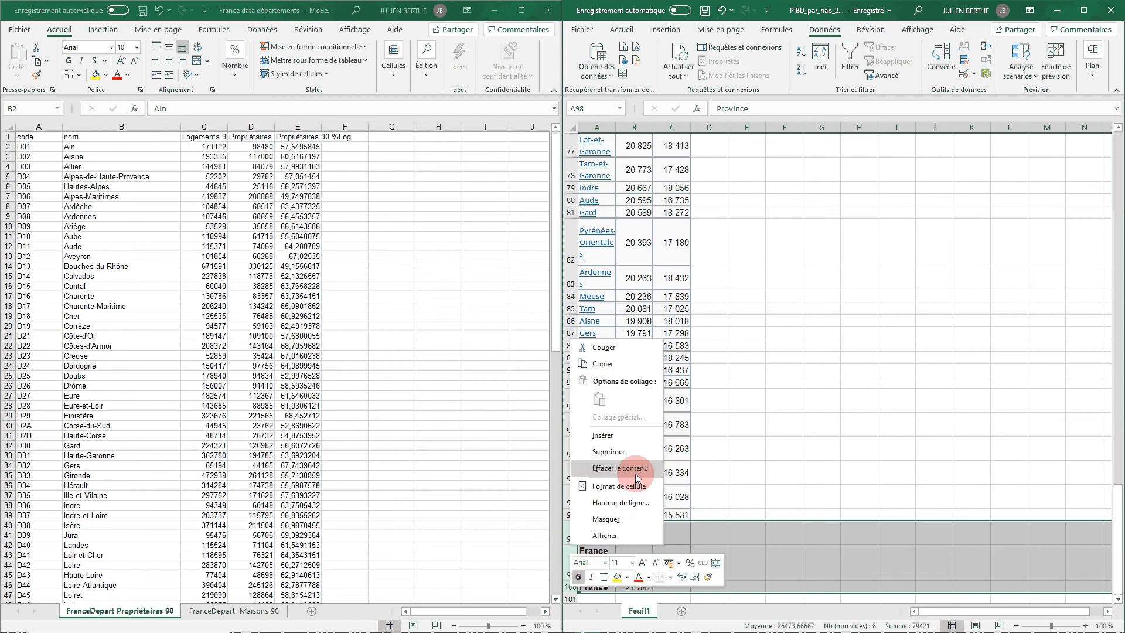
click(629, 445)
Sort the PIBD_par_hab table by Département from A to Z, expanding the selection to include the adjacent columns
click(573, 517)
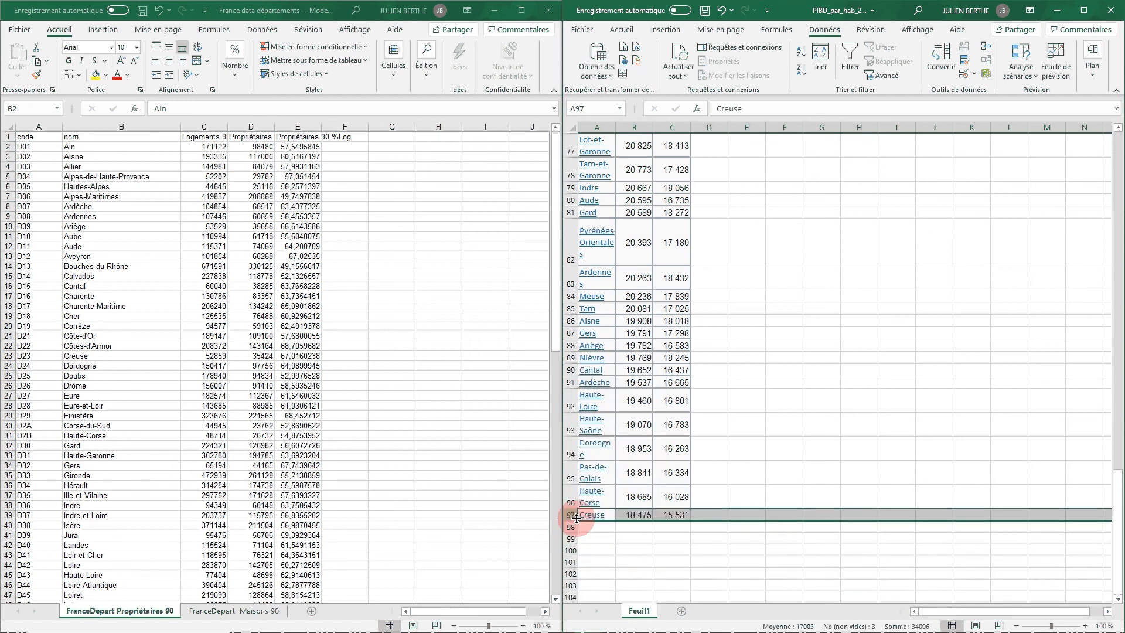
drag(604, 571, 603, 562)
drag(602, 517, 596, 145)
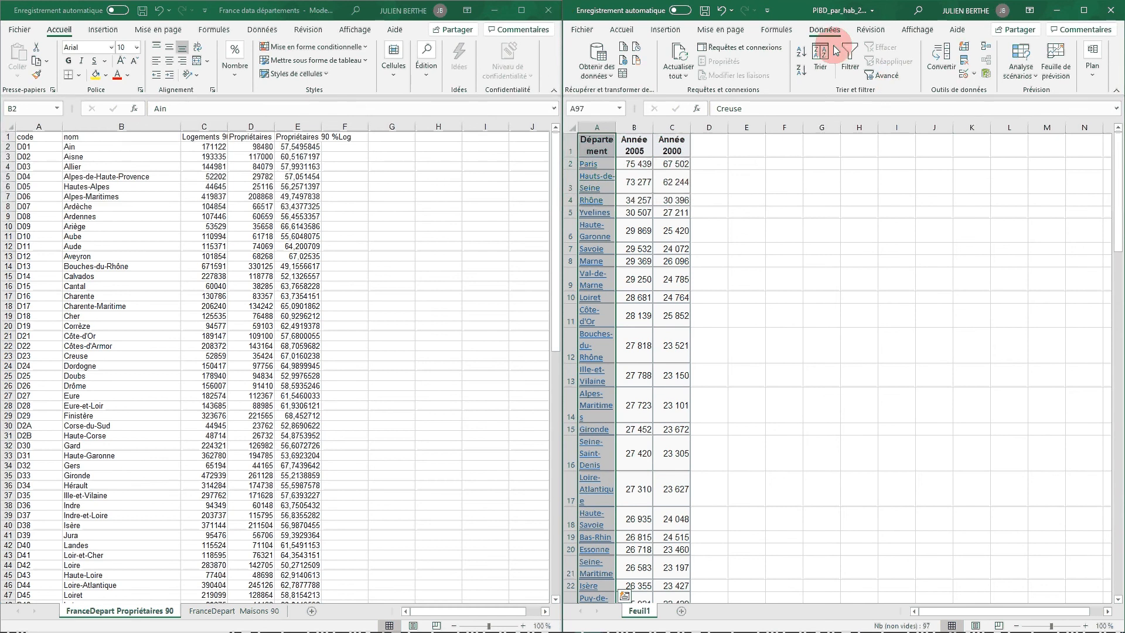
click(820, 59)
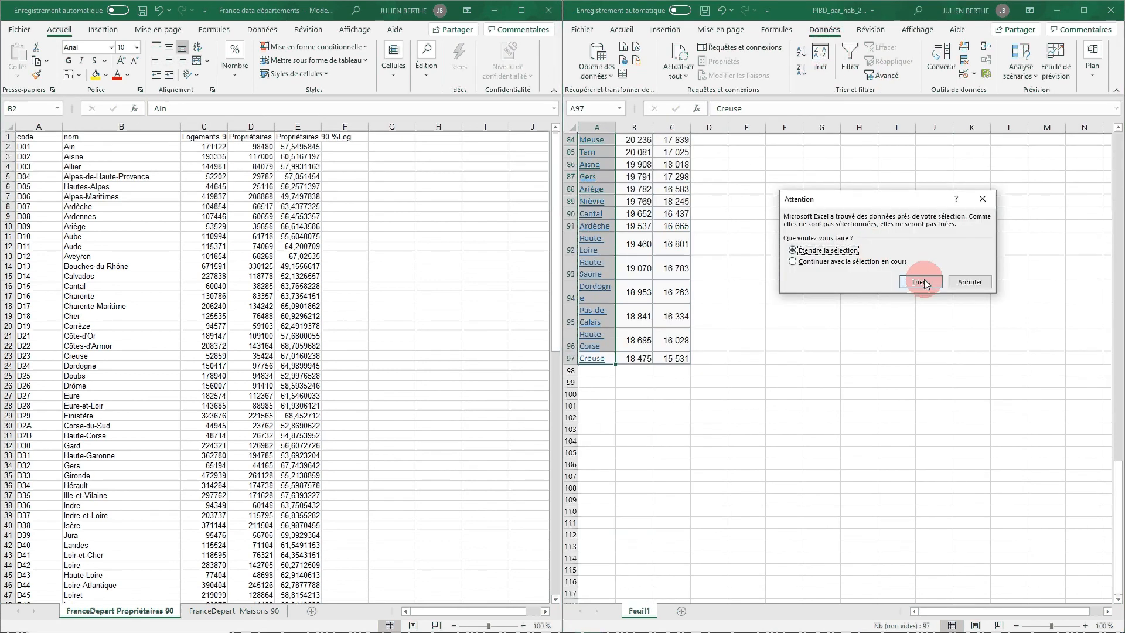
click(924, 282)
click(773, 229)
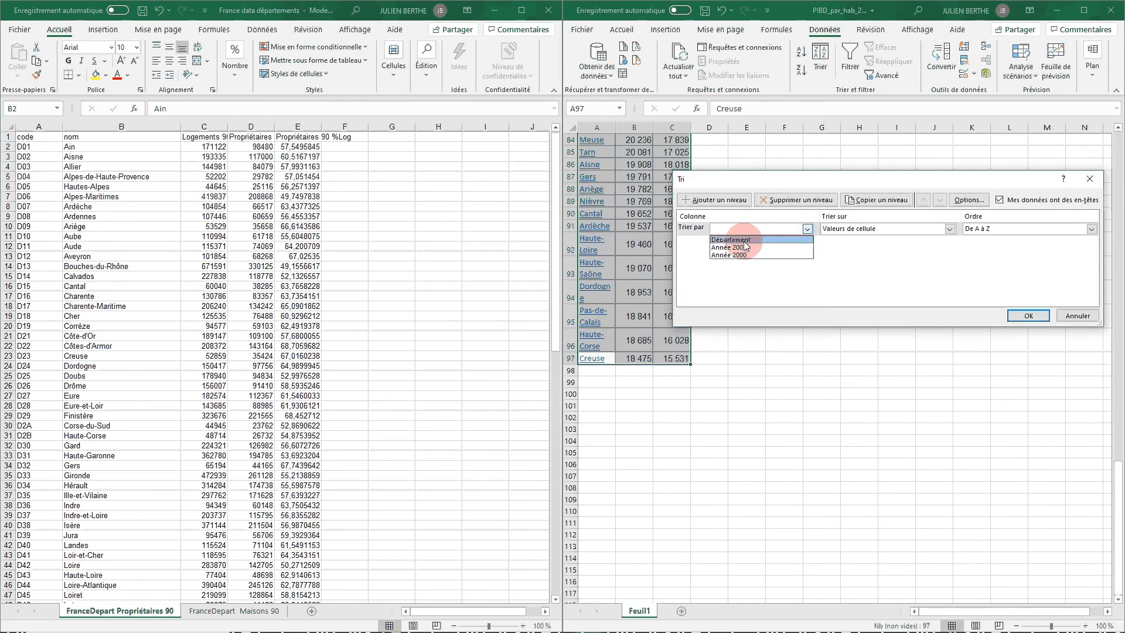
click(744, 240)
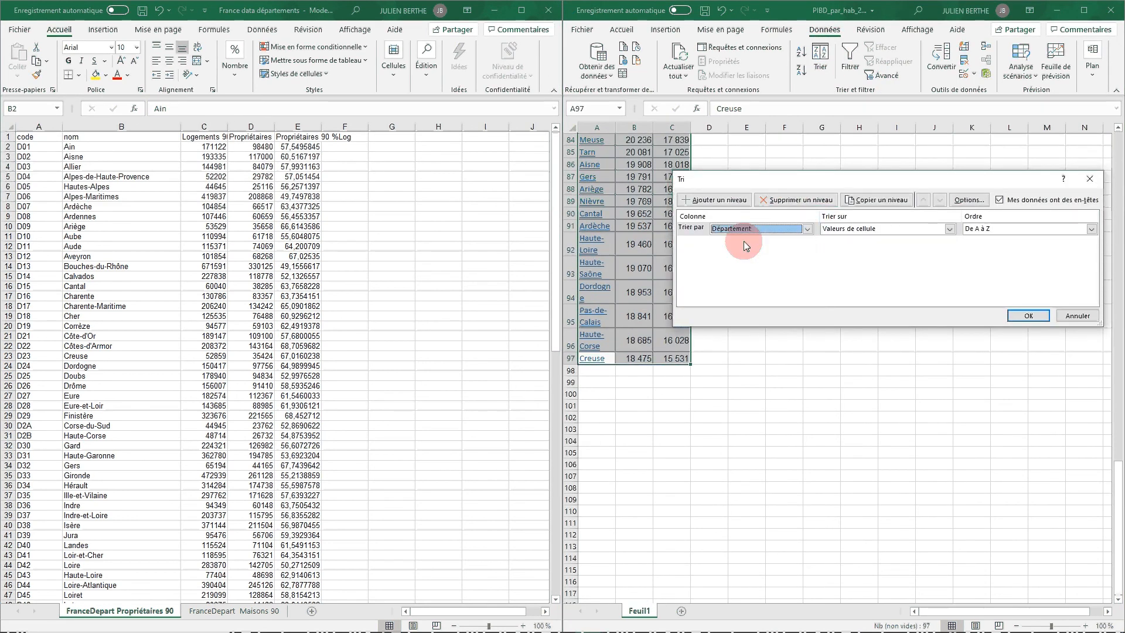
click(1029, 316)
click(789, 356)
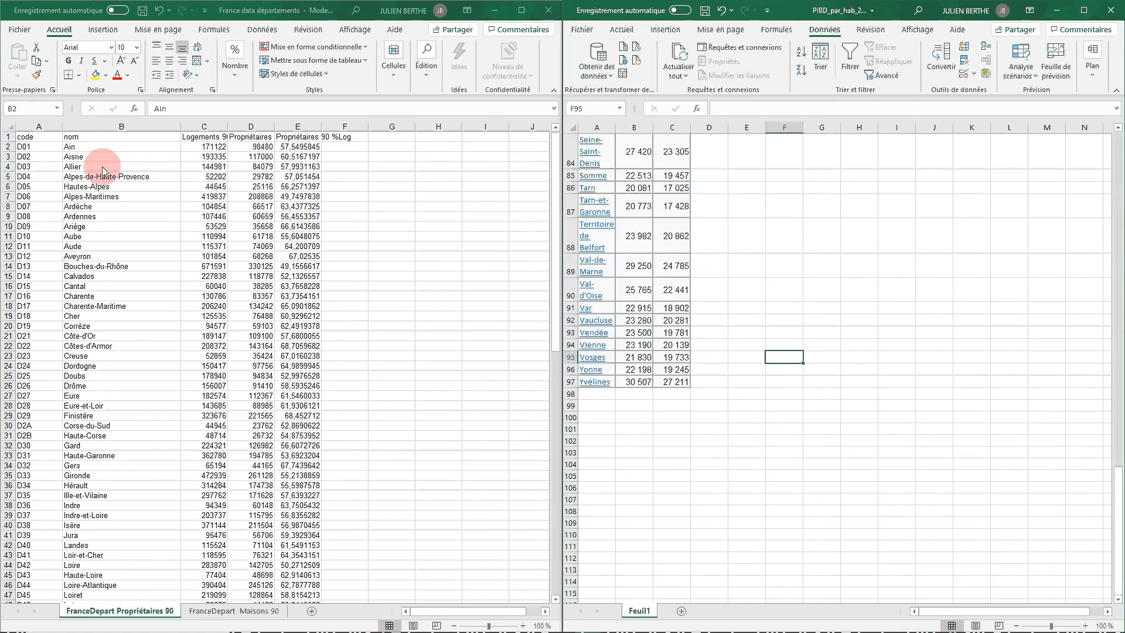
Sort the FranceDepart Propriétaires 90 table by nom from A to Z, expanding the selection to all its columns
click(91, 127)
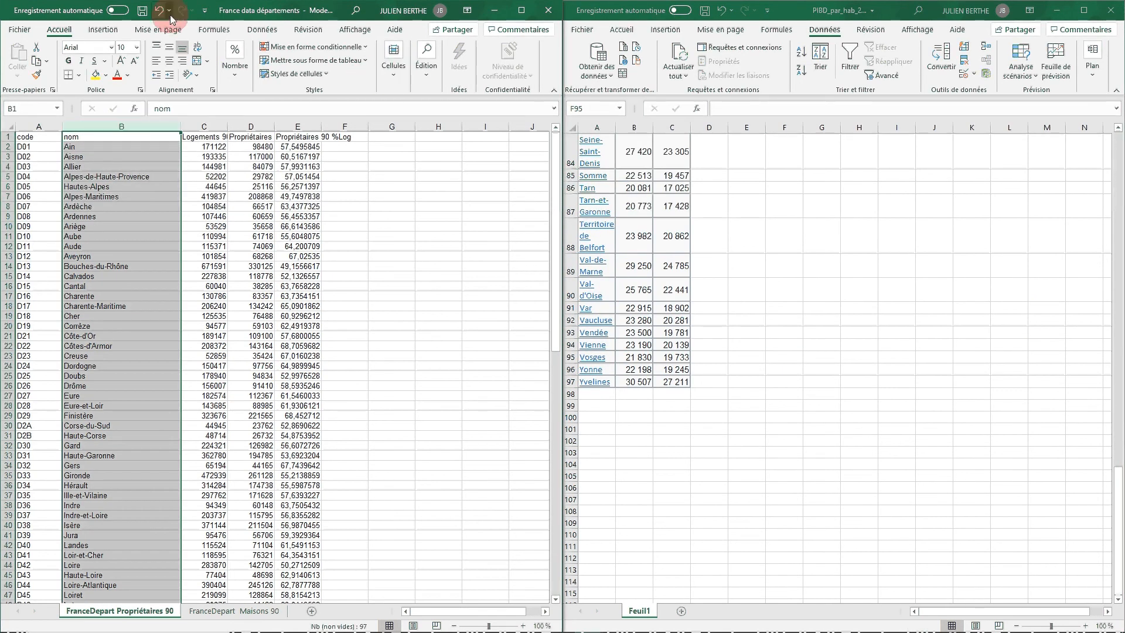
click(102, 30)
click(157, 29)
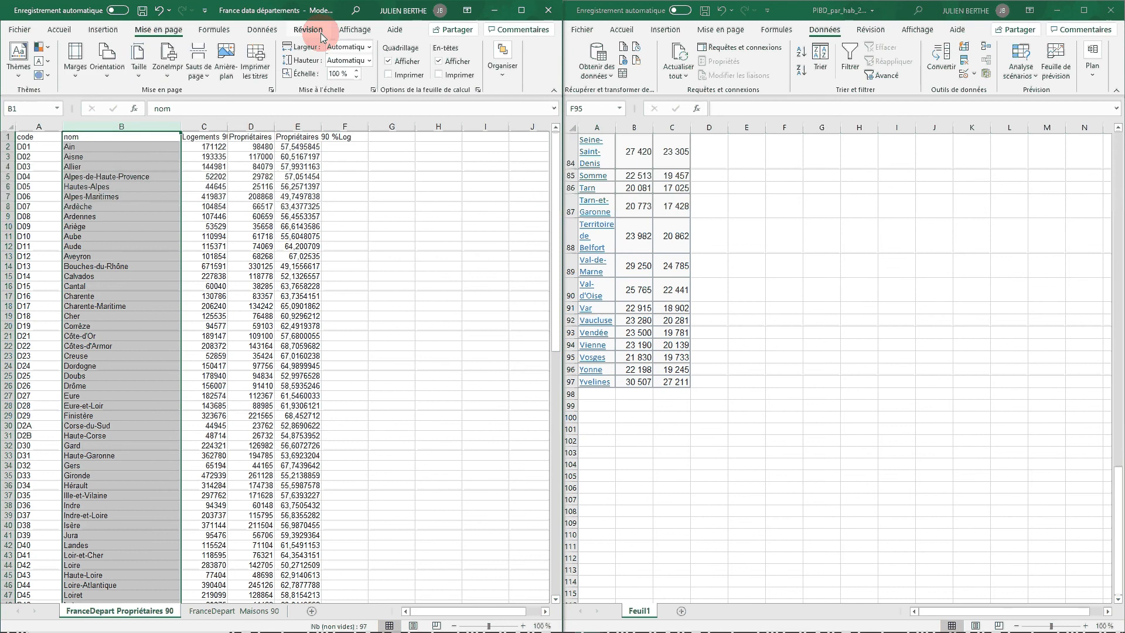
click(262, 29)
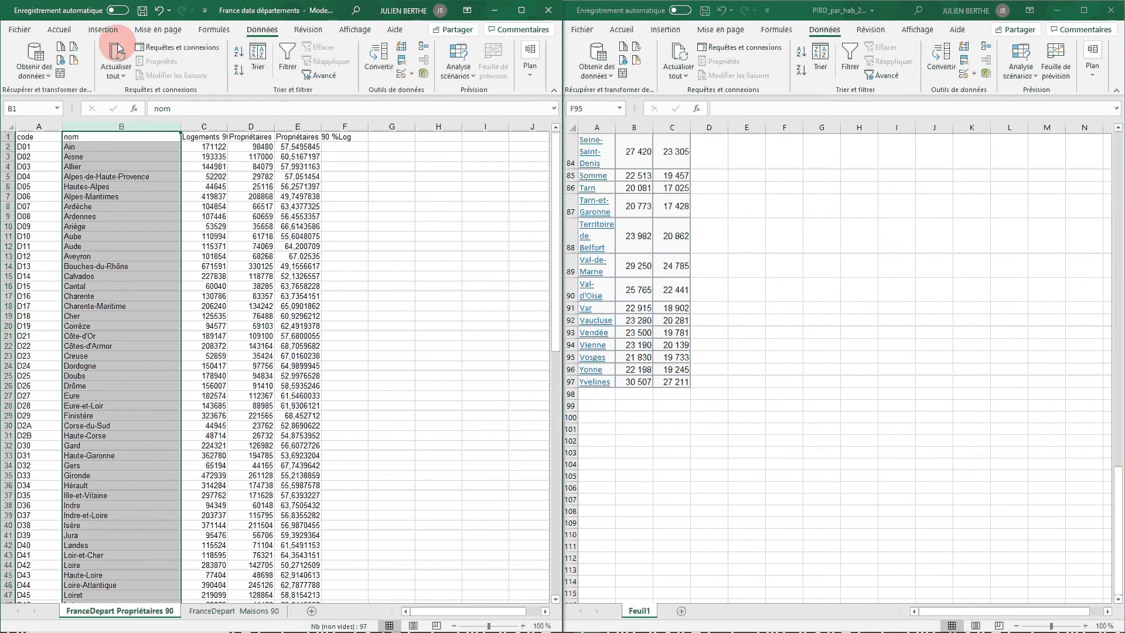
click(262, 53)
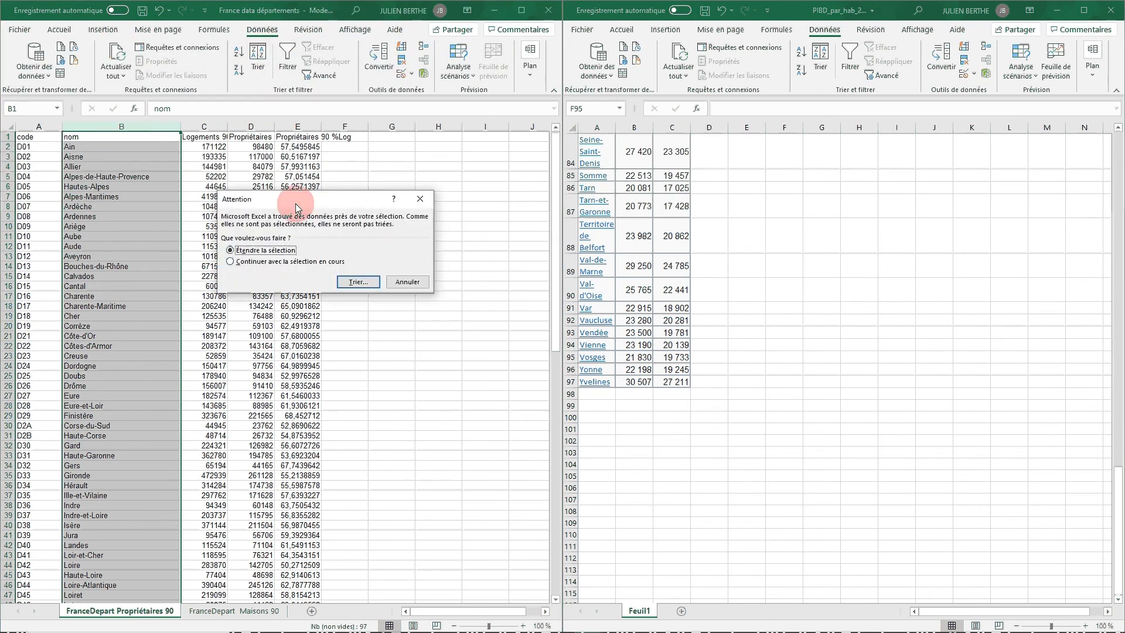
click(368, 282)
click(226, 231)
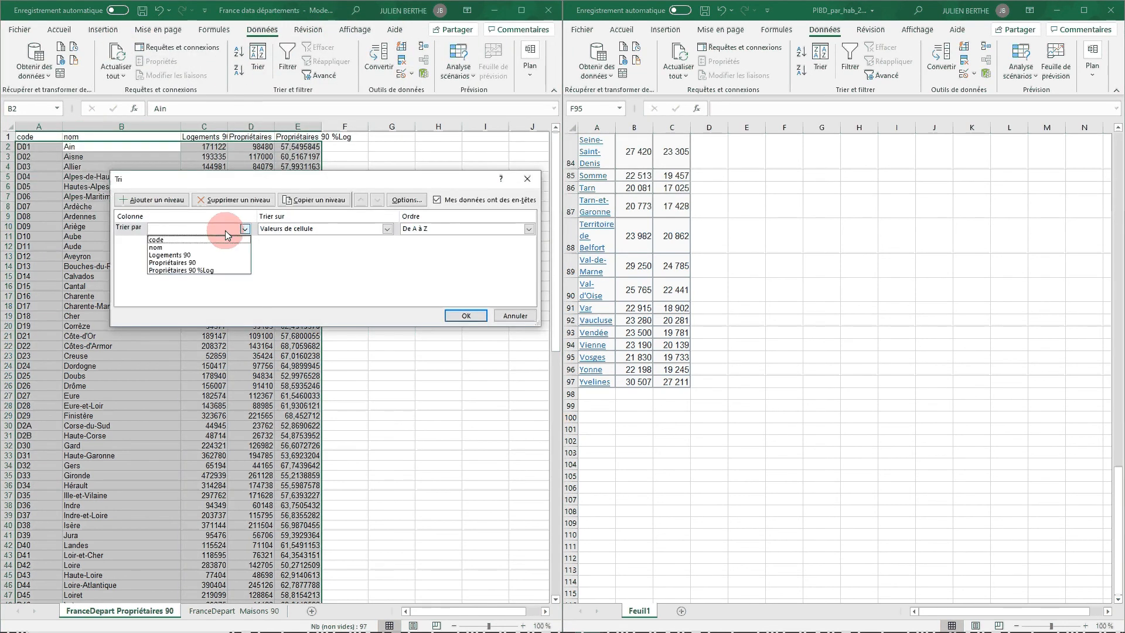
click(188, 247)
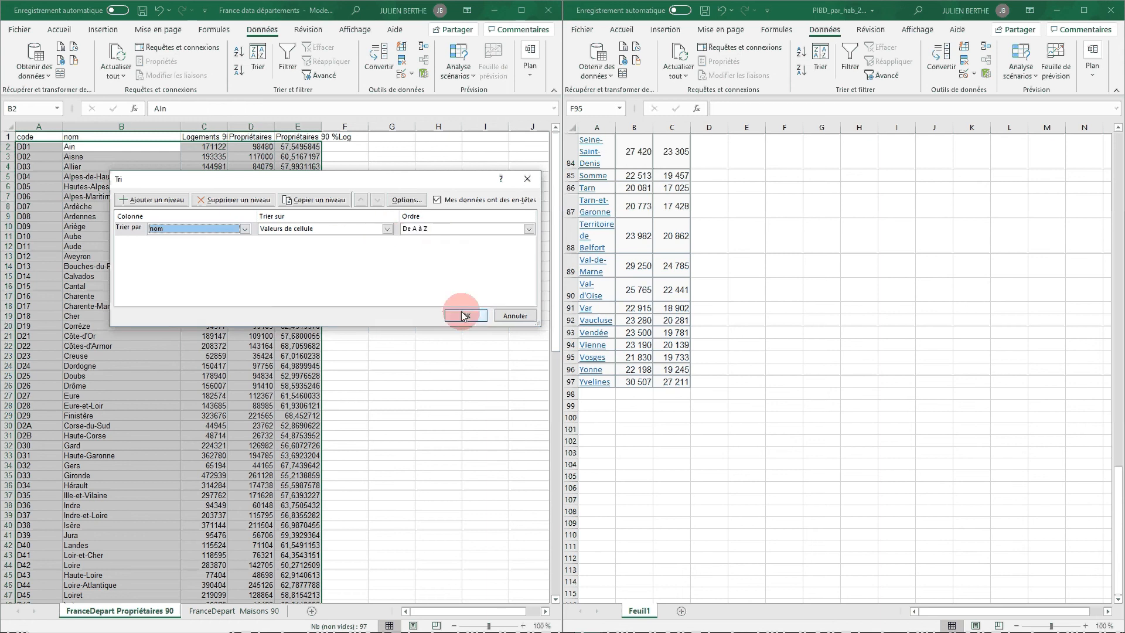
click(461, 315)
Compare the order and last row of the department names in the PIBD_par_hab and France data départements workbooks
click(811, 256)
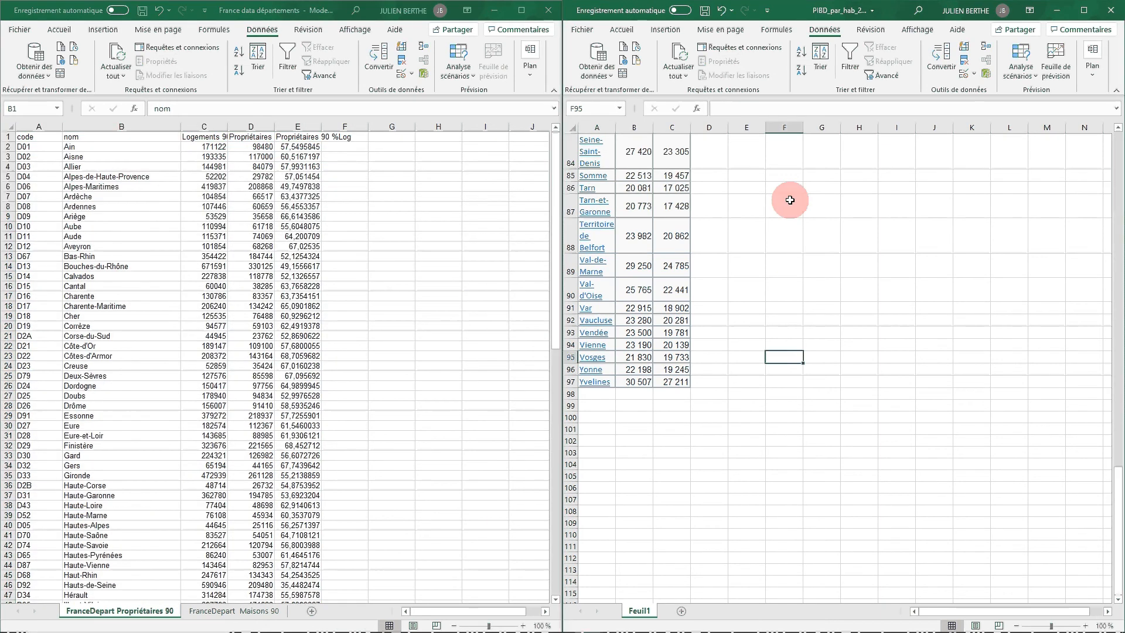
scroll(314, 352, down, 15)
scroll(788, 296, up, 16)
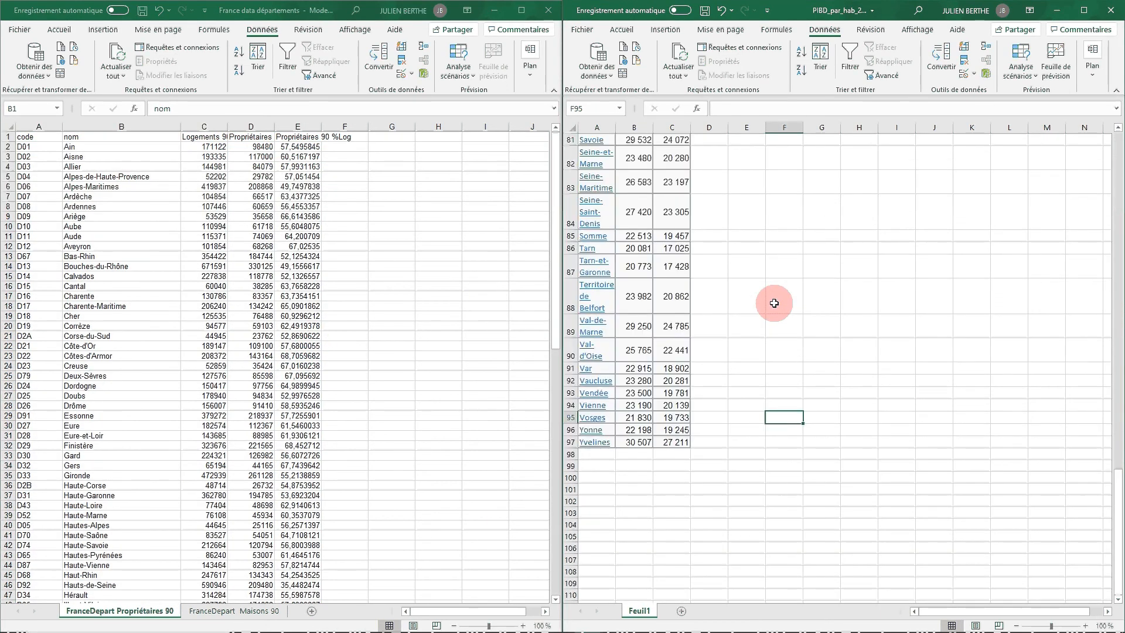
click(775, 304)
click(405, 371)
scroll(405, 368, down, 9)
scroll(361, 324, down, 14)
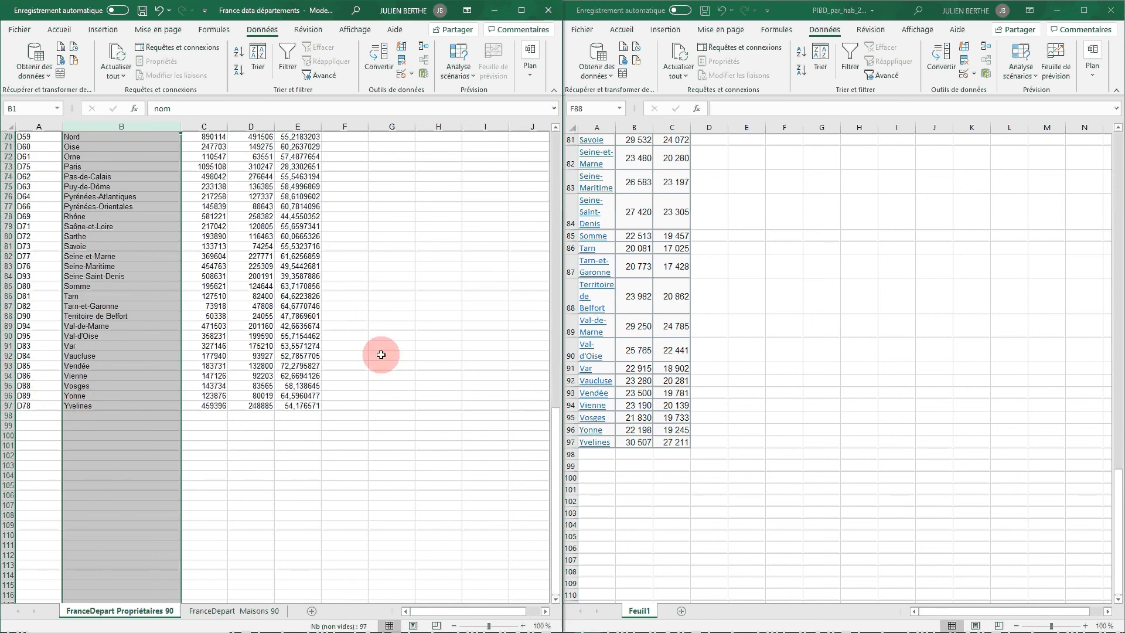
scroll(211, 264, up, 20)
click(758, 202)
scroll(757, 202, up, 20)
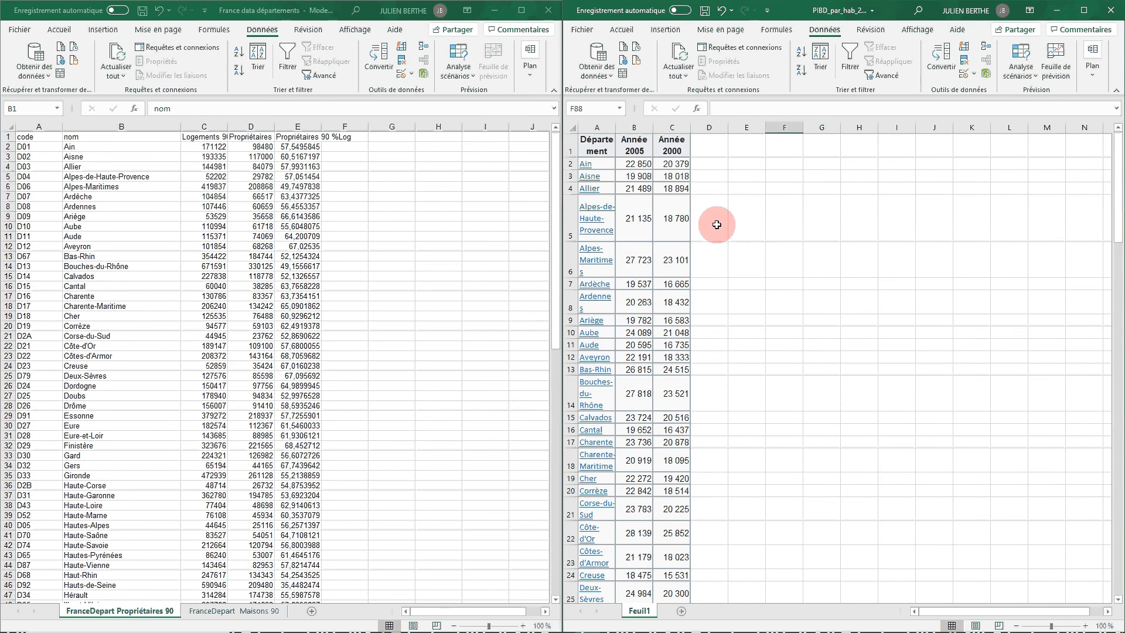
Copy the code column, cells A1 to A97, from the FranceDepart Propriétaires 90 sheet
click(262, 59)
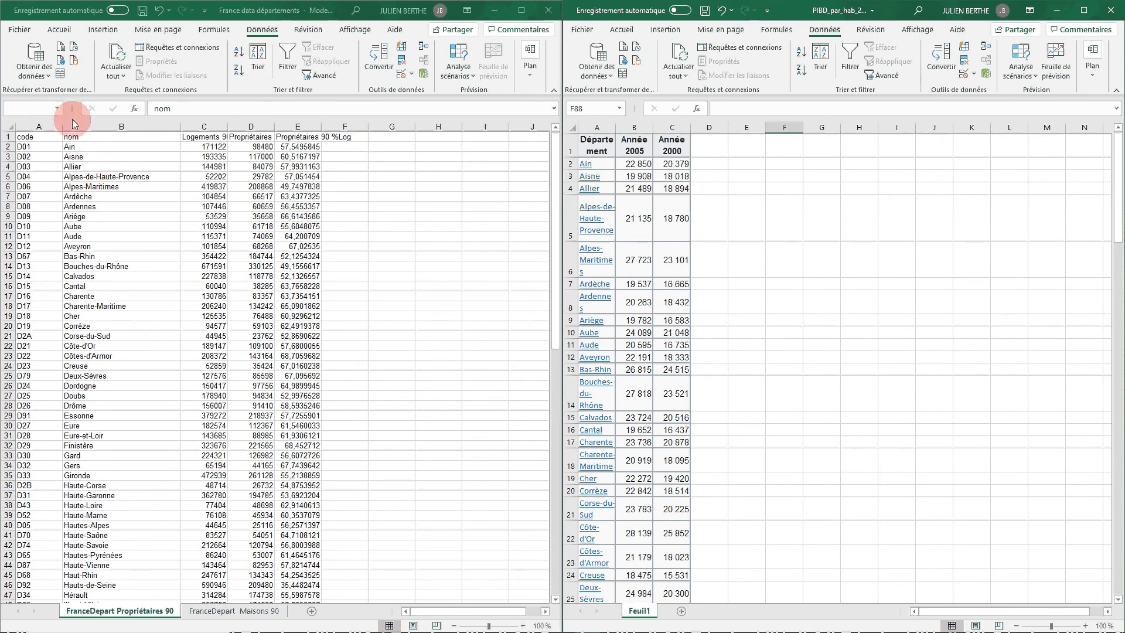
click(28, 141)
drag(28, 141, 30, 563)
right_click(49, 503)
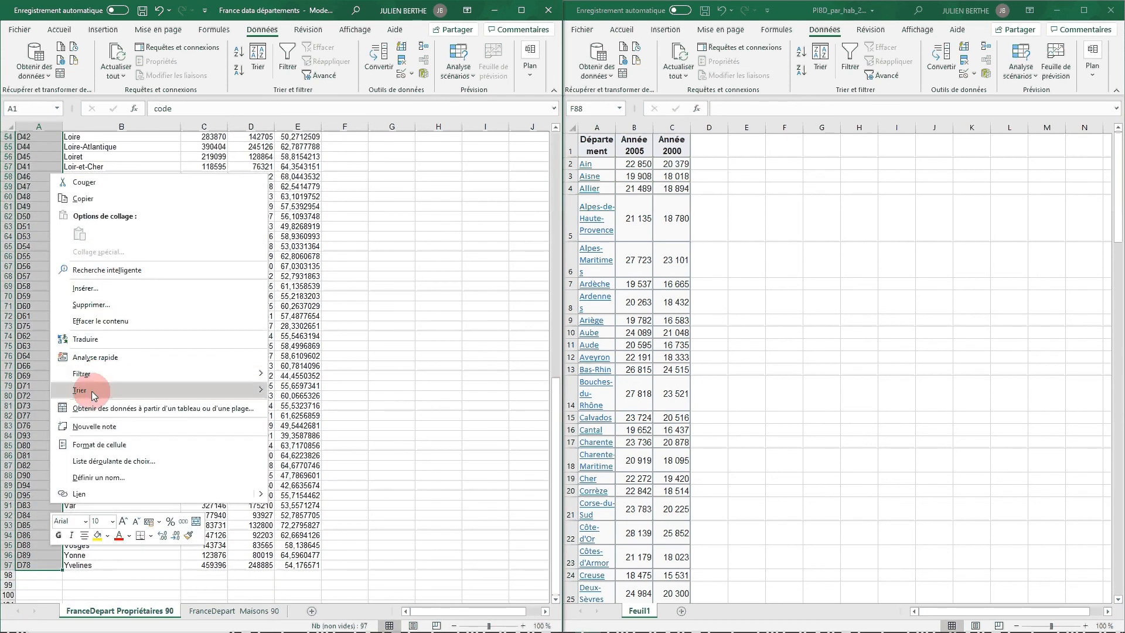
click(83, 199)
scroll(147, 252, up, 18)
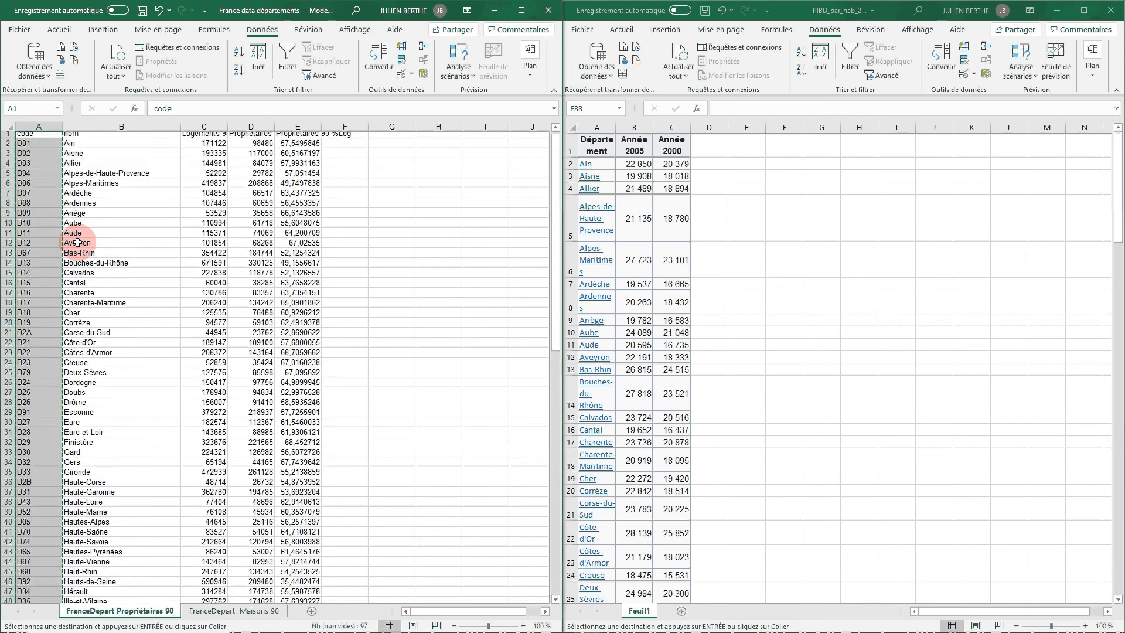
click(151, 296)
scroll(156, 315, down, 5)
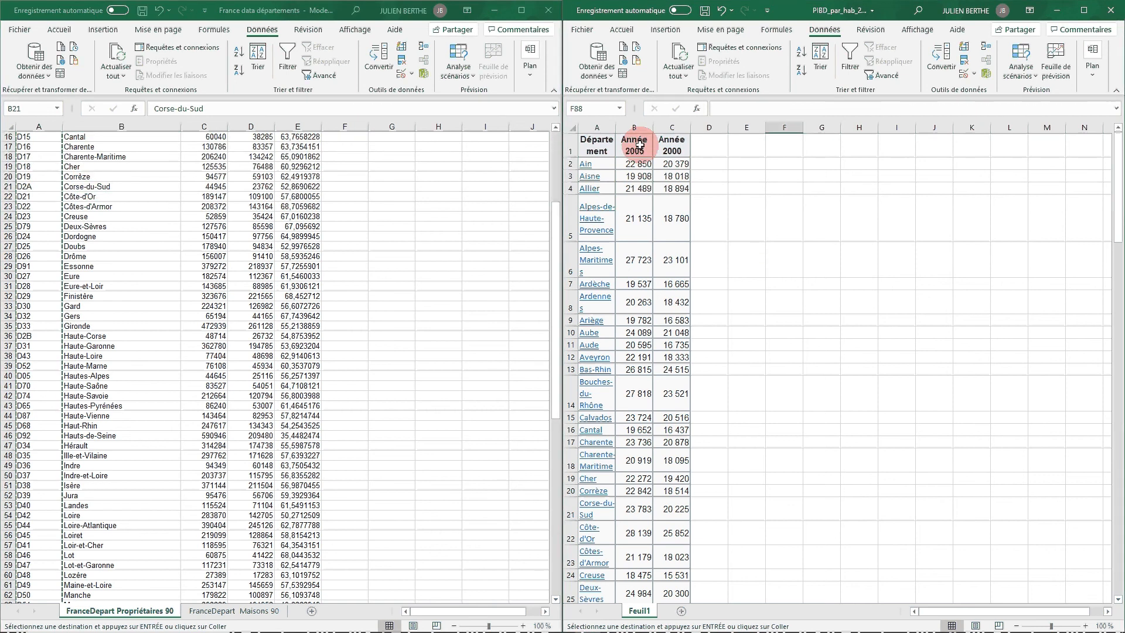
right_click(598, 127)
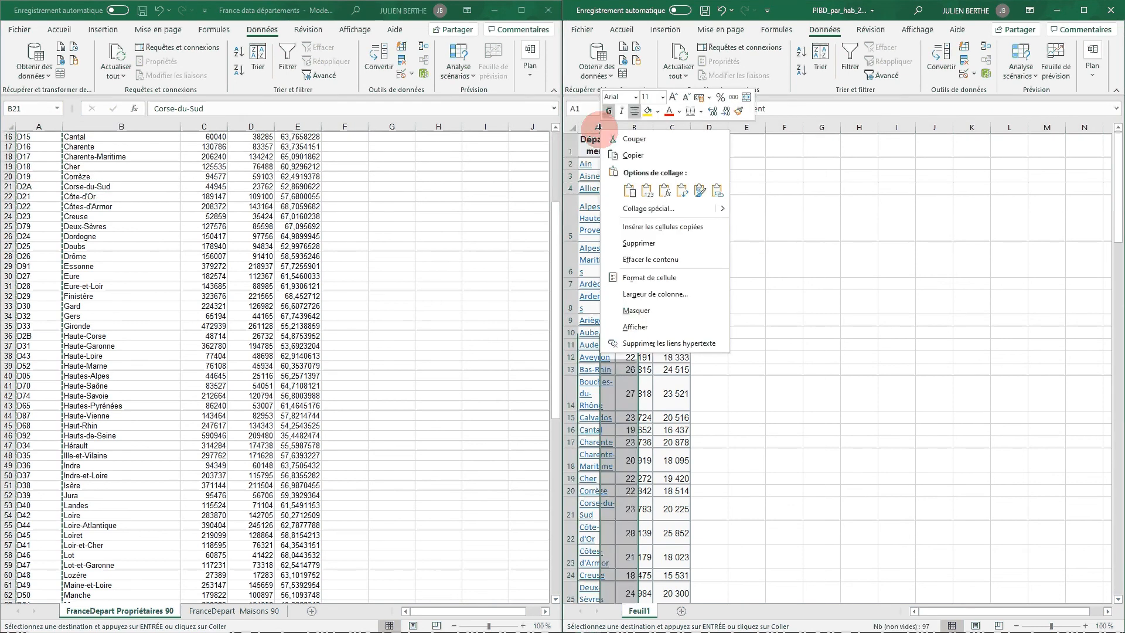
click(664, 233)
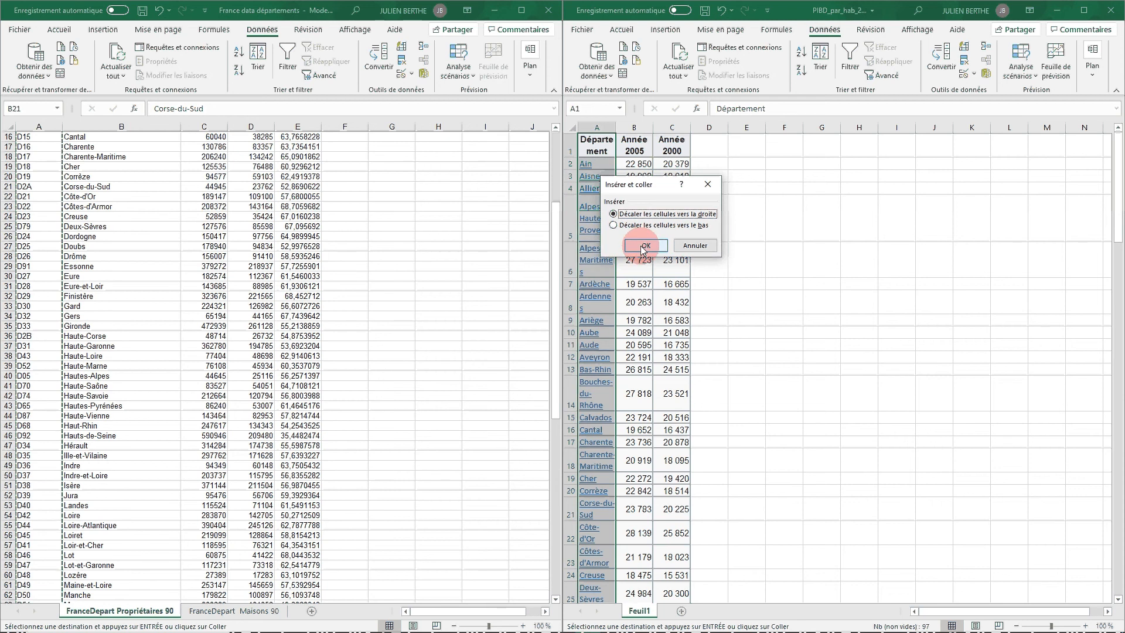
click(701, 251)
click(761, 239)
right_click(609, 128)
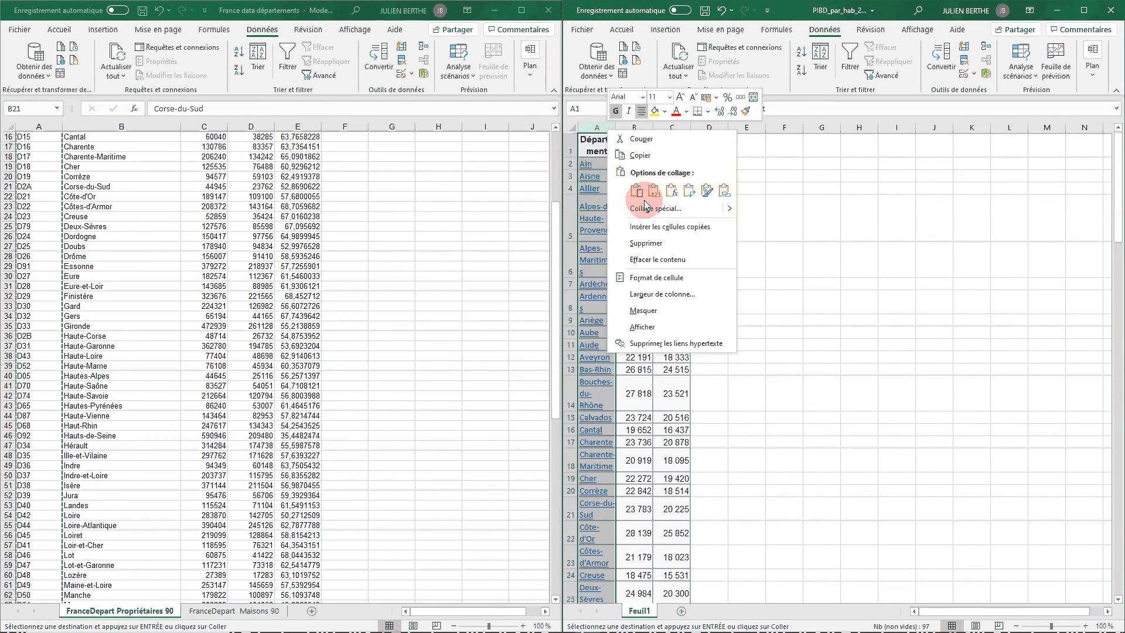
click(477, 269)
right_click(475, 264)
key(Escape)
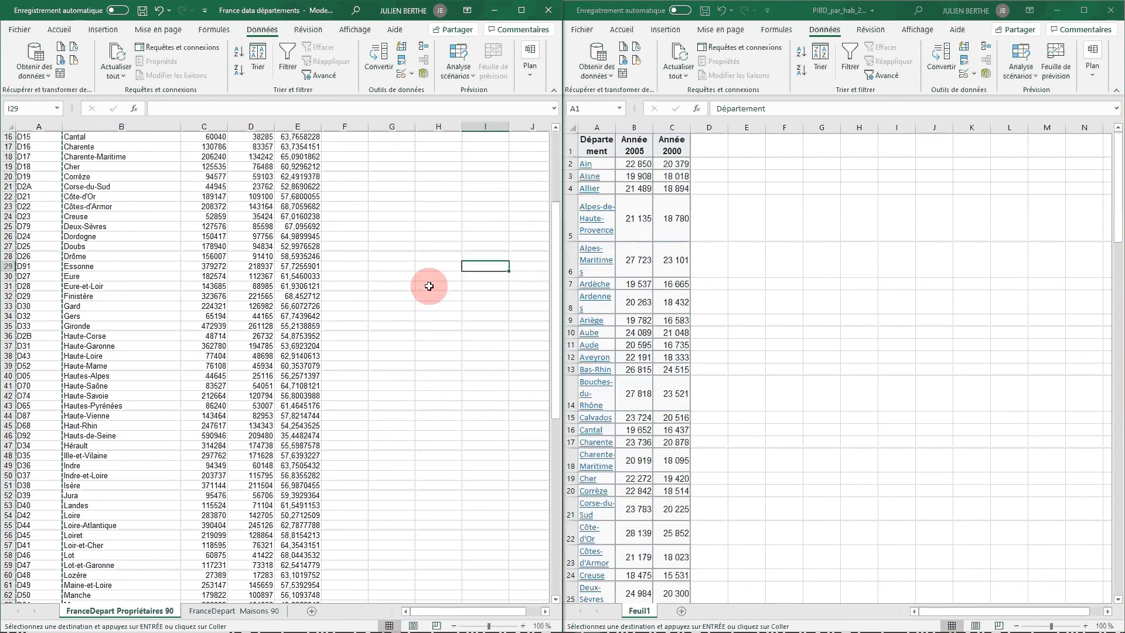
Insert the copied department codes as column A in the PIBD_par_hab workbook, shifting the existing cells to the right
click(600, 127)
right_click(604, 126)
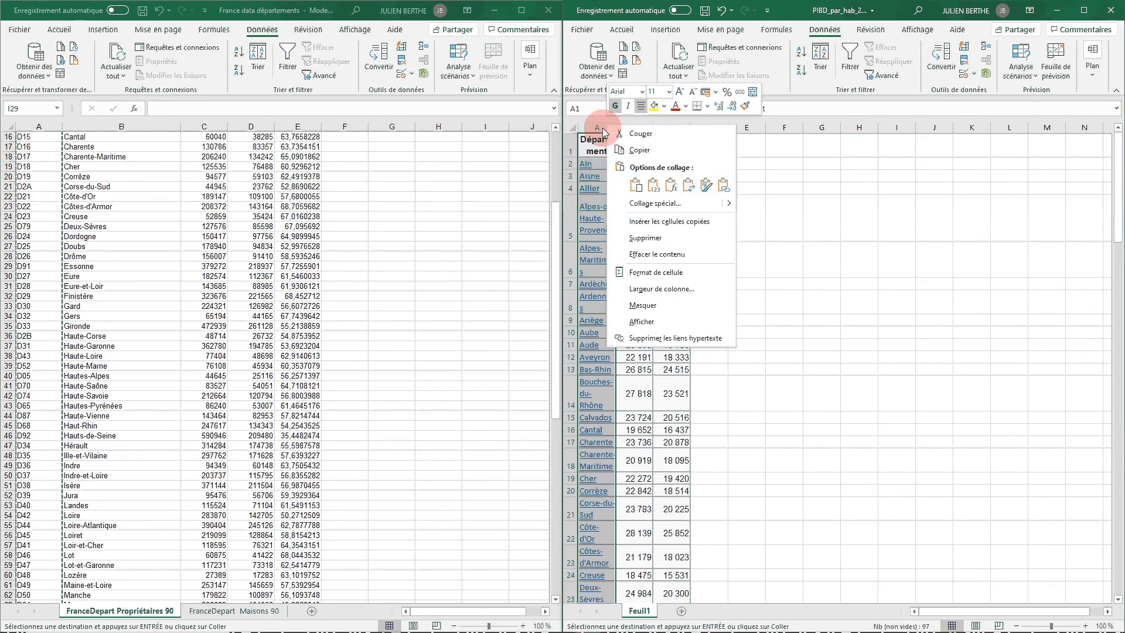
click(674, 222)
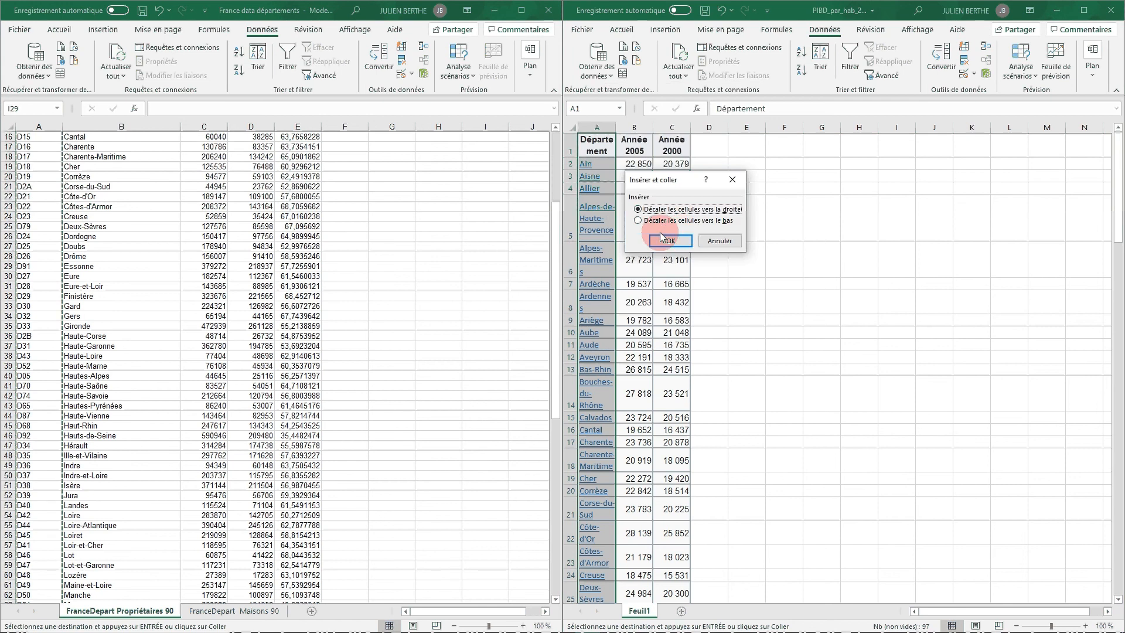
click(669, 240)
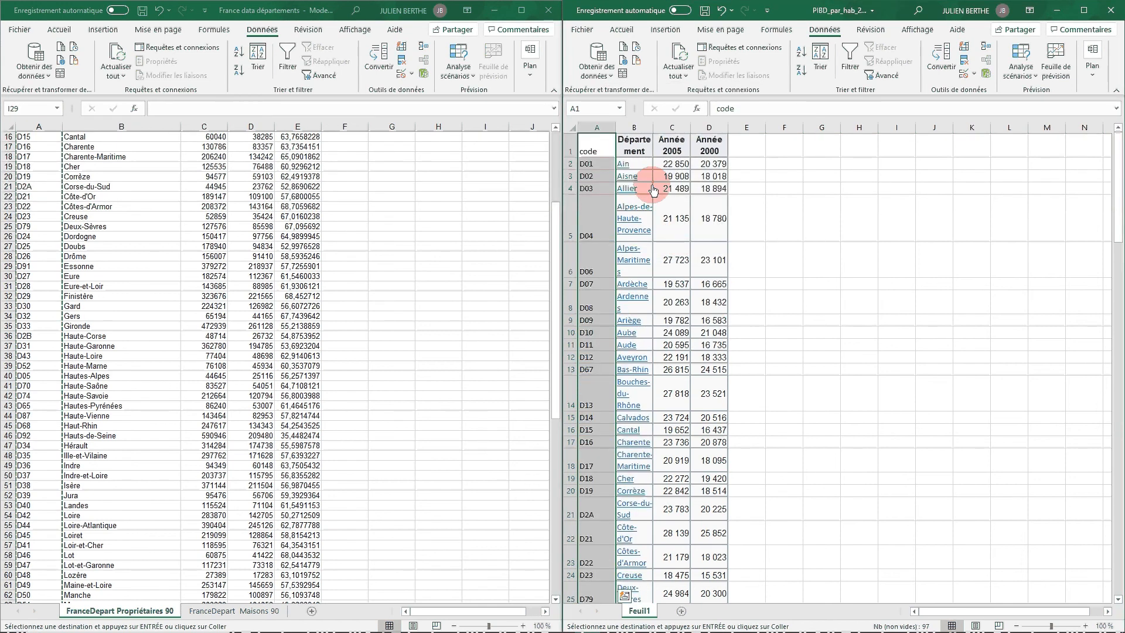
click(812, 235)
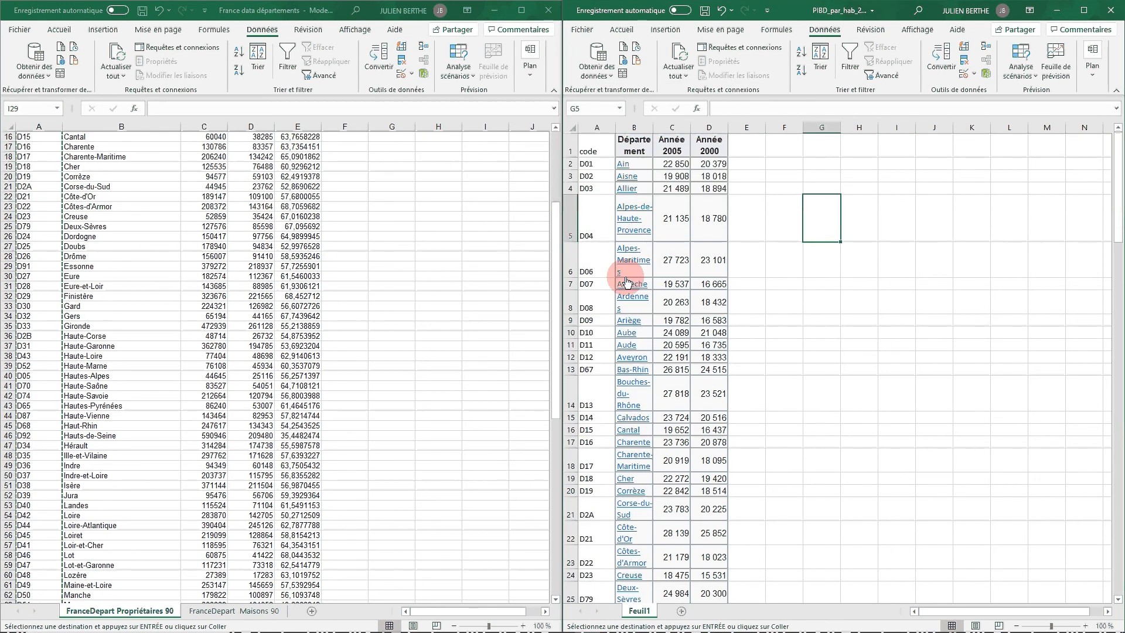
Check the inserted department codes against the department names down to the last row in both workbooks
scroll(606, 281, down, 2)
scroll(85, 234, up, 2)
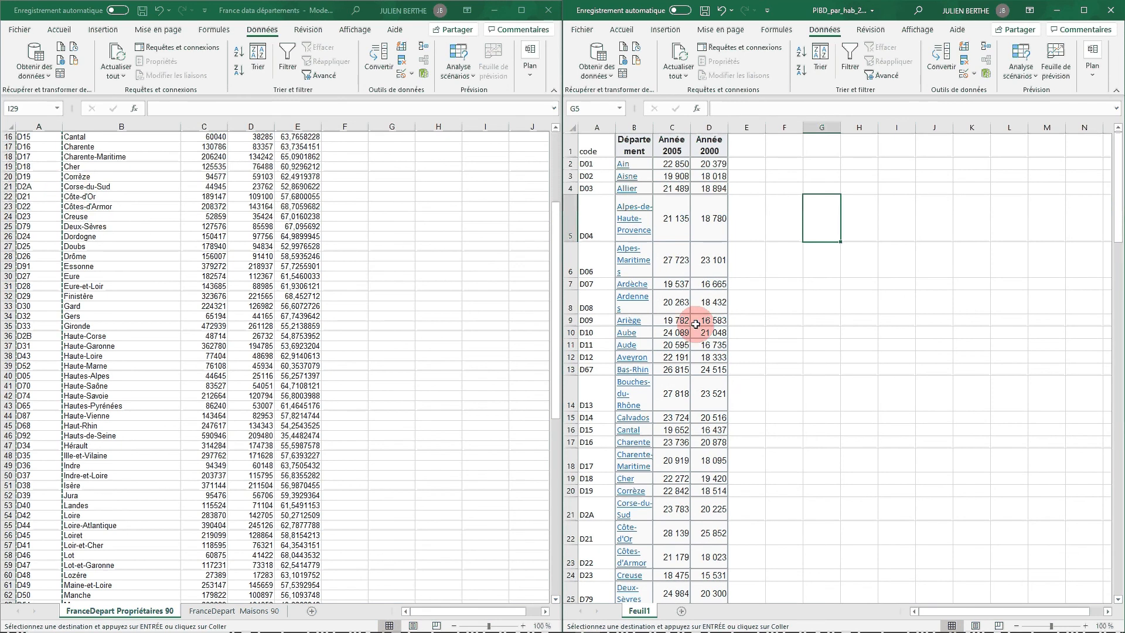
scroll(678, 350, down, 2)
scroll(674, 342, down, 1)
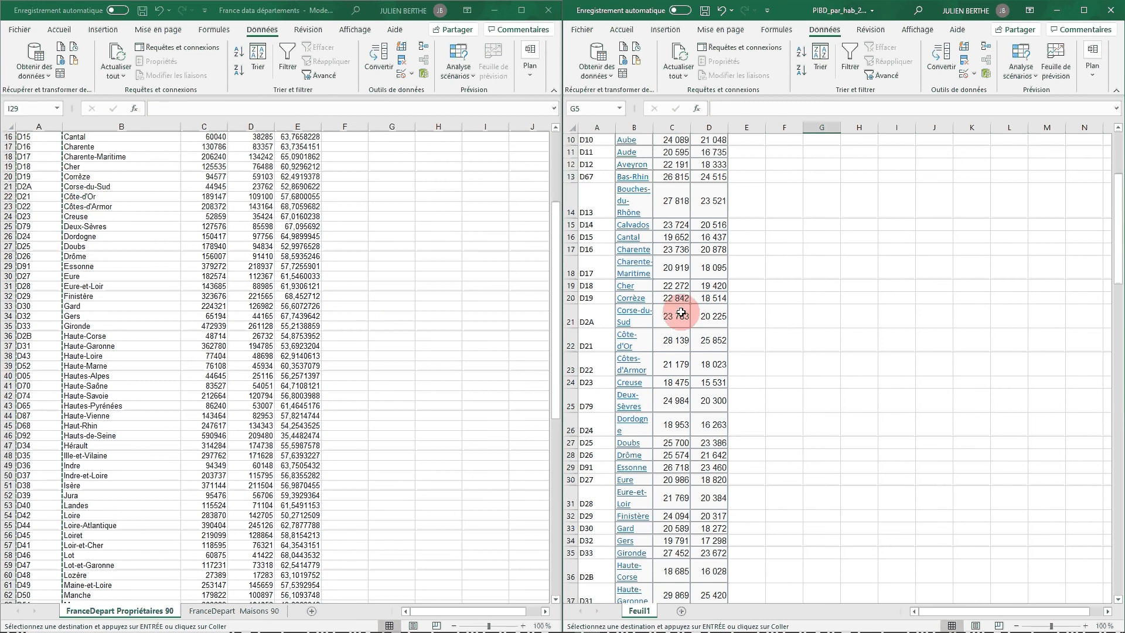
scroll(629, 284, up, 3)
scroll(646, 261, down, 9)
scroll(653, 246, down, 11)
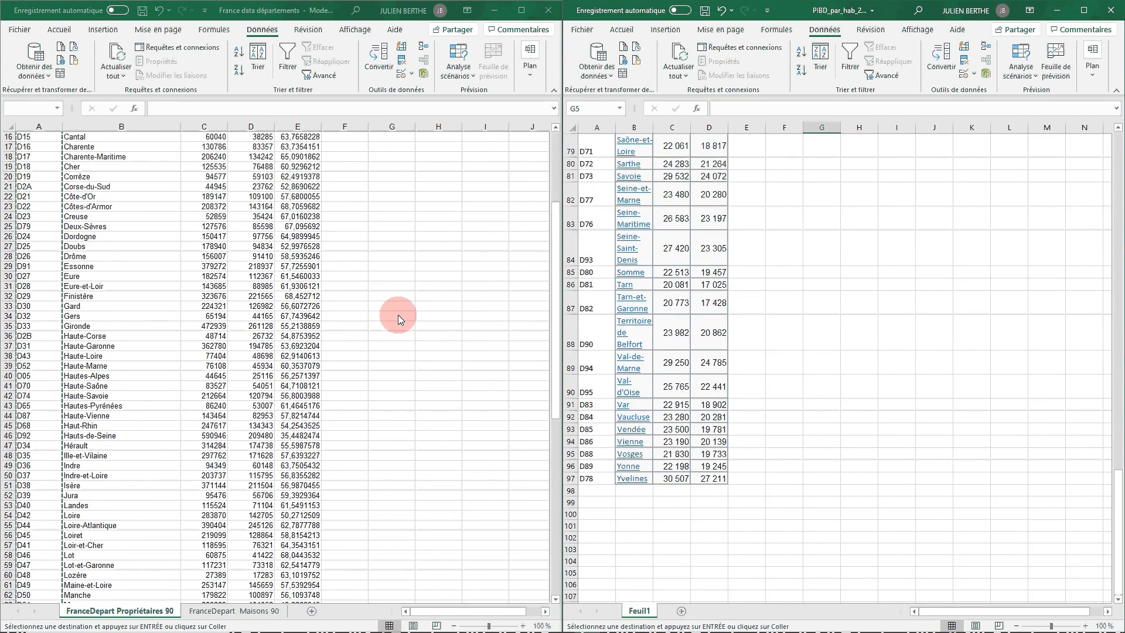
scroll(399, 314, down, 15)
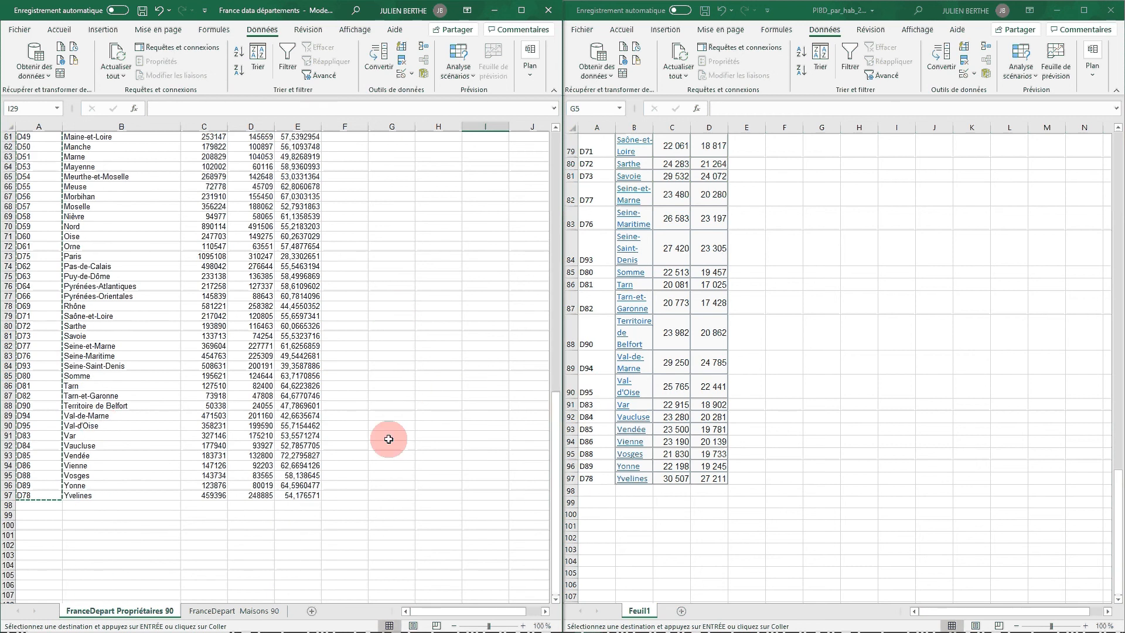
scroll(271, 377, up, 20)
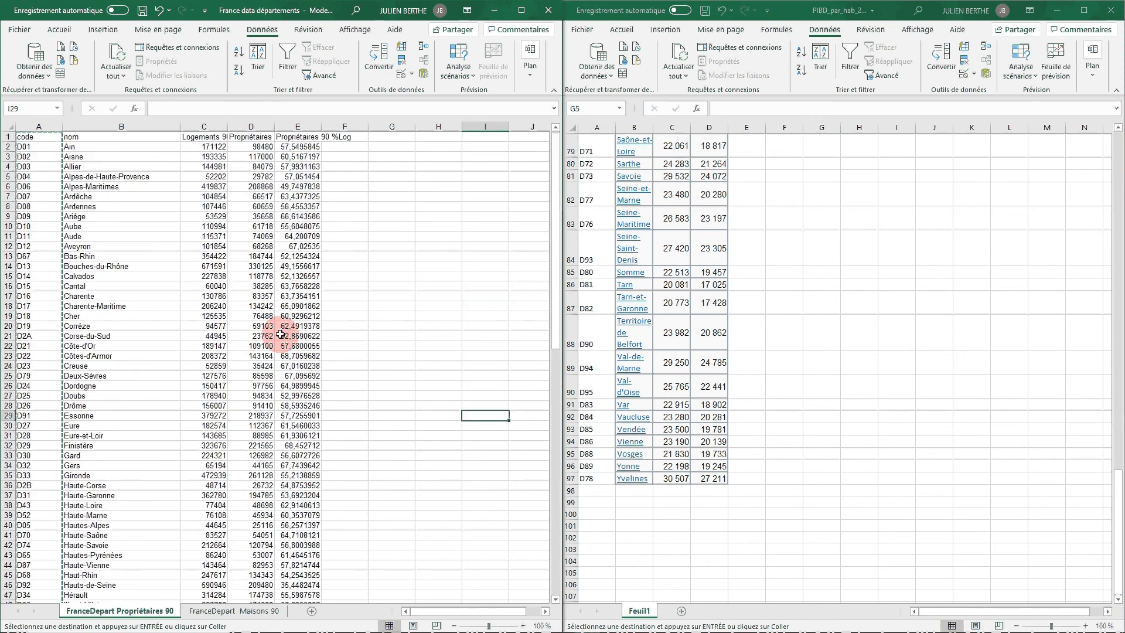
Close the France data départements workbook without saving its changes
click(471, 246)
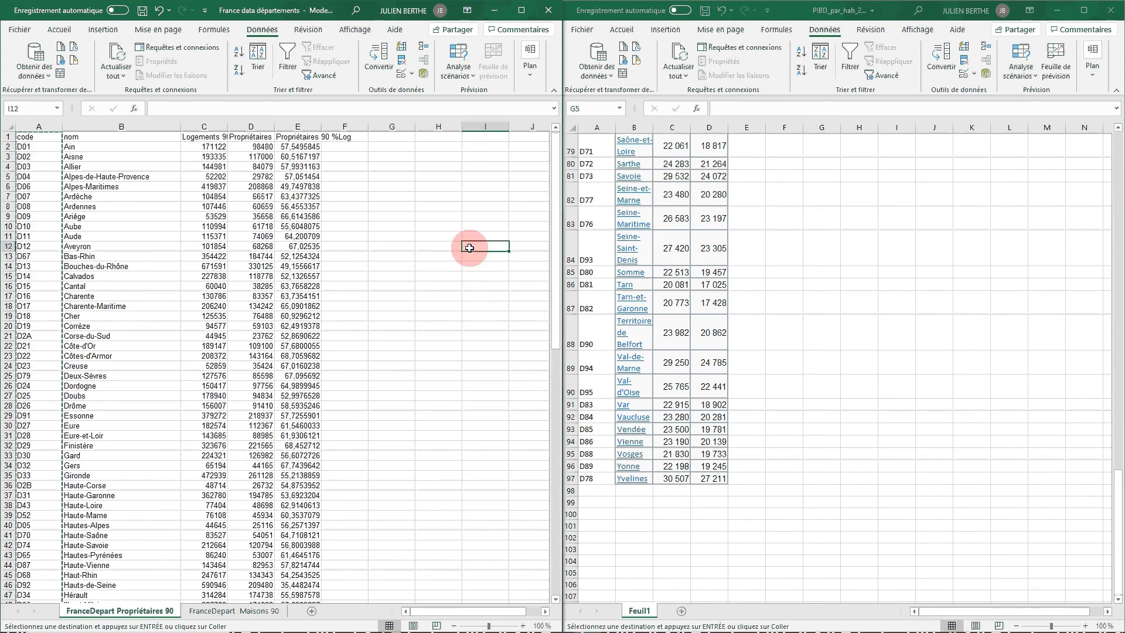
click(548, 10)
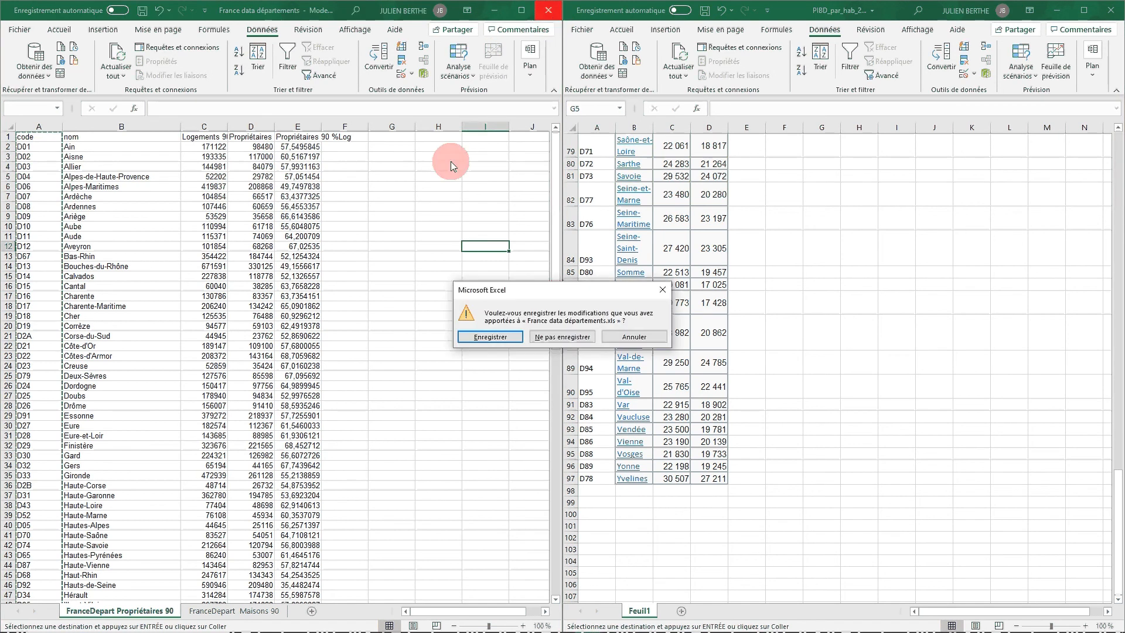
click(549, 337)
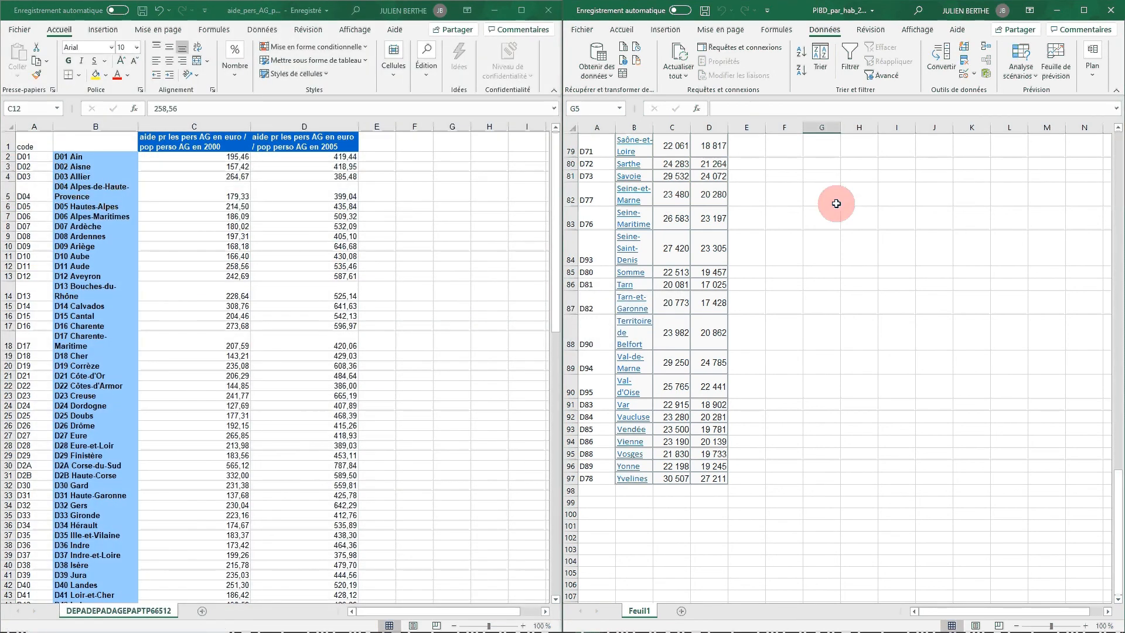
Save the PIBD_par_hab and aide_pers_AG workbooks
scroll(730, 188, up, 2)
scroll(730, 188, up, 20)
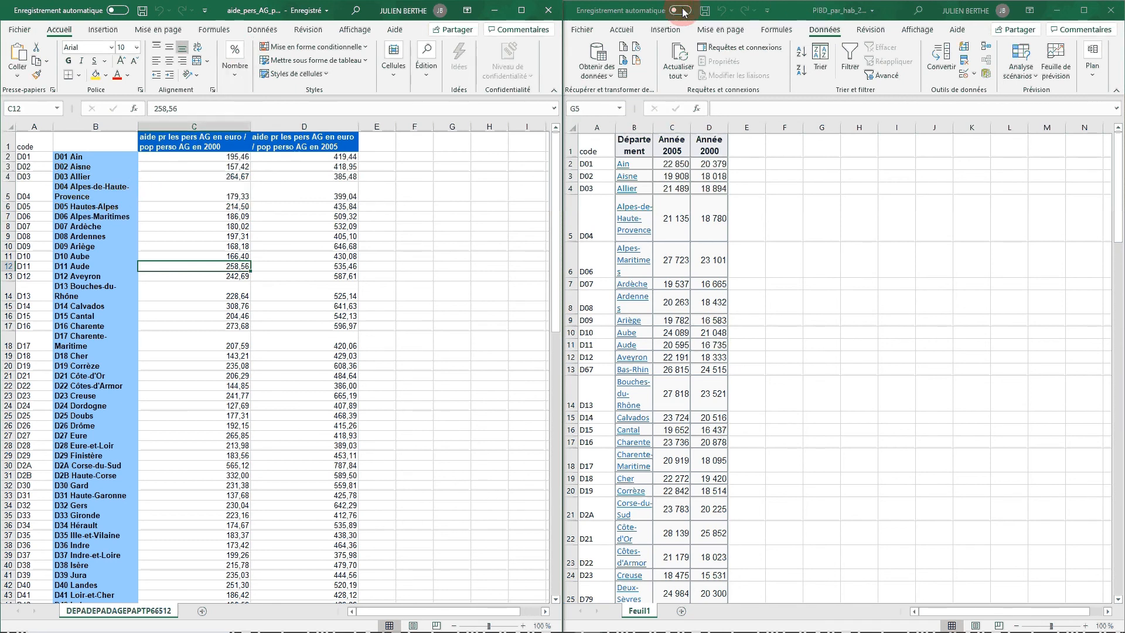
click(707, 12)
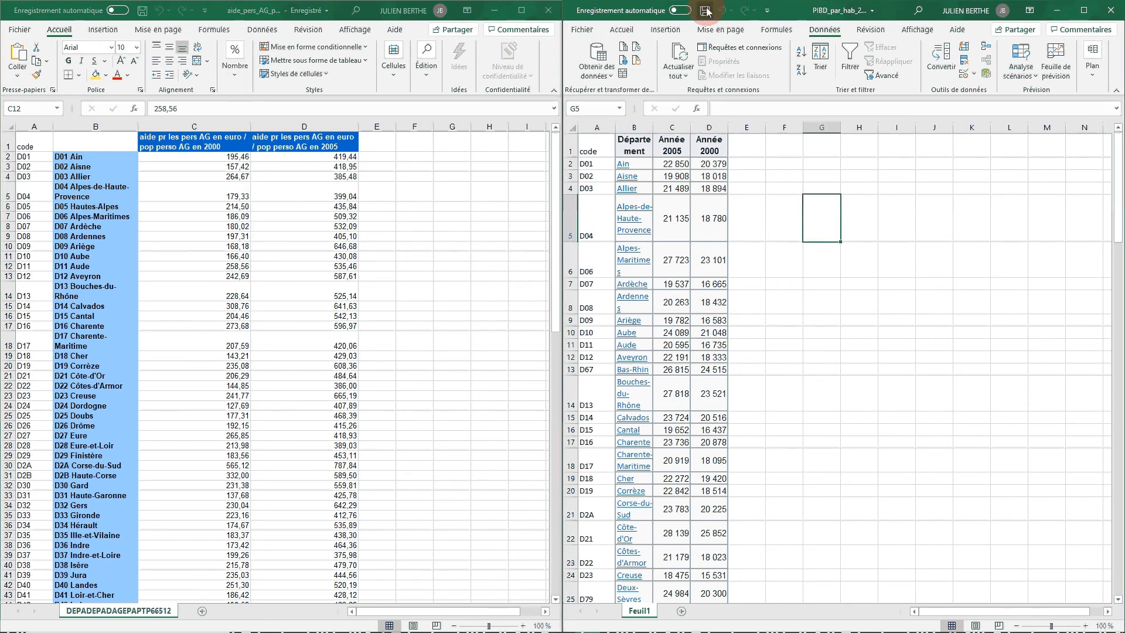
click(141, 13)
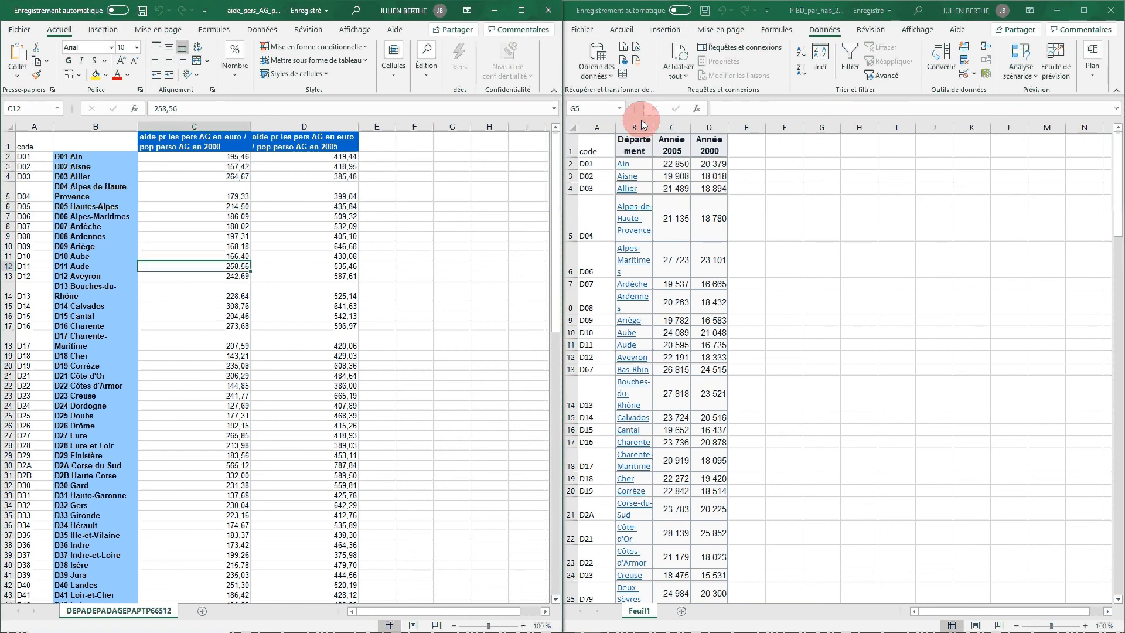
Sort the whole PIBD_par_hab table by the code column from A to Z, extending the selection to the neighbouring columns
click(604, 148)
key(ctrl+shift+Down)
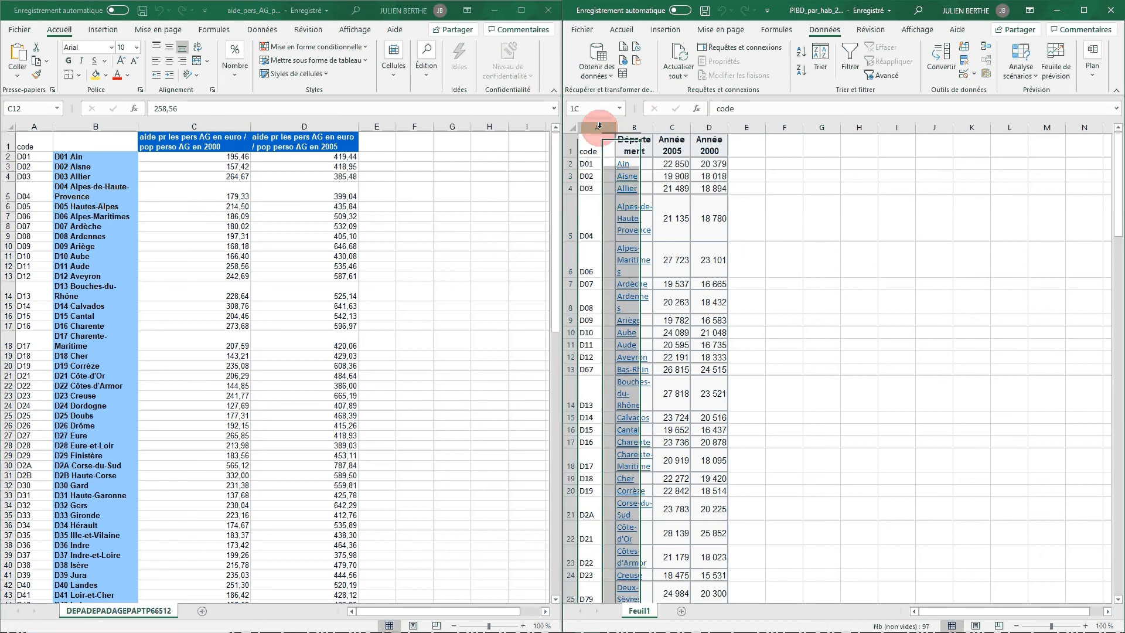
click(836, 56)
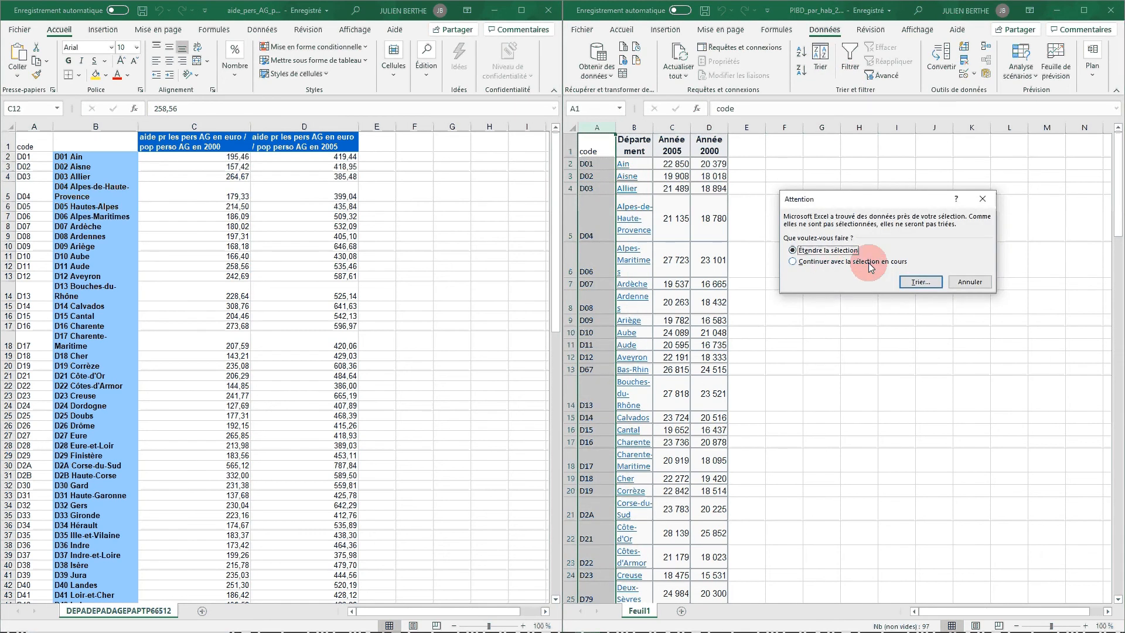
click(923, 278)
click(768, 228)
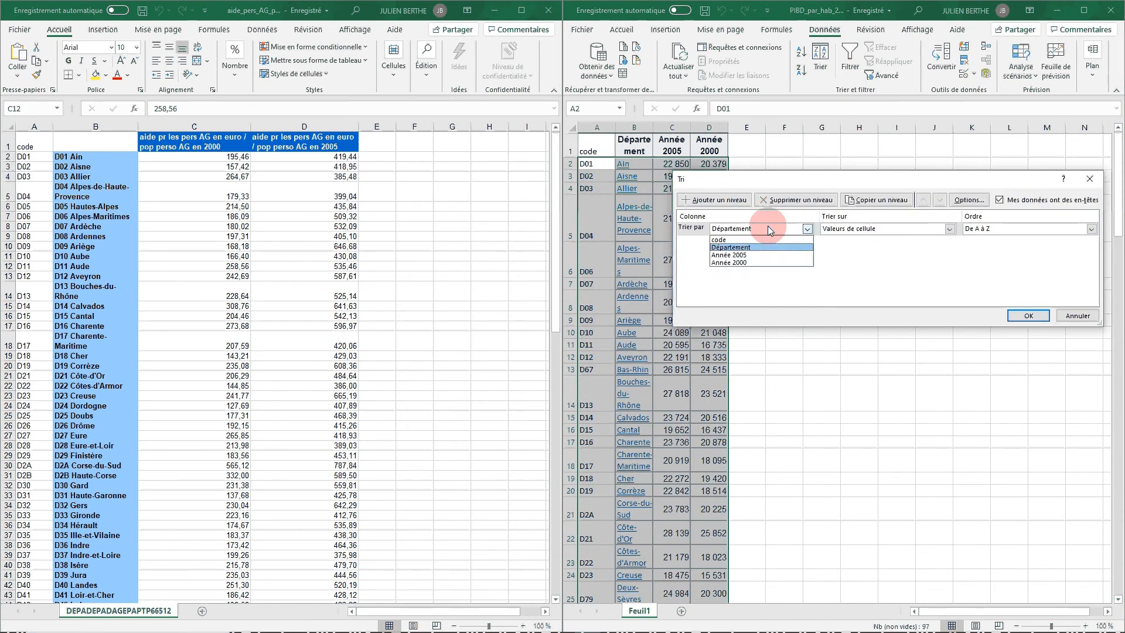
click(727, 239)
click(1027, 314)
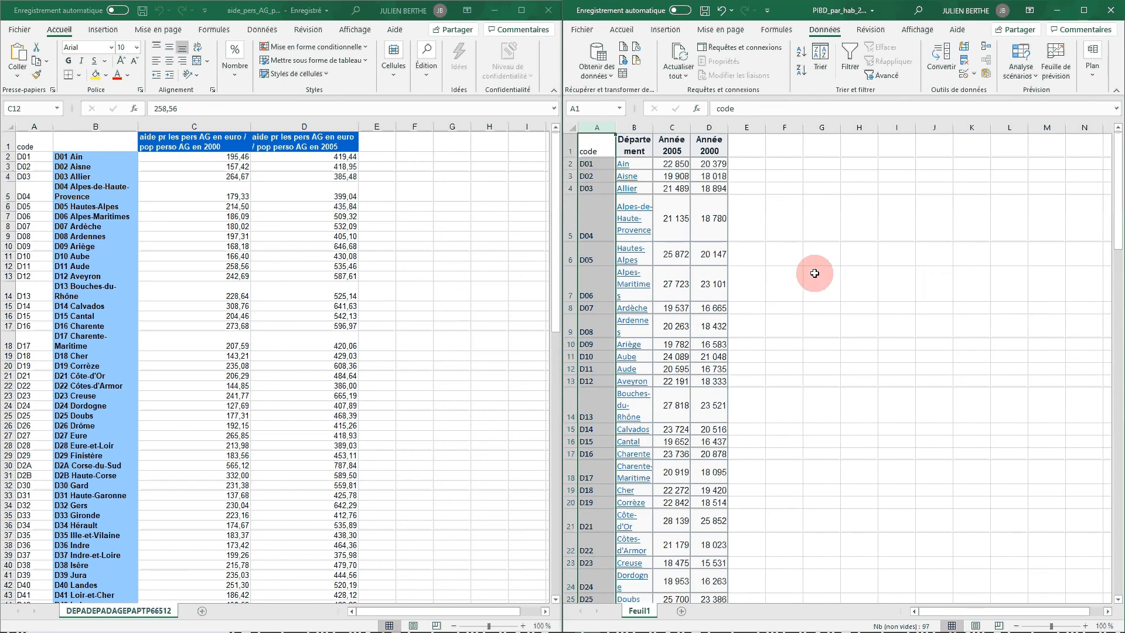
Sort the aide_pers_AG table by Colonne A from A to Z, extending the selection to the neighbouring columns
click(34, 127)
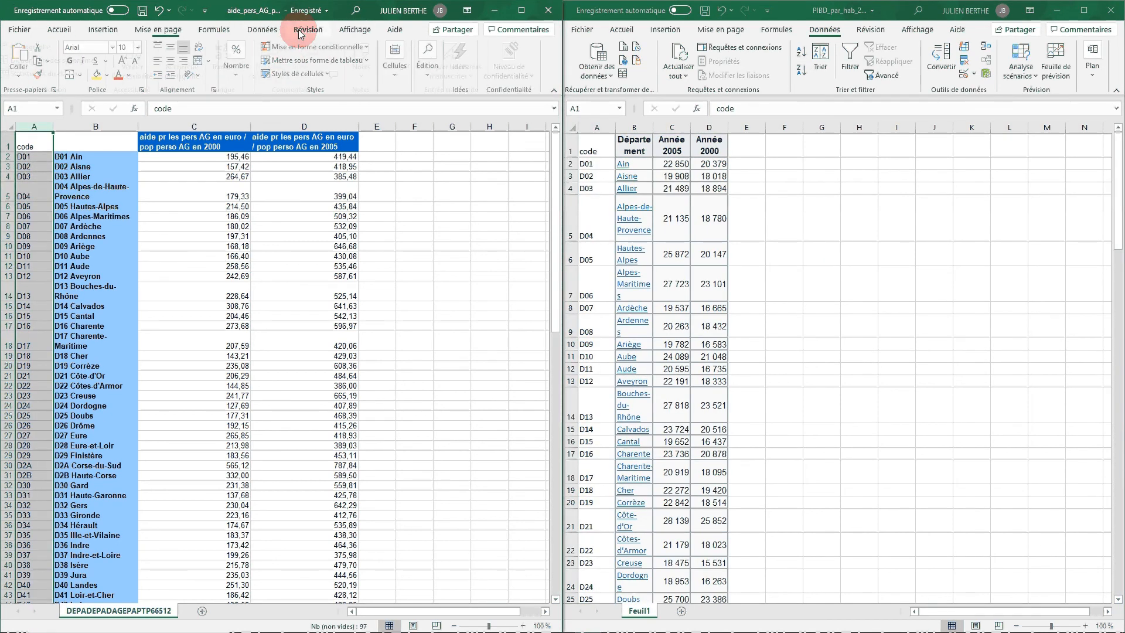
click(262, 29)
click(267, 64)
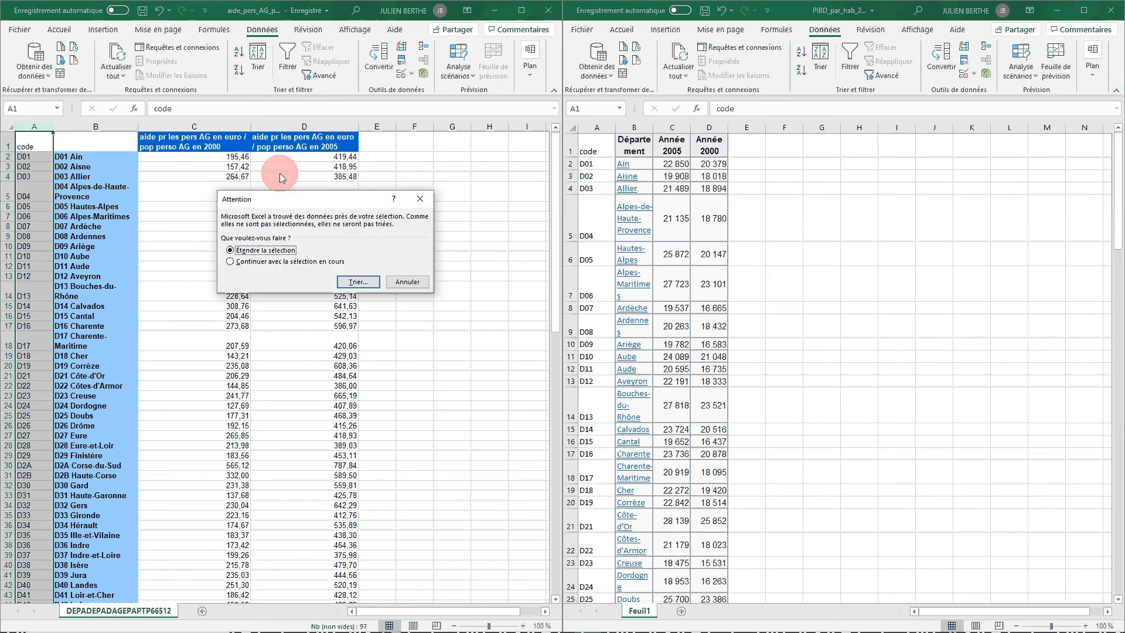
click(362, 276)
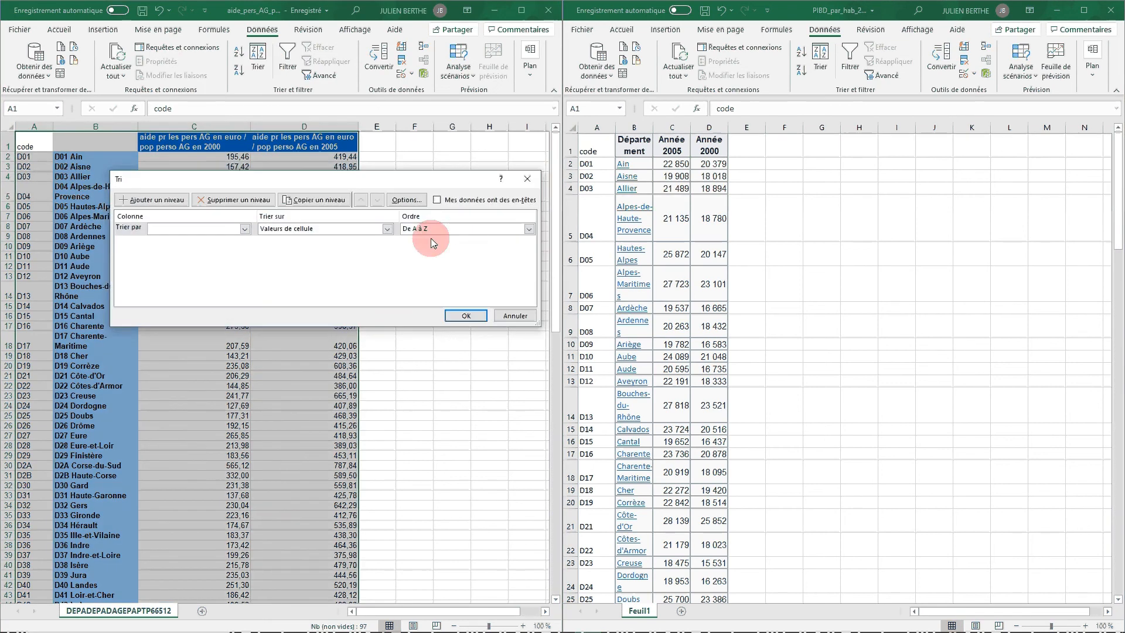
click(466, 315)
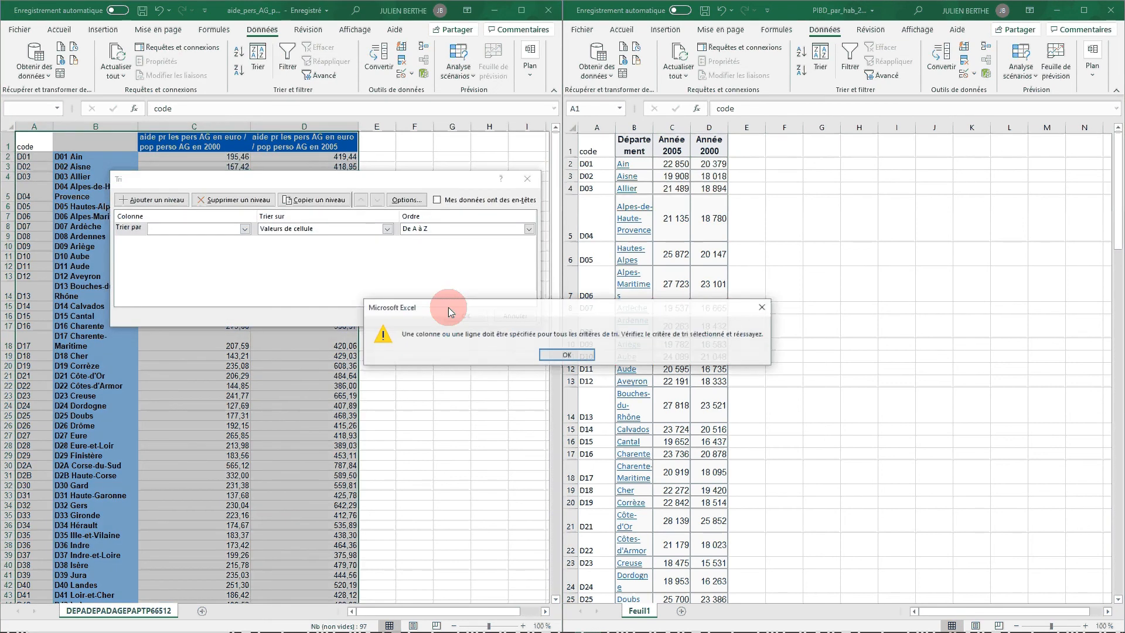
click(558, 355)
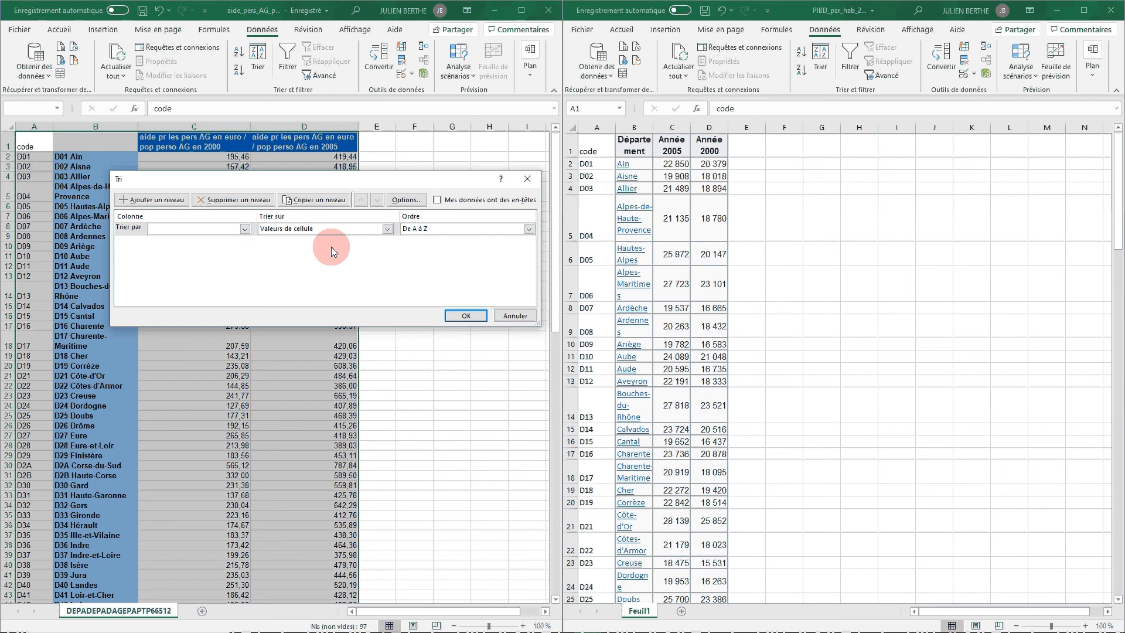
click(223, 230)
click(199, 237)
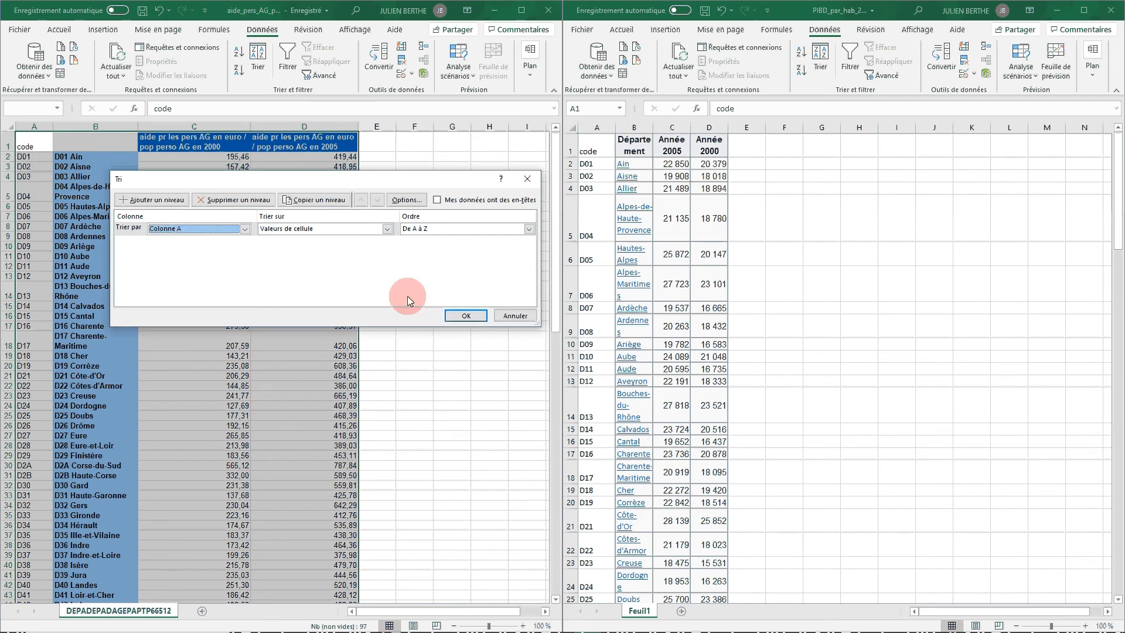
click(454, 315)
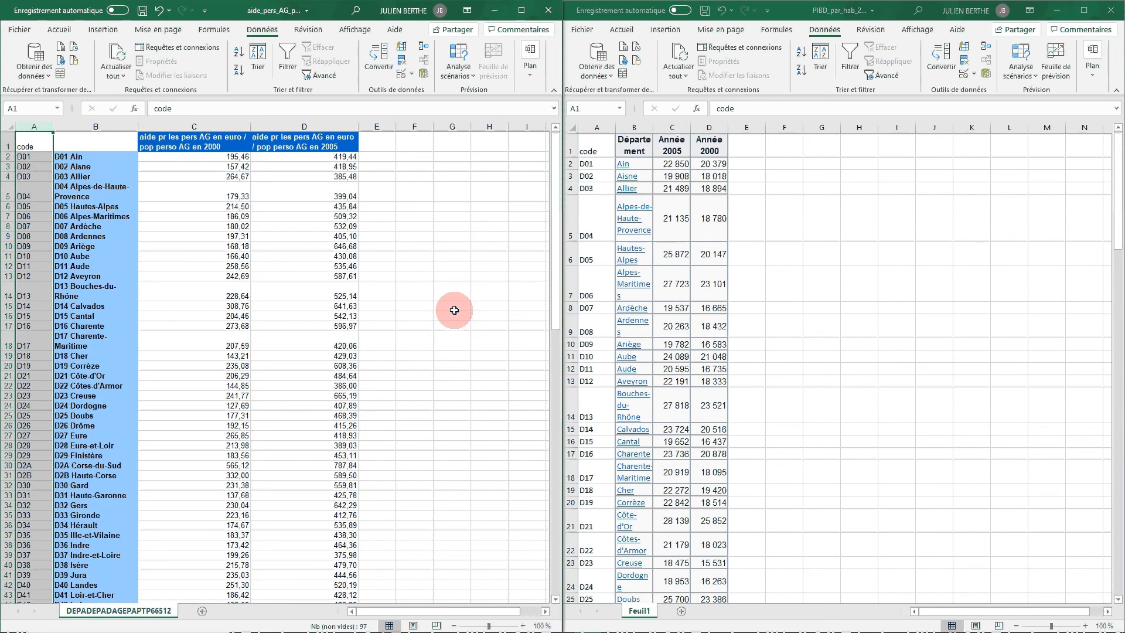
click(414, 276)
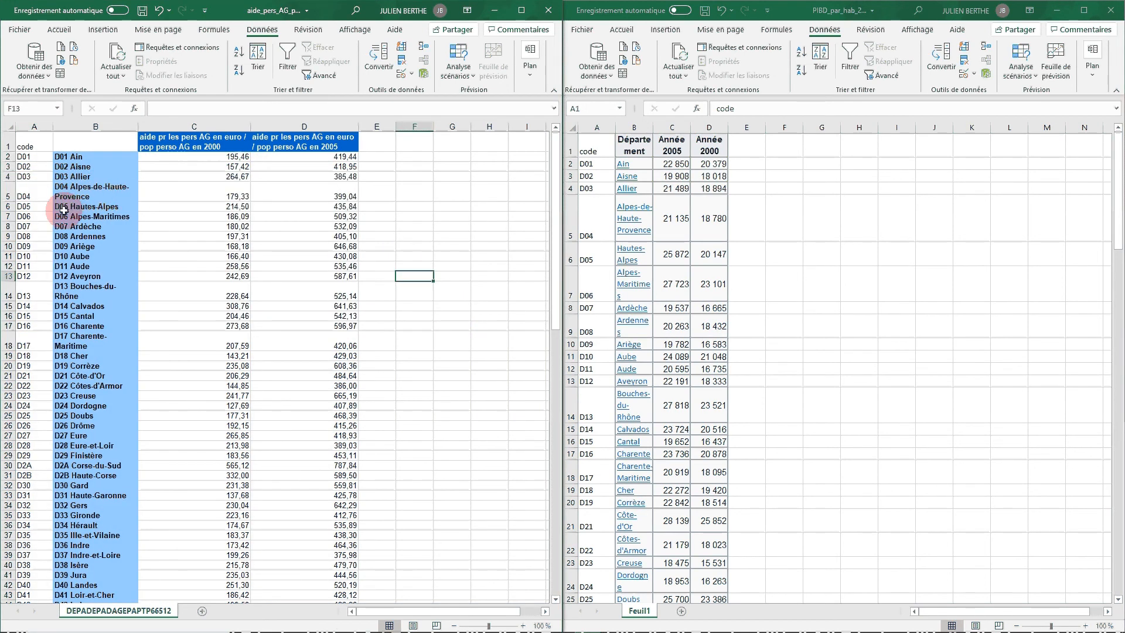
Compare the last rows of the sorted aide_pers_AG and PIBD_par_hab tables
scroll(66, 209, down, 7)
scroll(68, 209, down, 20)
scroll(621, 318, up, 8)
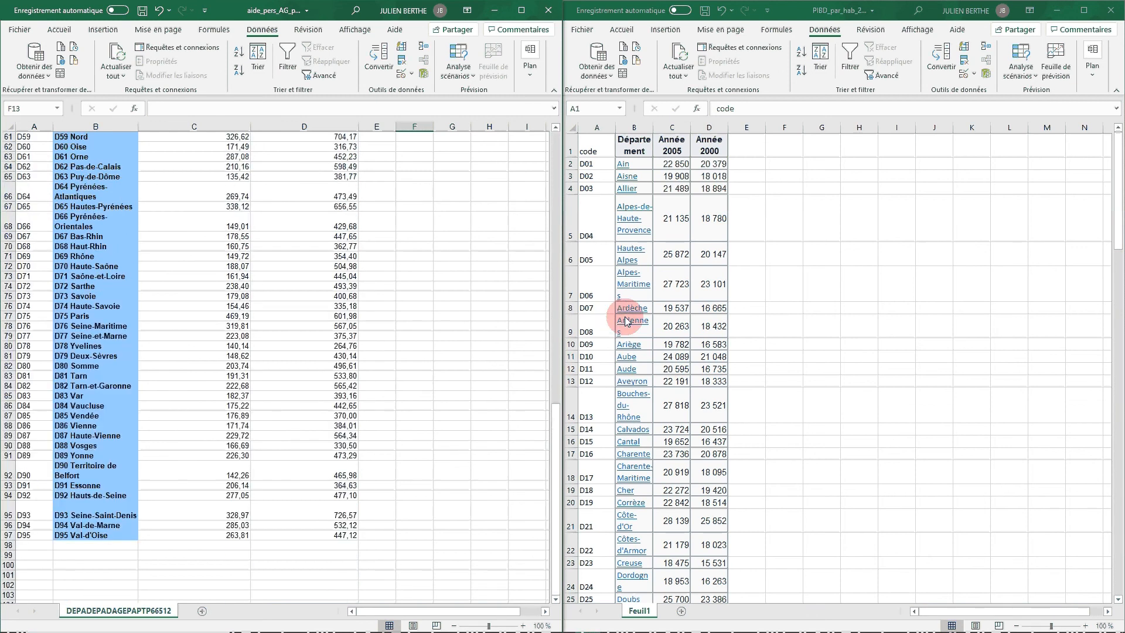
click(597, 128)
scroll(882, 317, down, 20)
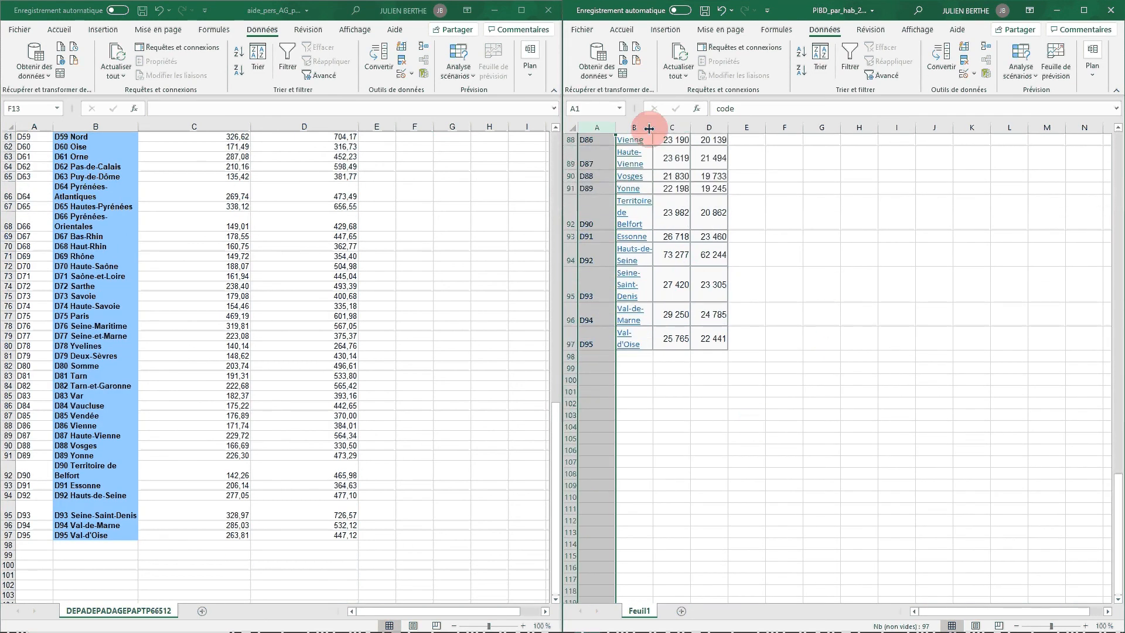
Widen the Département column in PIBD_par_hab and fit the heights of rows 1 to 97 to their single-line names
drag(652, 128, 713, 141)
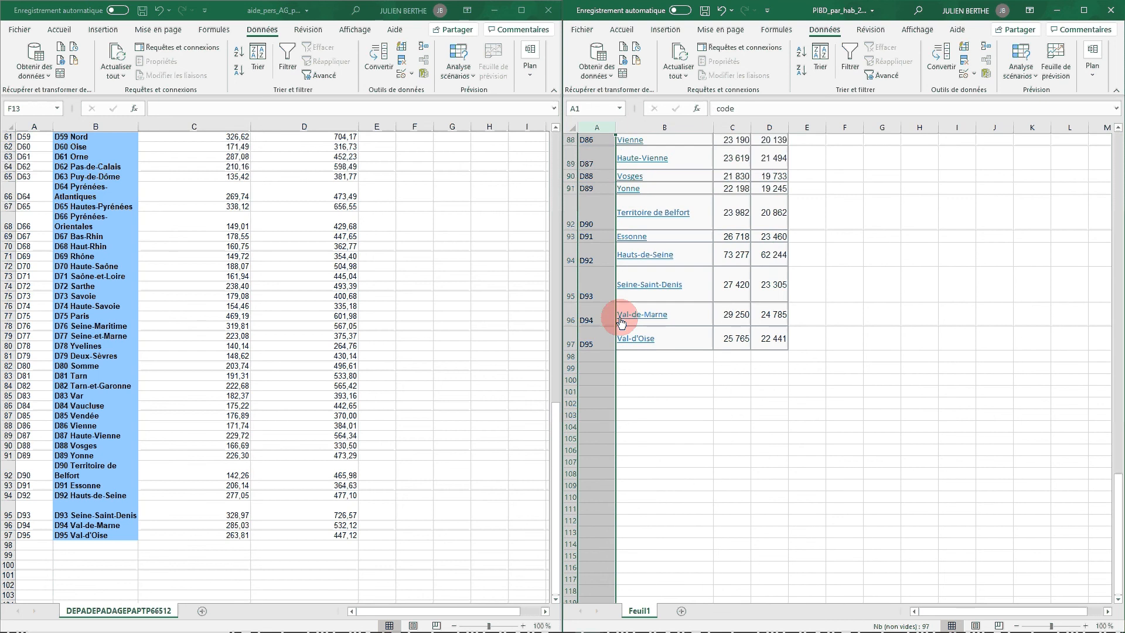
click(569, 349)
drag(568, 349, 566, 166)
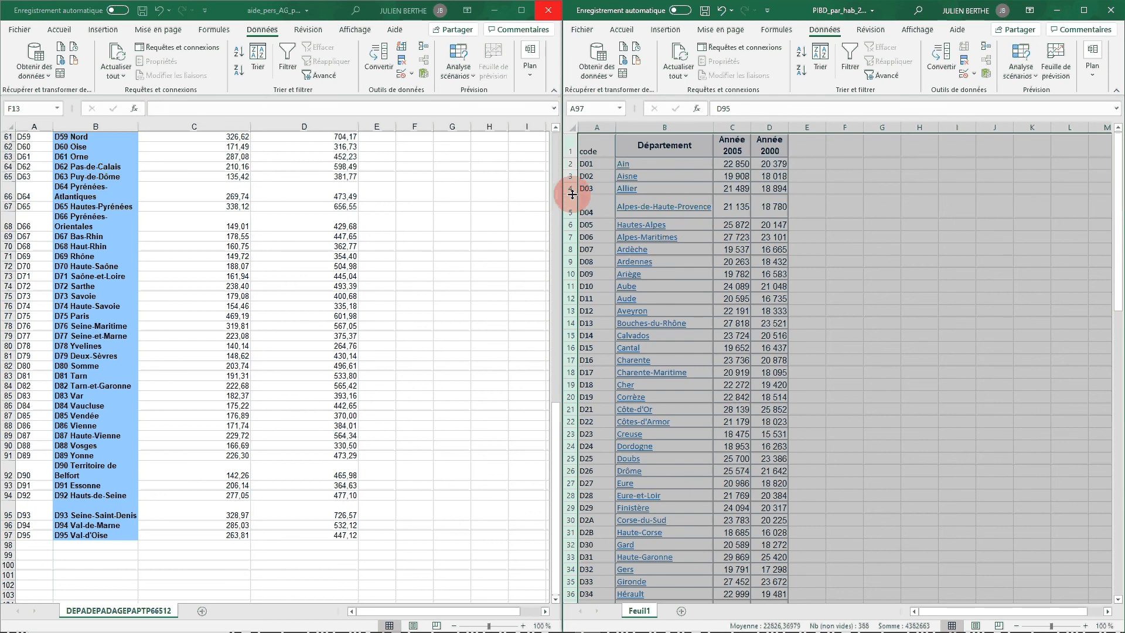
click(886, 223)
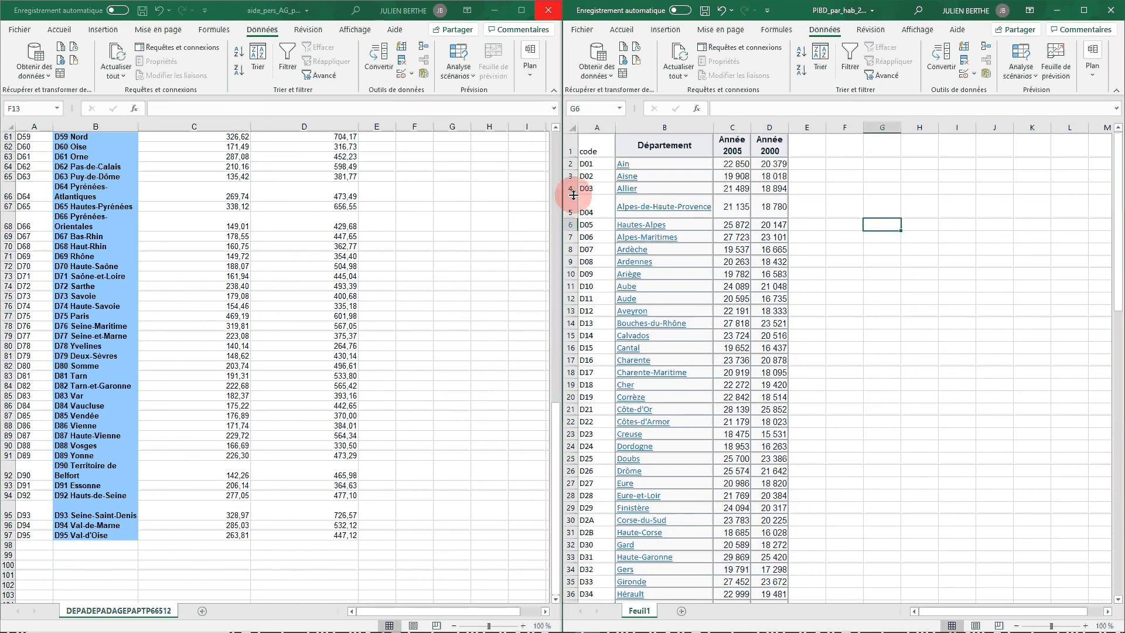
Reduce the height of the Alpes-de-Haute-Provence row and autofit the Département column's width in PIBD_par_hab
drag(573, 195, 571, 206)
scroll(767, 266, down, 7)
scroll(766, 266, down, 14)
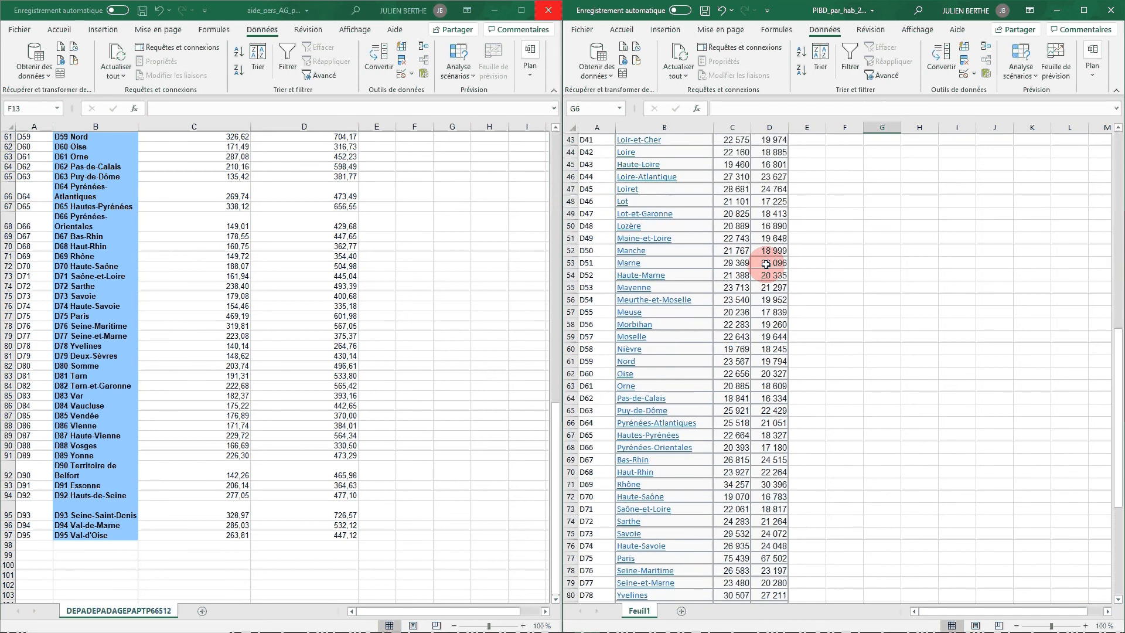
double_click(715, 127)
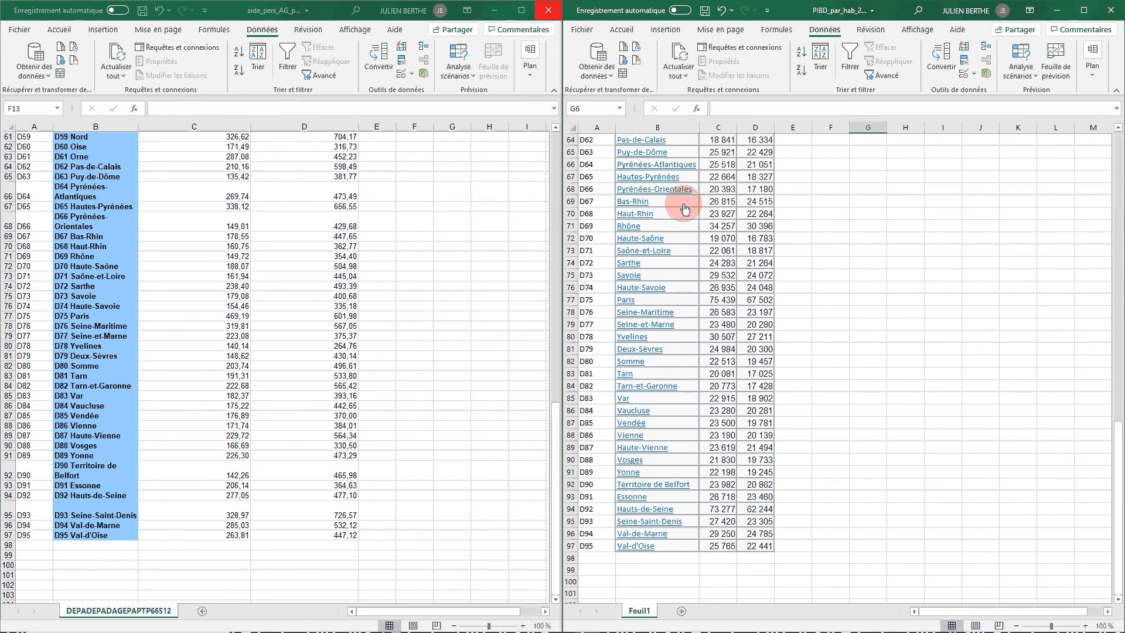
Compare the department codes and names row by row between PIBD_par_hab and aide_pers_AG, from the last row back to the first
scroll(651, 270, up, 6)
scroll(644, 281, down, 6)
scroll(244, 460, down, 1)
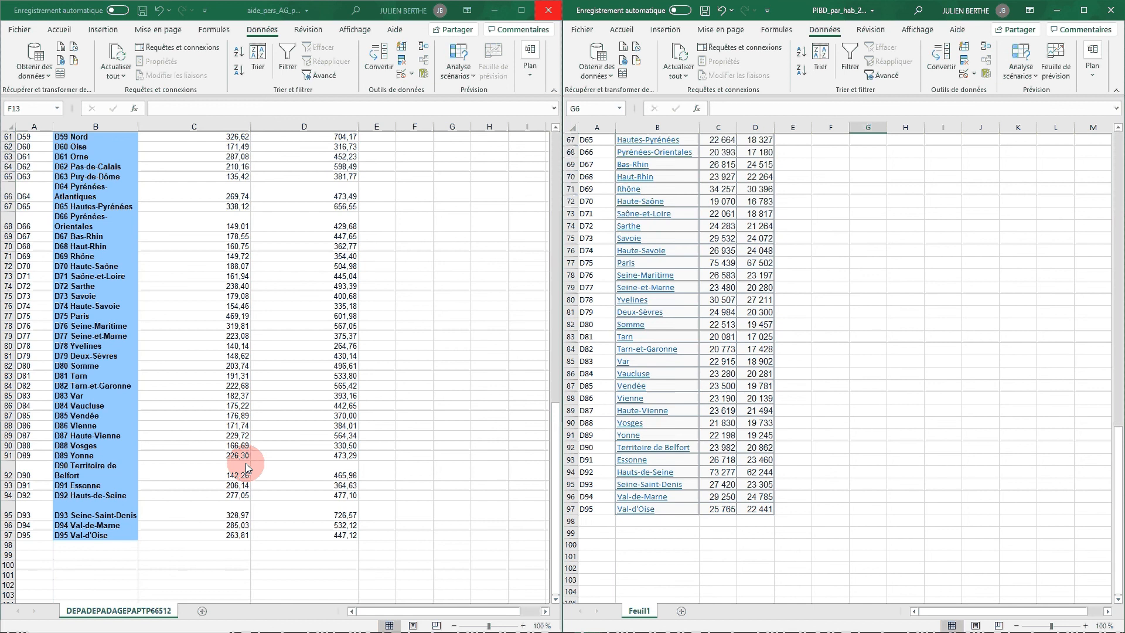
scroll(244, 466, up, 2)
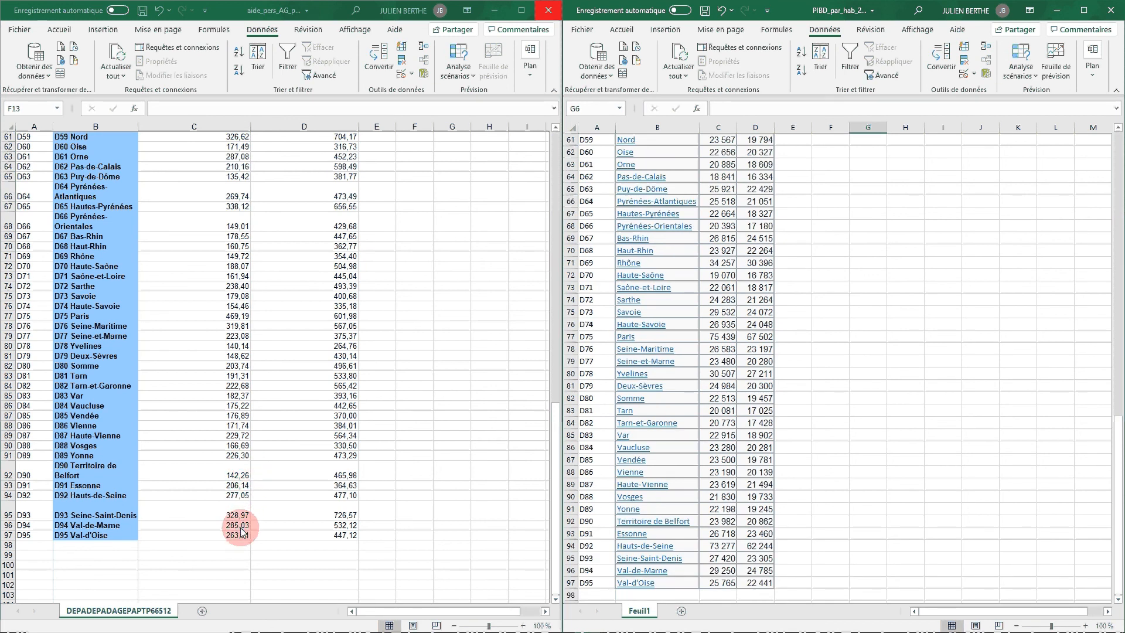
scroll(241, 515, up, 18)
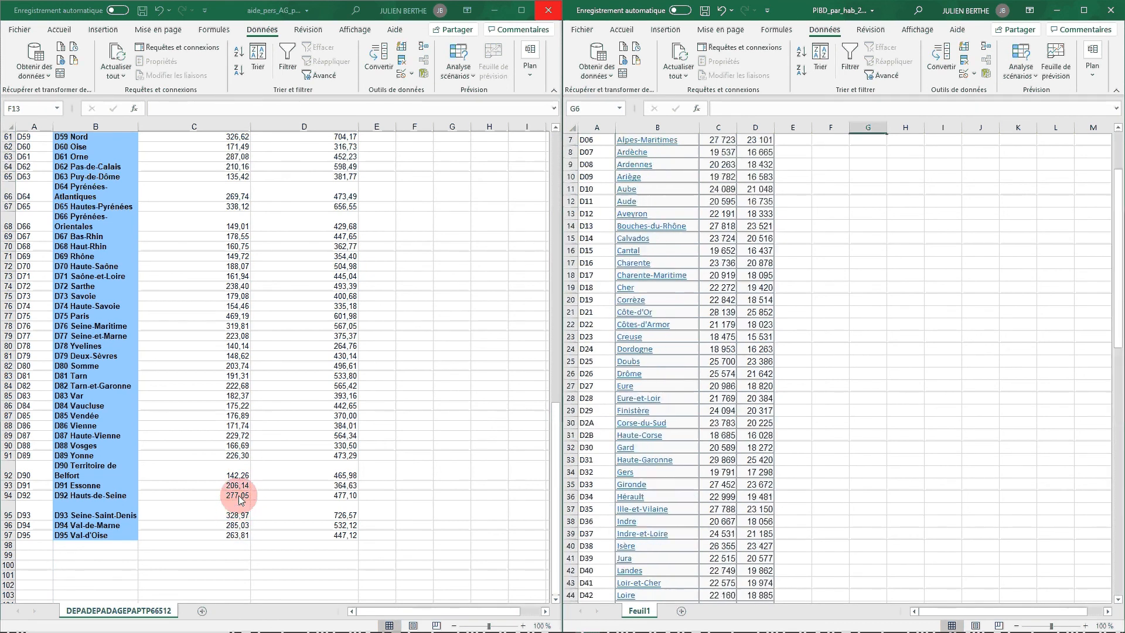
scroll(241, 498, up, 2)
click(908, 286)
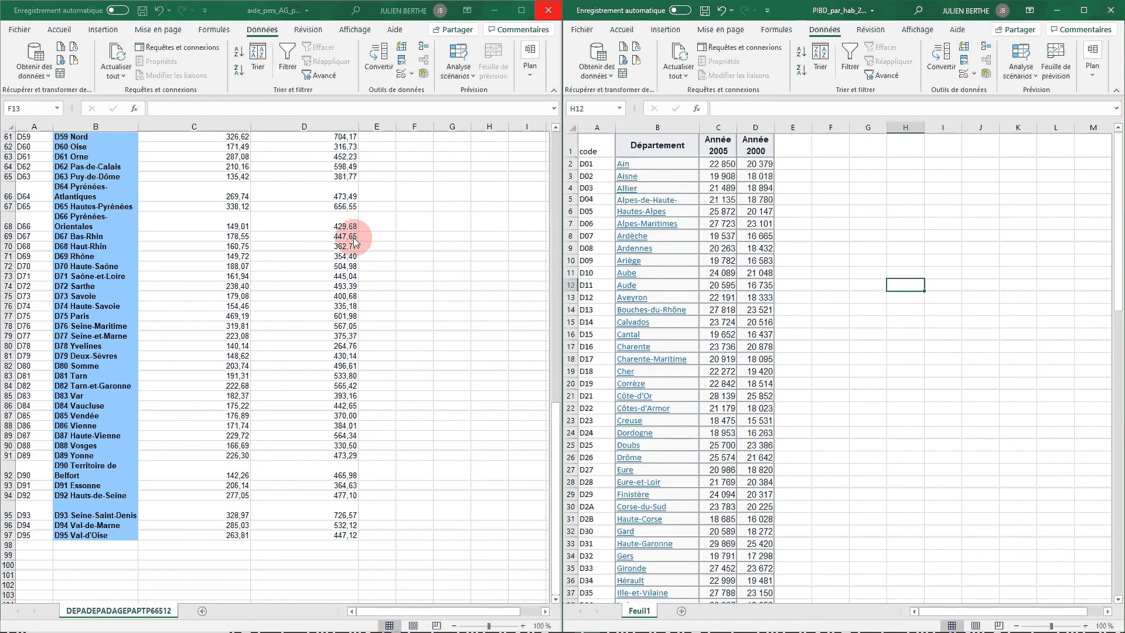
scroll(364, 246, up, 20)
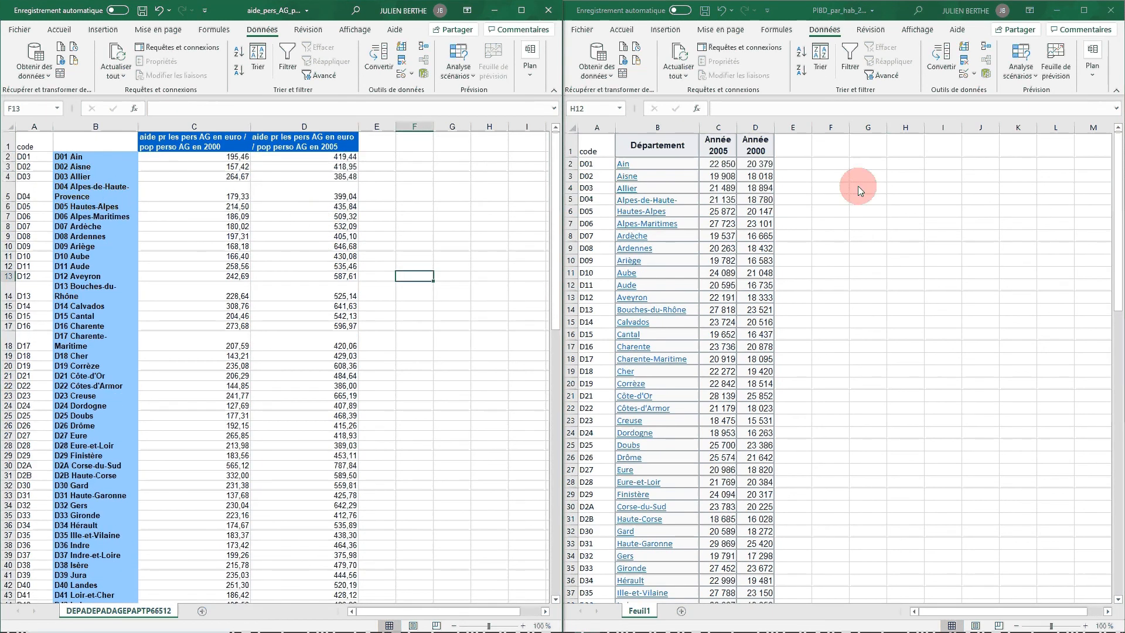
Copy the Année 2005 and Année 2000 columns from PIBD_par_hab into aide_pers_AG, starting at cell E1
drag(719, 127, 755, 135)
key(ctrl+c)
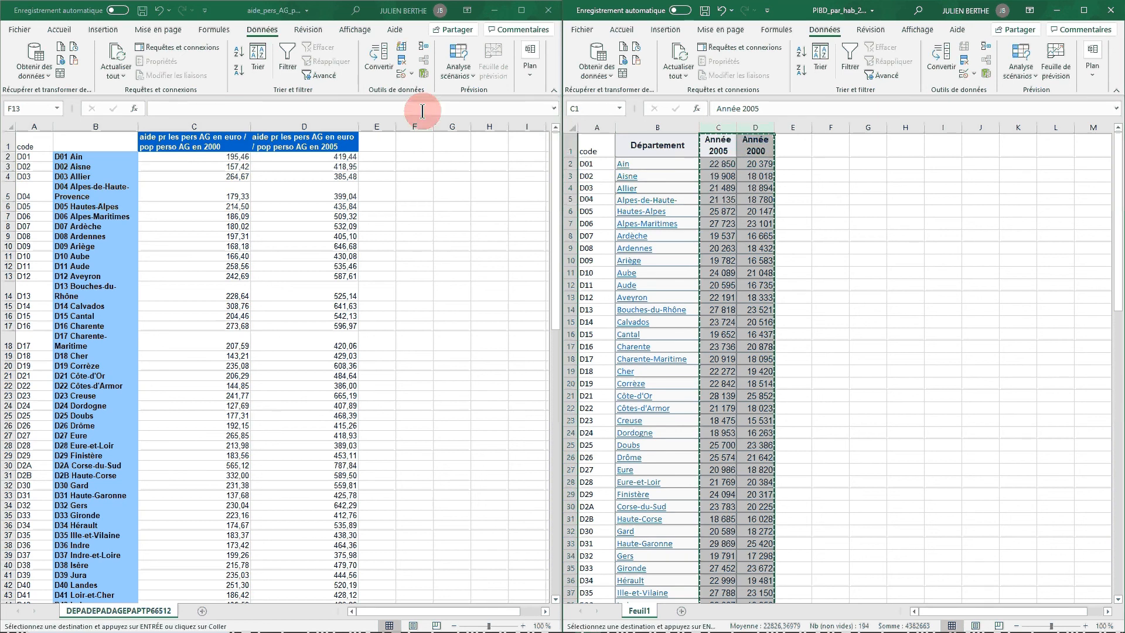
click(381, 136)
click(378, 139)
key(ctrl+v)
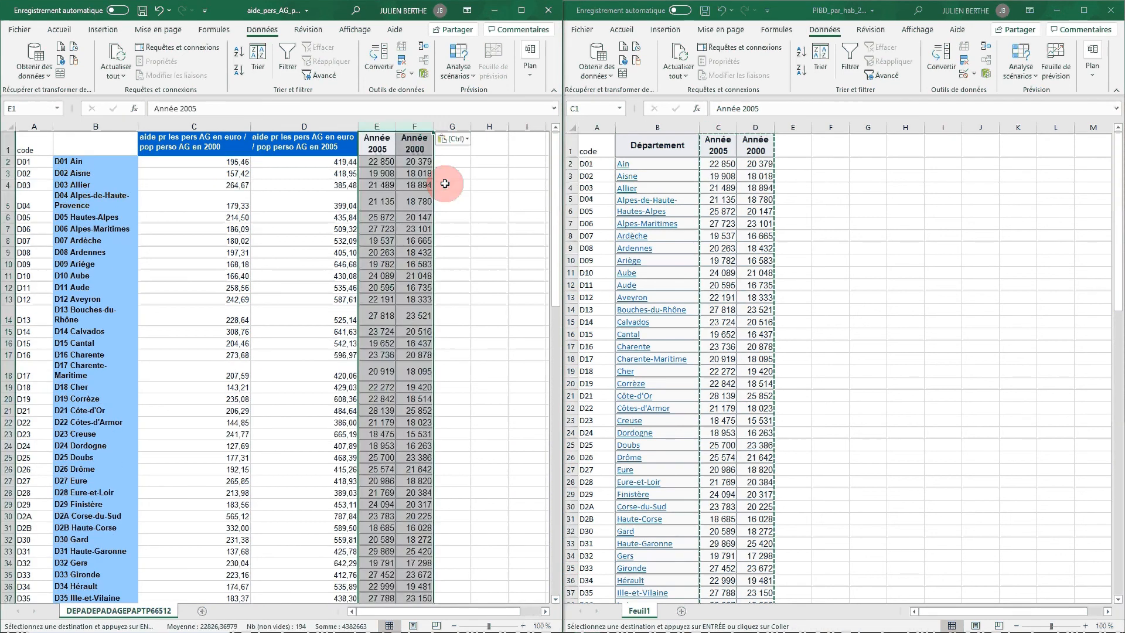
click(446, 183)
In aide_pers_AG, replace the Année 2005 header in E1 with PIBD/hab en euro en 2005
double_click(369, 136)
drag(364, 139, 427, 141)
text(PIB)
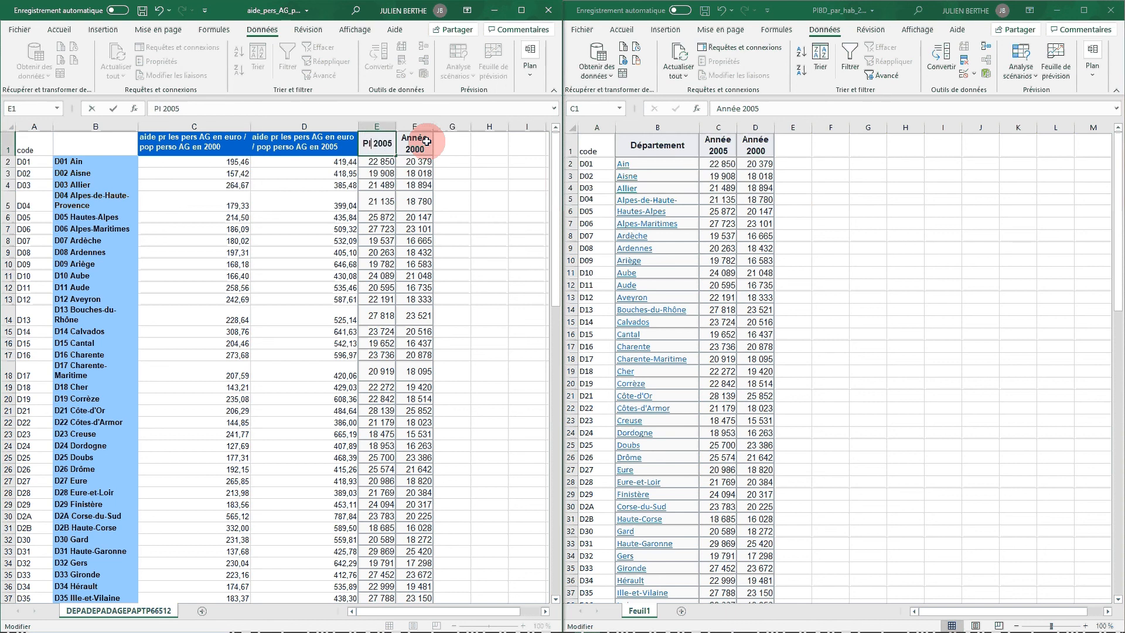
text(D/hab)
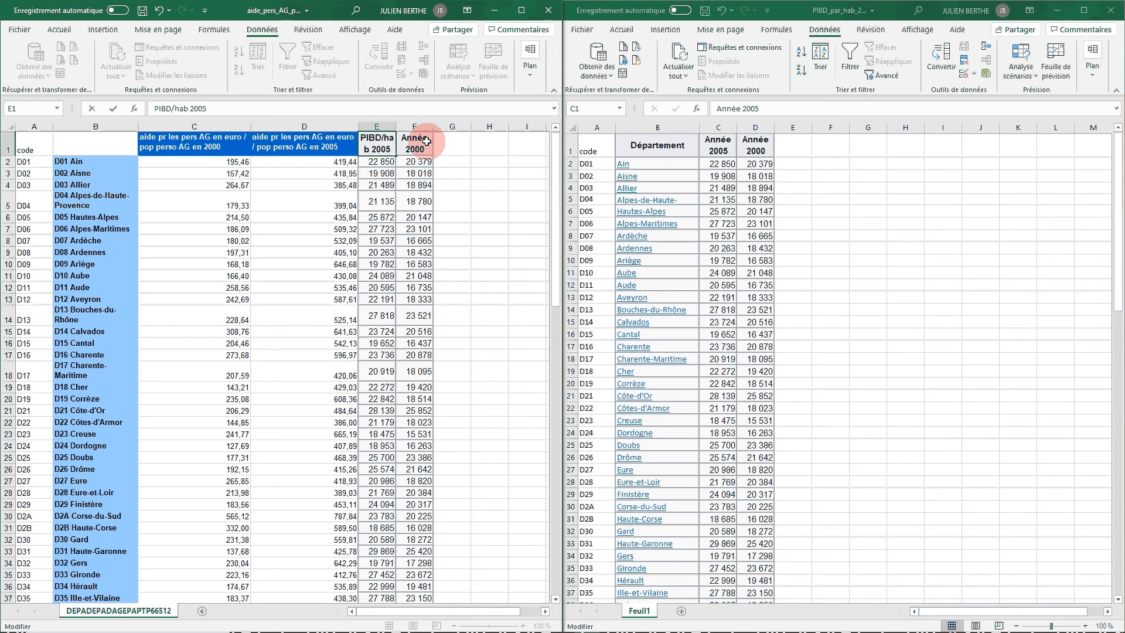
text( en euro)
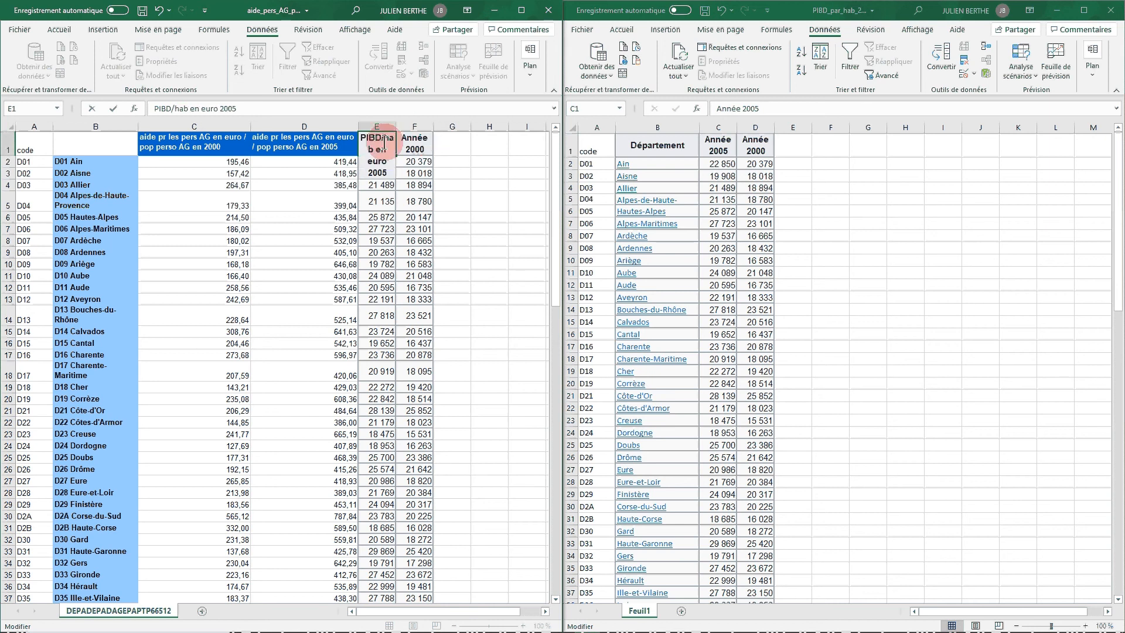
text( rn)
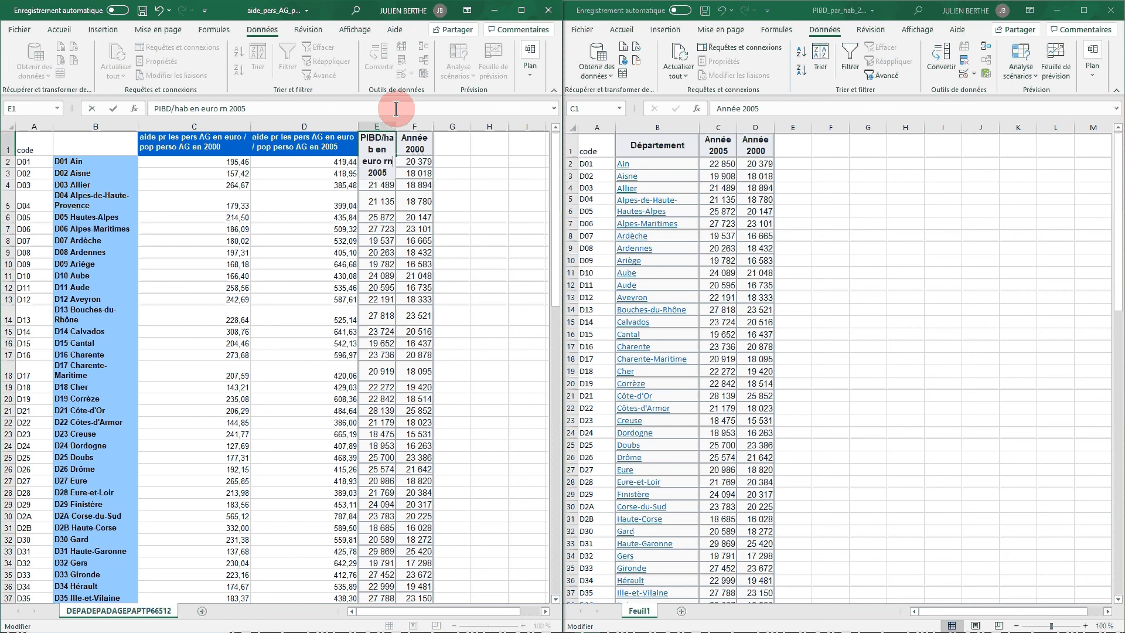
key(BackSpace)
key(BackSpace)
text(en)
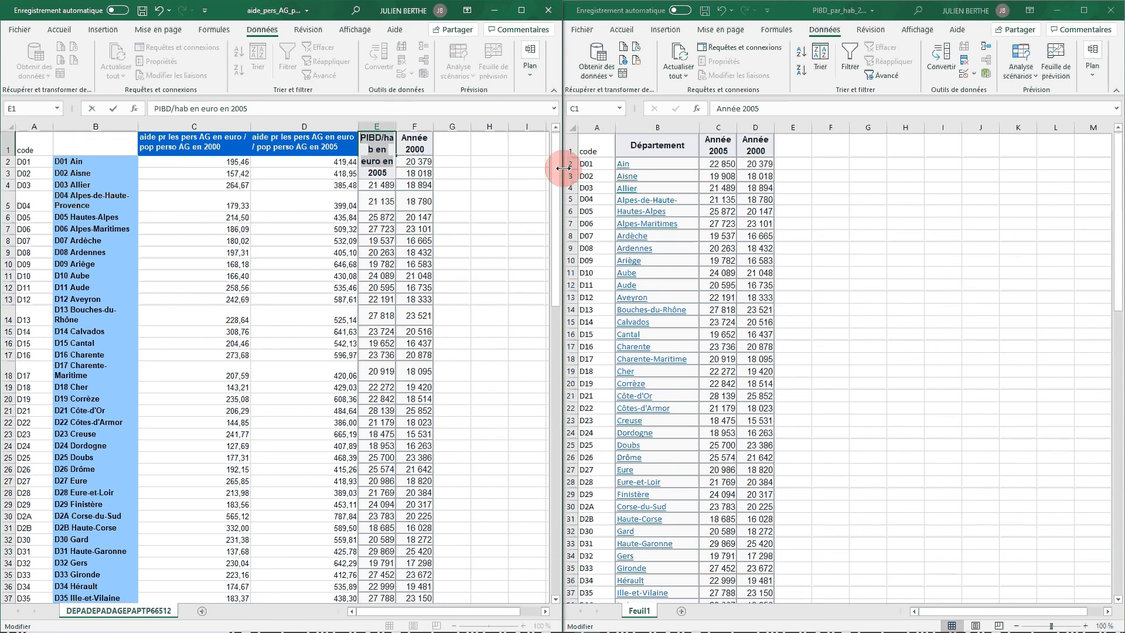
click(507, 200)
Widen columns E and F in aide_pers_AG and reduce the height of header row 1 to two text lines
drag(396, 126, 419, 126)
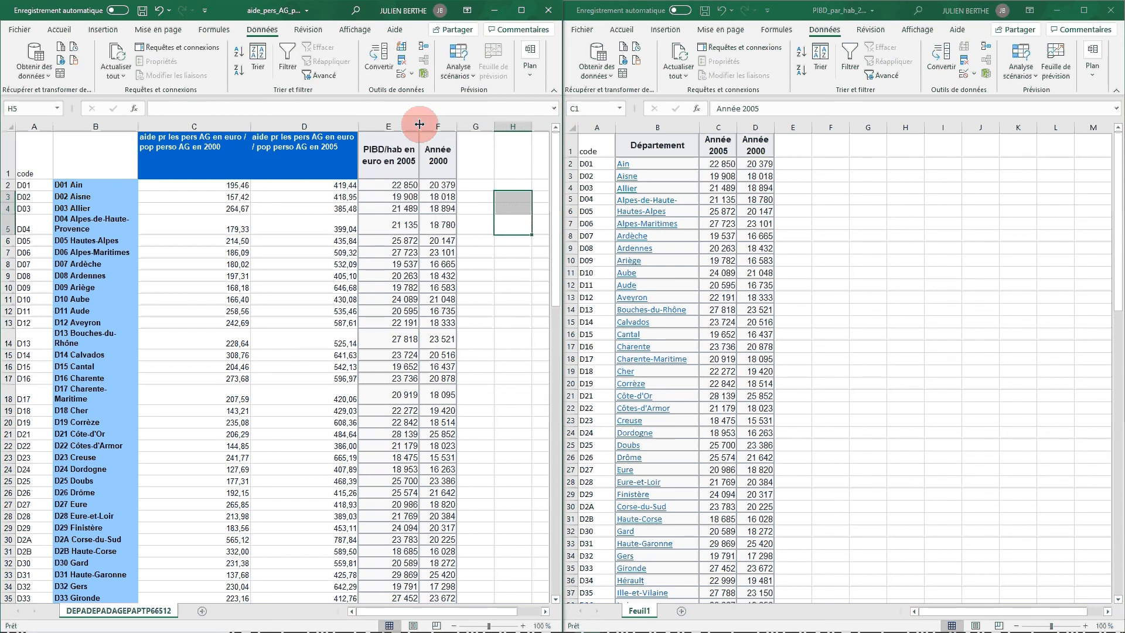
drag(2, 163, 12, 156)
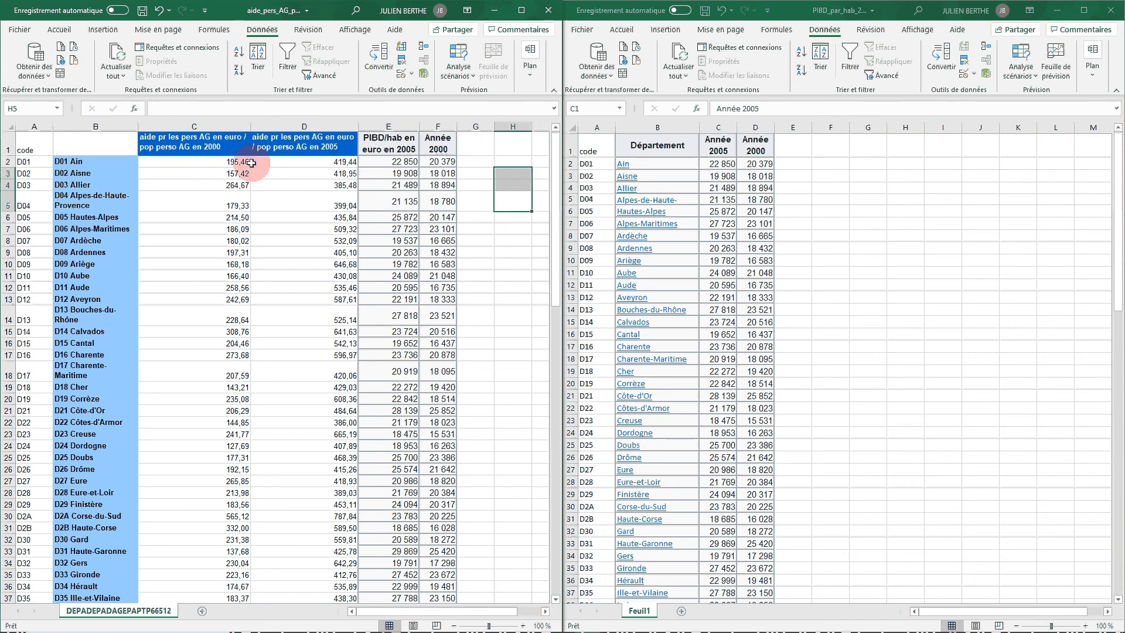
drag(456, 128, 367, 138)
Replace the Année 2000 header in F1 of aide_pers_AG with PIBD/hab en euro en 2000
double_click(471, 143)
text(PIBD/hab en euro env)
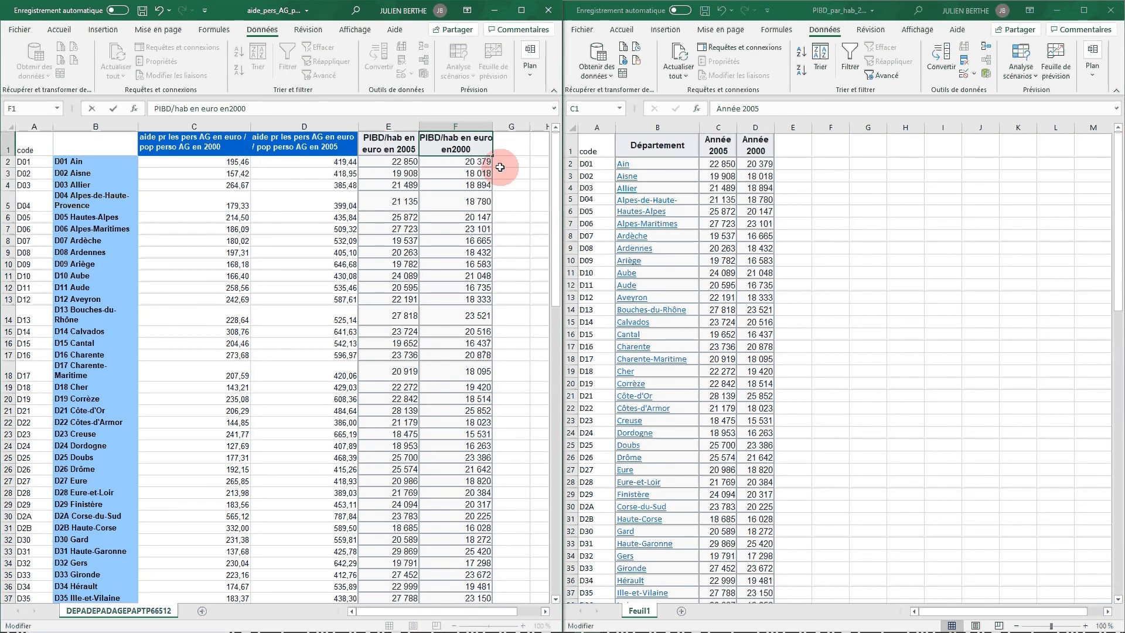
key(BackSpace)
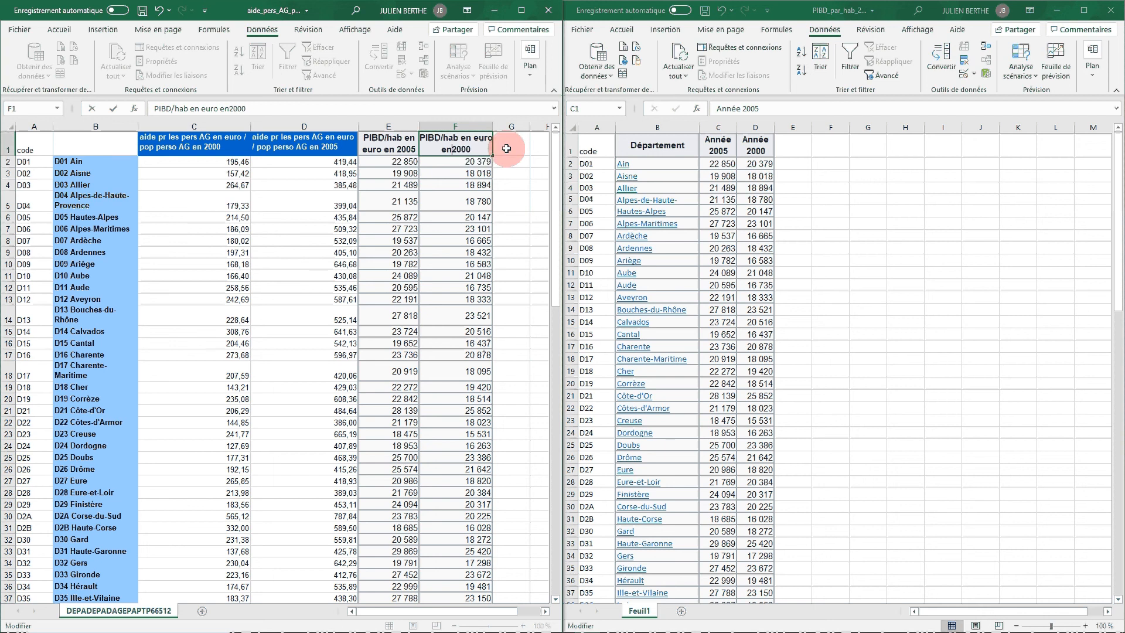
click(536, 148)
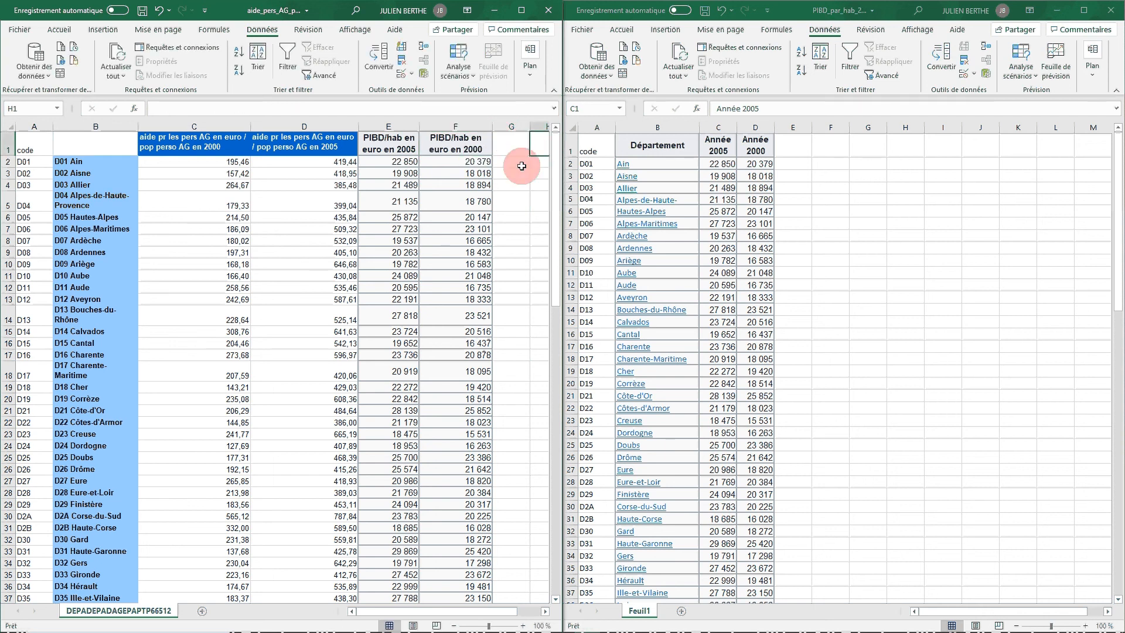
click(511, 185)
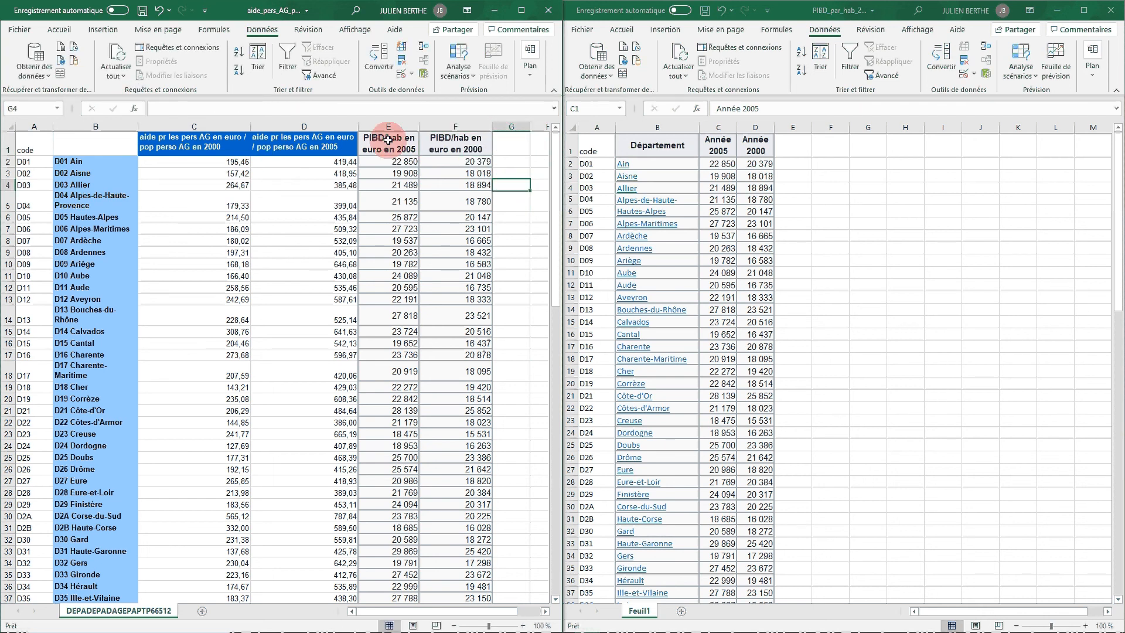
Save the aide_pers_AG workbook, open its Save As options and return to the sheet
click(142, 11)
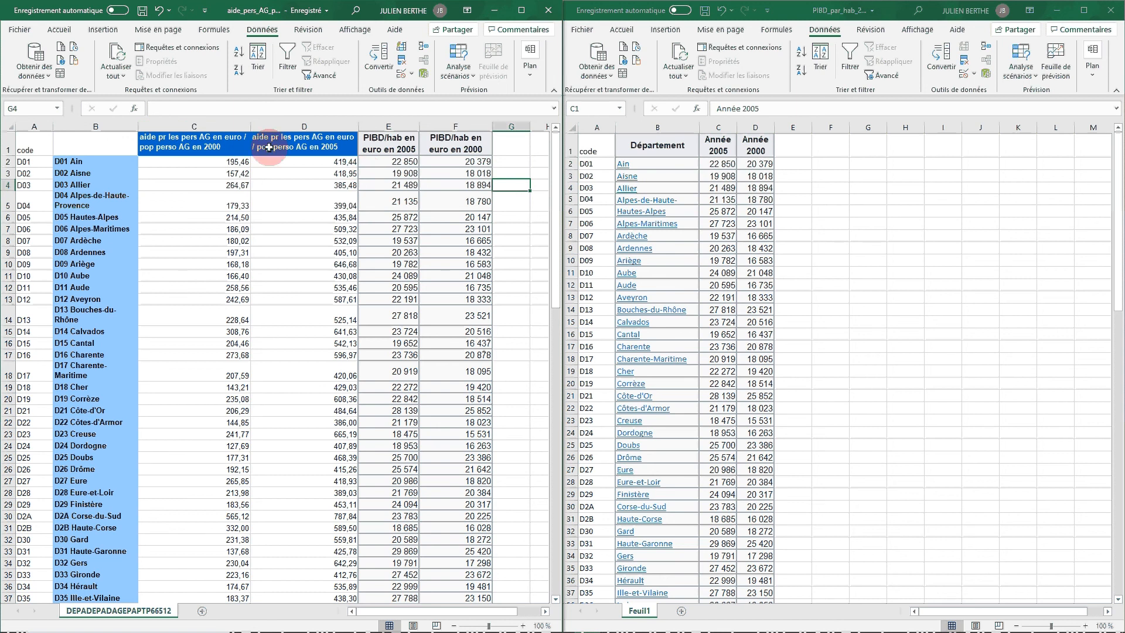
click(21, 30)
click(50, 187)
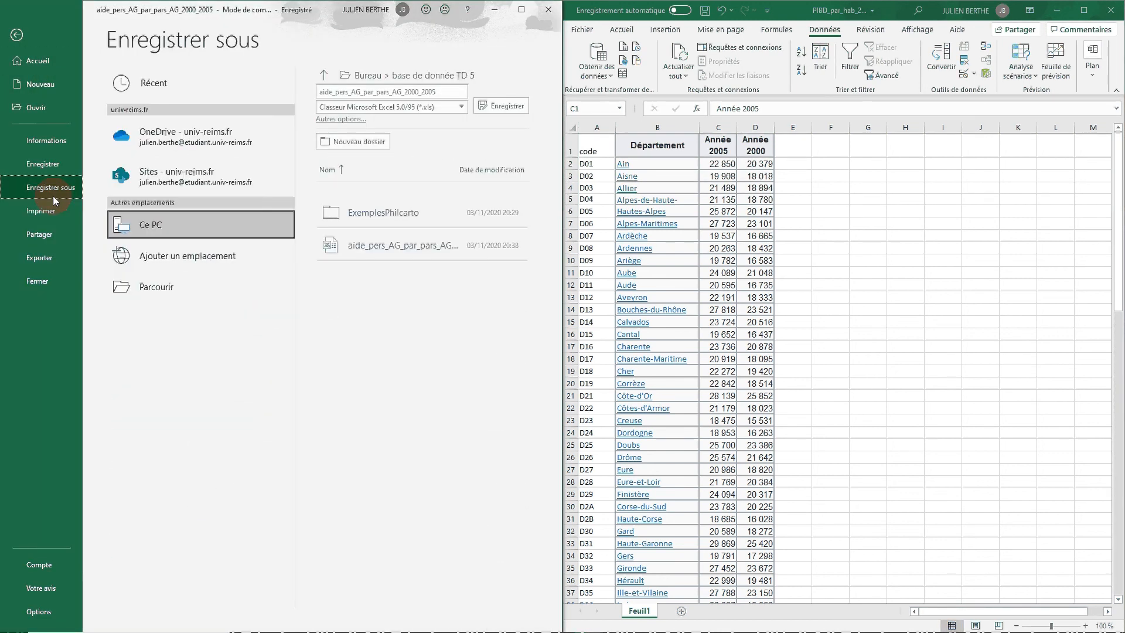
click(432, 109)
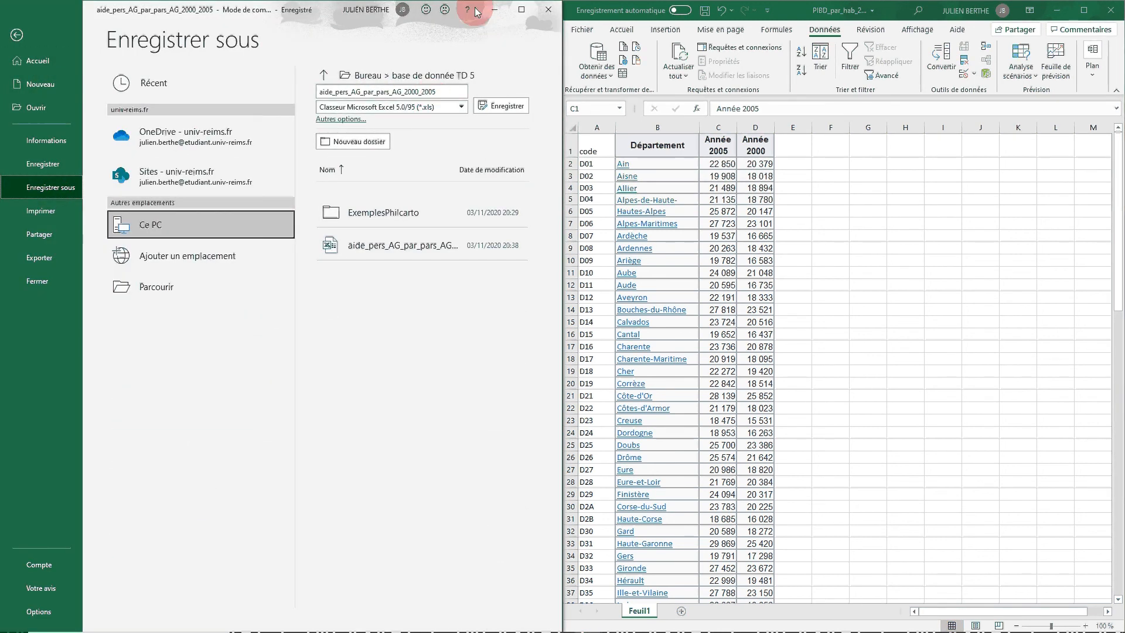
click(12, 42)
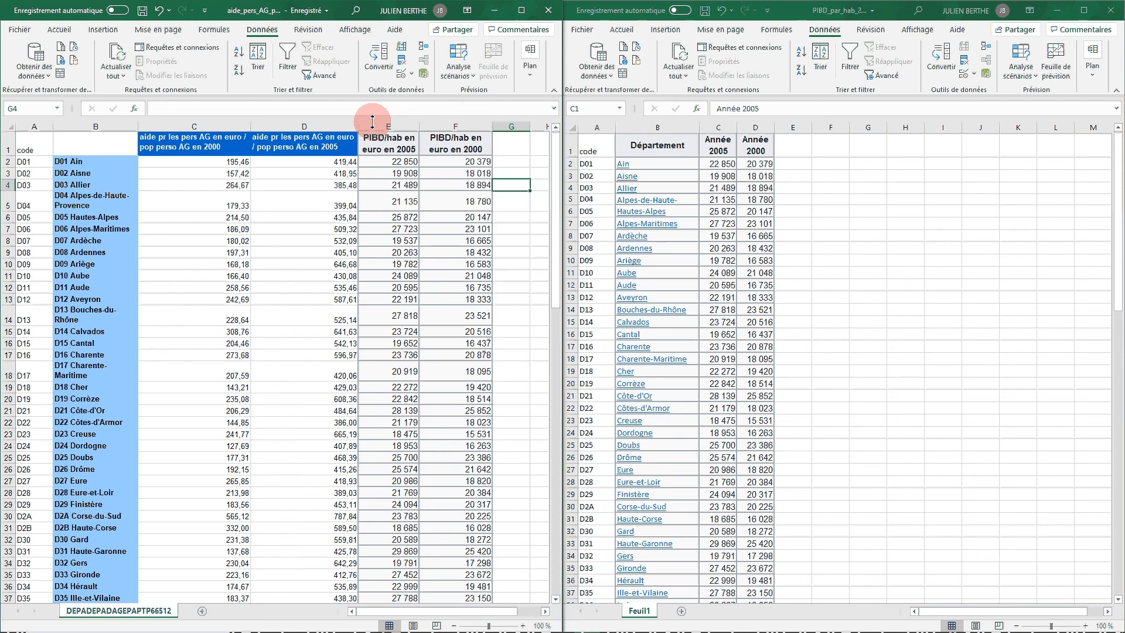
Delete the two PIBD/hab columns, E and F, from aide_pers_AG
drag(373, 126, 454, 128)
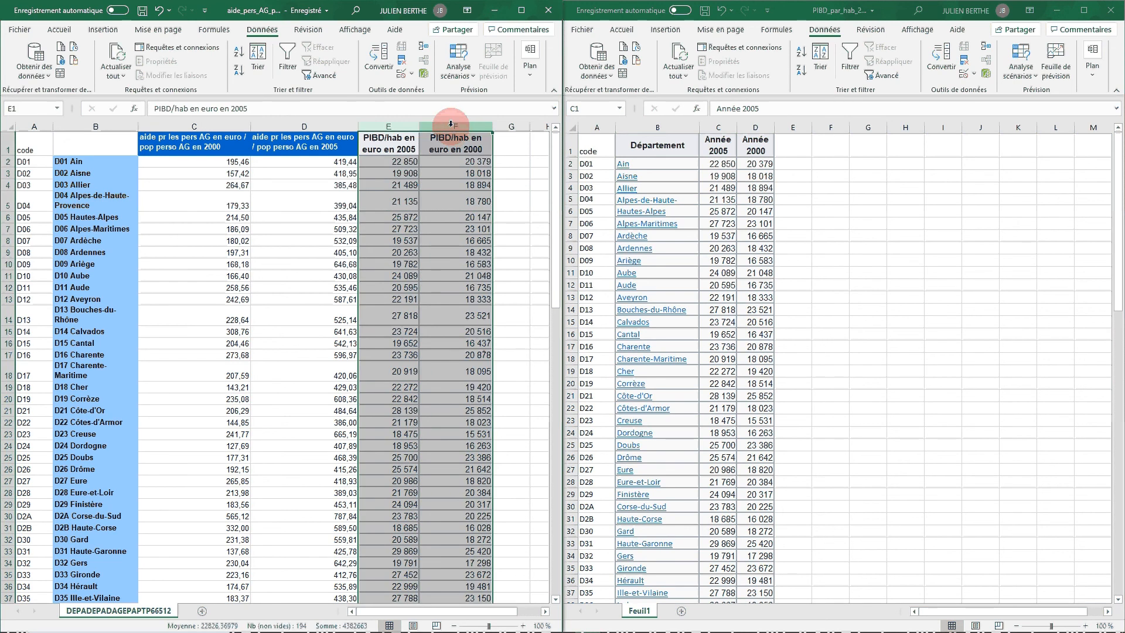
key(ctrl+c)
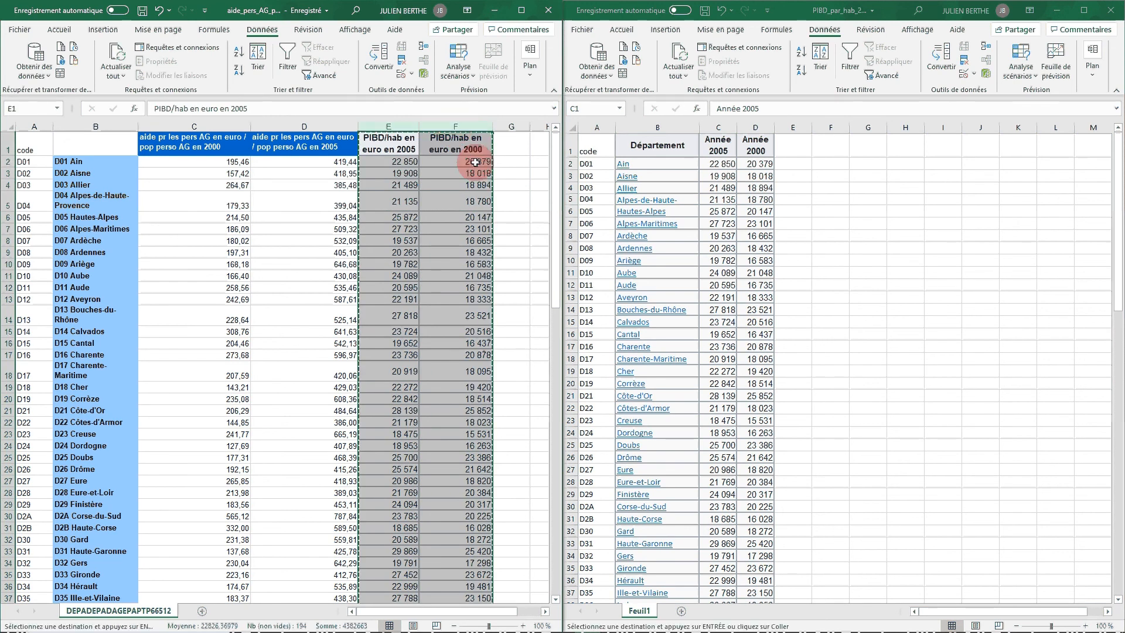
click(519, 163)
drag(413, 128, 445, 125)
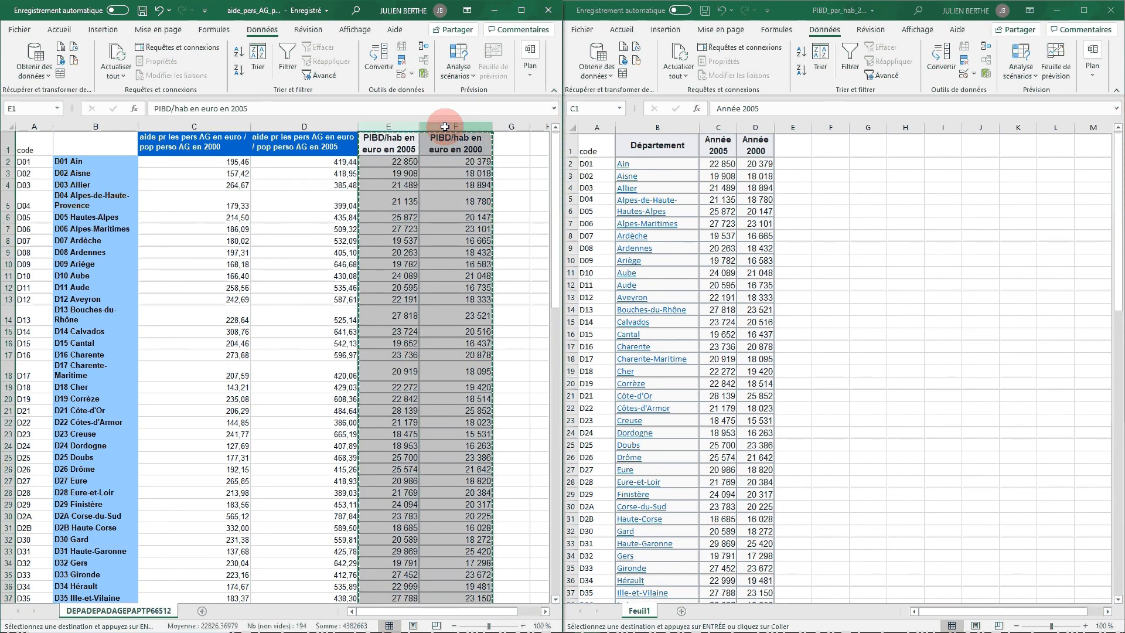
key(Delete)
click(459, 192)
right_click(387, 125)
drag(370, 129, 461, 129)
right_click(460, 129)
click(494, 241)
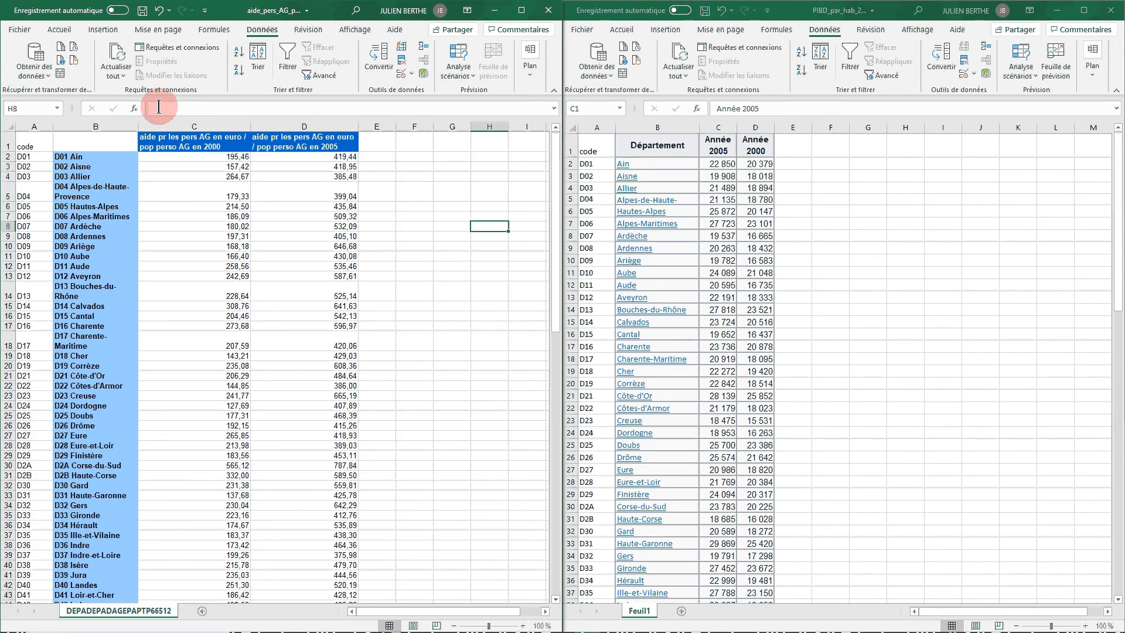
Save the aide_pers_AG workbook with only its code, department and aid columns
click(20, 29)
click(16, 33)
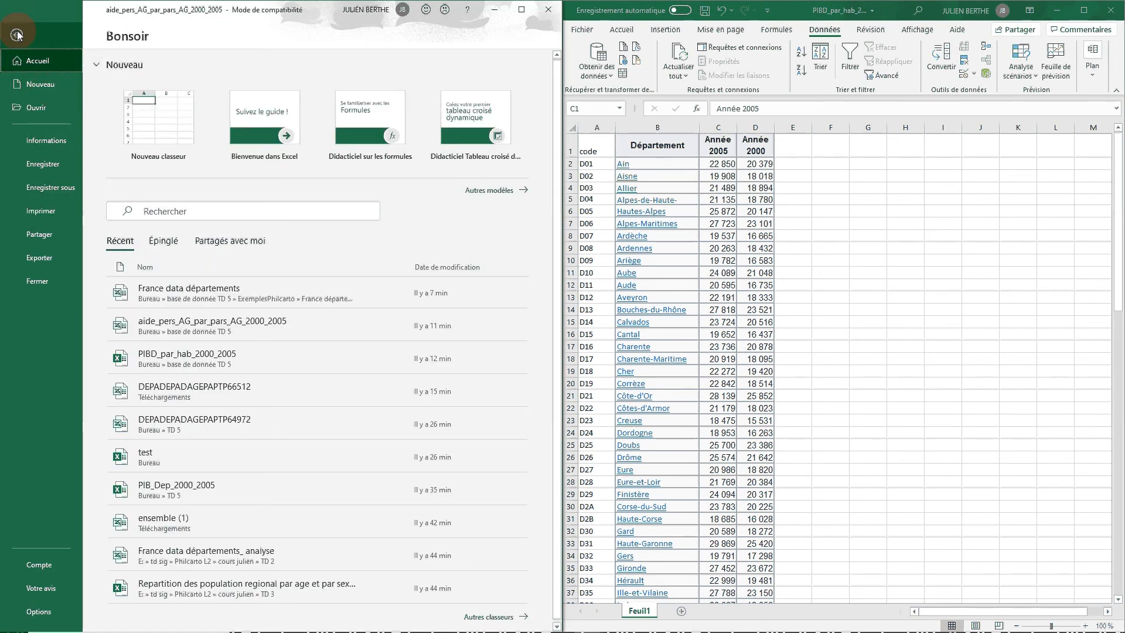
click(55, 30)
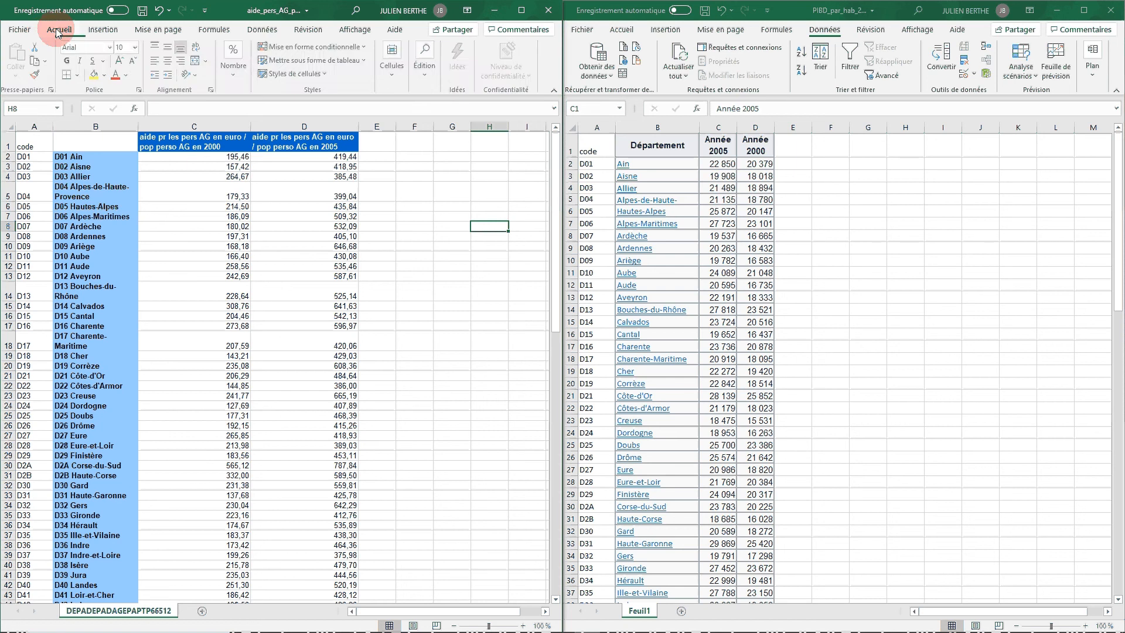
click(20, 29)
click(59, 164)
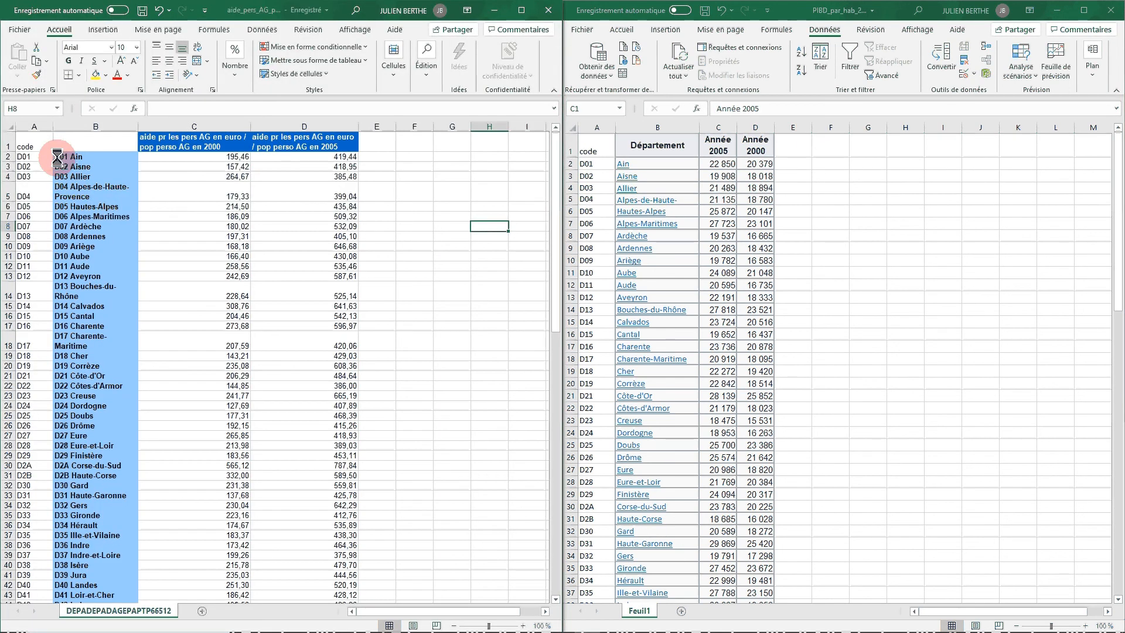
click(31, 28)
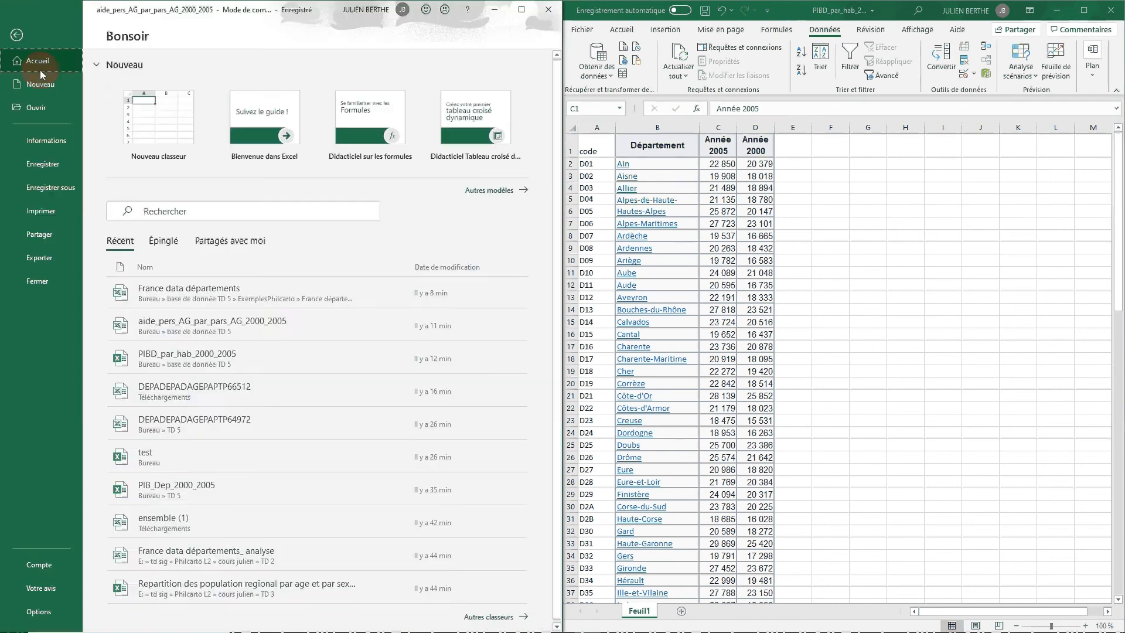
click(17, 33)
Copy the Année 2005 and Année 2000 columns from PIBD_par_hab and paste them into aide_pers_AG at E1
click(370, 137)
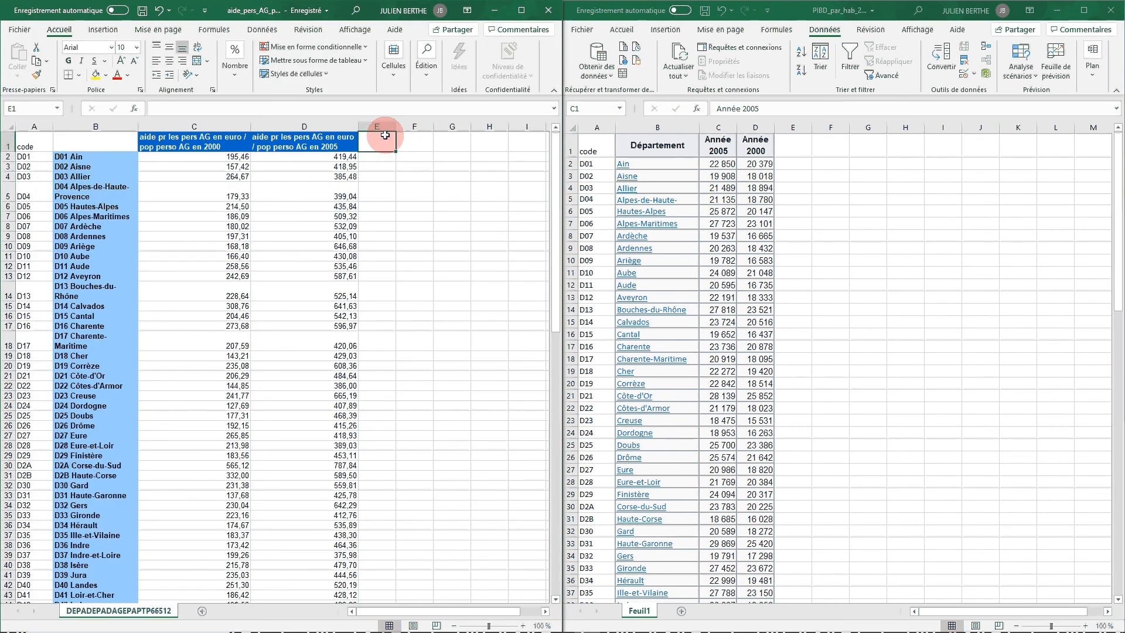
click(413, 166)
drag(718, 128, 756, 128)
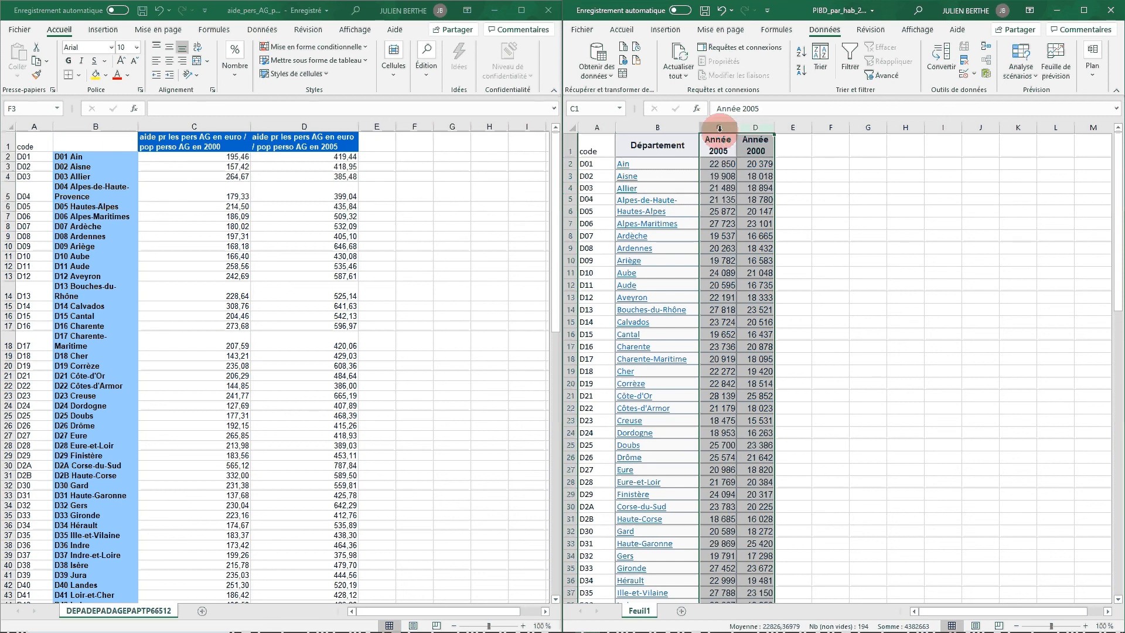
key(ctrl+c)
click(369, 138)
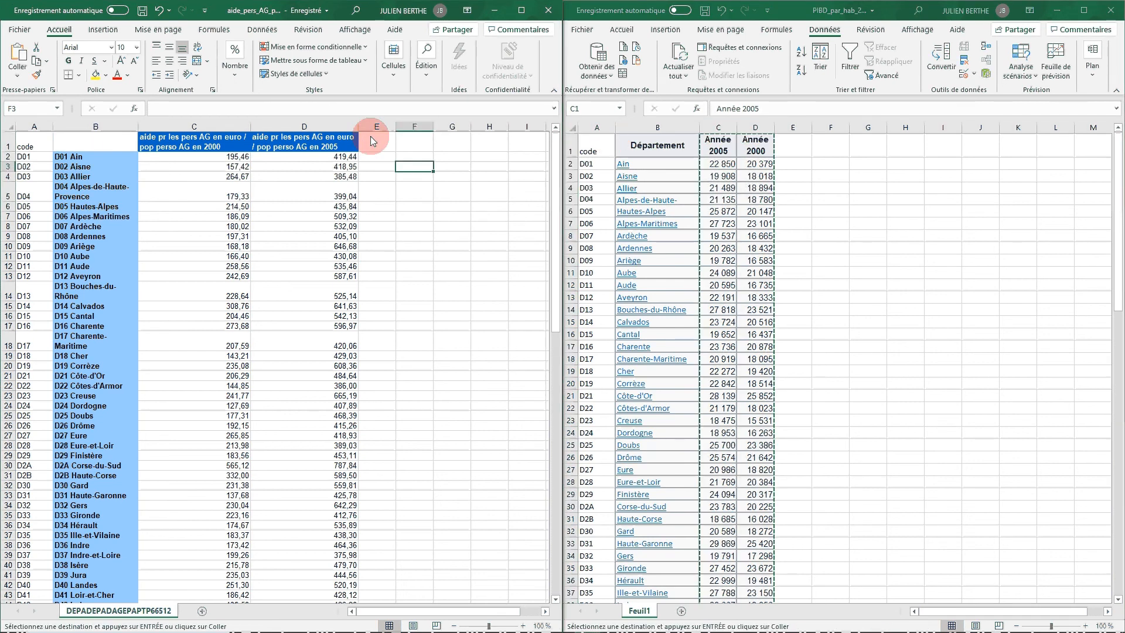
key(ctrl+v)
Retitle the Année 2005 header in E1 as PIBD/hab en euro en 2005 and copy its new wording
click(375, 140)
double_click(377, 138)
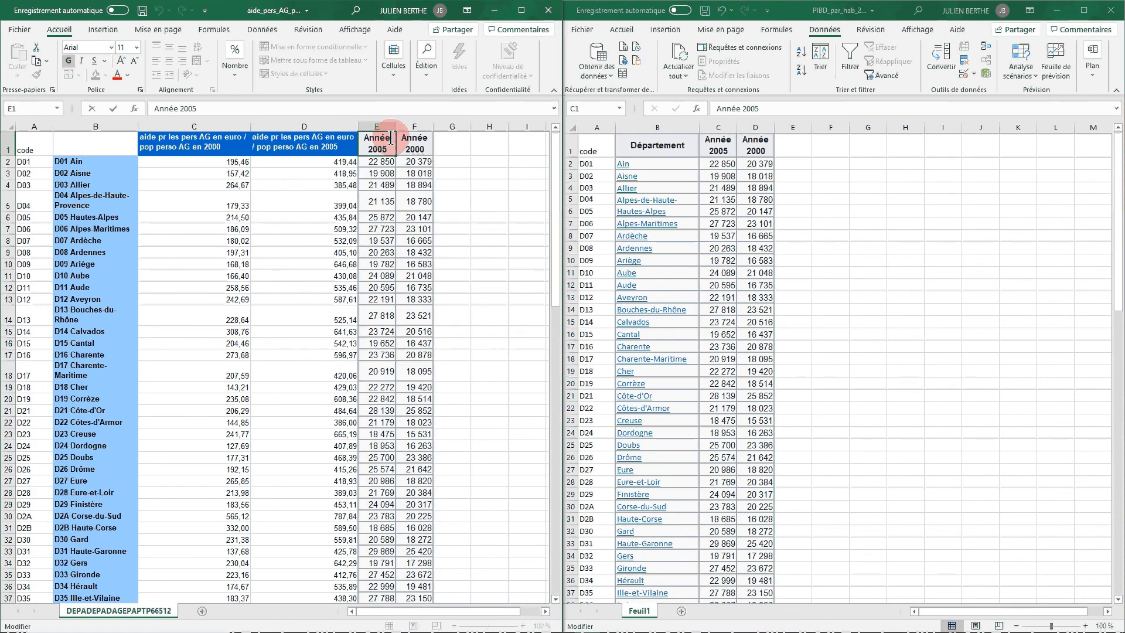
key(Delete)
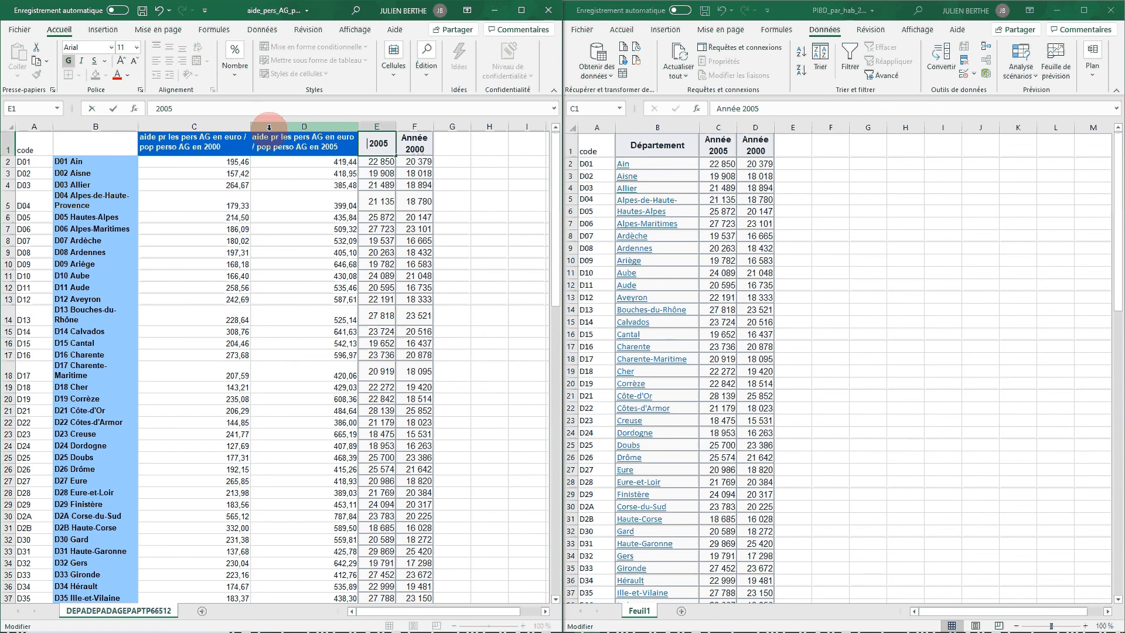
text(PIB D)
text(/hab)
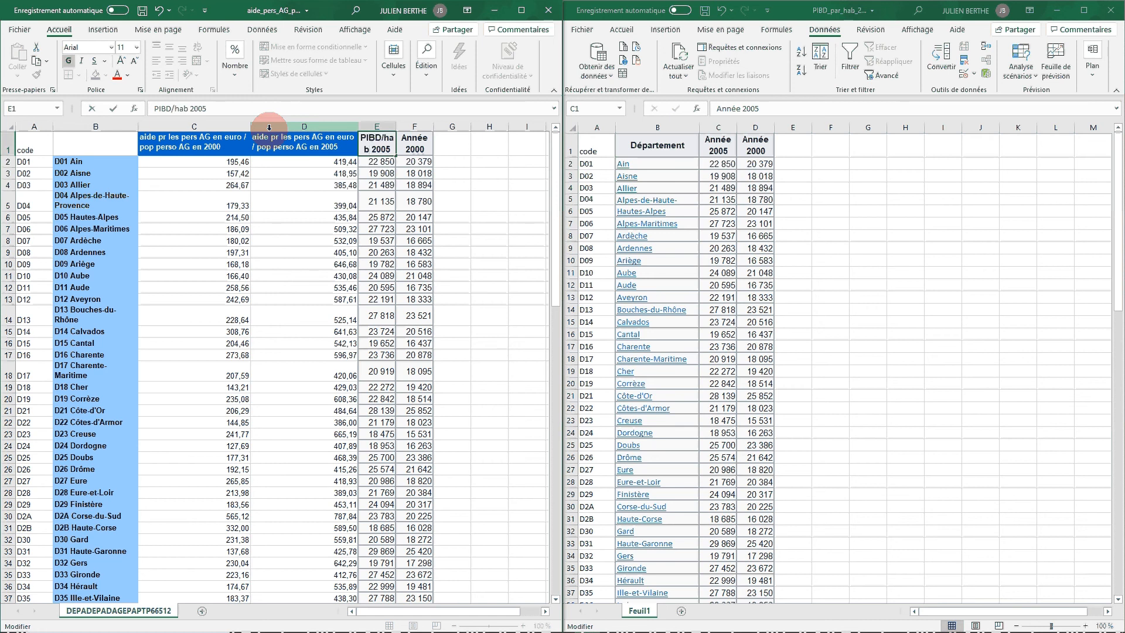
text( en euro)
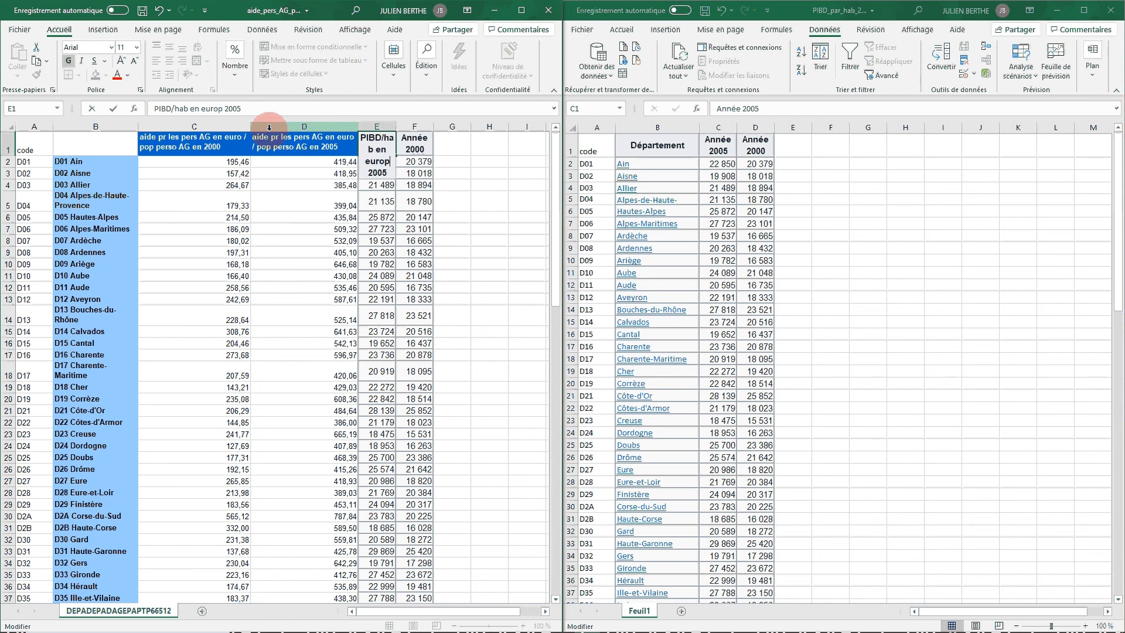
text( en)
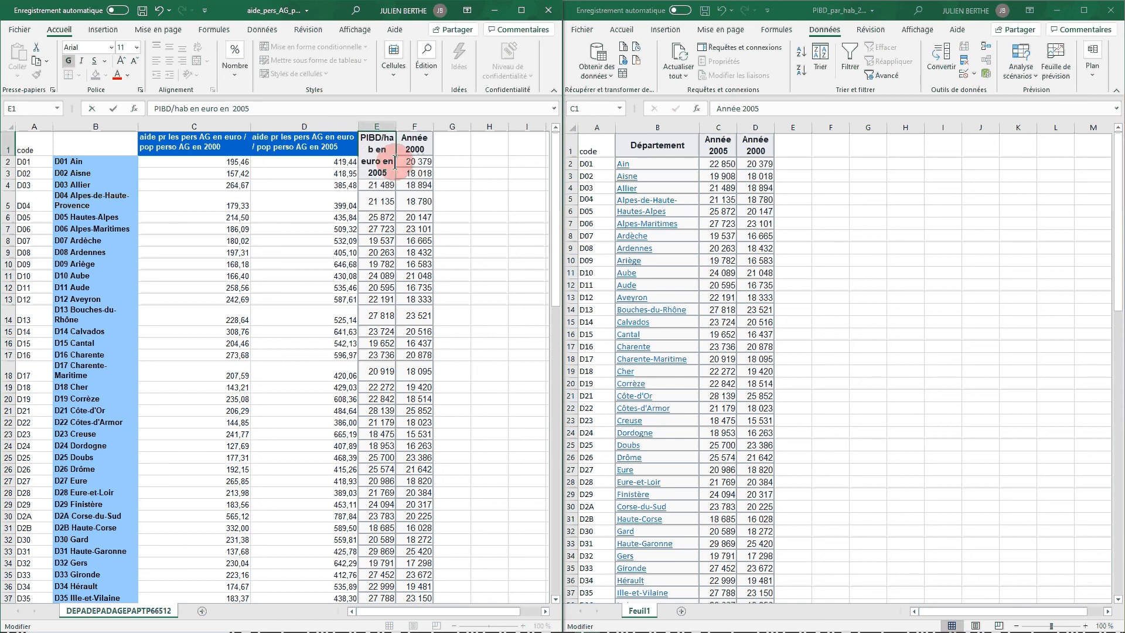
drag(394, 162, 317, 104)
click(428, 155)
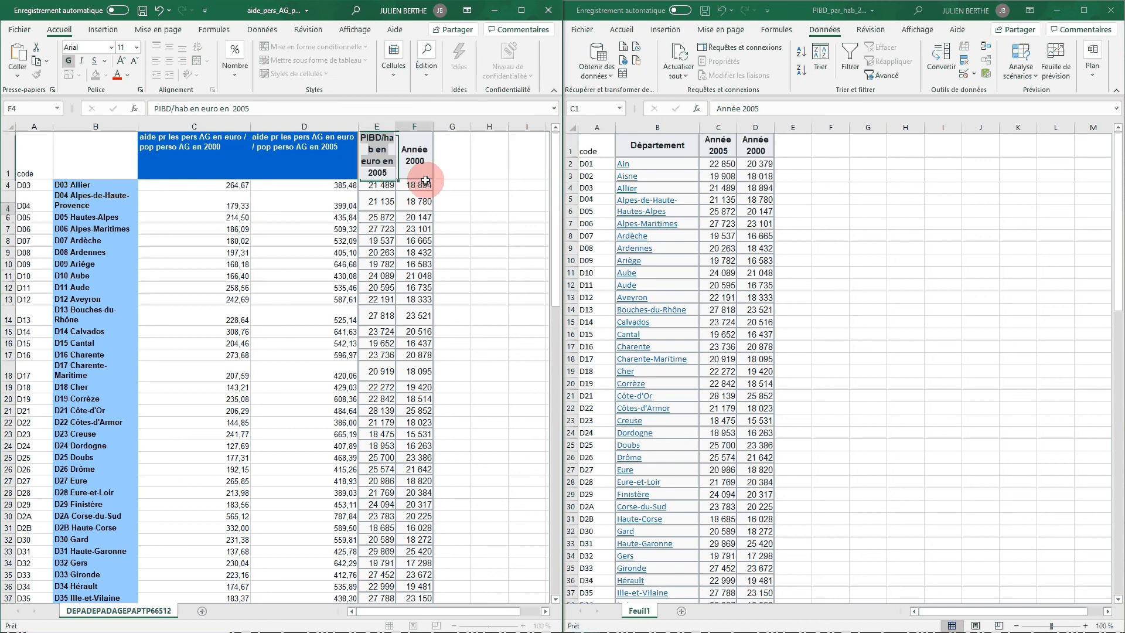
Retitle the Année 2000 header in F1 as PIBD/hab en euro en 2000 and widen columns E and F
drag(429, 149, 335, 126)
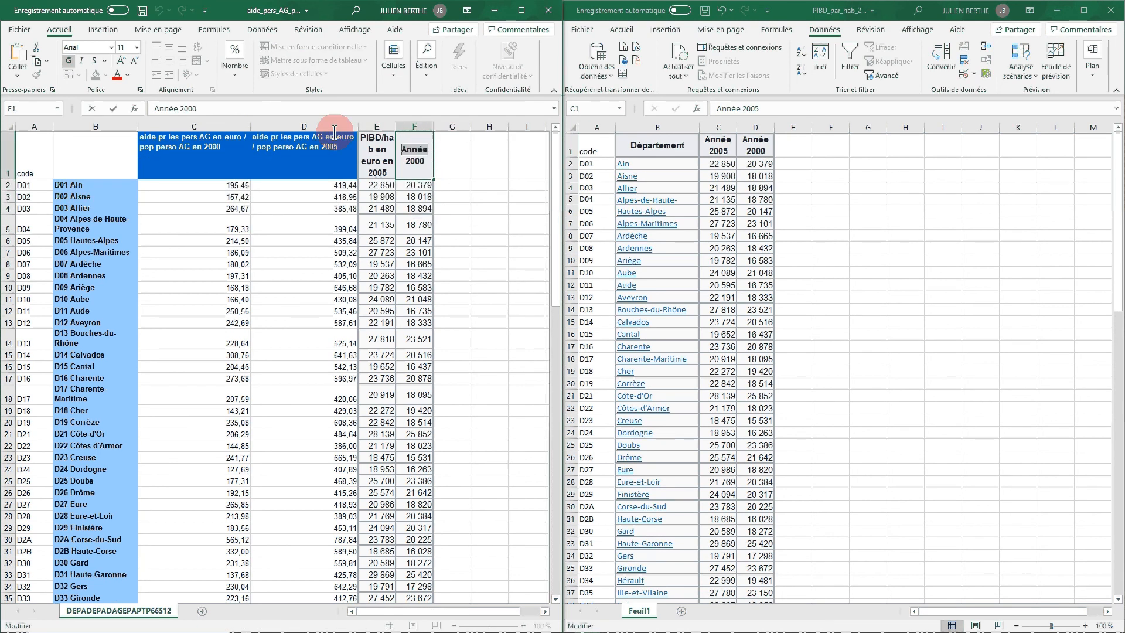
key(ctrl+v)
click(379, 157)
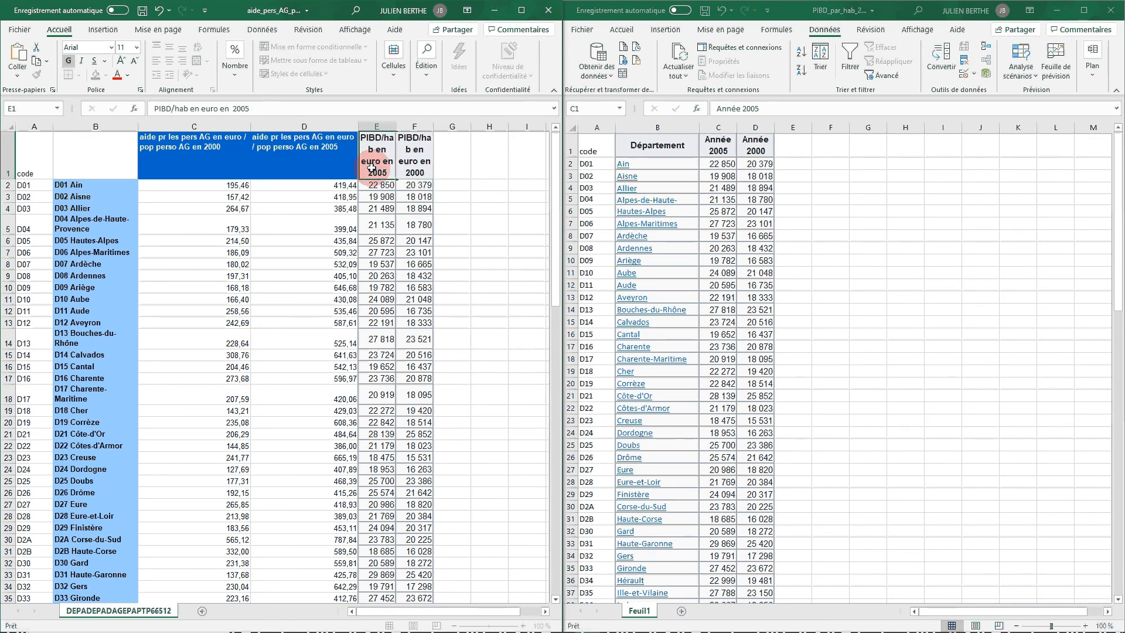
drag(396, 125, 485, 125)
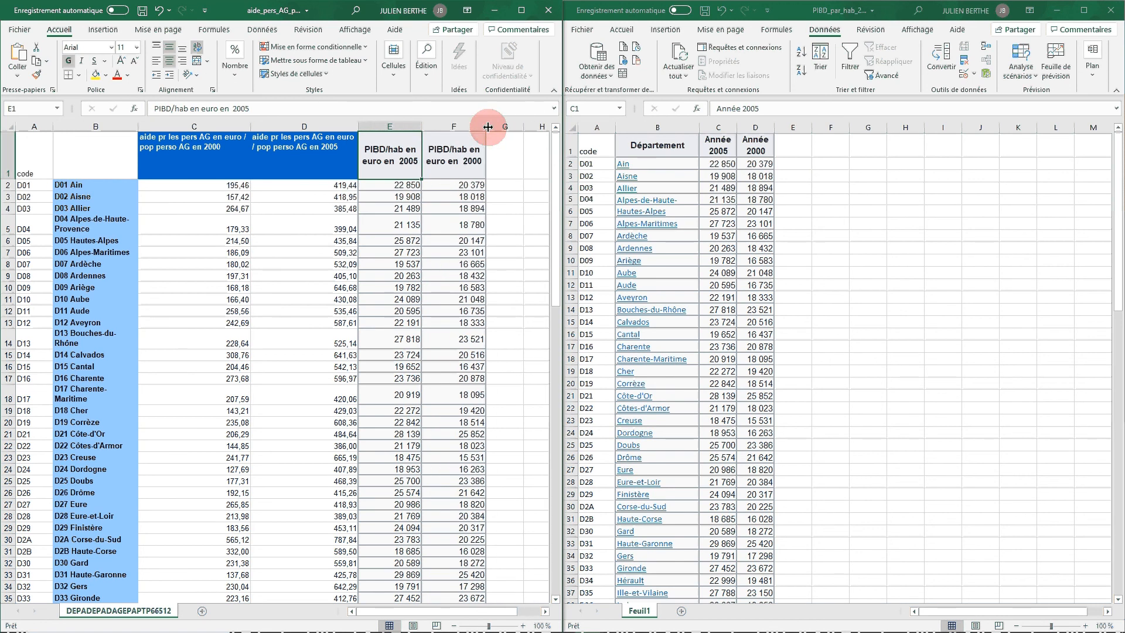
Fit the header row's height and save the combined workbook as donnee a cartographier in the base de donnée TD 5 folder
double_click(8, 179)
click(18, 33)
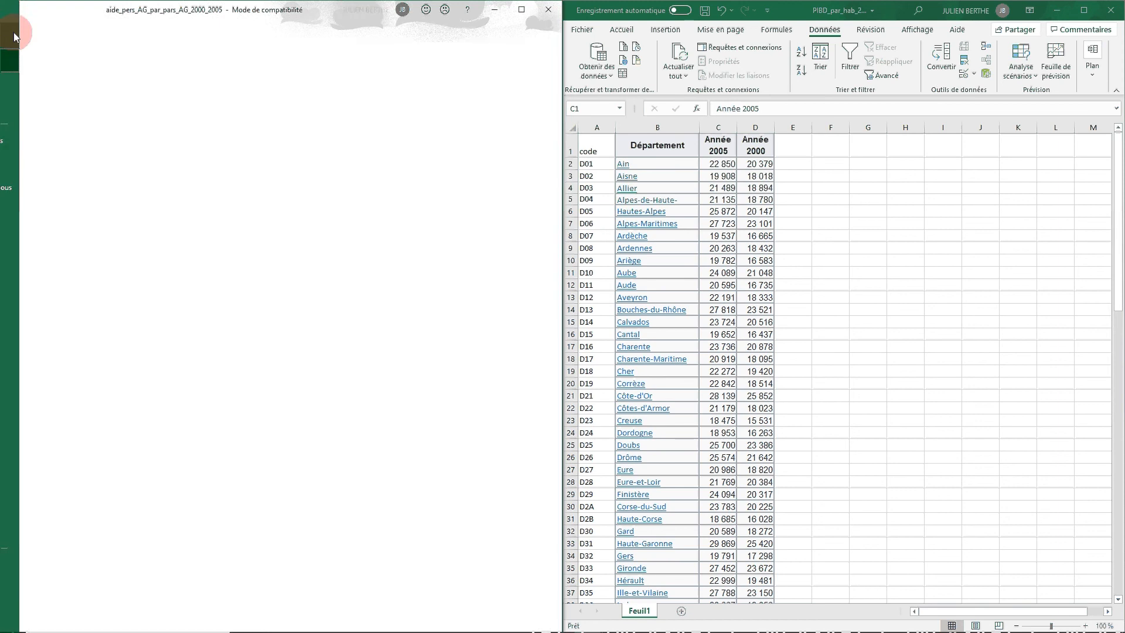
click(47, 187)
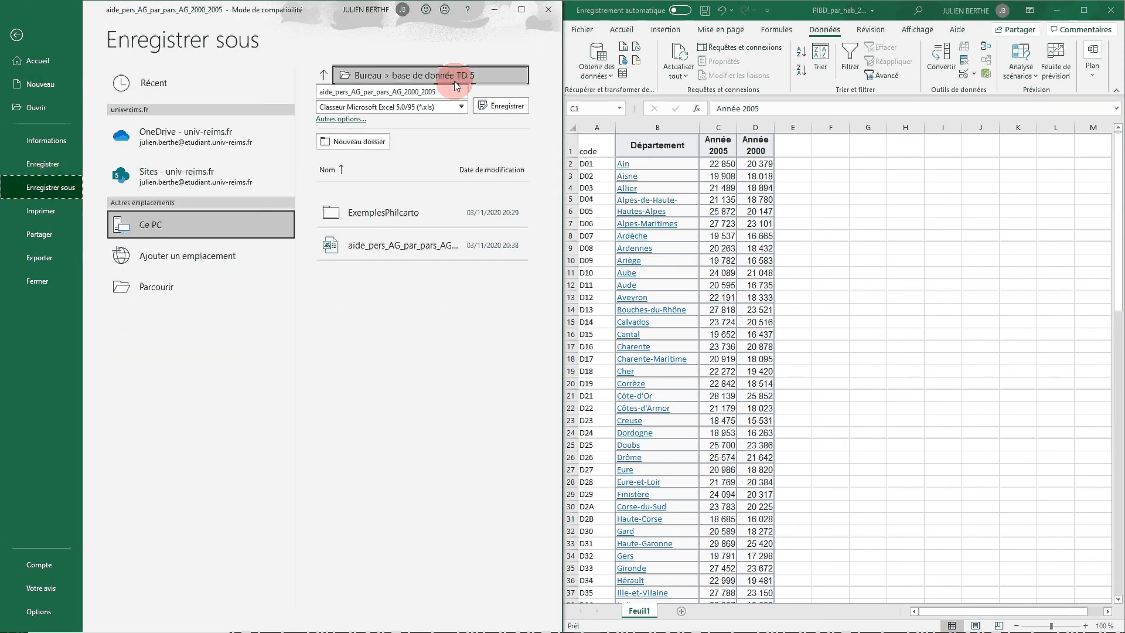
click(448, 82)
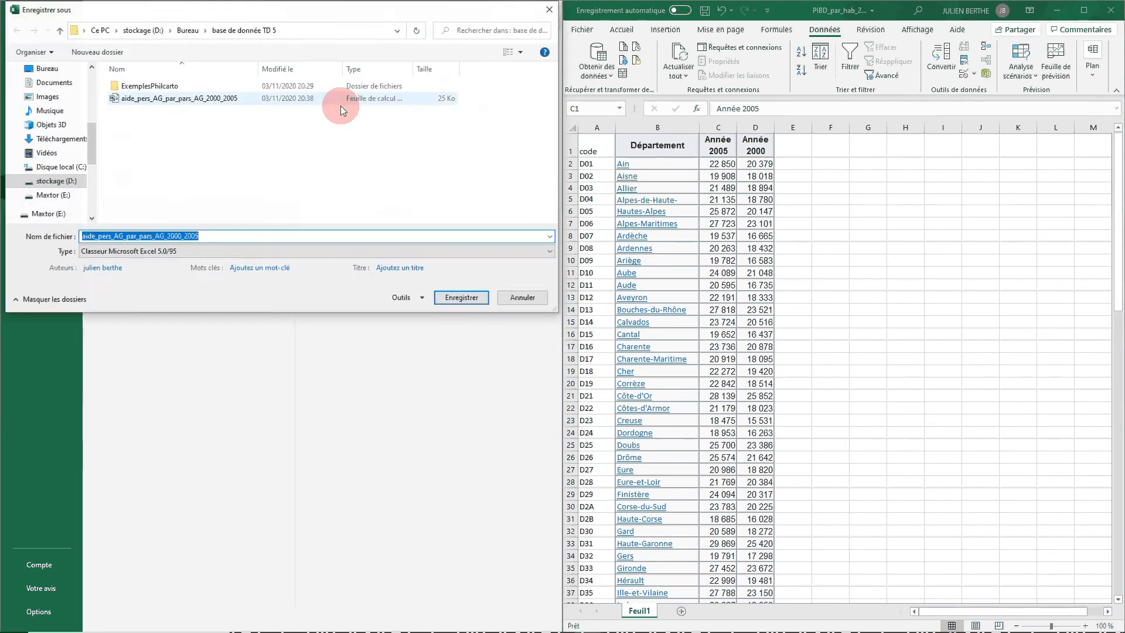
text(donne)
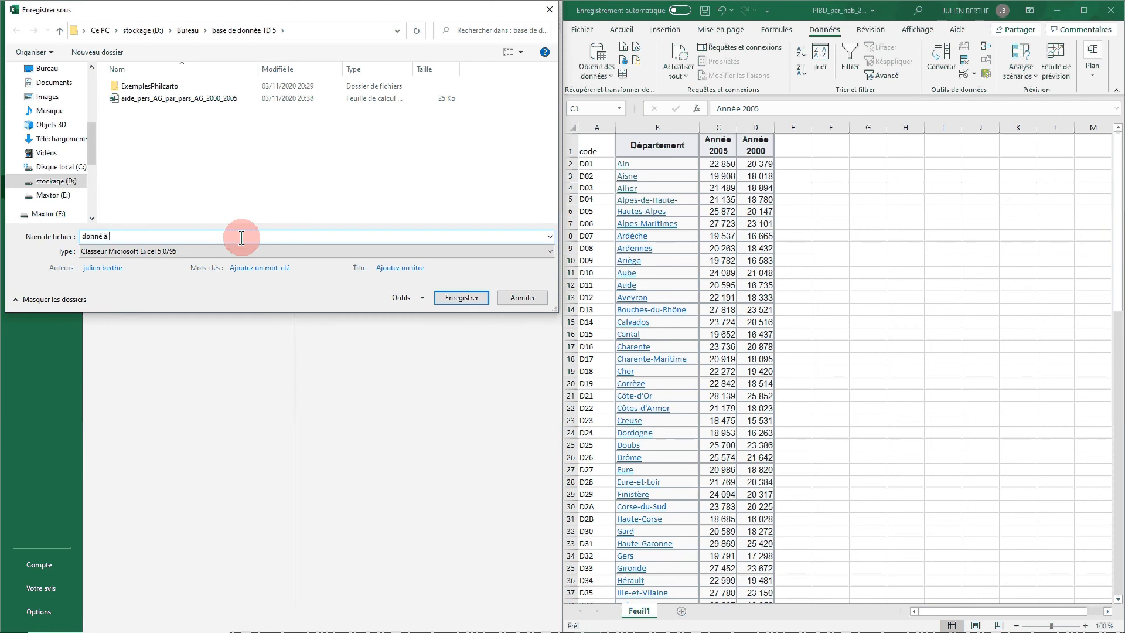
key(BackSpace)
text(ee a cartographier)
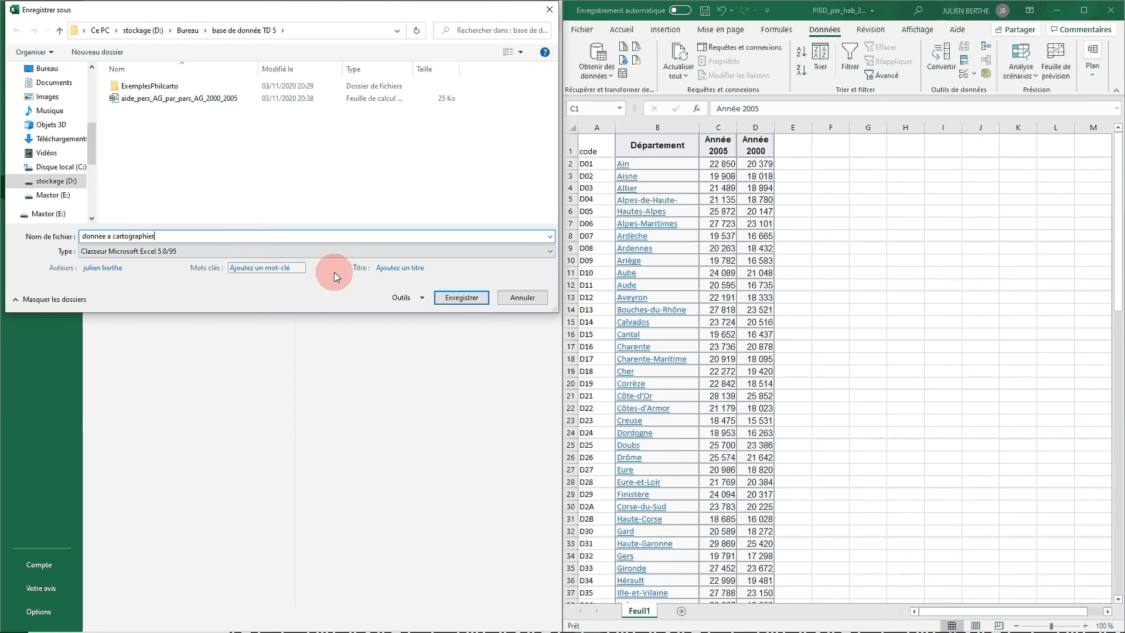
click(463, 296)
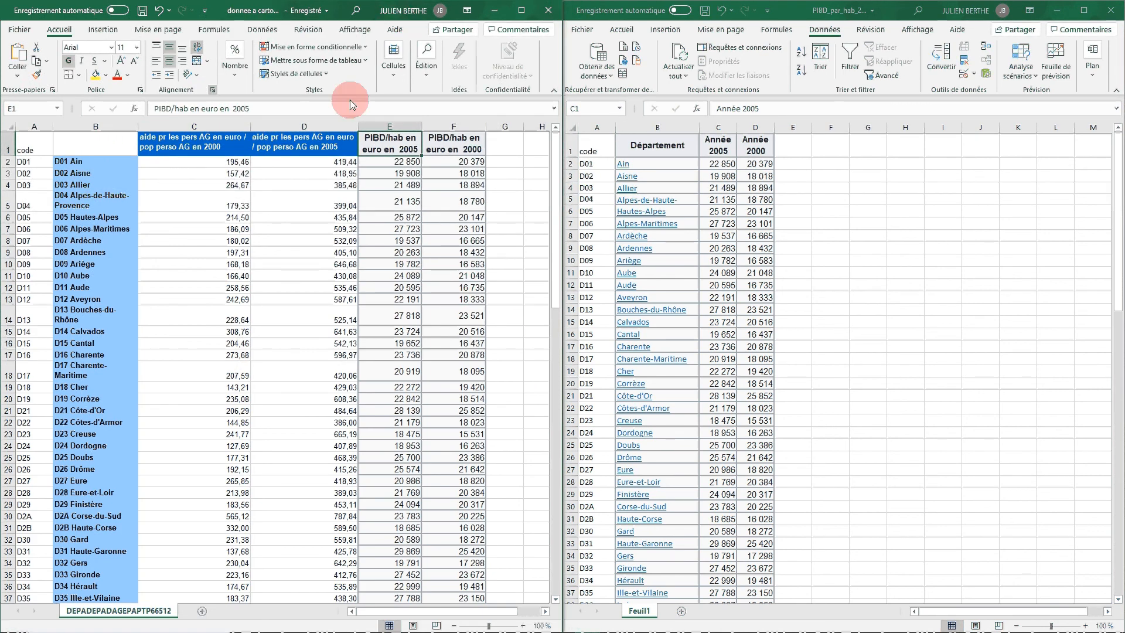
Close the PIBD_par_hab workbook with its changes saved, and close the donnee a cartographier workbook
click(28, 151)
click(34, 125)
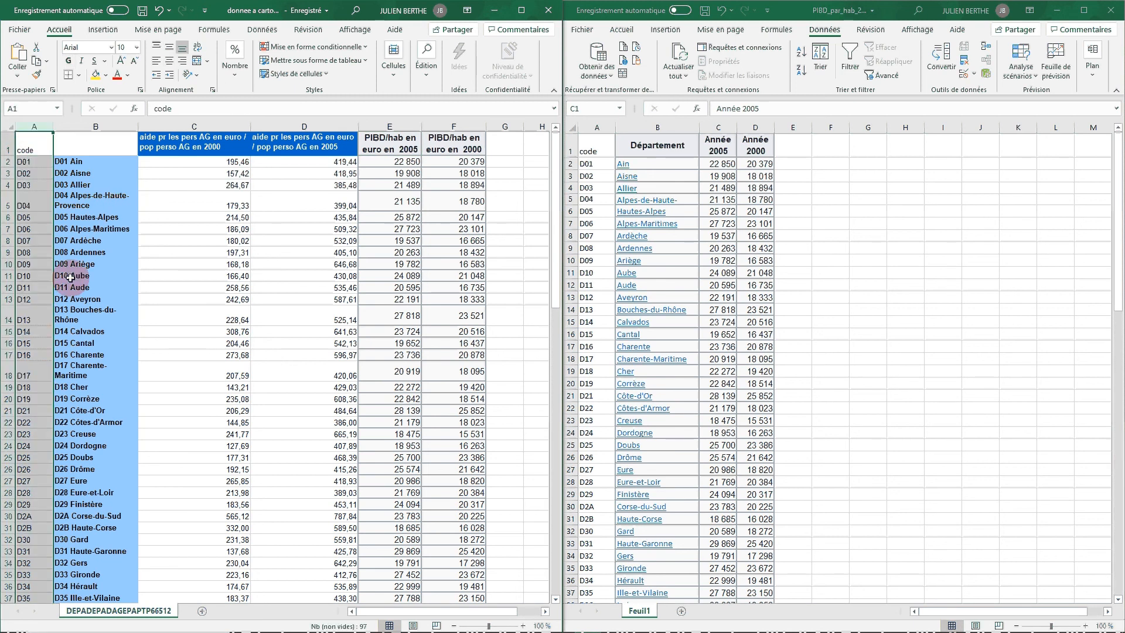
click(1112, 10)
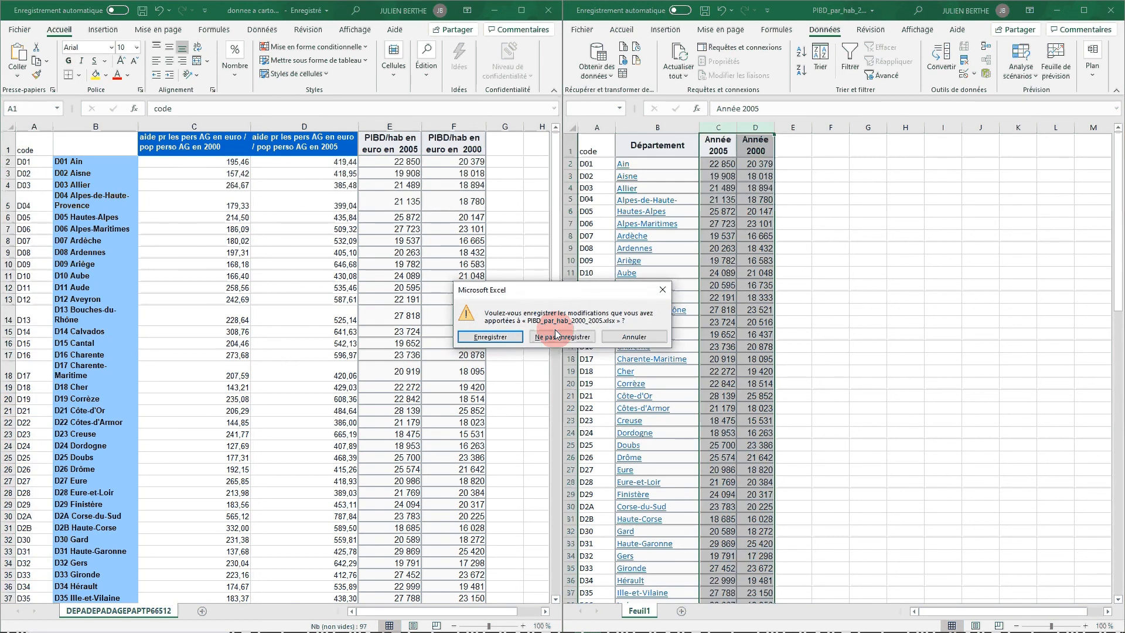
click(486, 338)
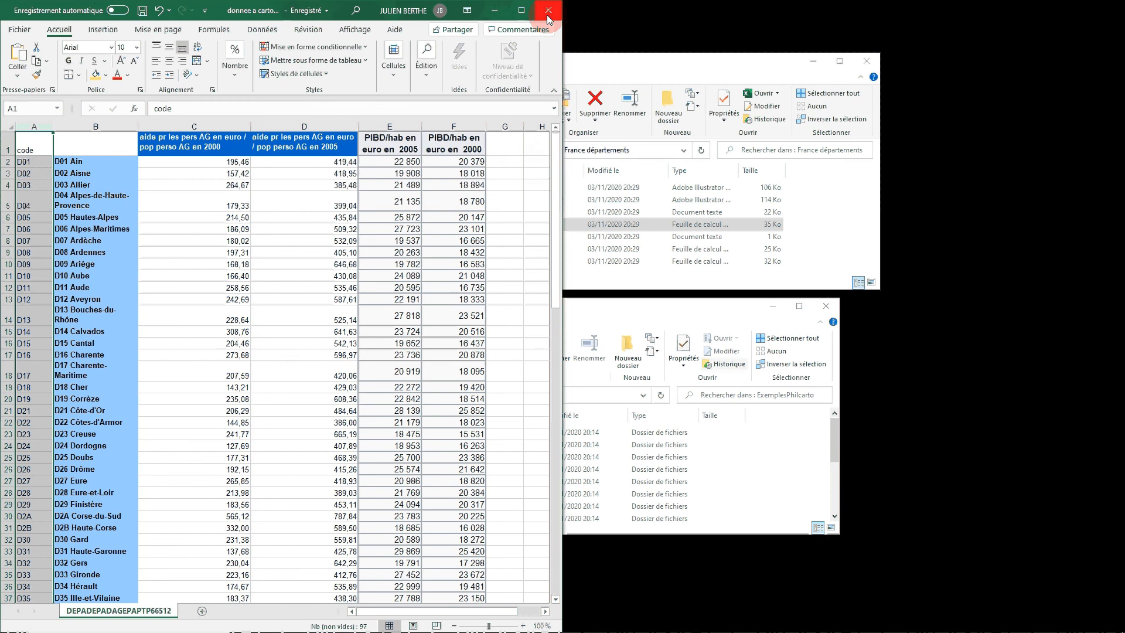
click(548, 10)
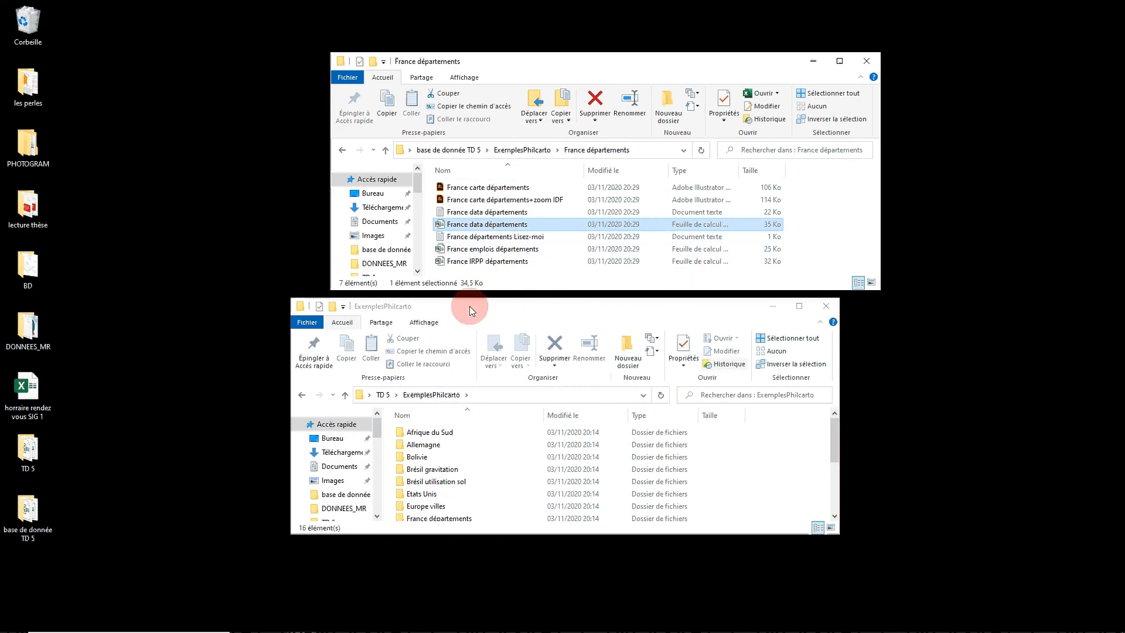
Close the open France départements and ExemplesPhilcarto folder windows
drag(469, 306, 514, 322)
click(474, 63)
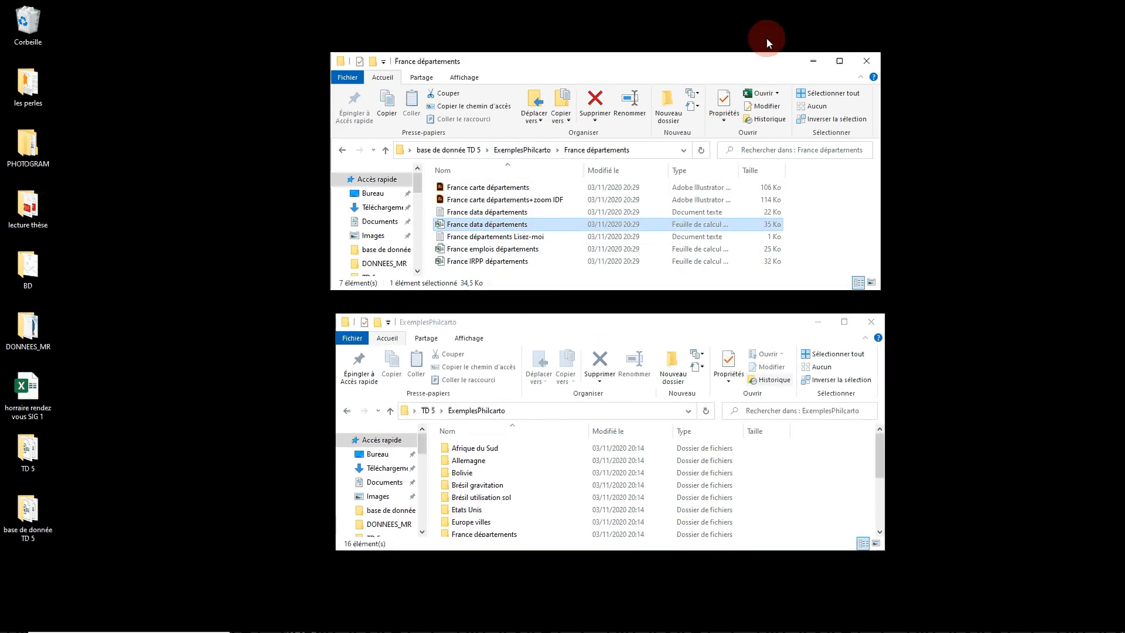
click(867, 61)
click(871, 322)
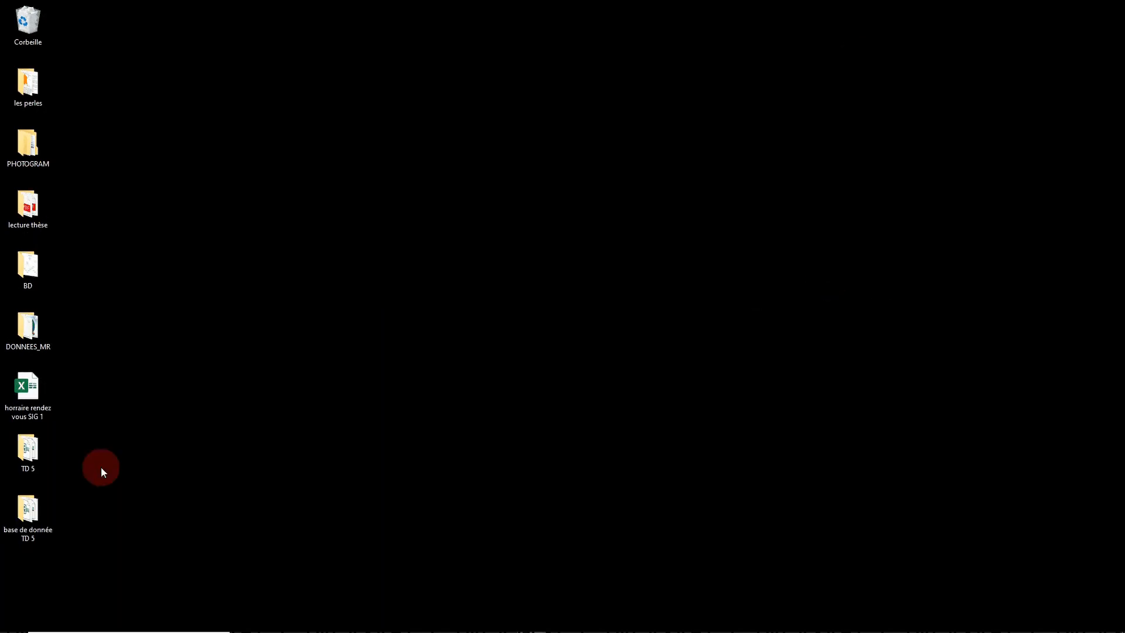
Copy France carte départements+zoom IDF from ExemplesPhilcarto's France départements subfolder into the base de donnée TD 5 folder
double_click(42, 515)
drag(501, 311, 487, 136)
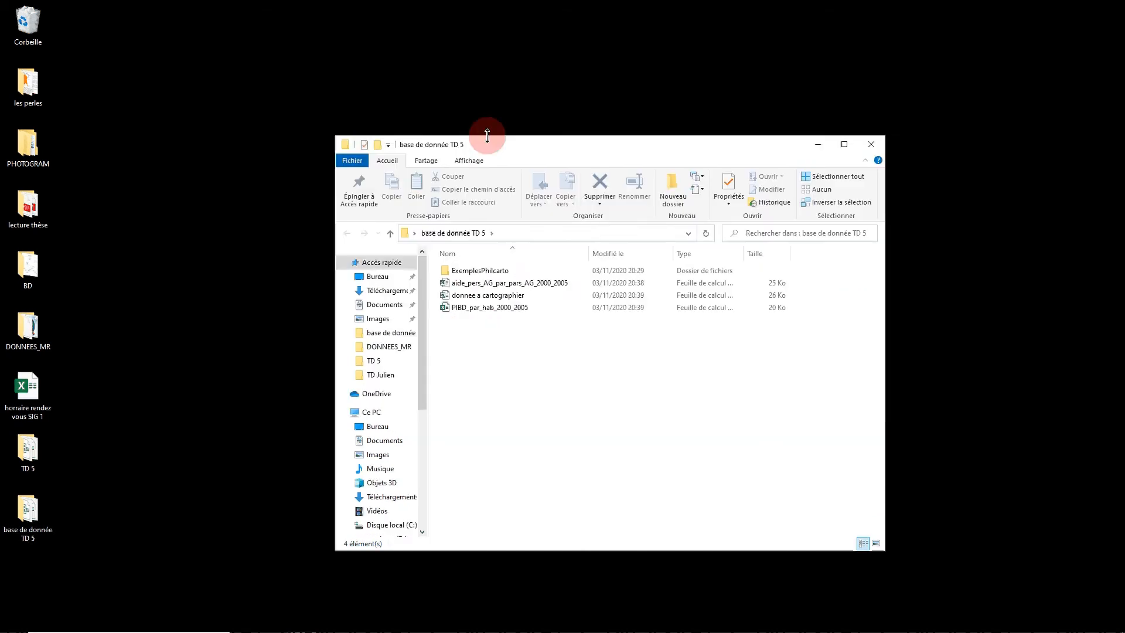
double_click(476, 269)
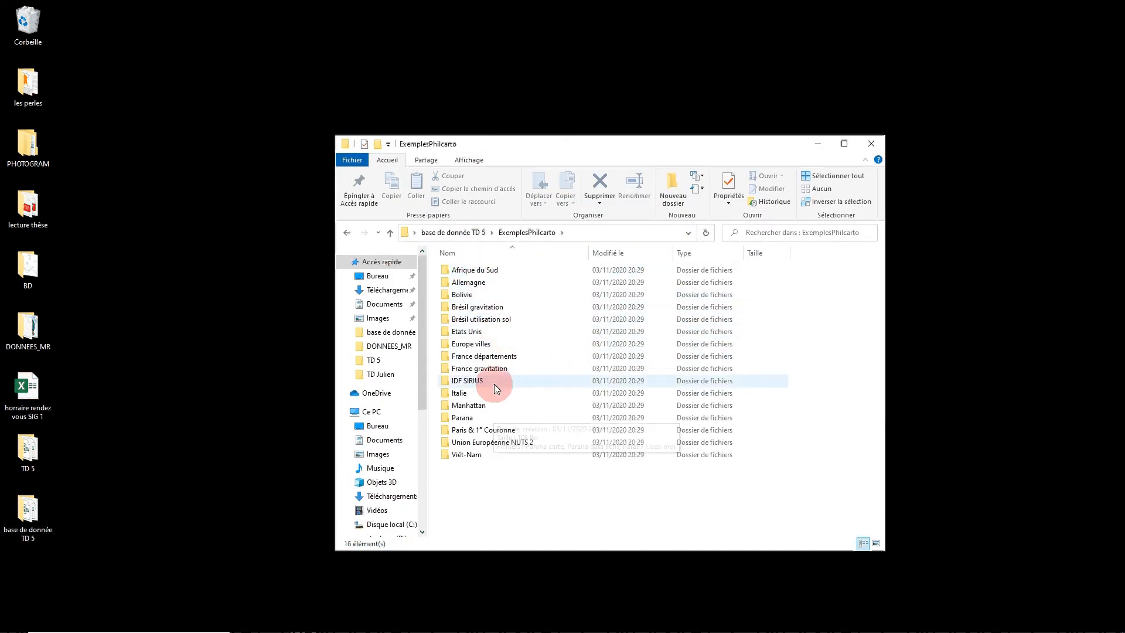
double_click(500, 356)
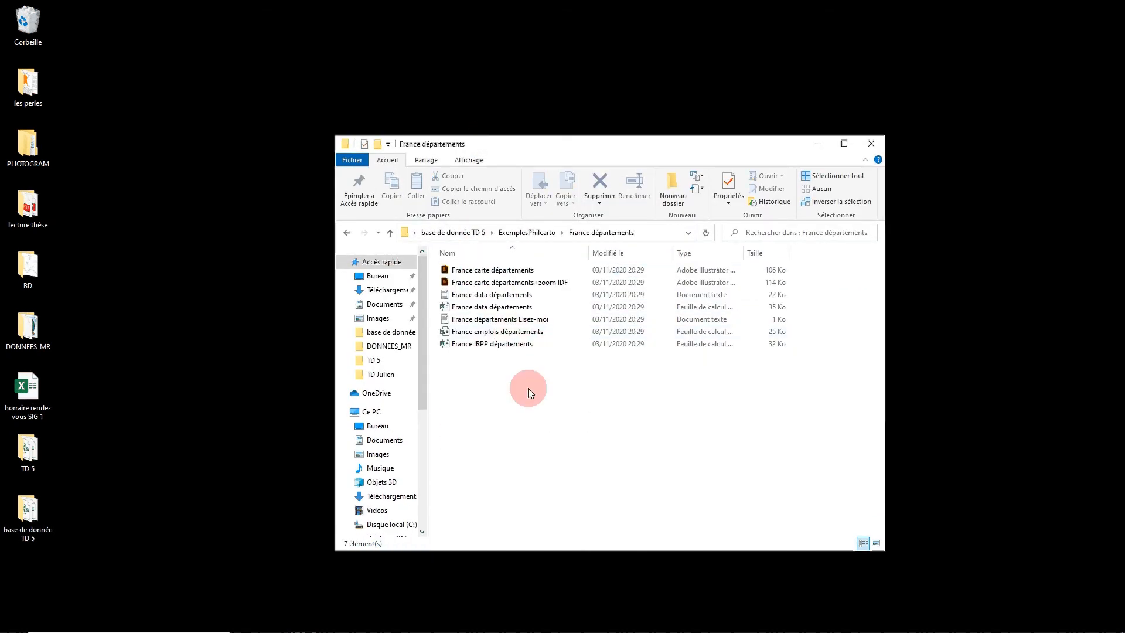
click(518, 283)
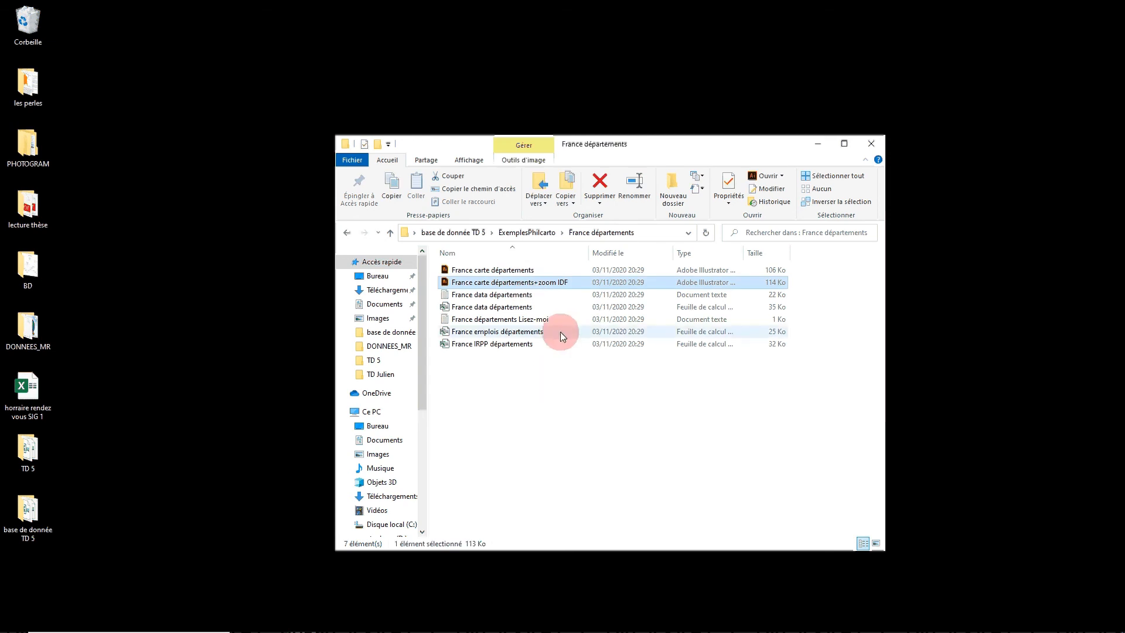
click(350, 232)
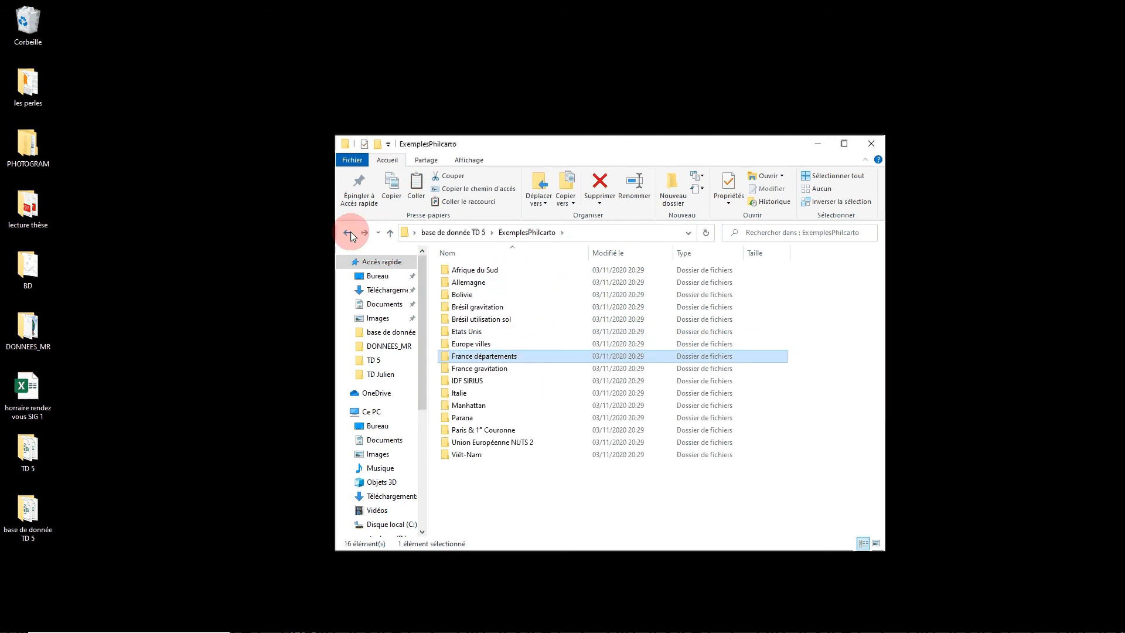
click(349, 232)
click(558, 375)
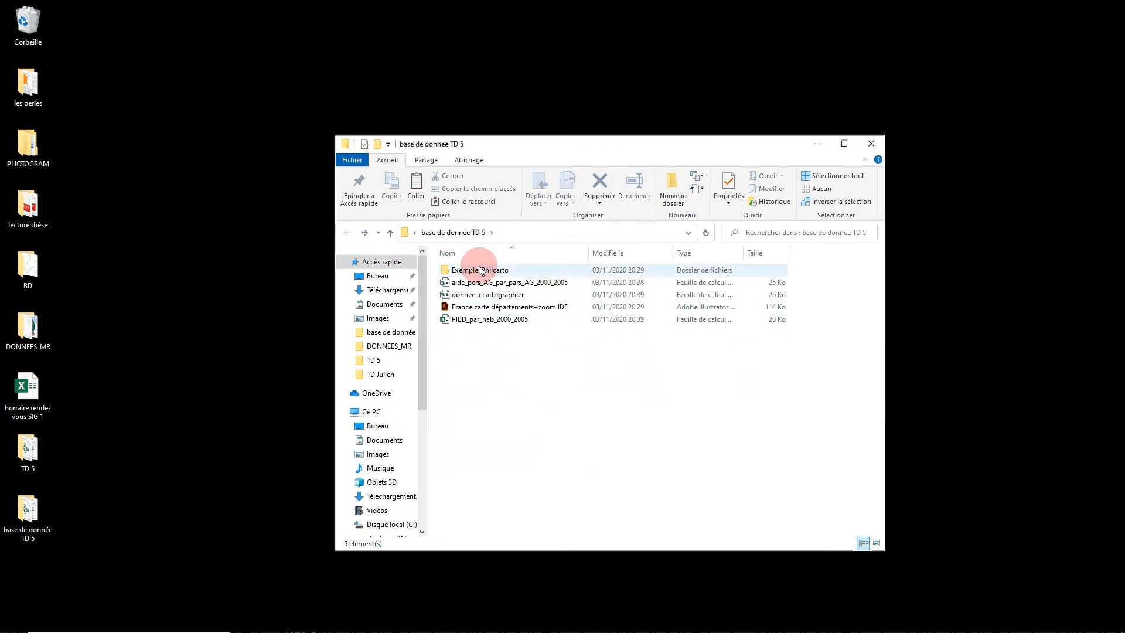
Delete the ExemplesPhilcarto folder from base de donnée TD 5
click(480, 270)
key(Delete)
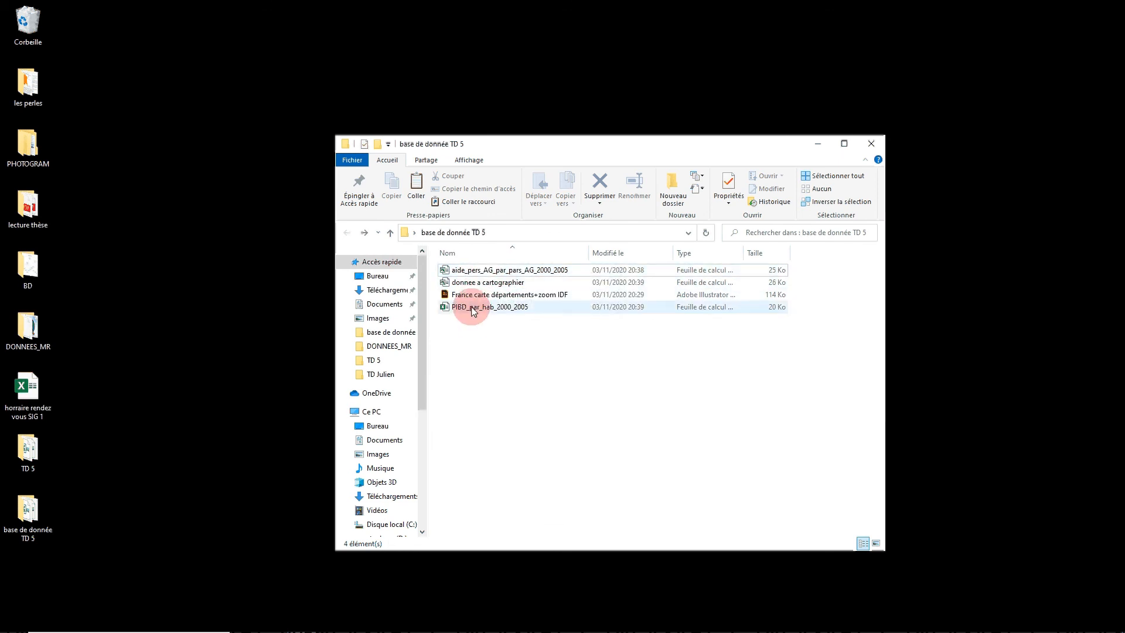
click(480, 271)
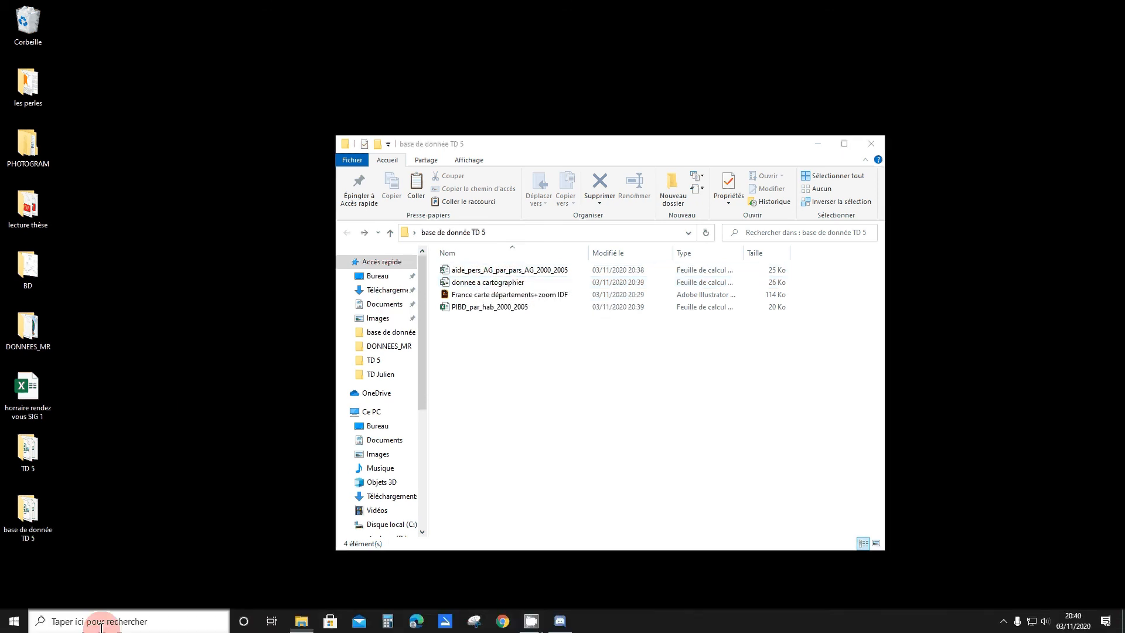
Find and launch Philcarto, and accept its licence terms
click(100, 622)
text(pa)
key(BackSpace)
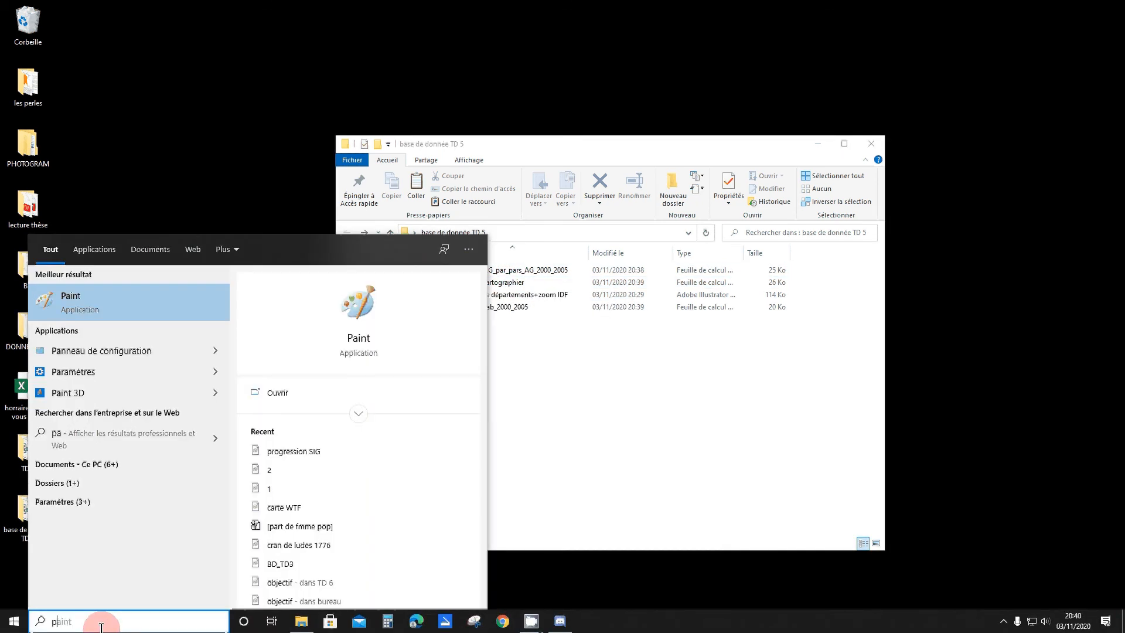
text(hil)
key(Return)
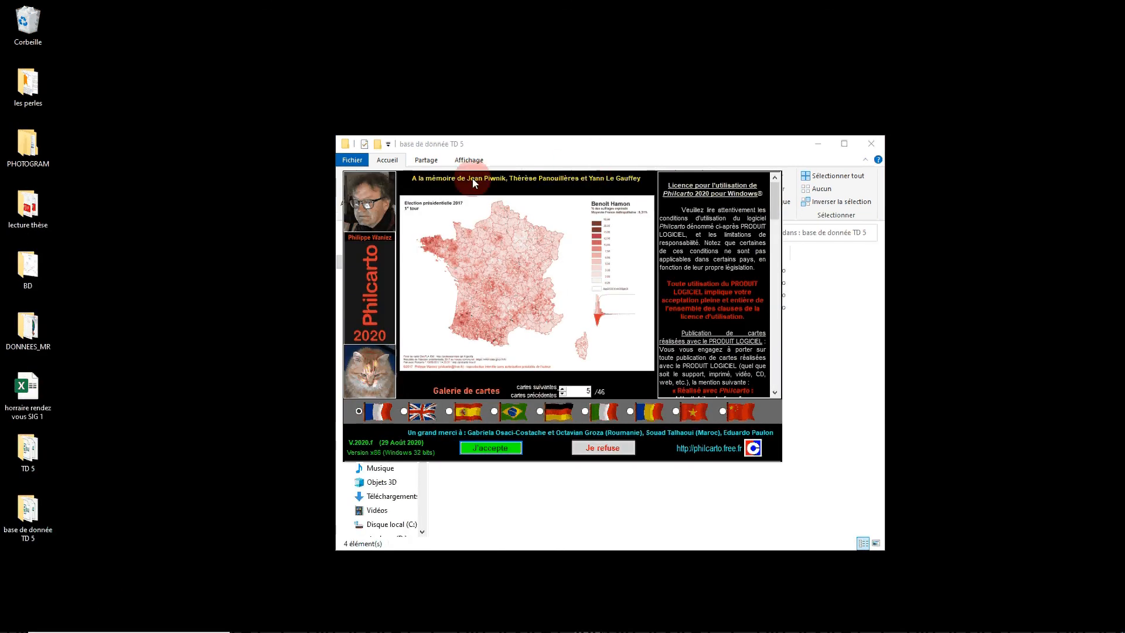
click(487, 448)
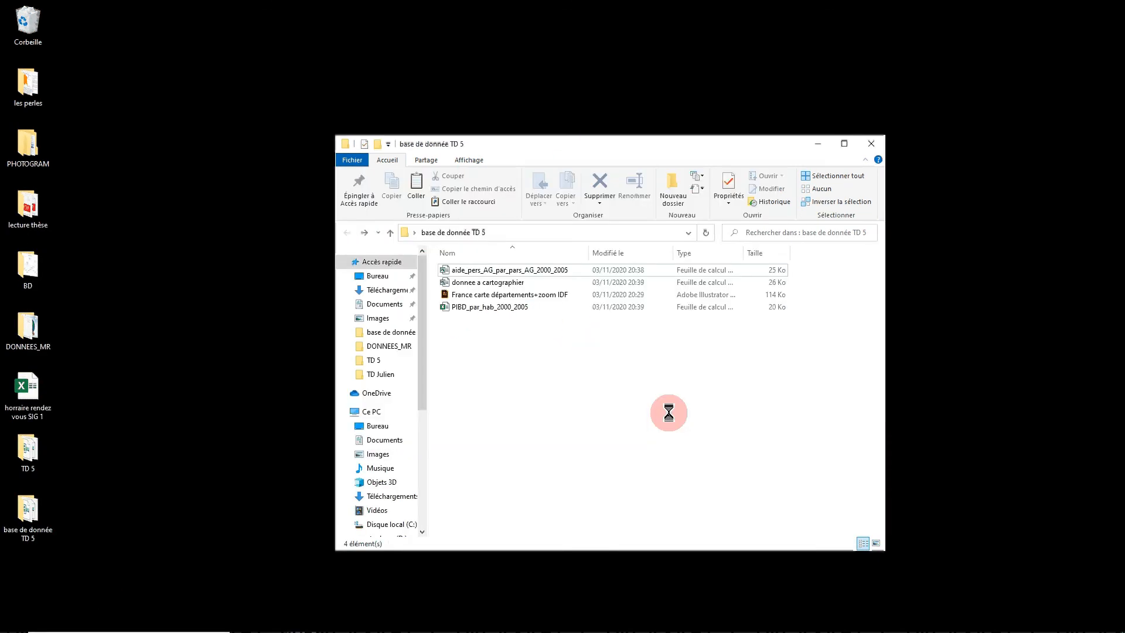
Move the base de donnée TD 5 folder window beside Philcarto so the base map file dialog is uncovered
click(870, 263)
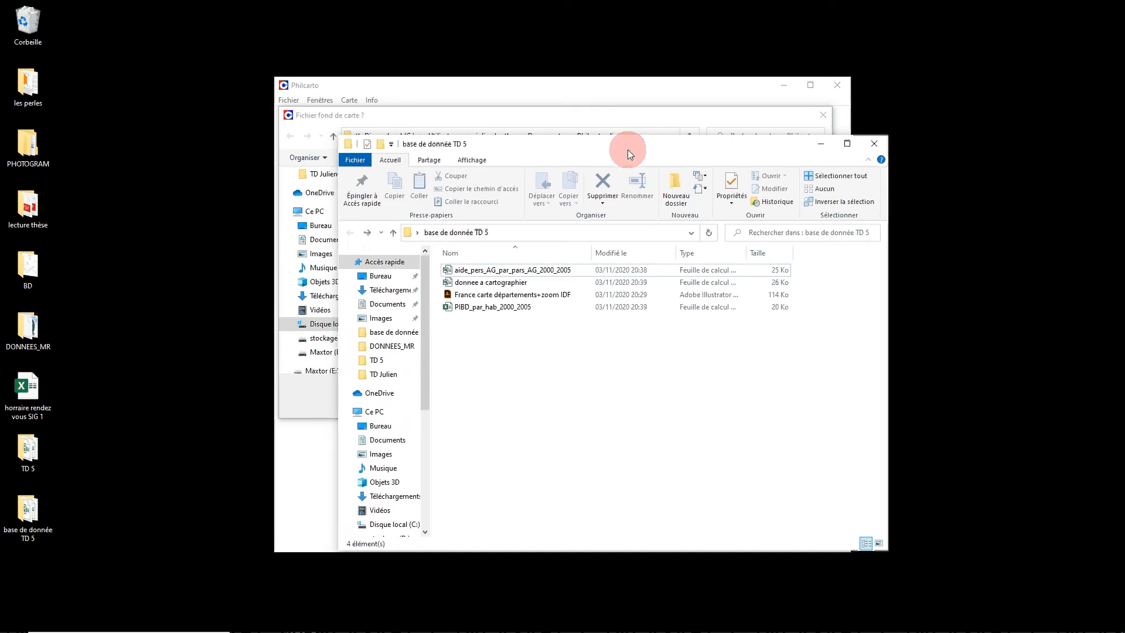
drag(628, 150, 1118, 95)
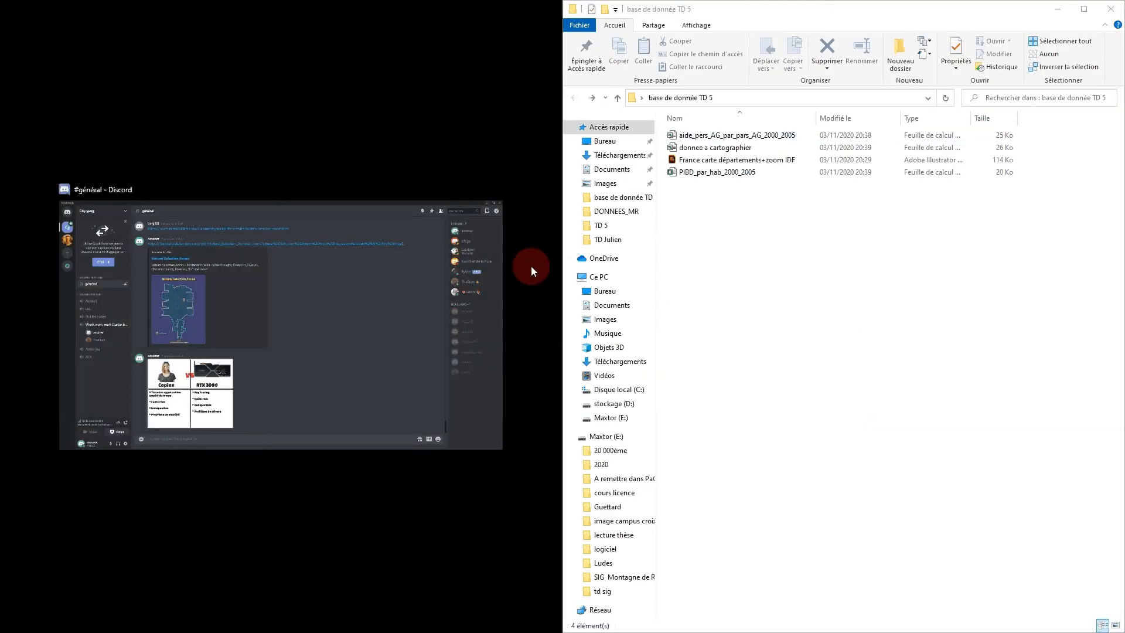
click(533, 268)
drag(662, 11, 979, 59)
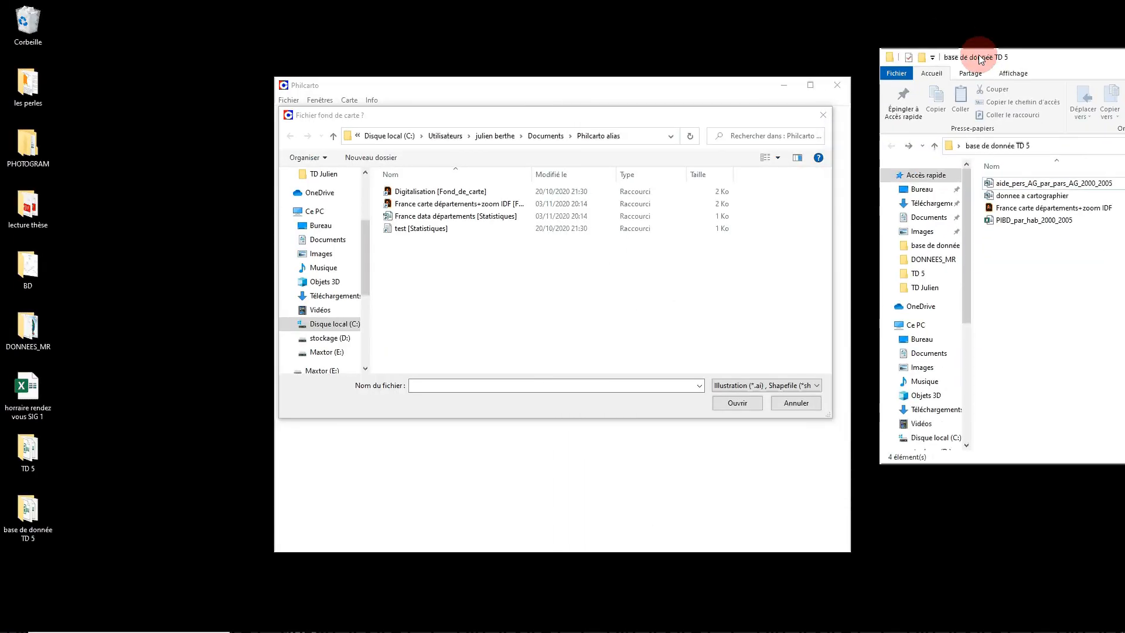
Load France carte départements+zoom IDF from the desktop folder base de donnée TD 5 as the base map
click(320, 225)
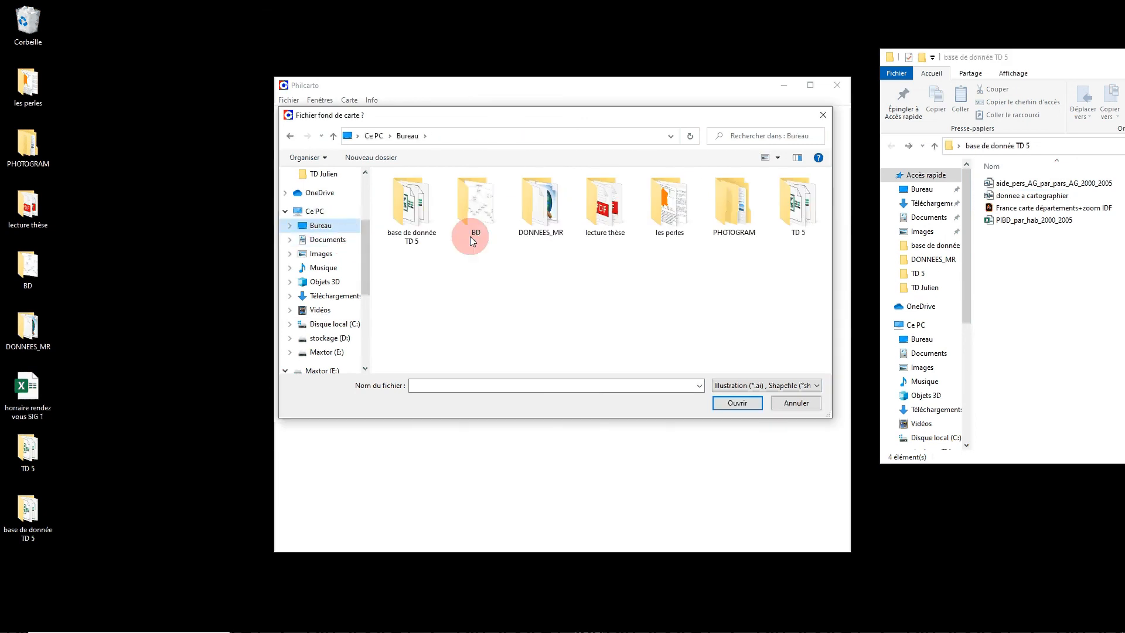
double_click(410, 199)
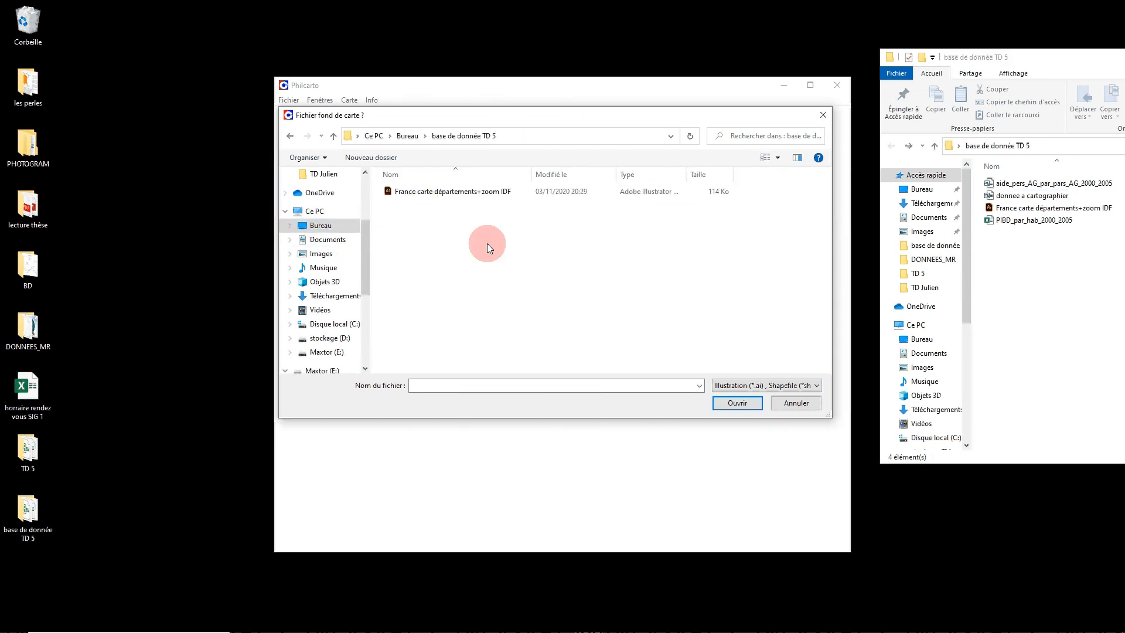
click(434, 192)
click(732, 403)
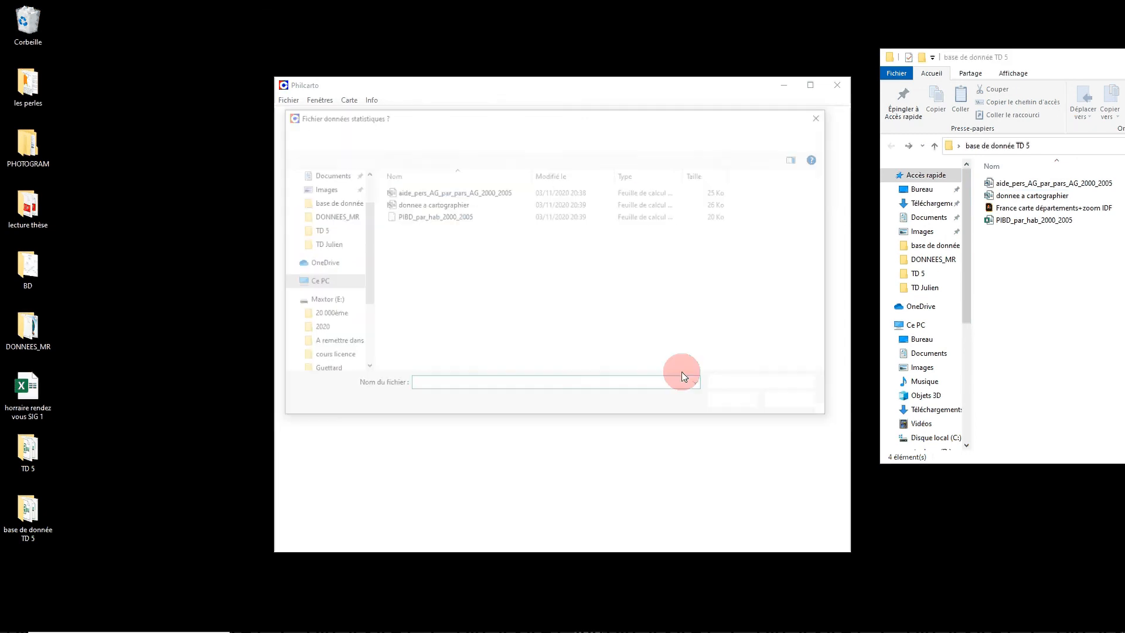
Load donnee a cartographier as the statistics file and set both PIBD/hab variables, 2005 and 2000, to type rapport
click(431, 204)
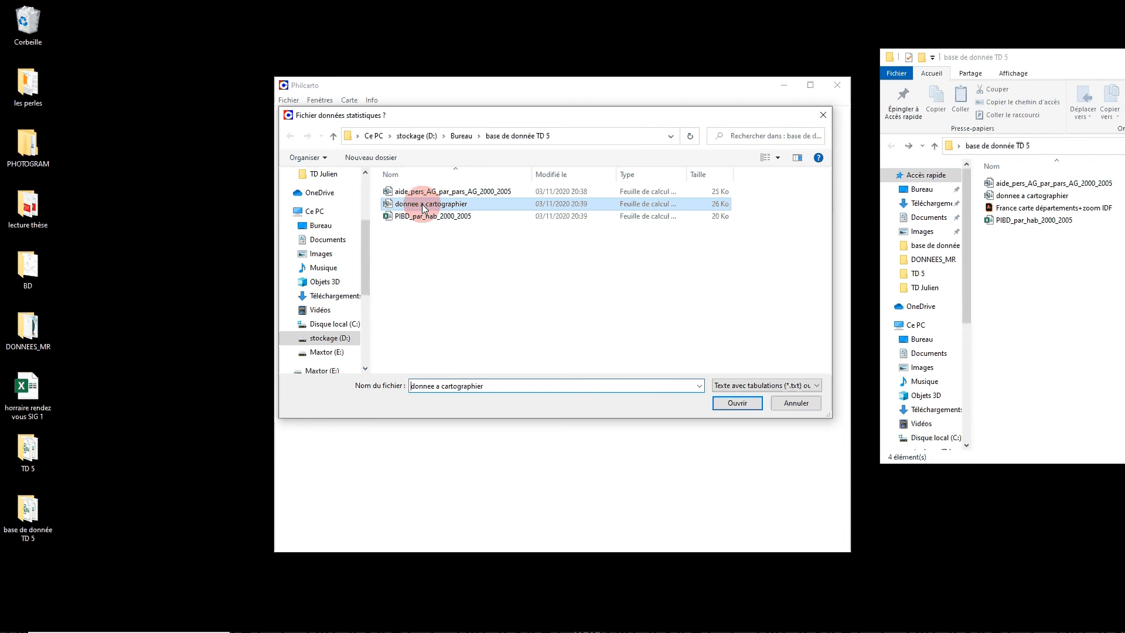
click(734, 403)
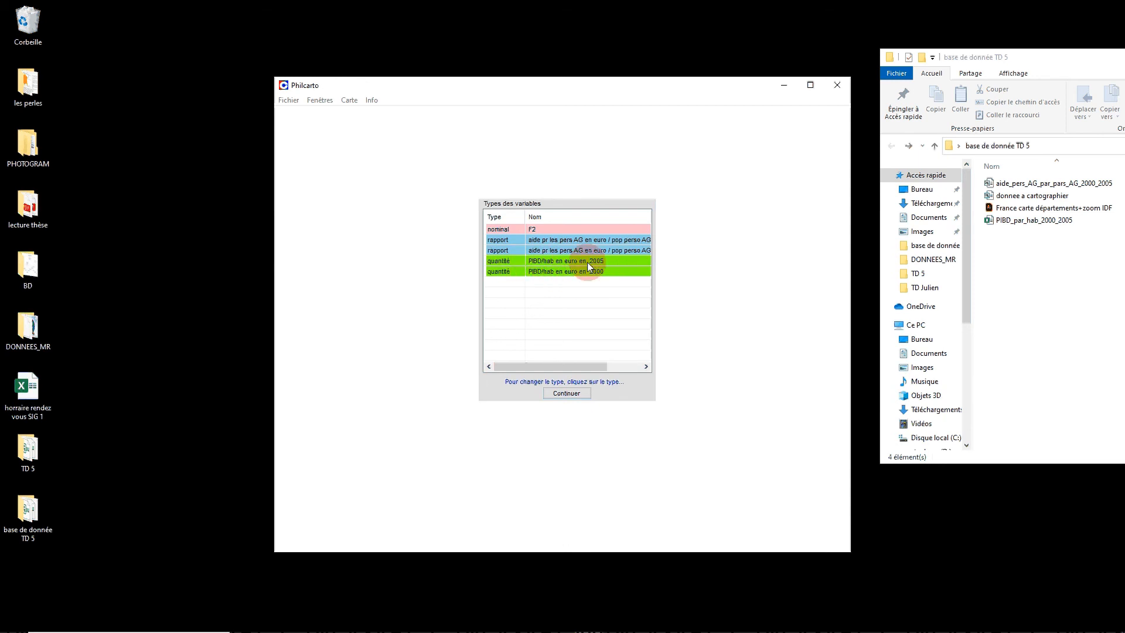
click(534, 271)
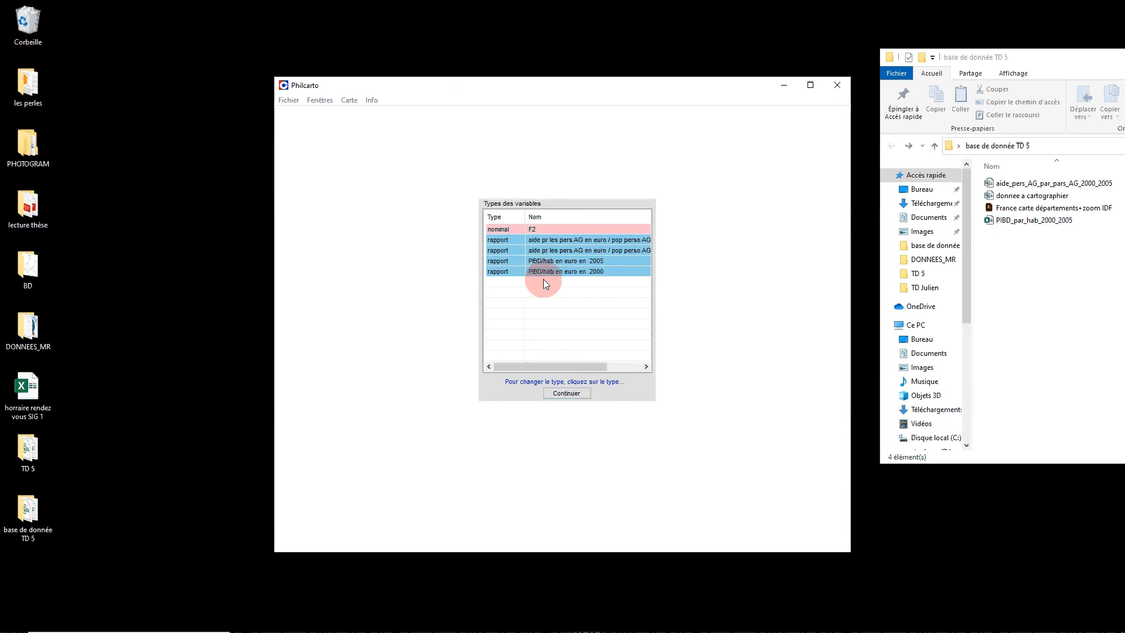
click(571, 394)
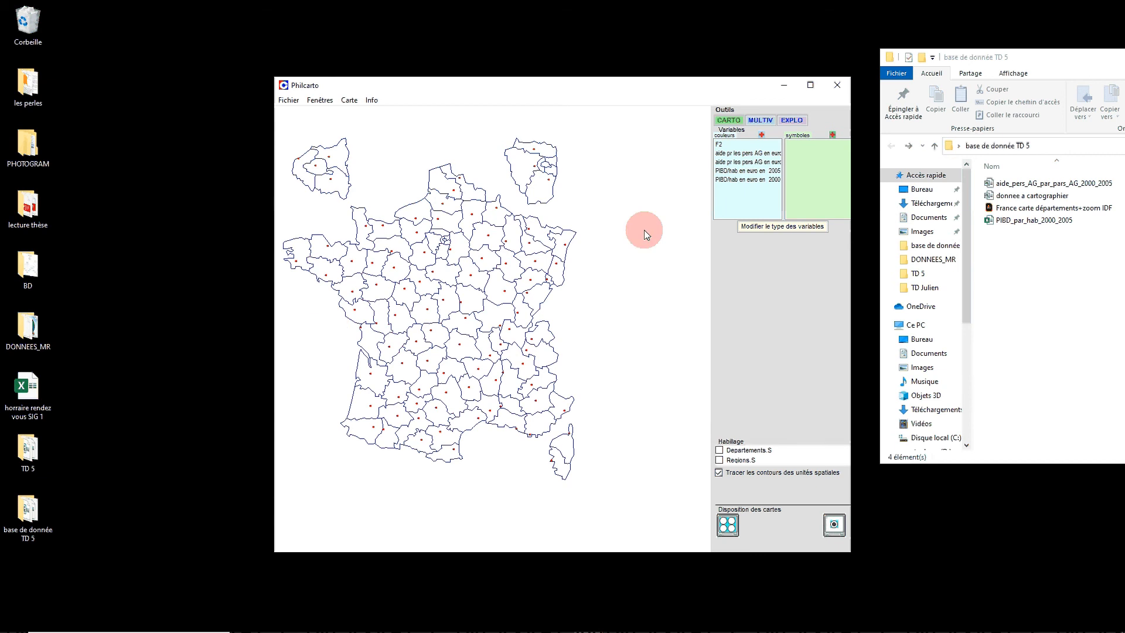
Draw choropleth maps of the aid per elderly person variable, for 2000 and for 2005
drag(729, 166, 732, 252)
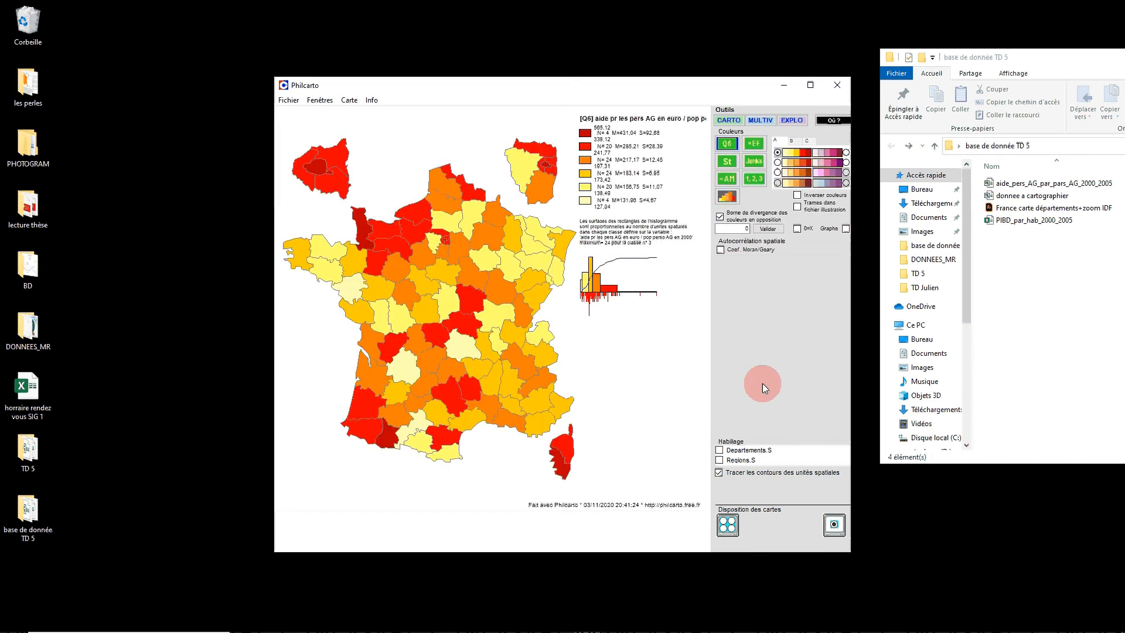
click(729, 119)
click(724, 163)
drag(725, 168, 730, 256)
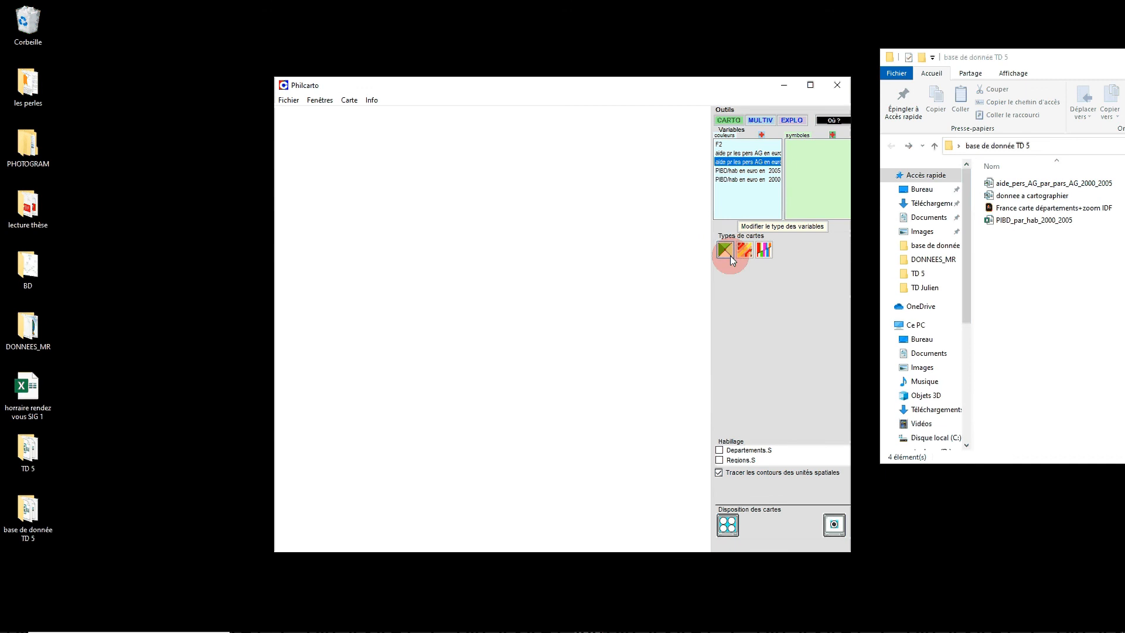
Draw a choropleth map of PIBD/hab en euro for 2005
click(726, 121)
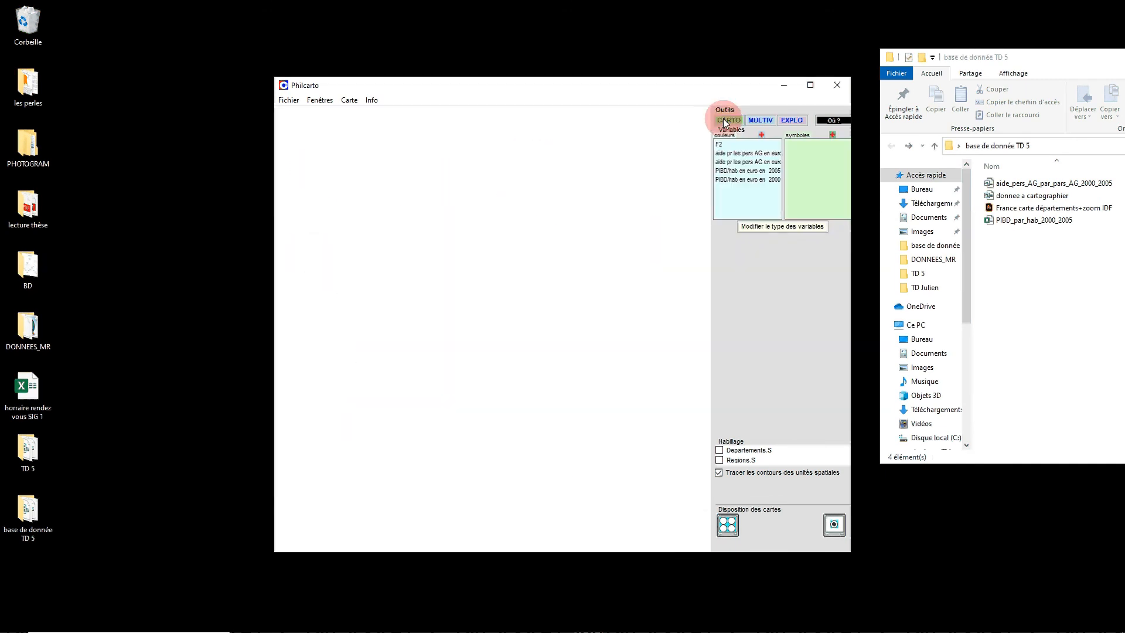
click(729, 171)
drag(730, 259, 728, 255)
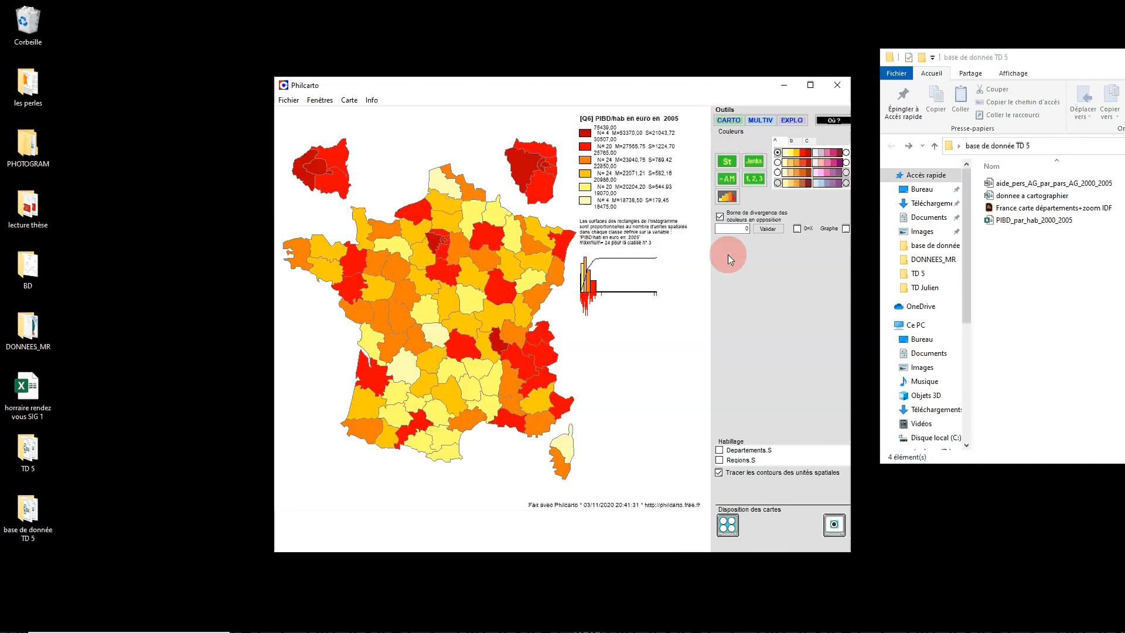
Return to the 2000 aid per elderly person choropleth map and look over its distribution by department
click(728, 120)
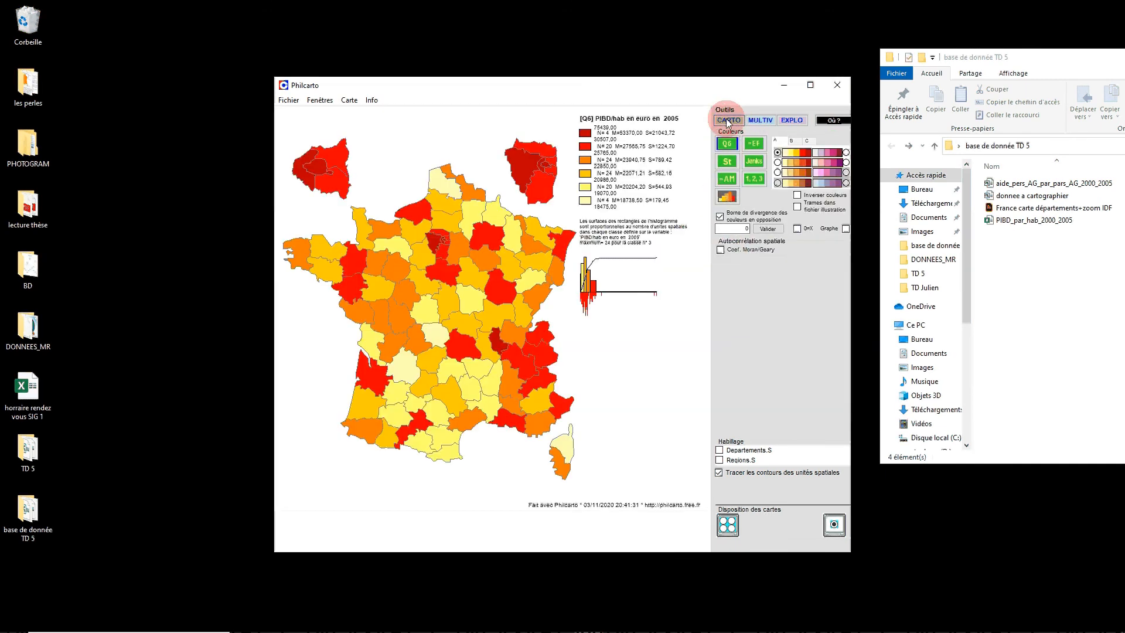
click(734, 153)
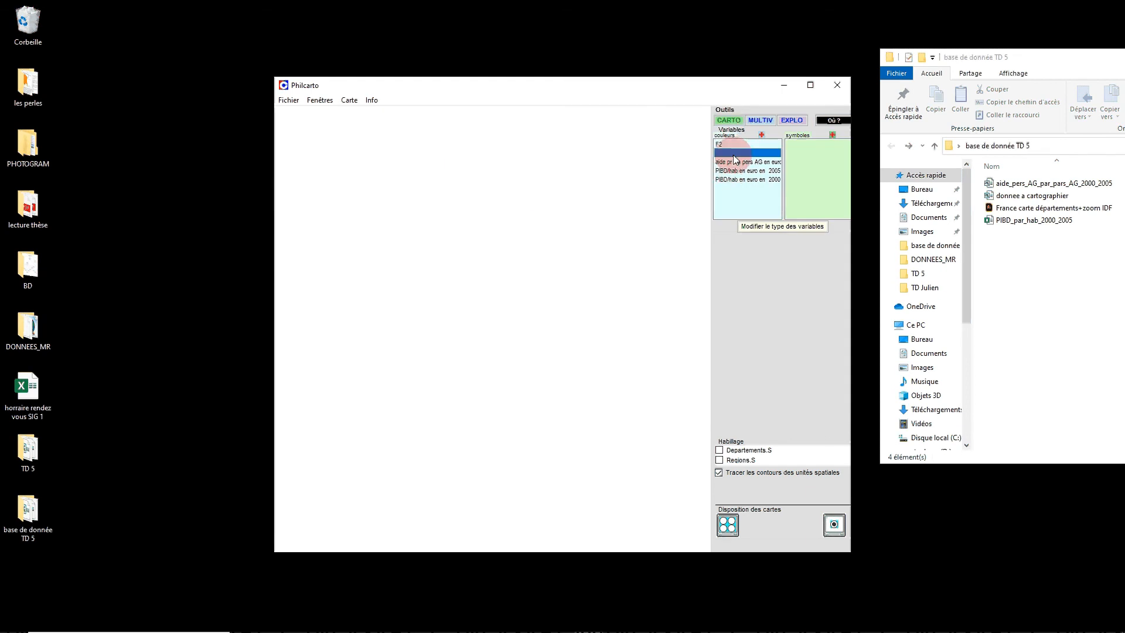
drag(734, 159, 723, 258)
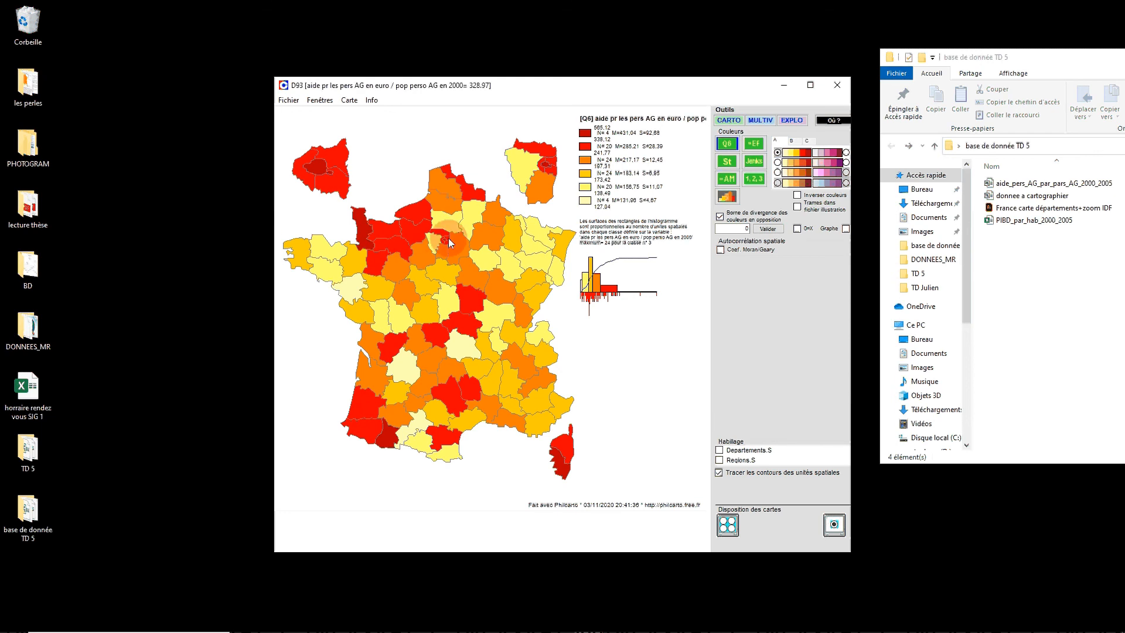
click(726, 119)
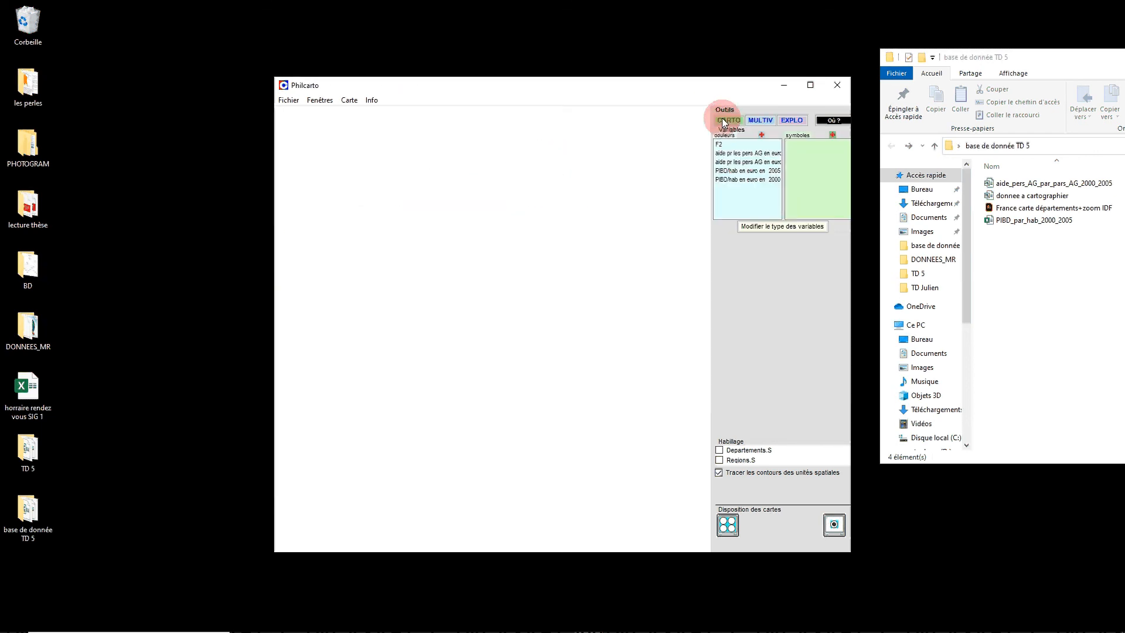
click(737, 162)
click(725, 245)
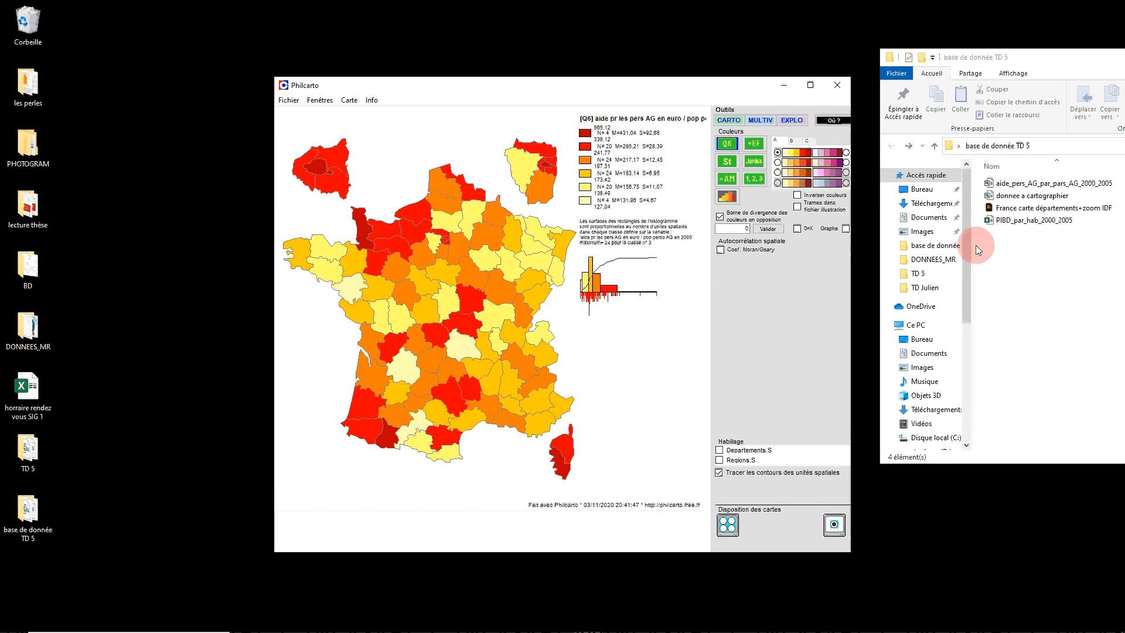
Redraw the 2000 aid choropleth map and read the values of its darkest departments, including D50, D65 and the Paris inset
click(729, 119)
click(740, 153)
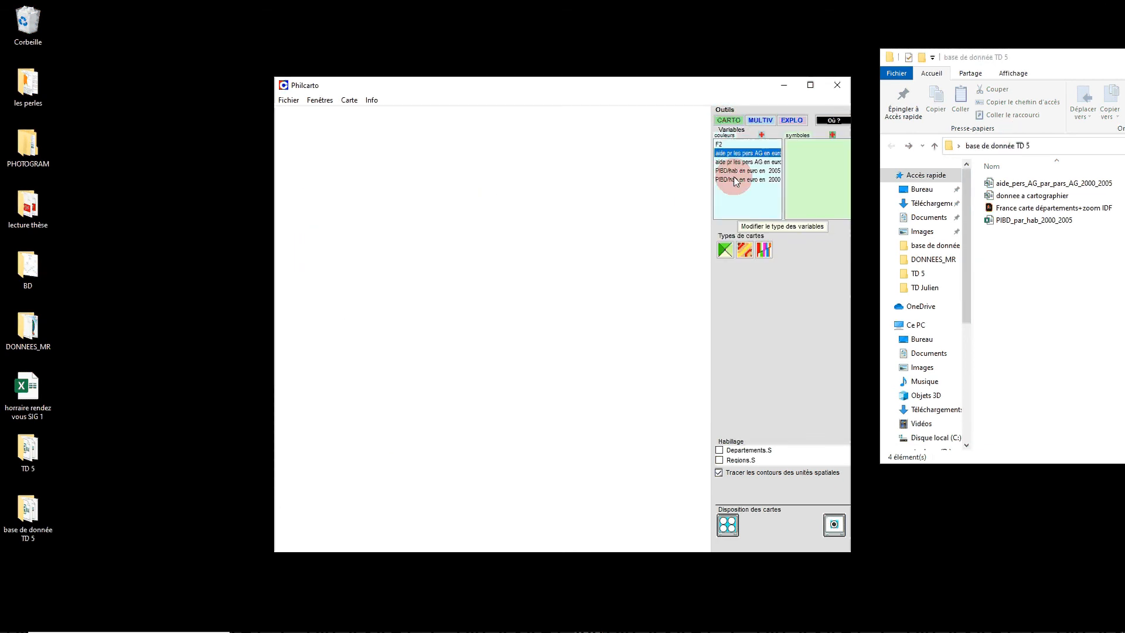
click(745, 250)
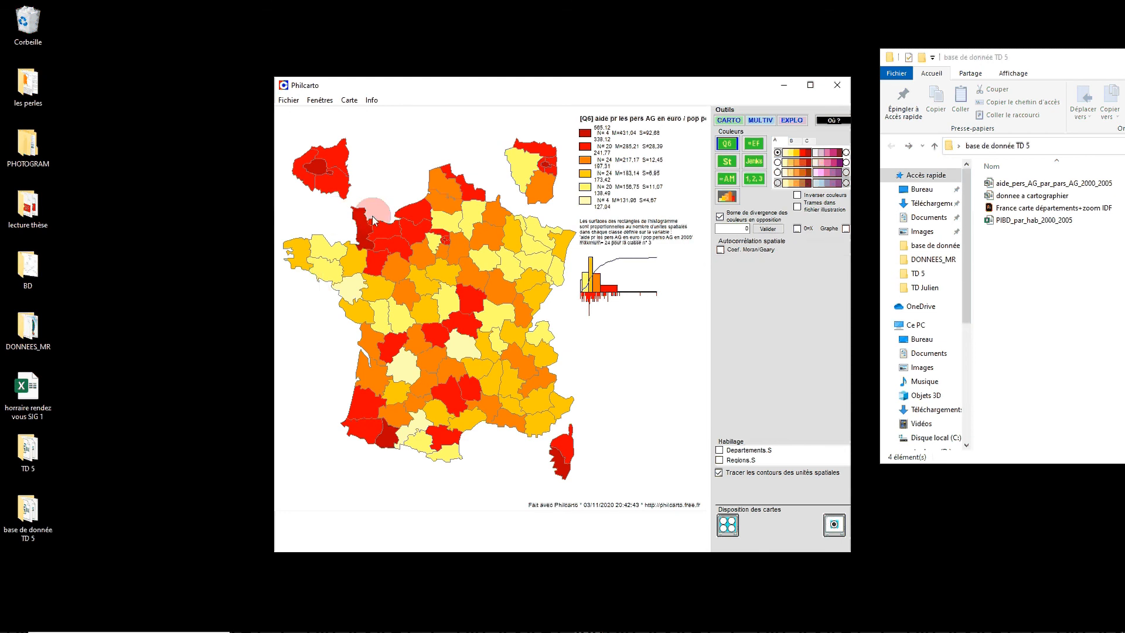
mouse_move(365, 237)
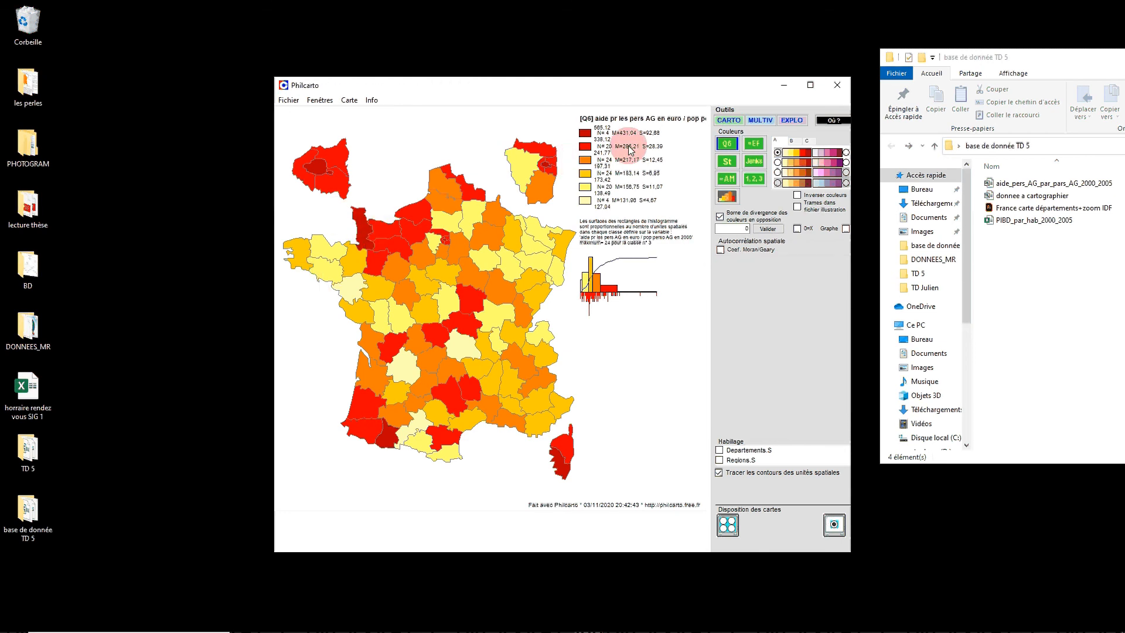
mouse_move(387, 445)
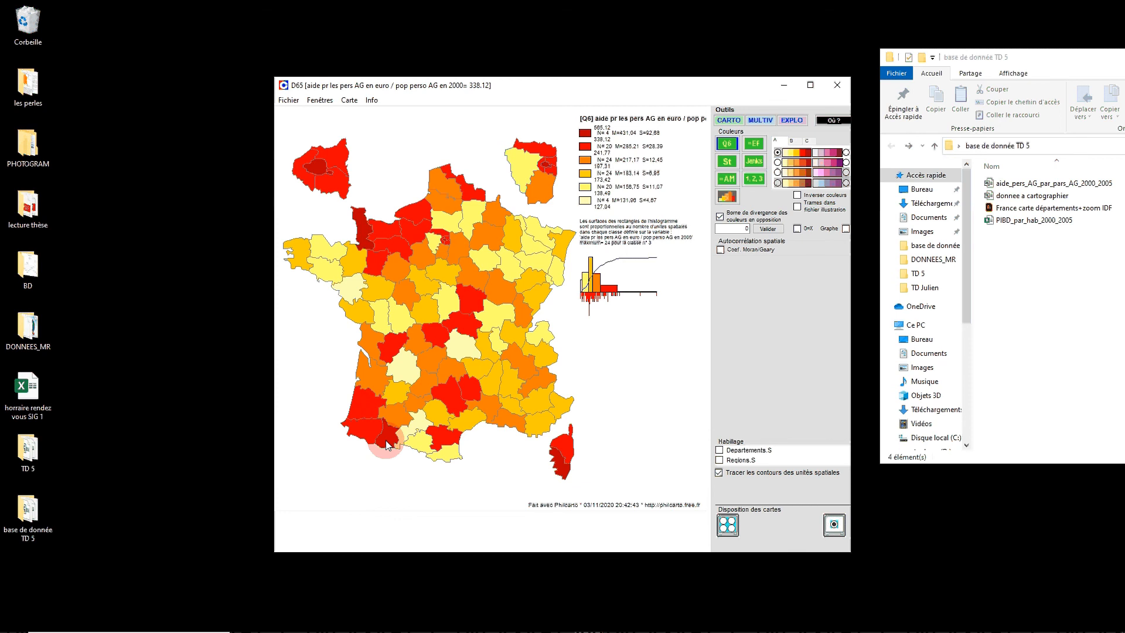
mouse_move(310, 166)
click(363, 223)
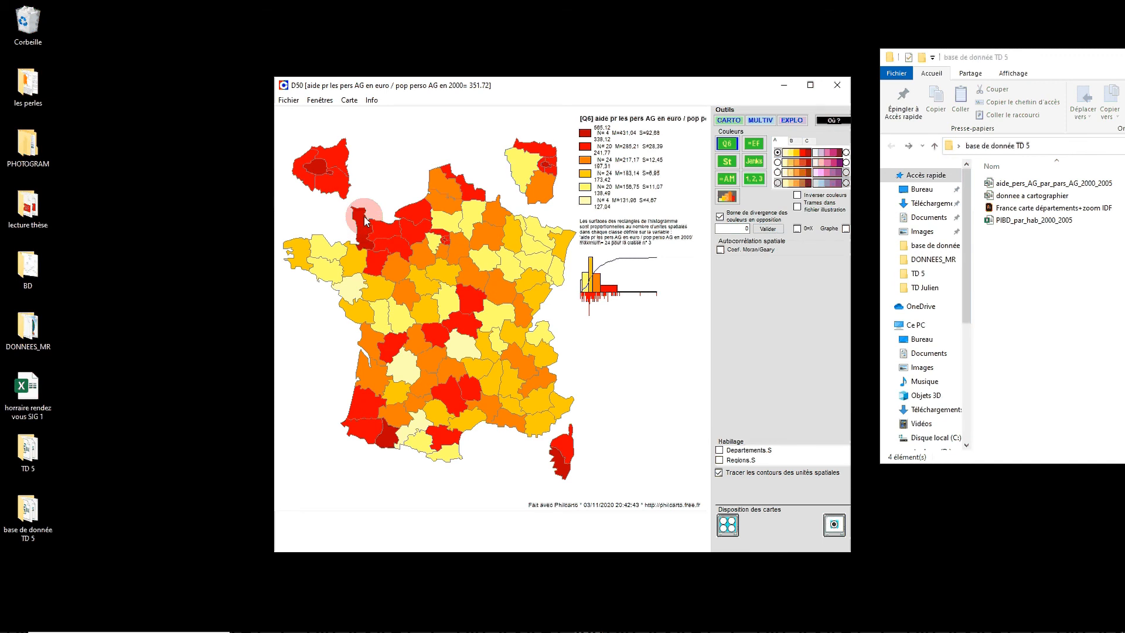
click(387, 441)
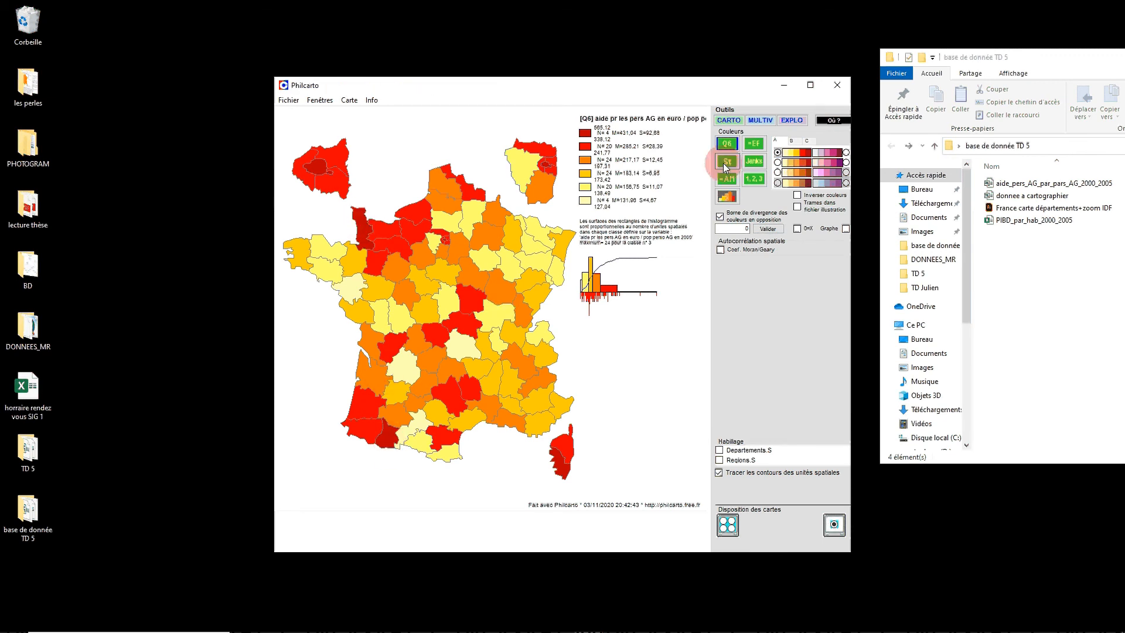
Draw choropleth maps of PIBD/hab en euro for 2000 and for 2005 to compare the departments
click(740, 145)
click(729, 121)
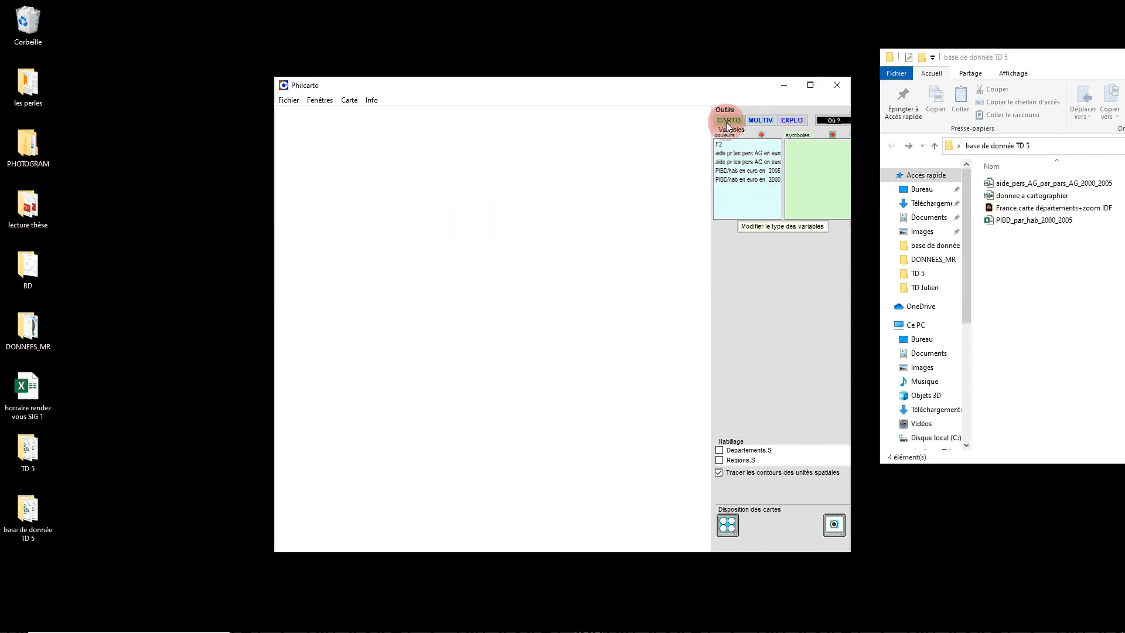
click(729, 171)
click(729, 180)
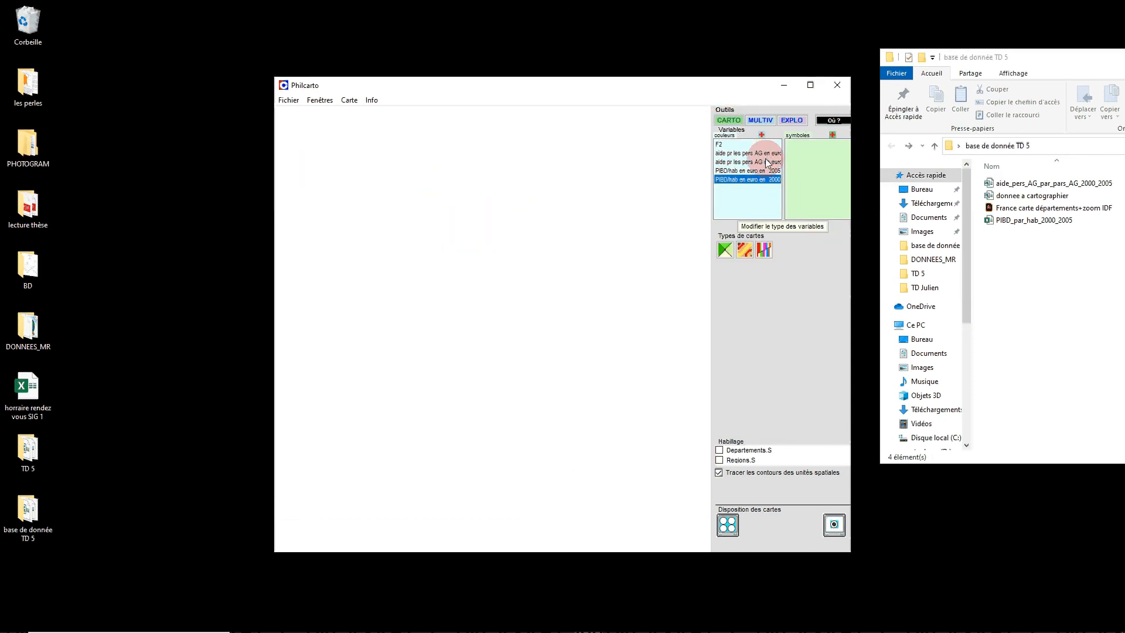
click(726, 251)
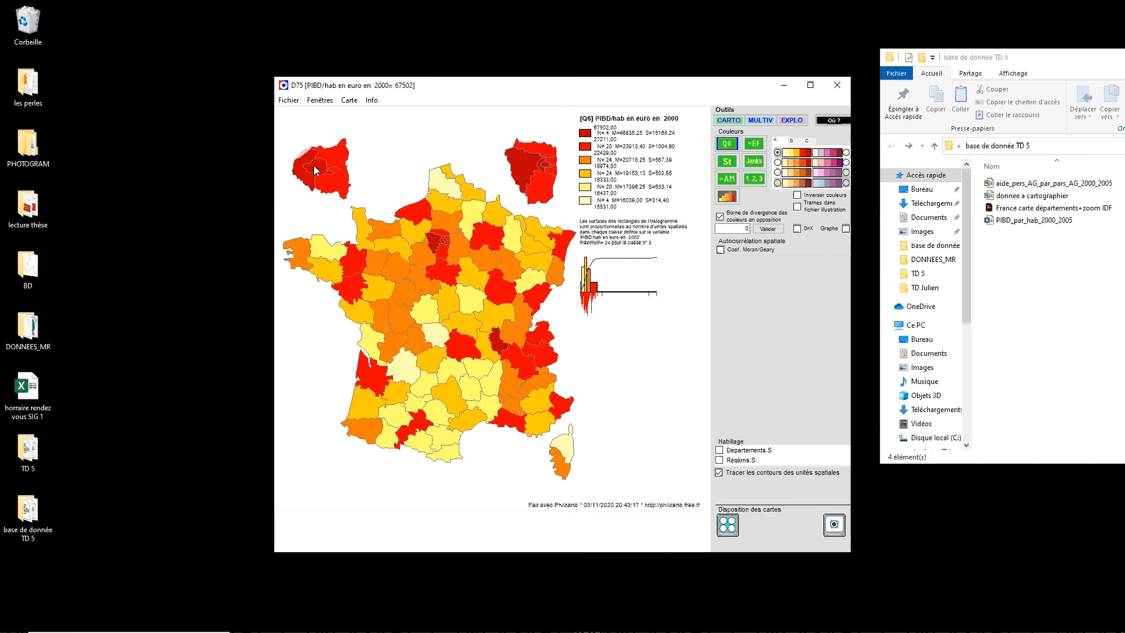
mouse_move(361, 235)
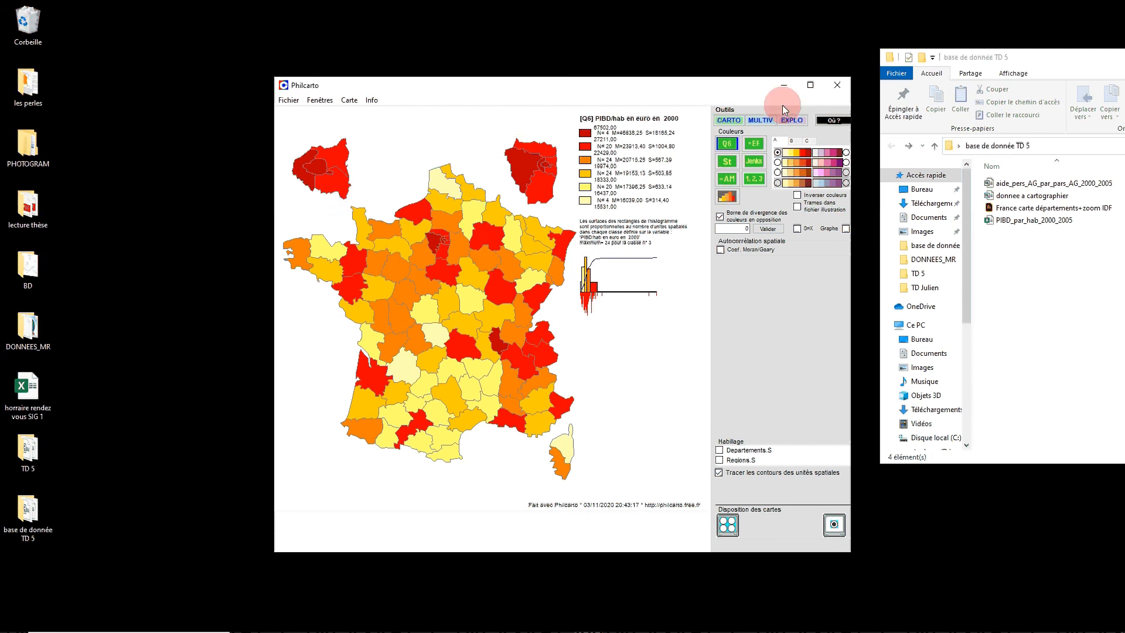
click(729, 119)
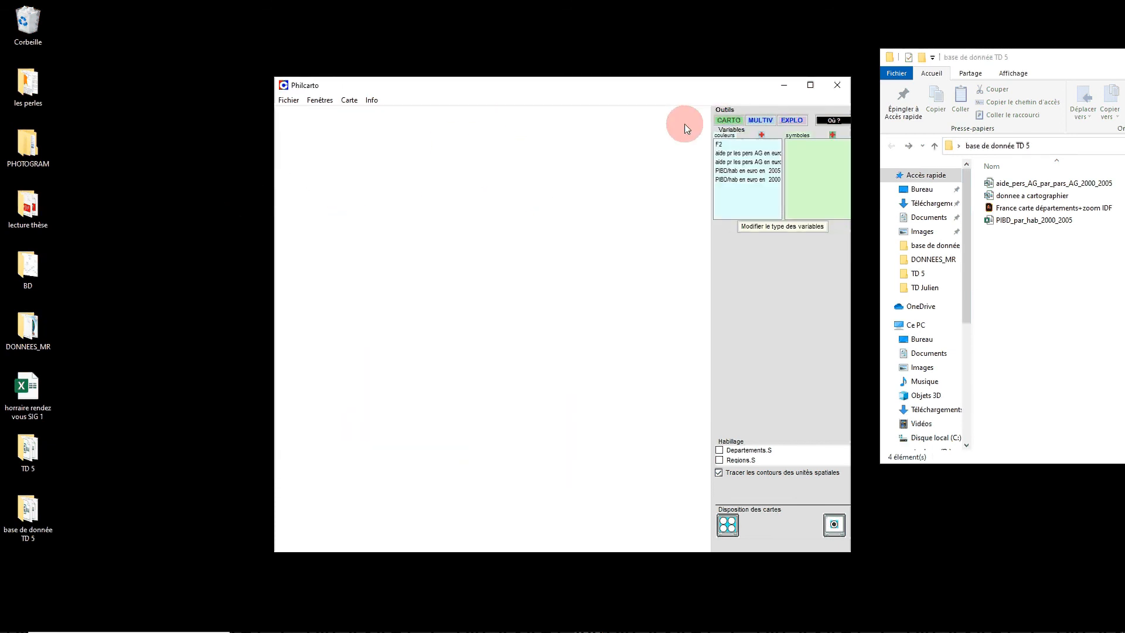
click(744, 171)
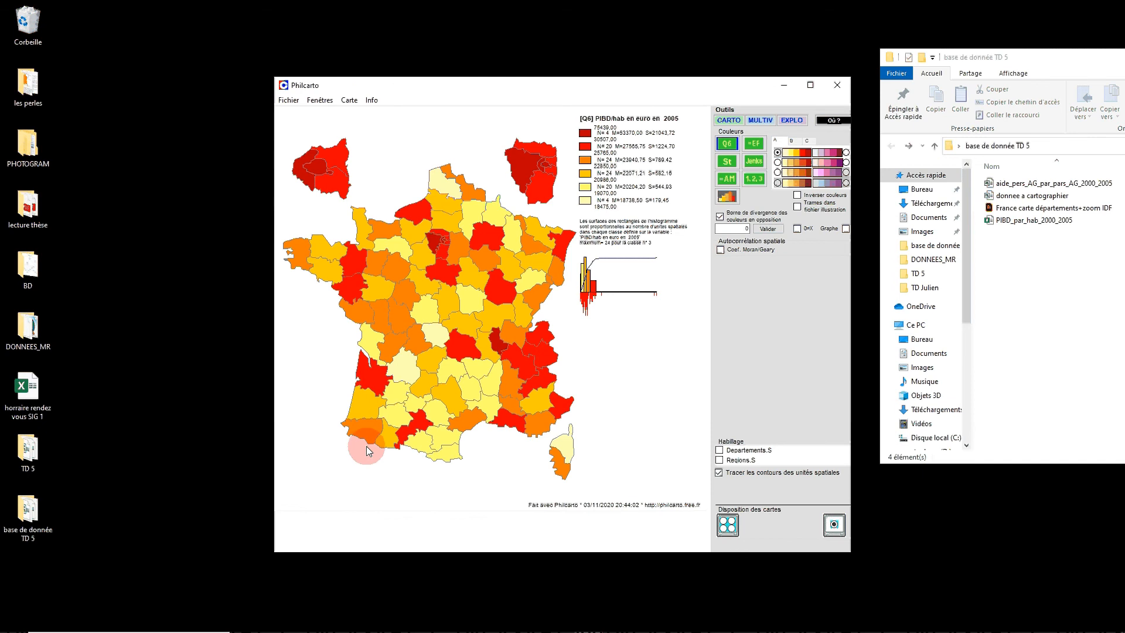
Draw the 2005 aid per elderly person choropleth map and examine its northwestern, southwestern and Paris-area departments
click(729, 119)
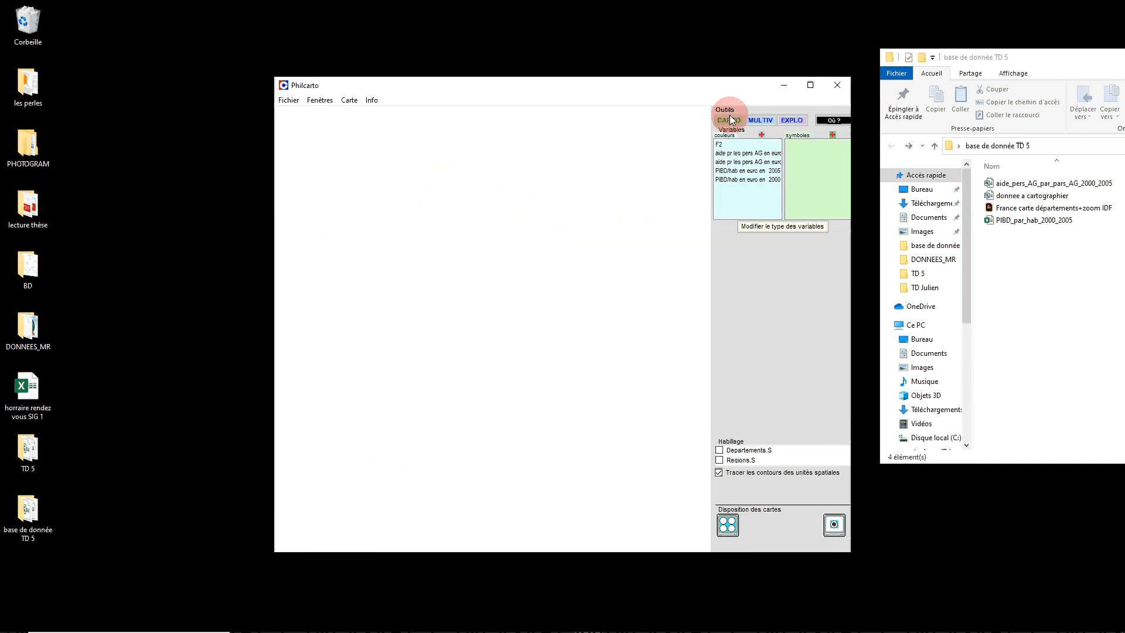
click(738, 163)
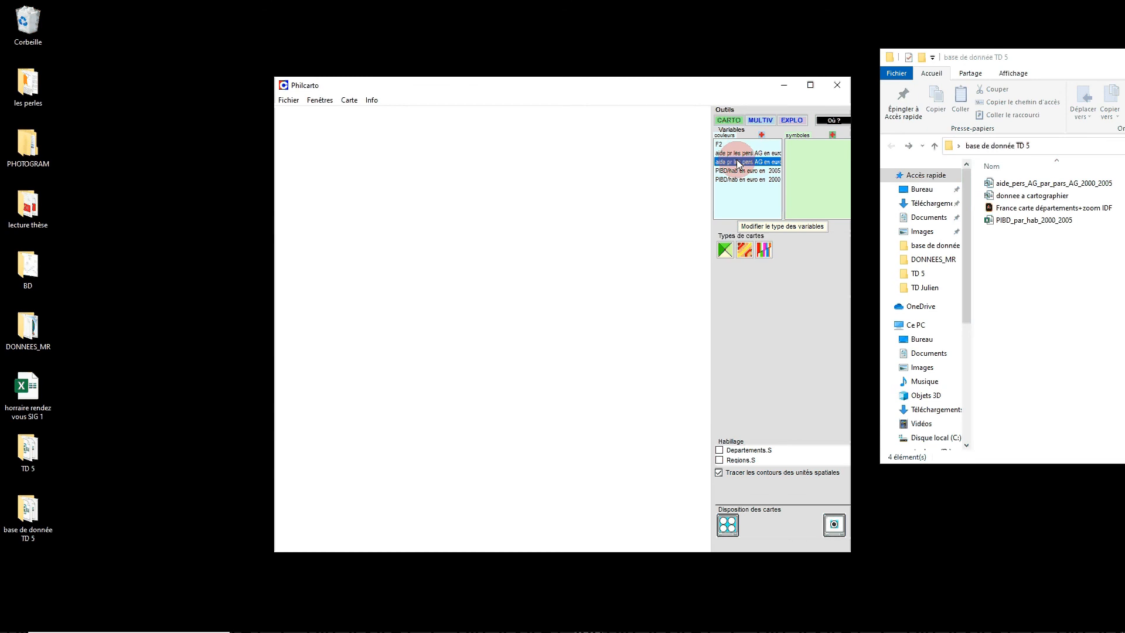
click(726, 249)
click(725, 229)
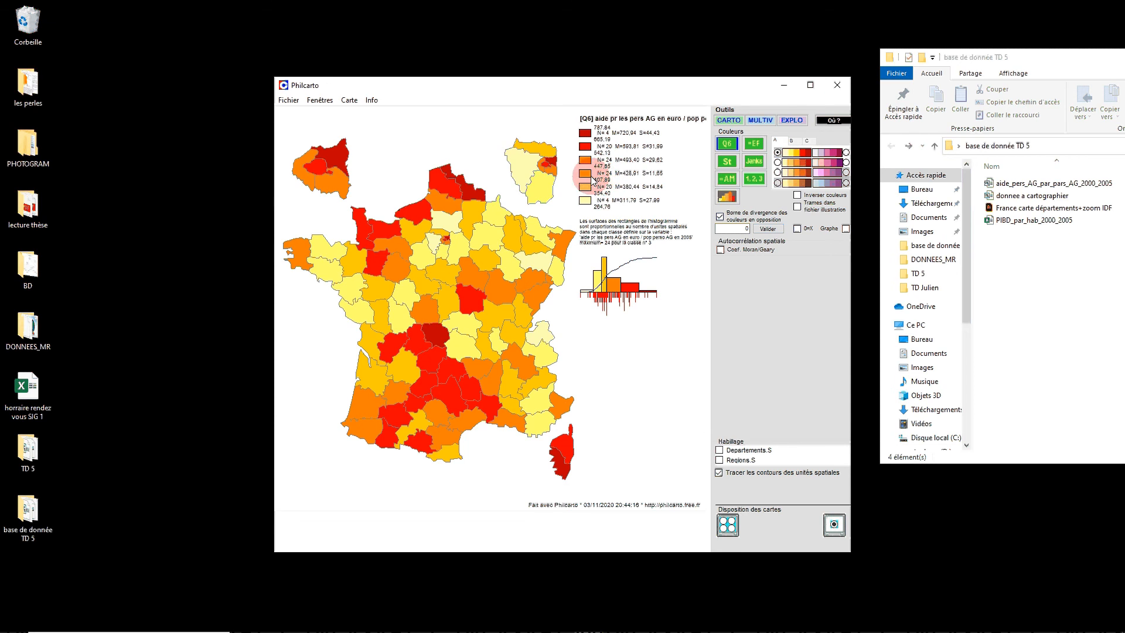
mouse_move(449, 247)
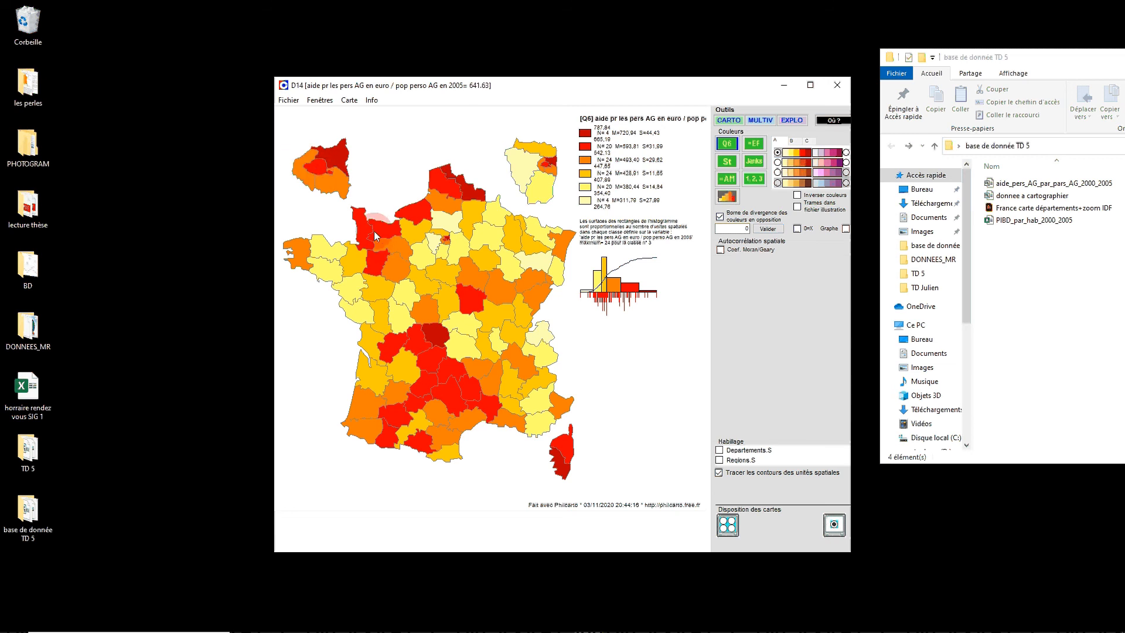
click(355, 222)
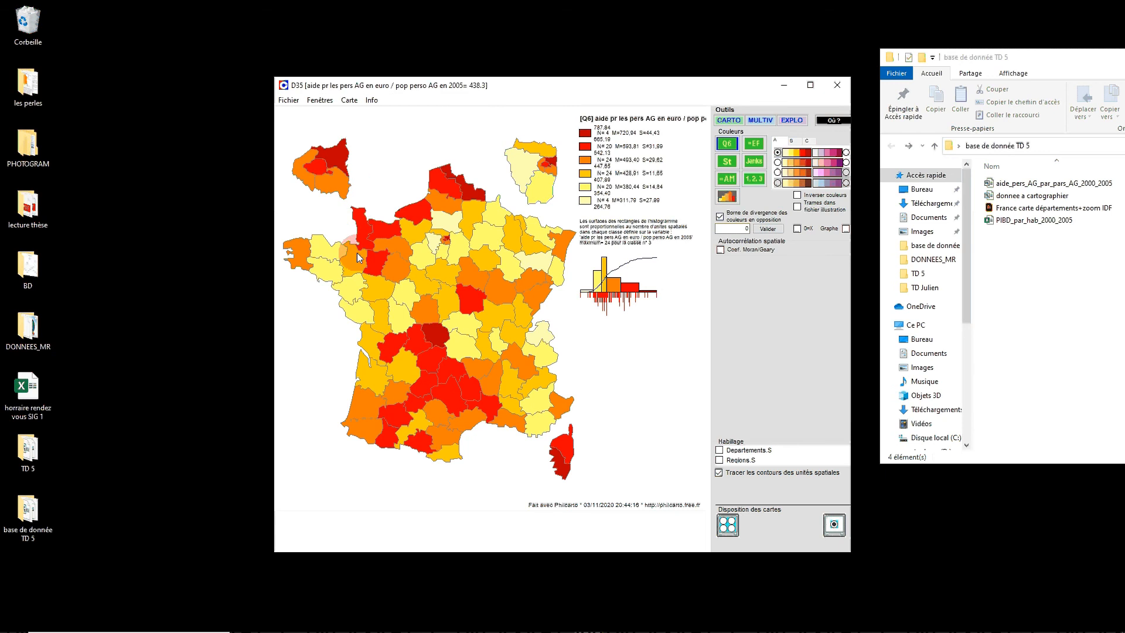
click(384, 445)
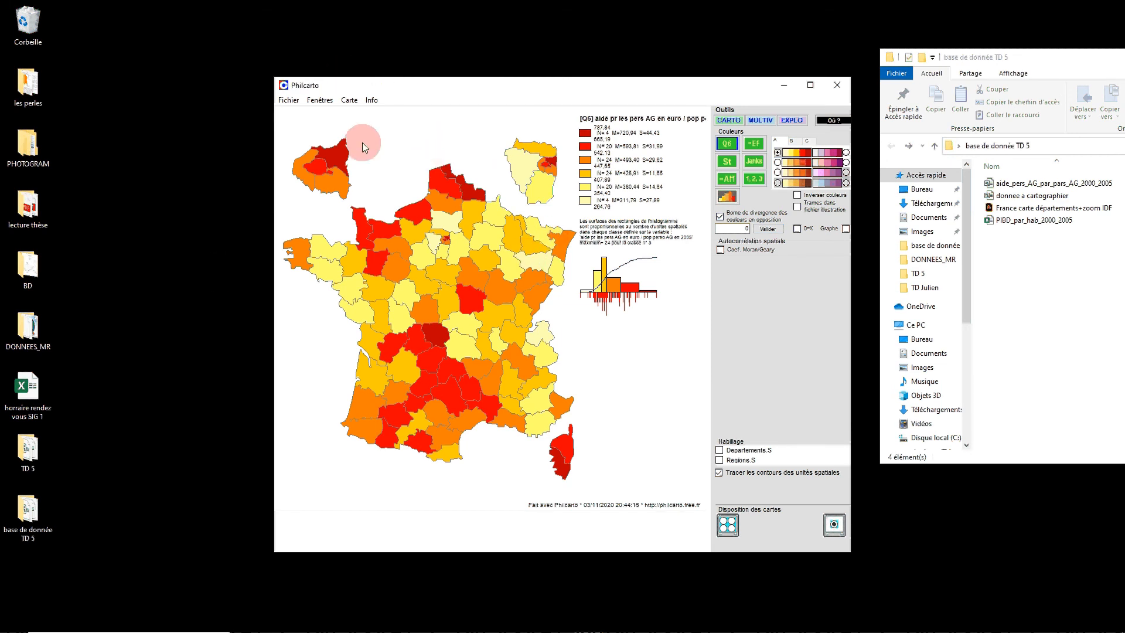
click(494, 217)
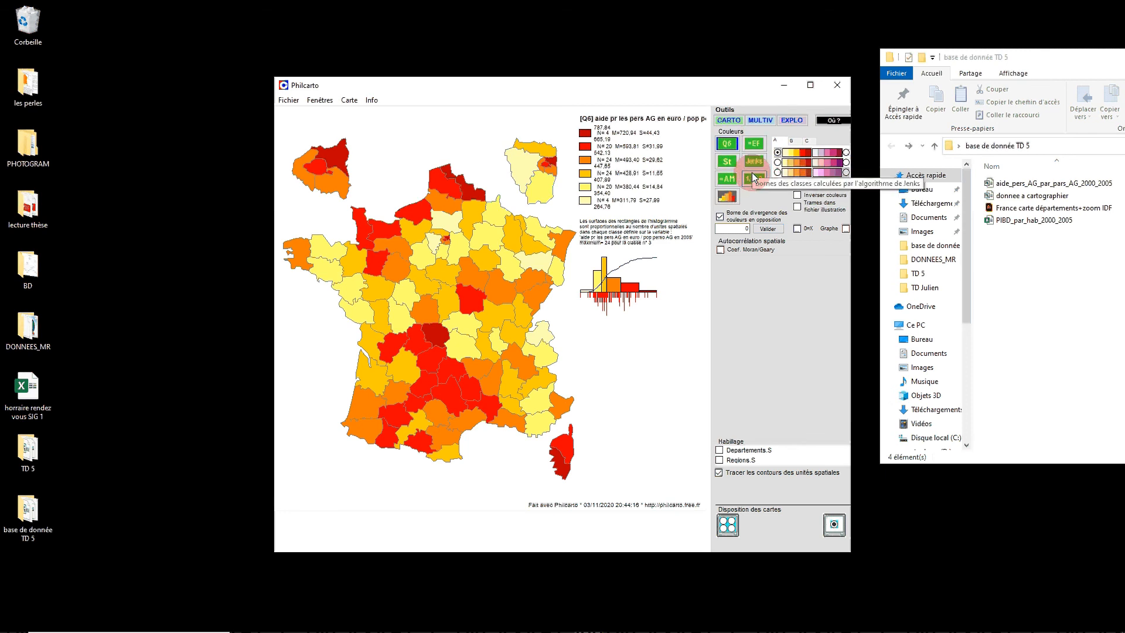
Try the Jenks classification on the 2005 aid choropleth map
click(754, 161)
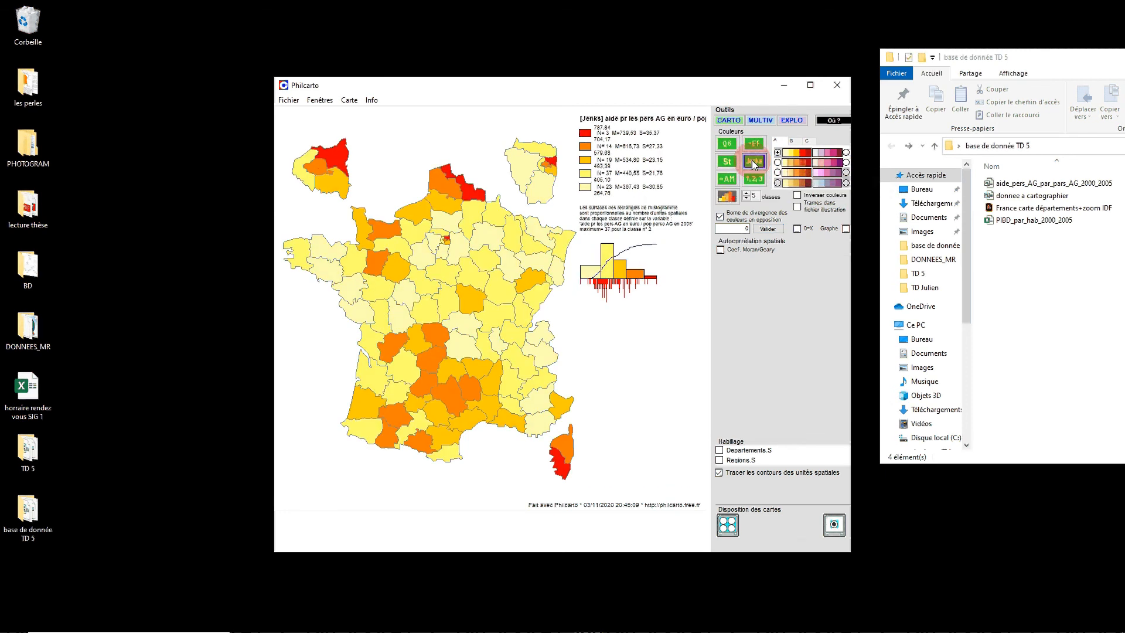
click(753, 143)
Try a smoothed map by triangulation for the 2000 aid per elderly person variable
click(730, 120)
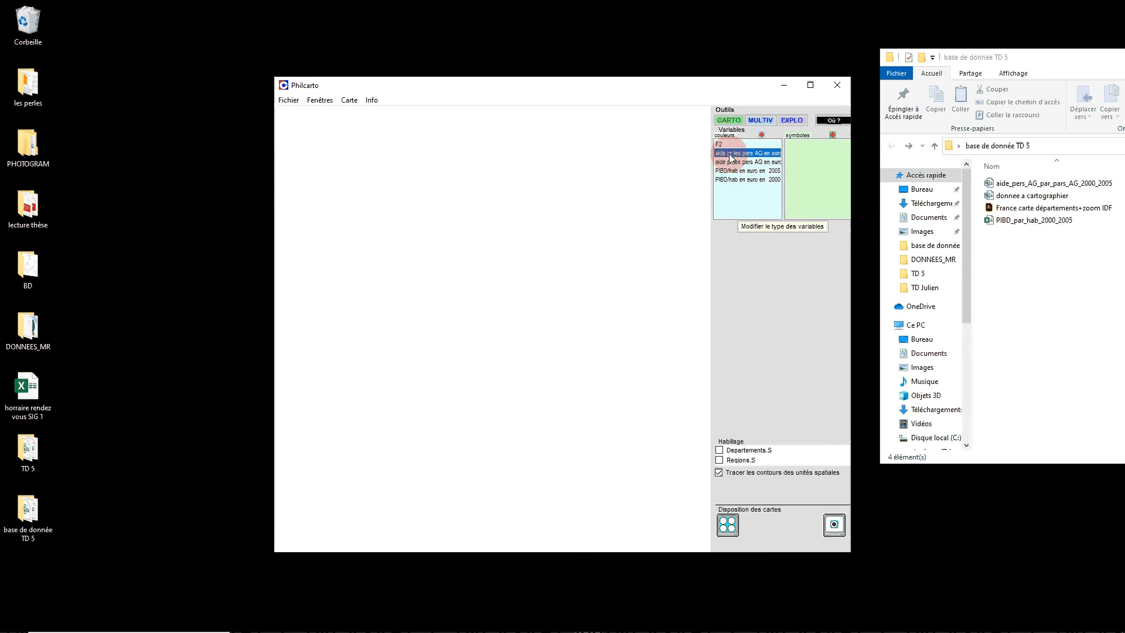
click(725, 201)
click(725, 250)
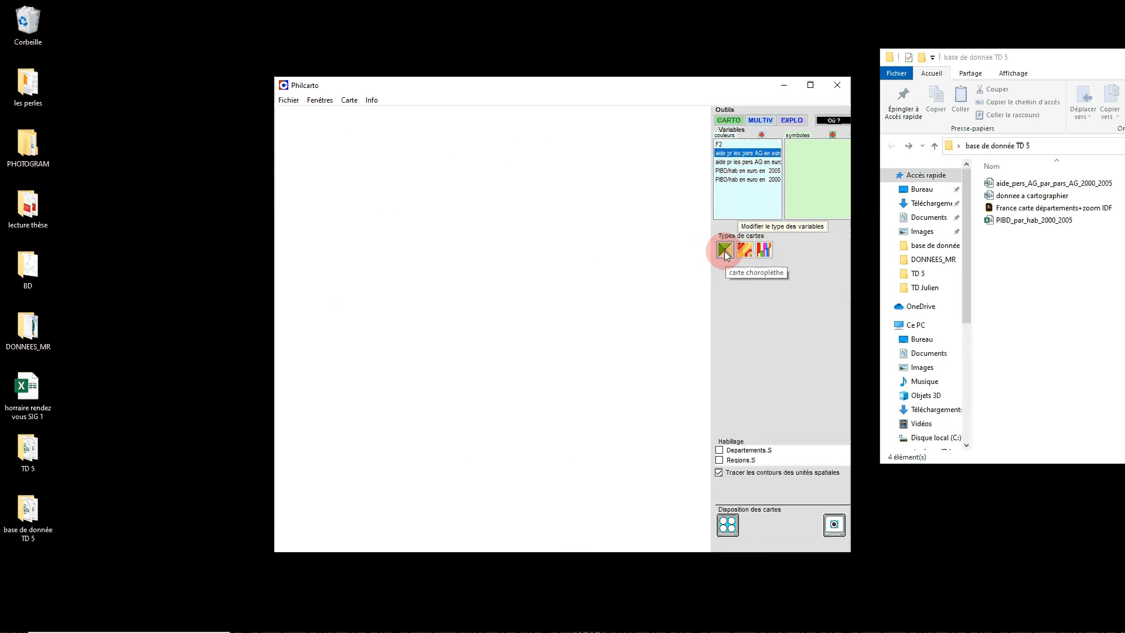
click(745, 251)
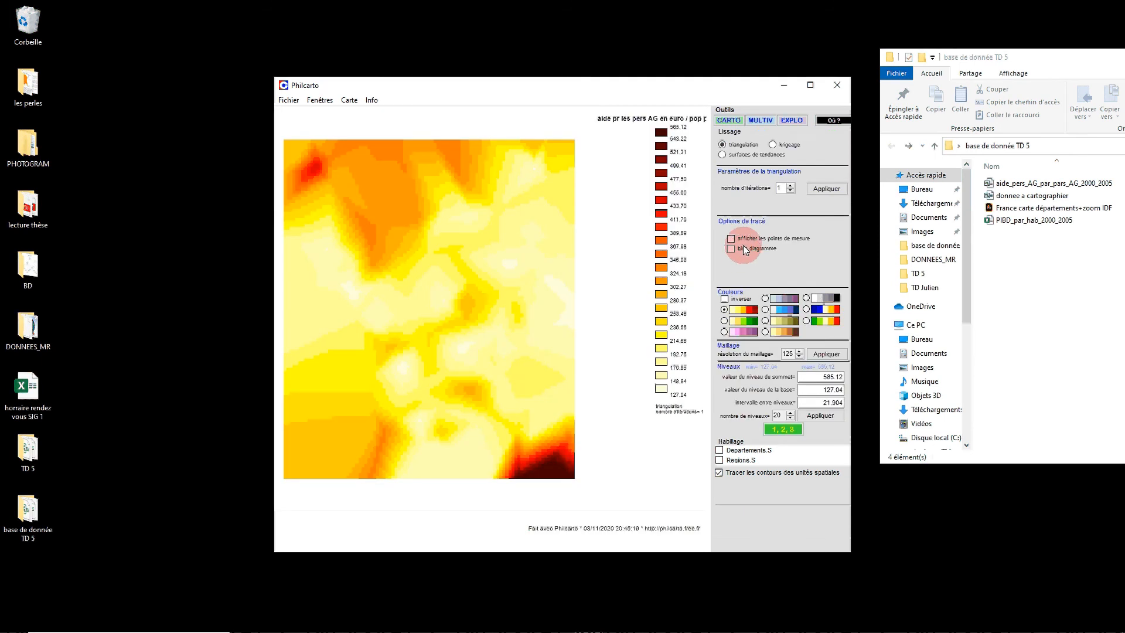
Try the band map type for the 2000 aid variable and switch to the exploration tools
click(732, 120)
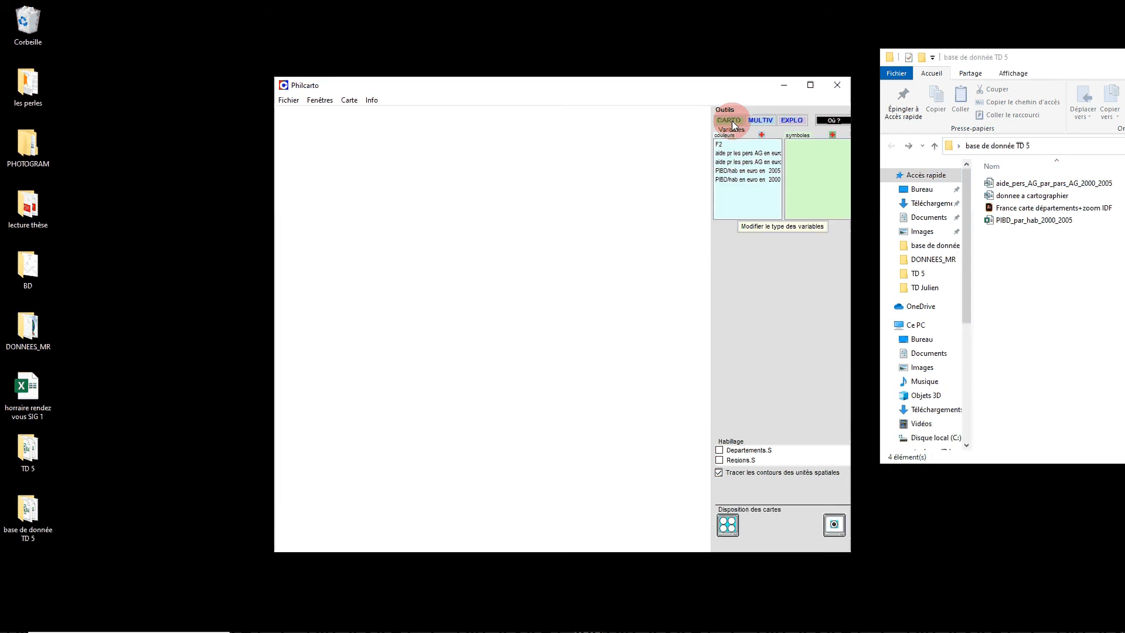
click(729, 153)
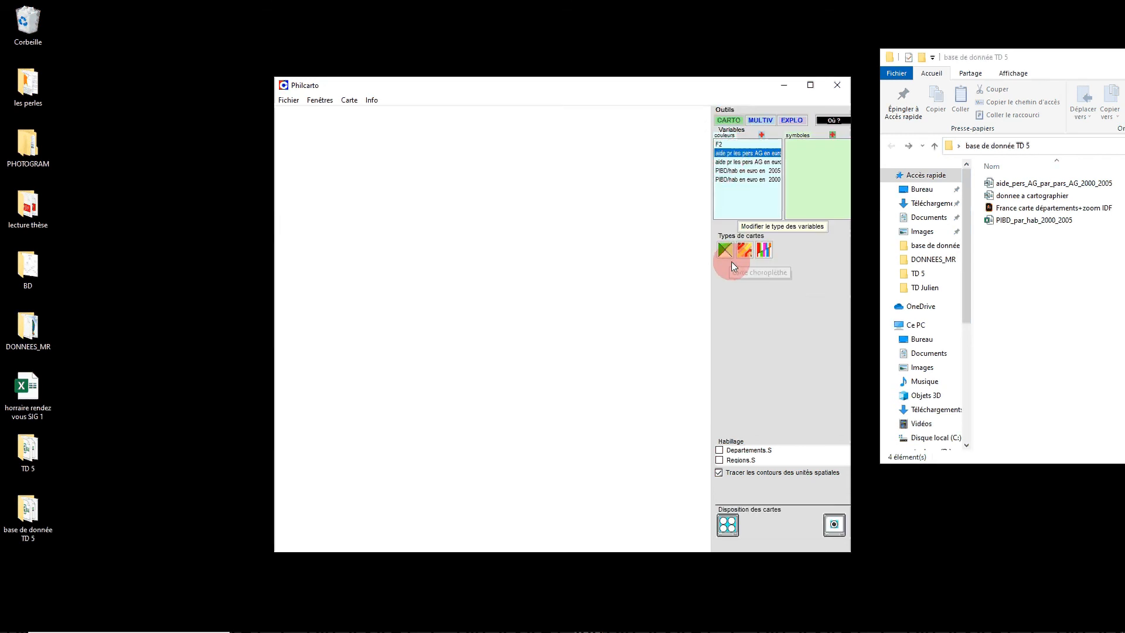
click(764, 251)
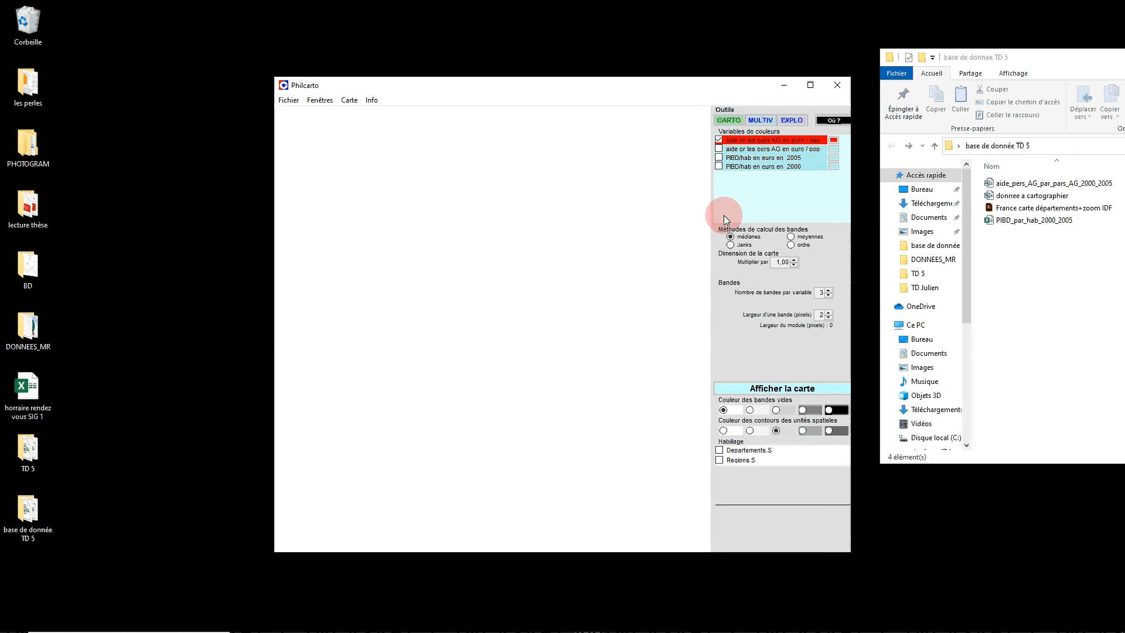
click(793, 120)
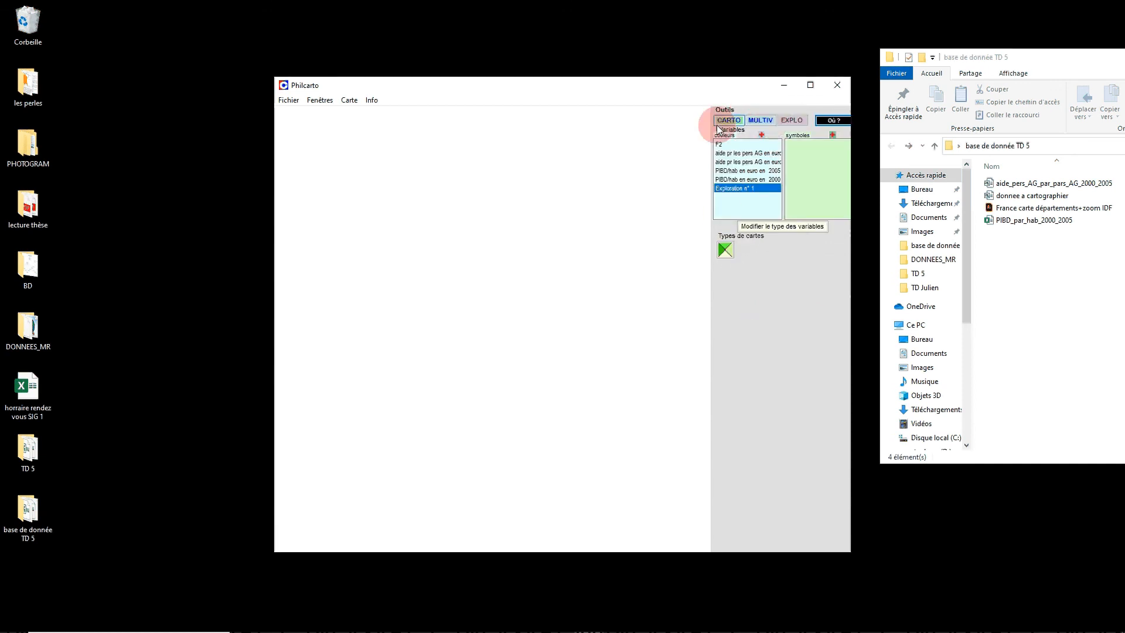
Draw the 2000 aid per elderly person choropleth map and apply a yellow-to-dark-green palette
click(732, 162)
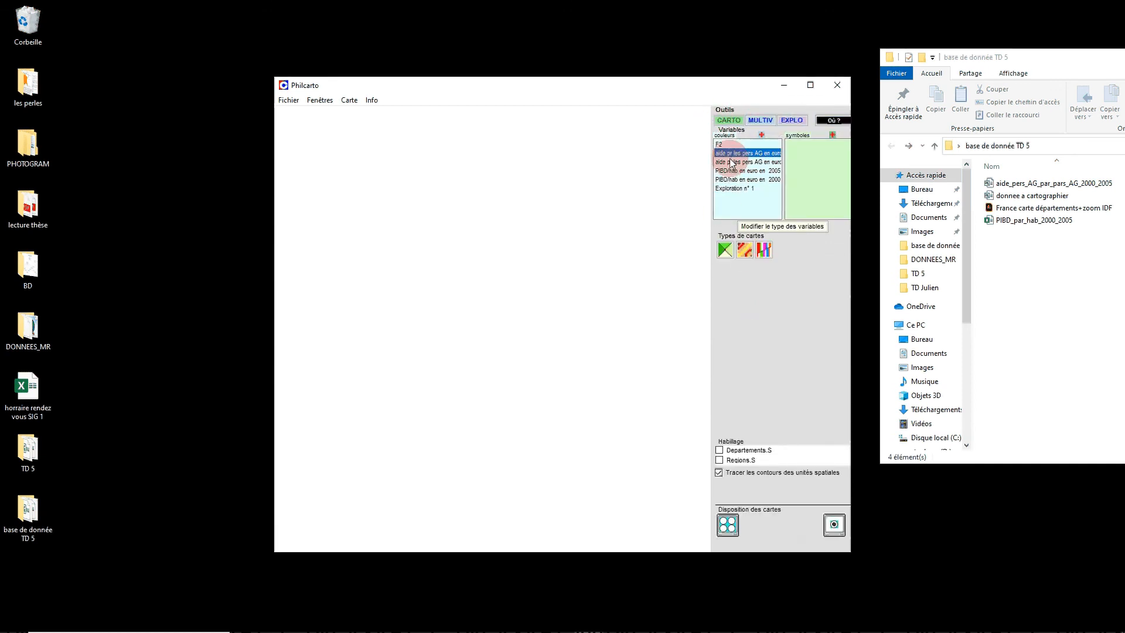
click(729, 251)
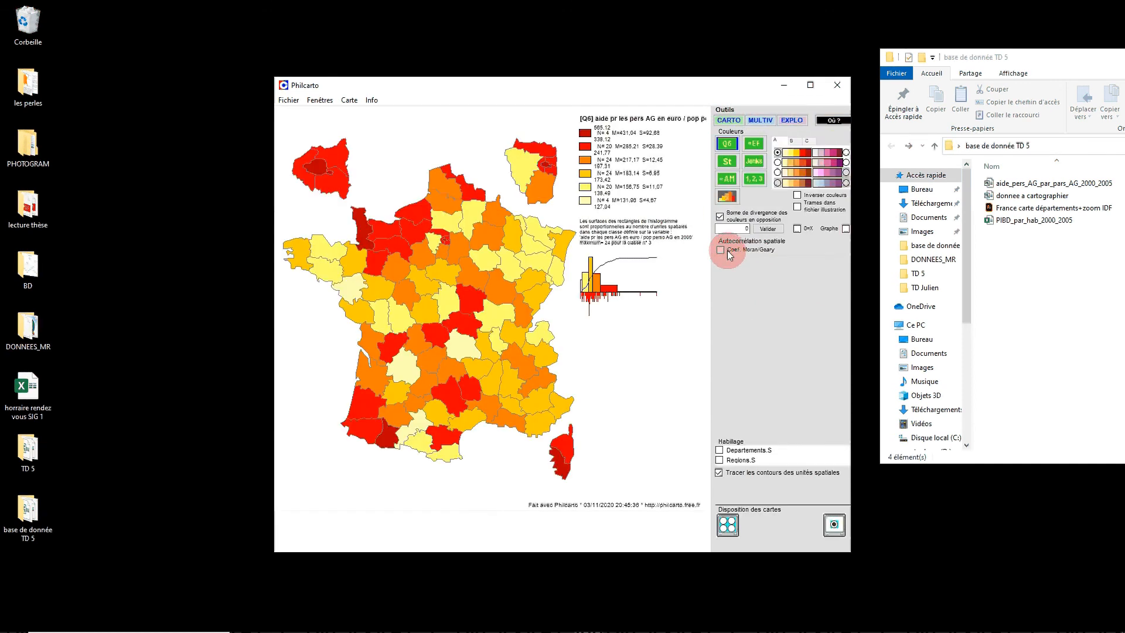
click(795, 144)
click(846, 152)
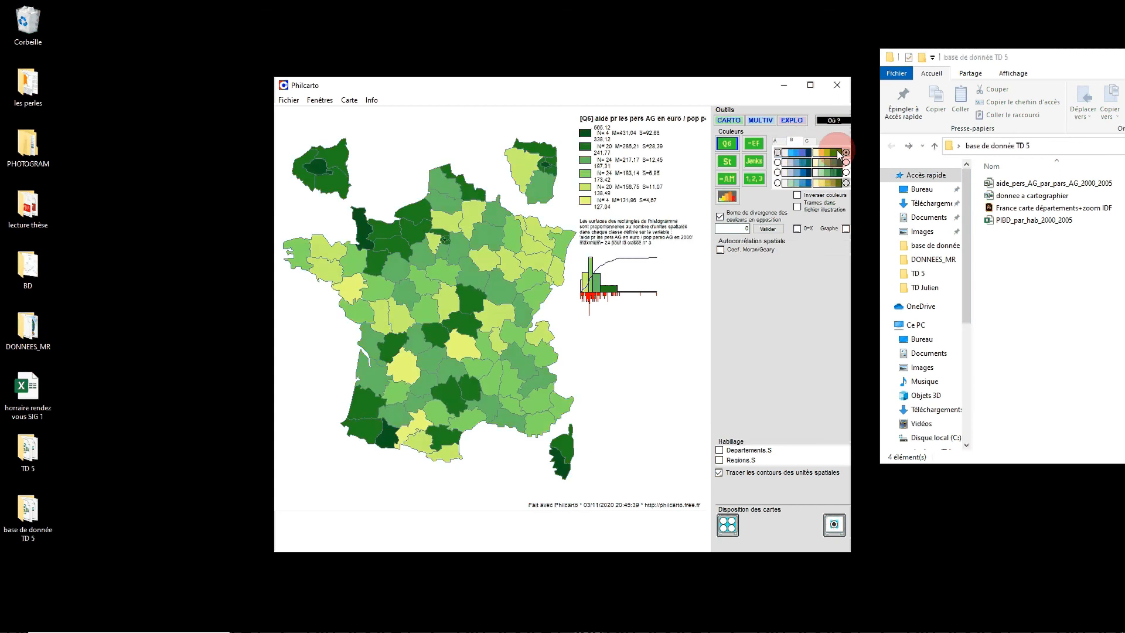